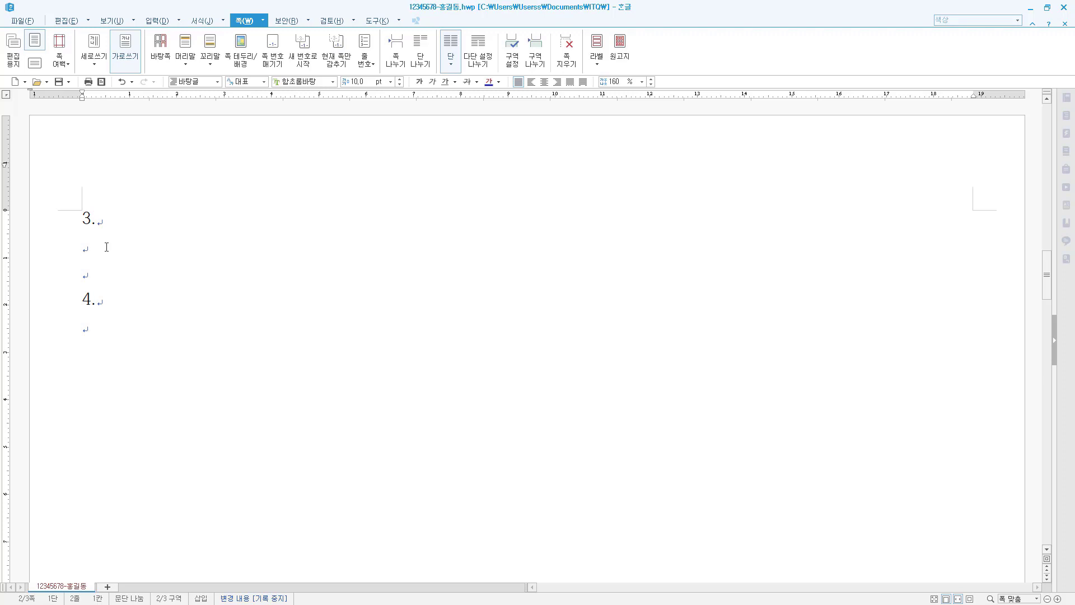
pyautogui.write('Ctrl+N,M')
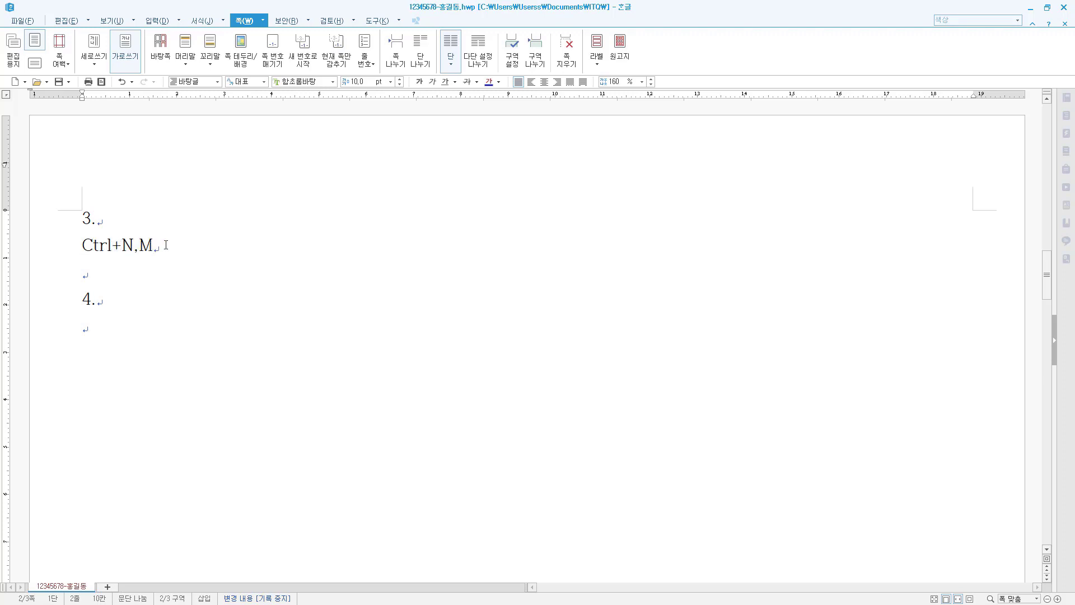
pyautogui.moveTo(166, 245); pyautogui.dragTo(71, 244)
pyautogui.press('Delete')
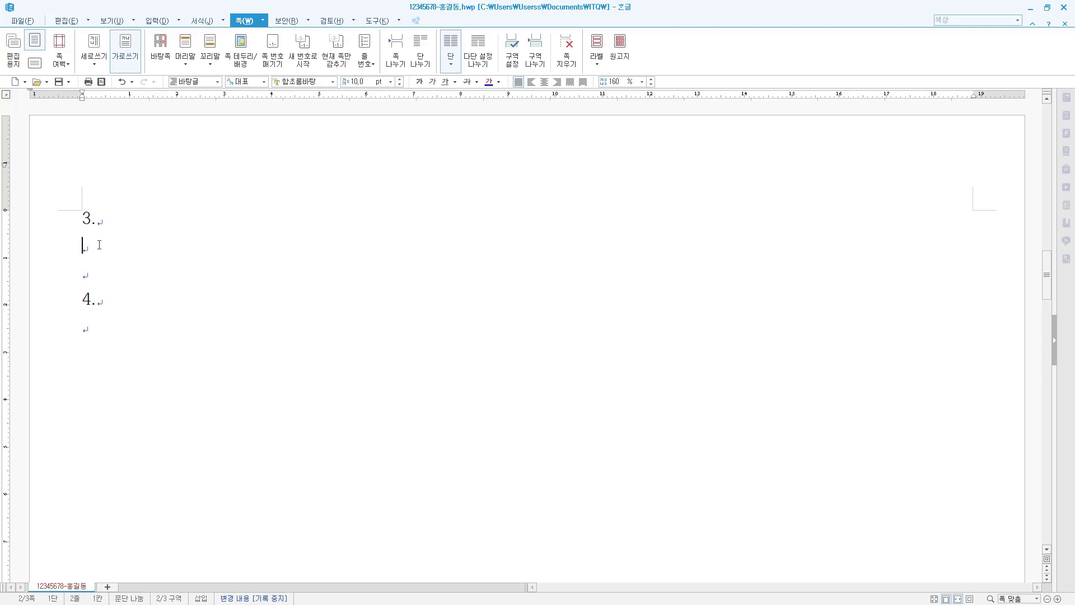
pyautogui.click(180, 21)
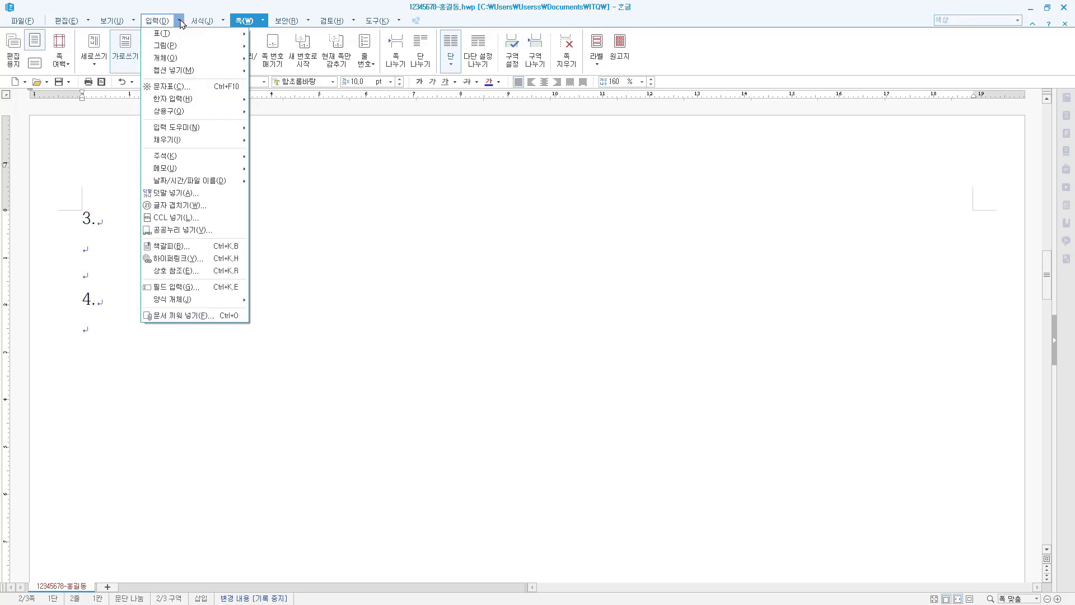
pyautogui.moveTo(173, 58)
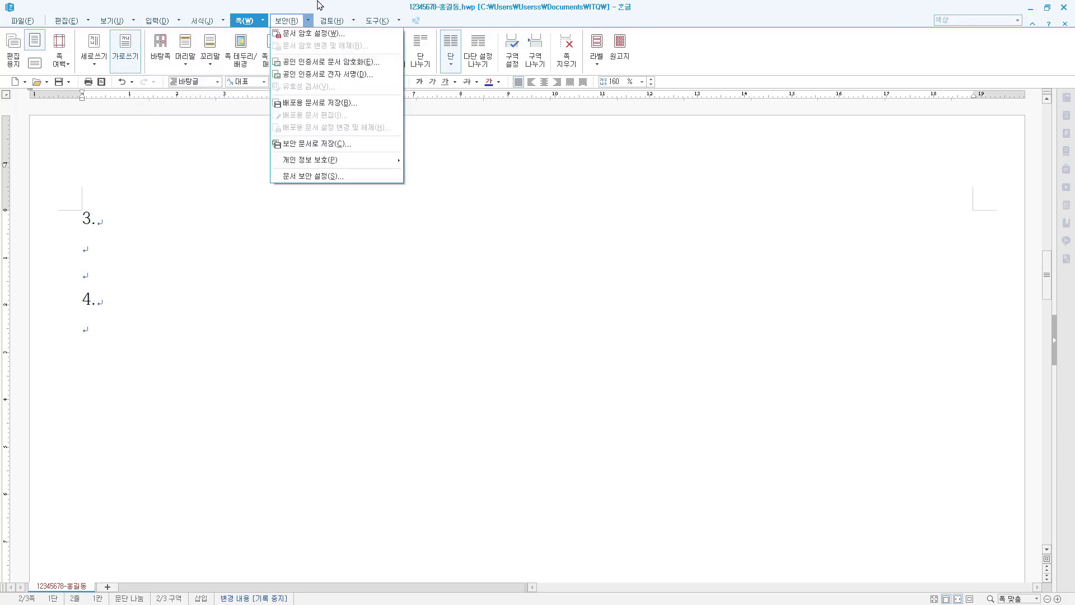
pyautogui.click(158, 21)
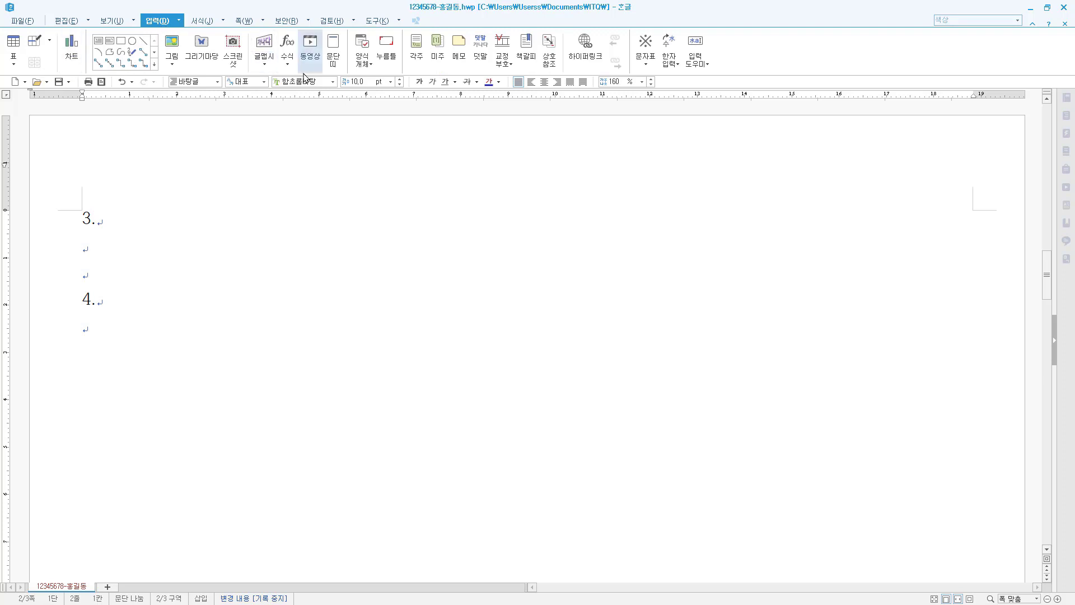
pyautogui.click(287, 63)
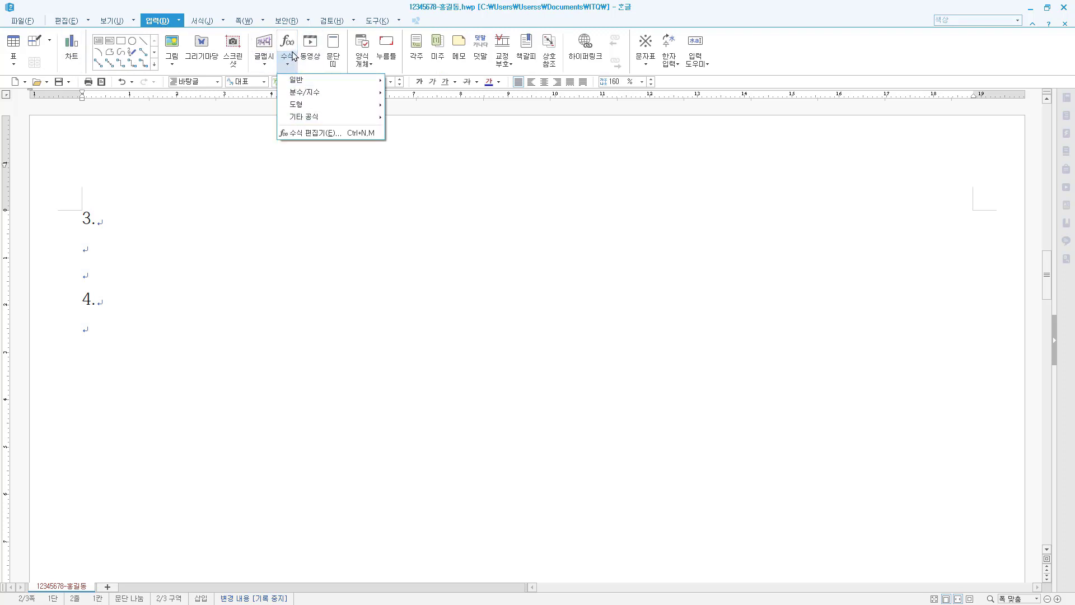
pyautogui.click(189, 246)
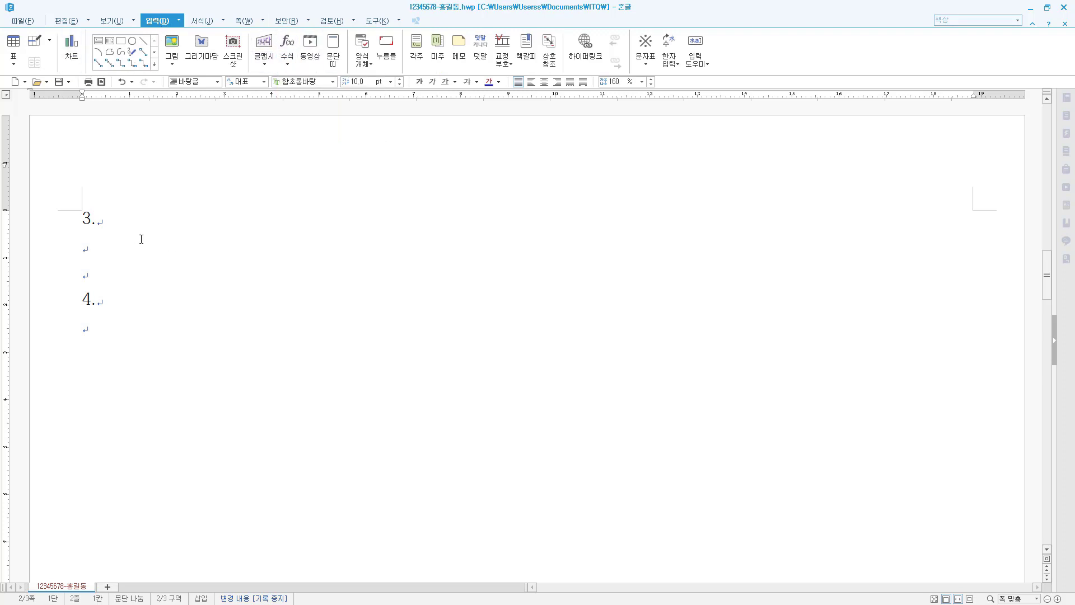
# Enter the sub-item labels (1) and (2) on the line below item 3, with several spaces between them.
pyautogui.click(107, 219)
pyautogui.click(97, 251)
pyautogui.write('(1)       (2)')
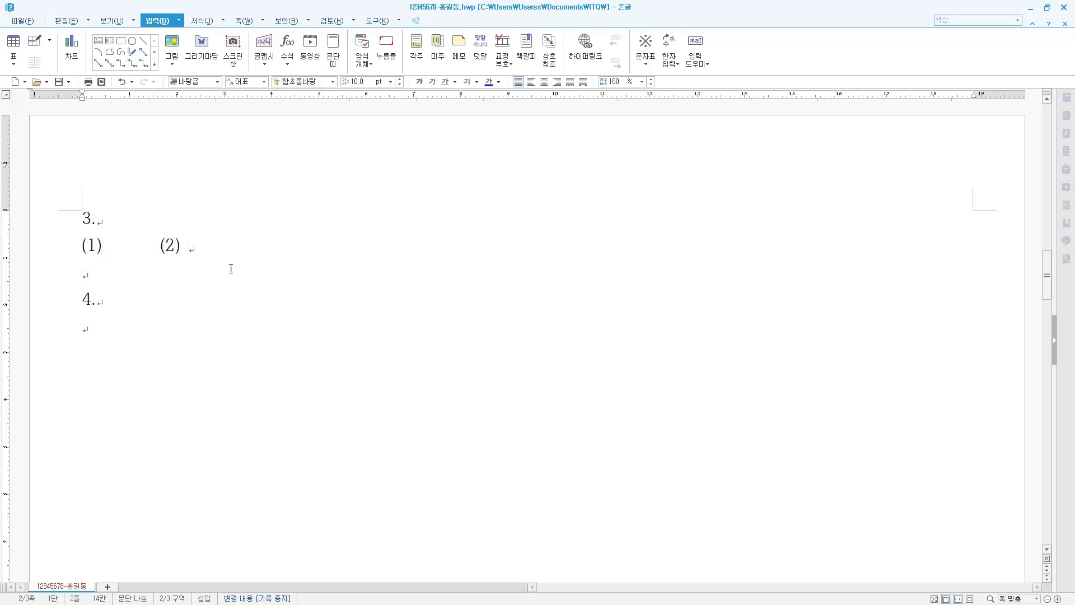
# Start a new equation after label (1) and enter its left side A(1+r)^n followed by an equals sign.
pyautogui.click(110, 246)
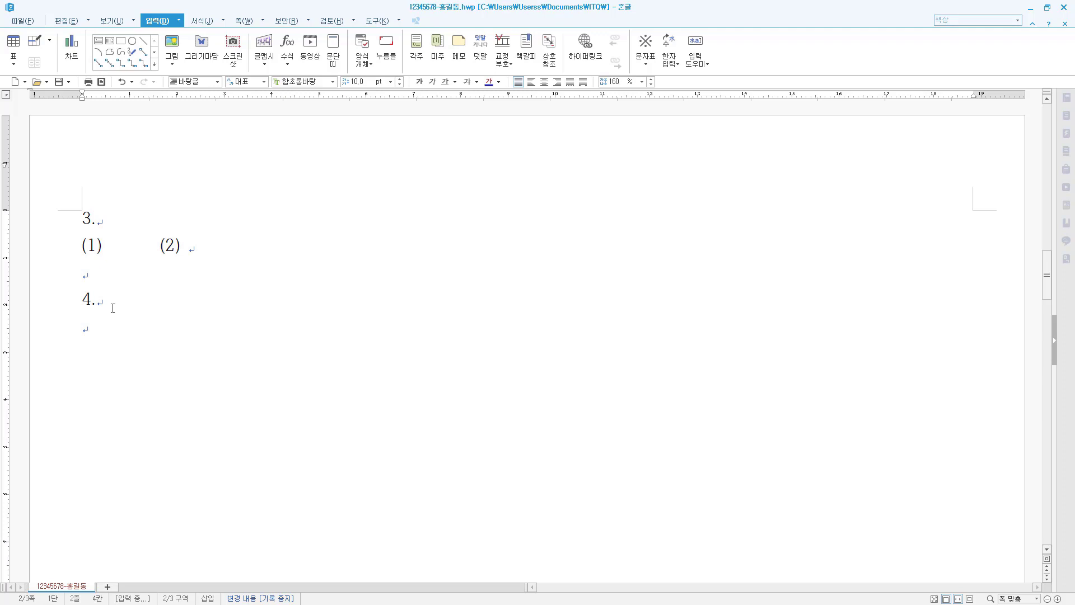
pyautogui.click(287, 65)
pyautogui.click(324, 135)
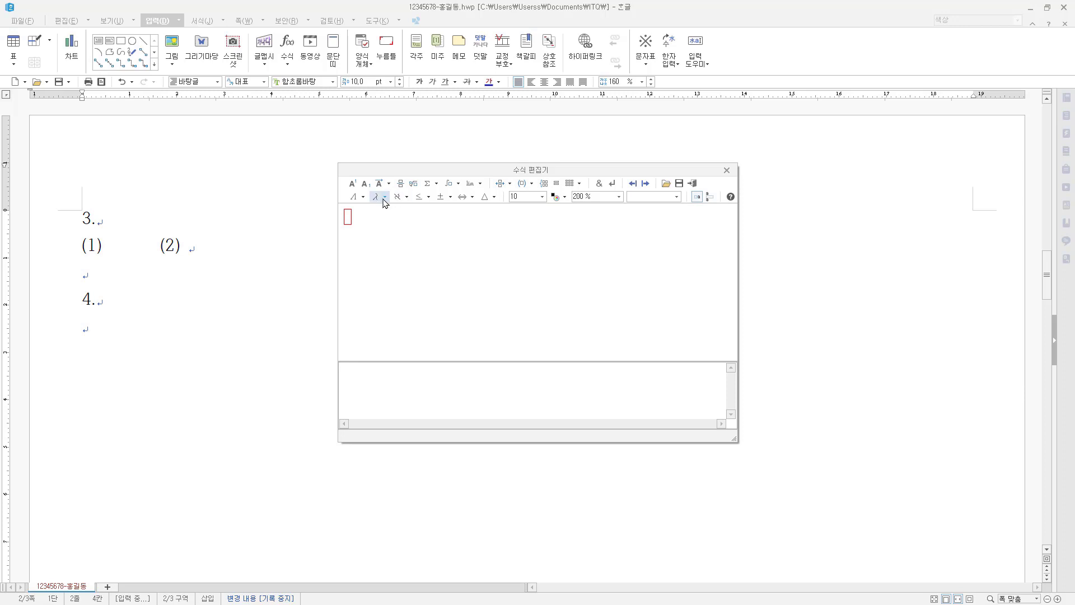
pyautogui.click(384, 197)
pyautogui.click(548, 286)
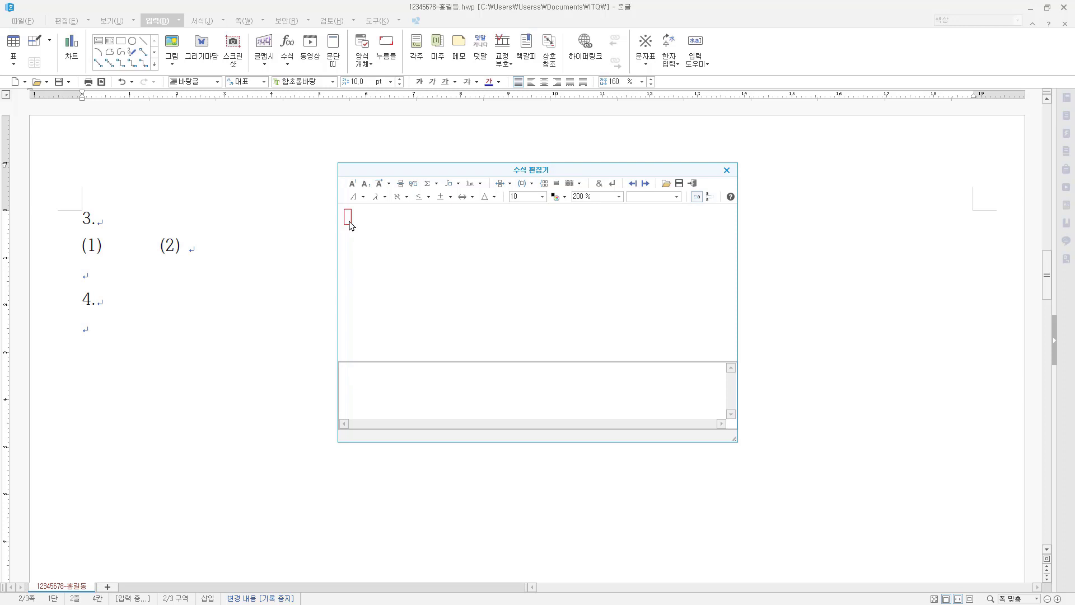
pyautogui.write('A(1+r)')
pyautogui.click(352, 184)
pyautogui.write('n')
pyautogui.write('=')
pyautogui.press('BackSpace')
pyautogui.write('=')
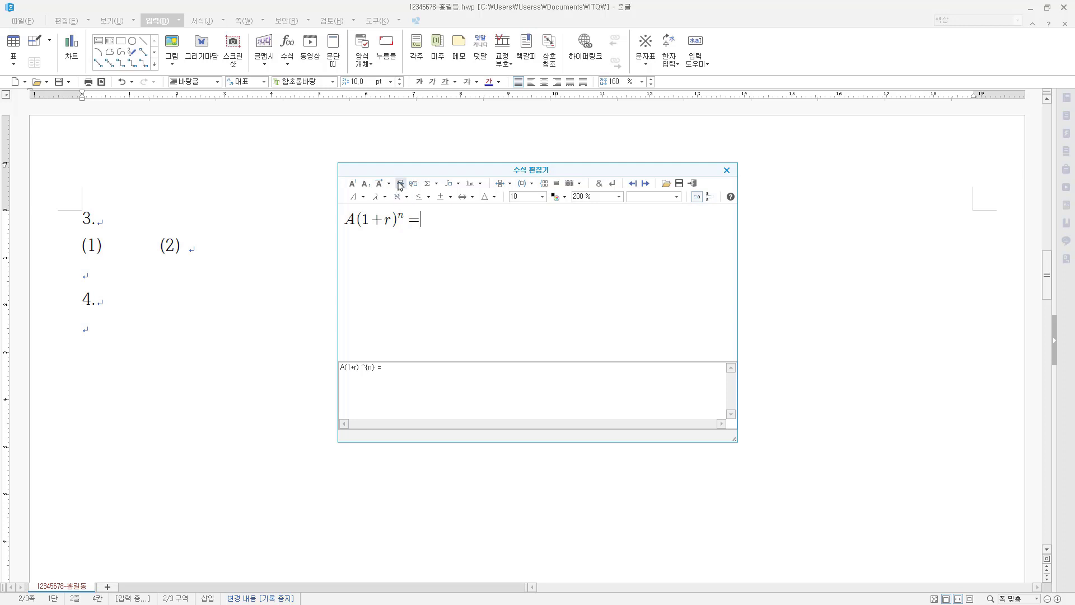
# Add a fraction after the equals sign with the numerator a((1+r)^n-1).
pyautogui.click(401, 185)
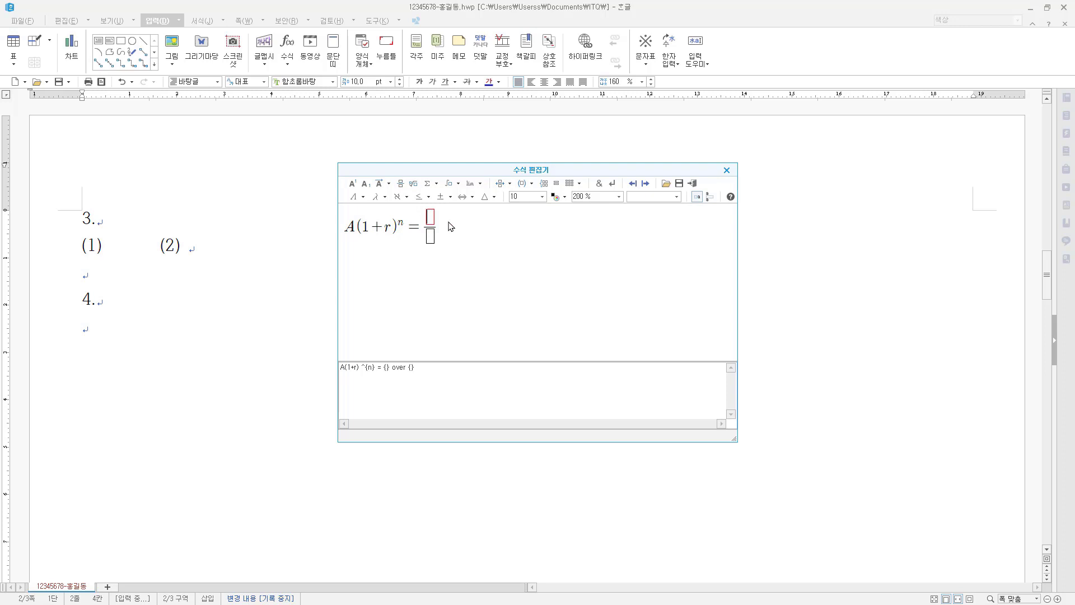
pyautogui.write('a((')
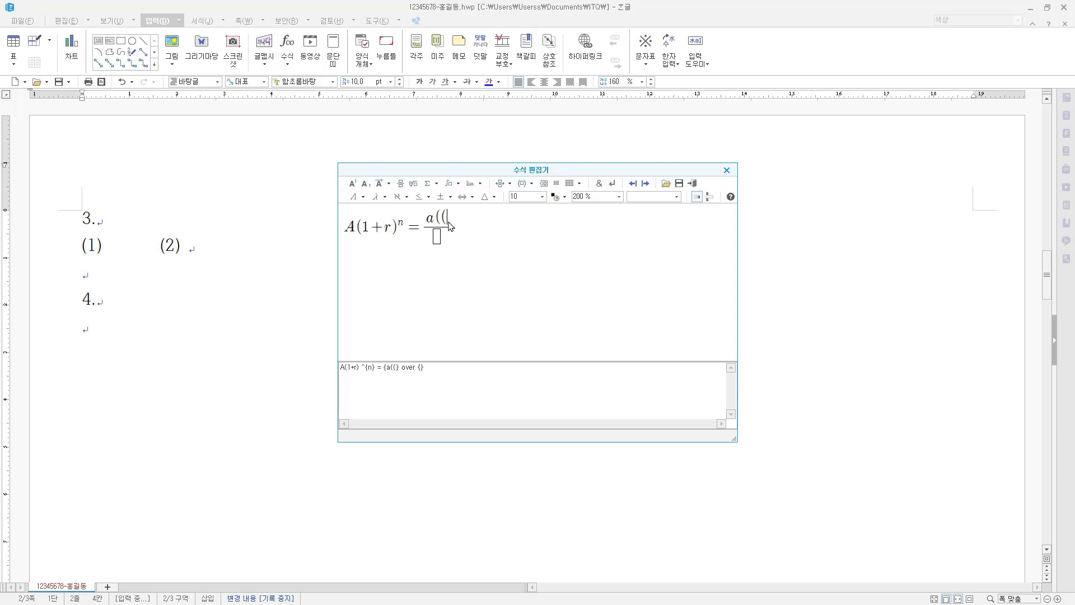
pyautogui.write('1+r)')
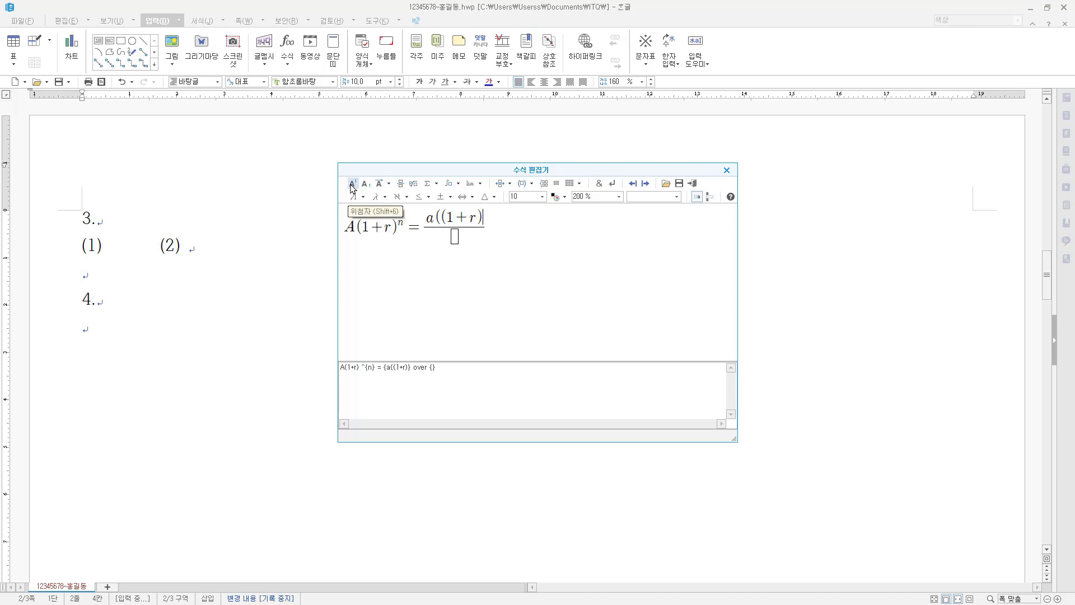
pyautogui.click(352, 184)
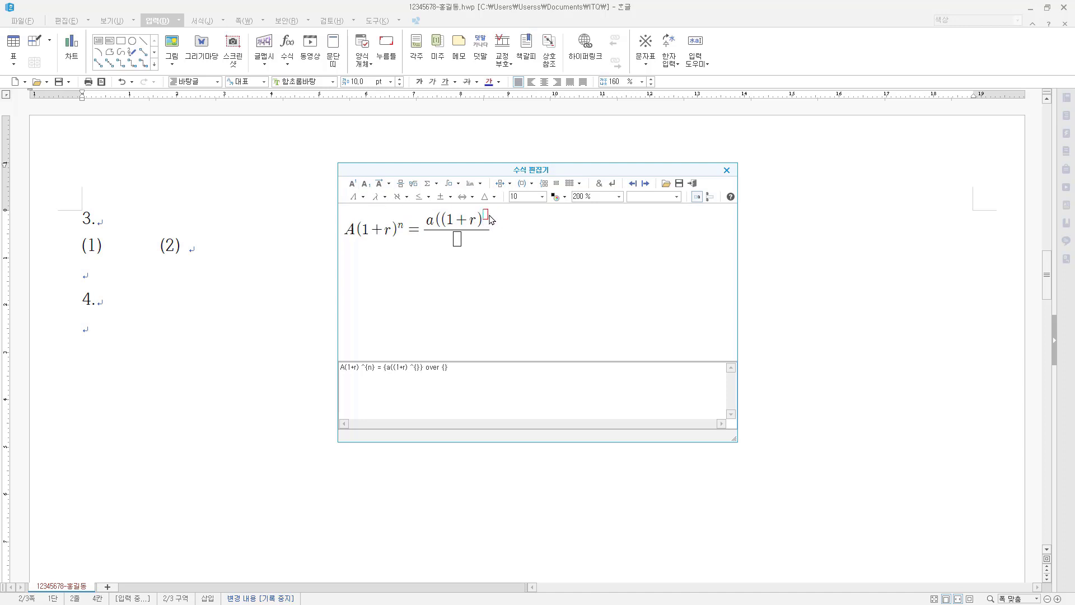
pyautogui.write('n')
pyautogui.press('Right')
pyautogui.write('-1)')
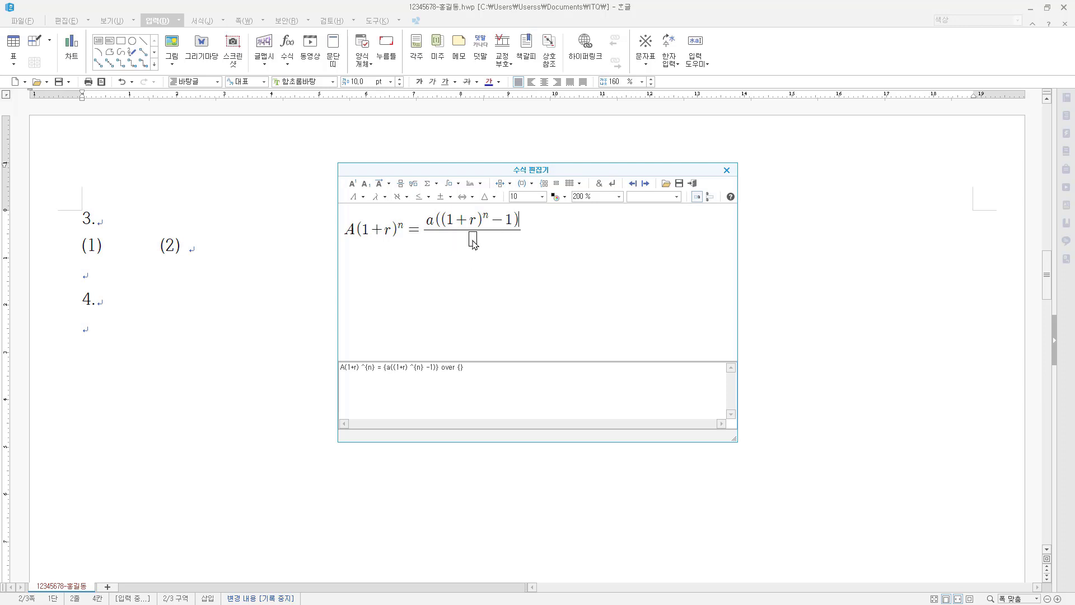
# Enter r as the fraction's denominator and insert the finished equation into the document.
pyautogui.click(473, 240)
pyautogui.write('r')
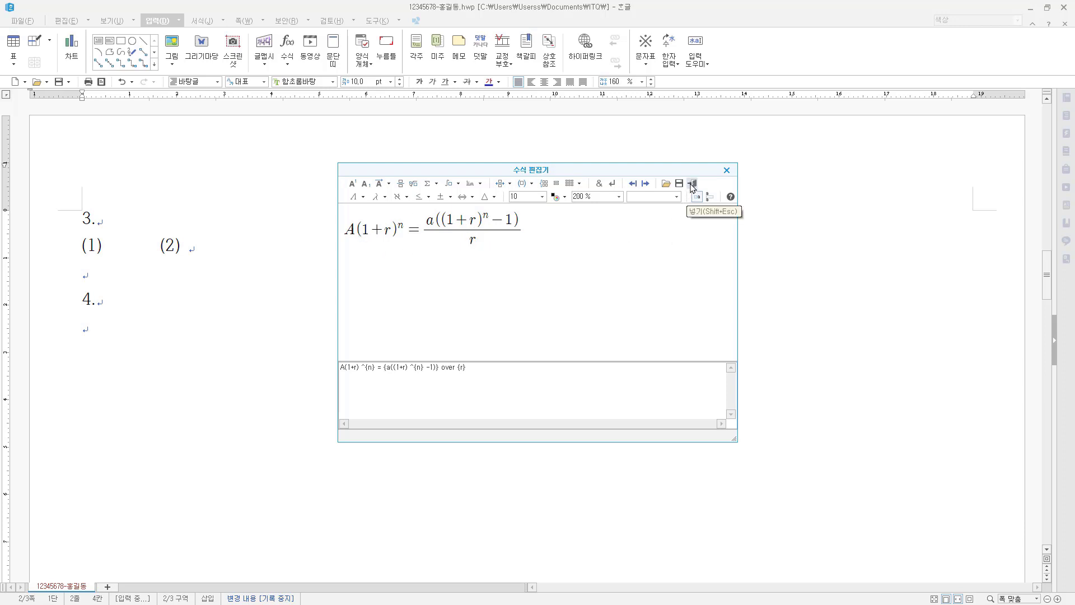
pyautogui.click(692, 184)
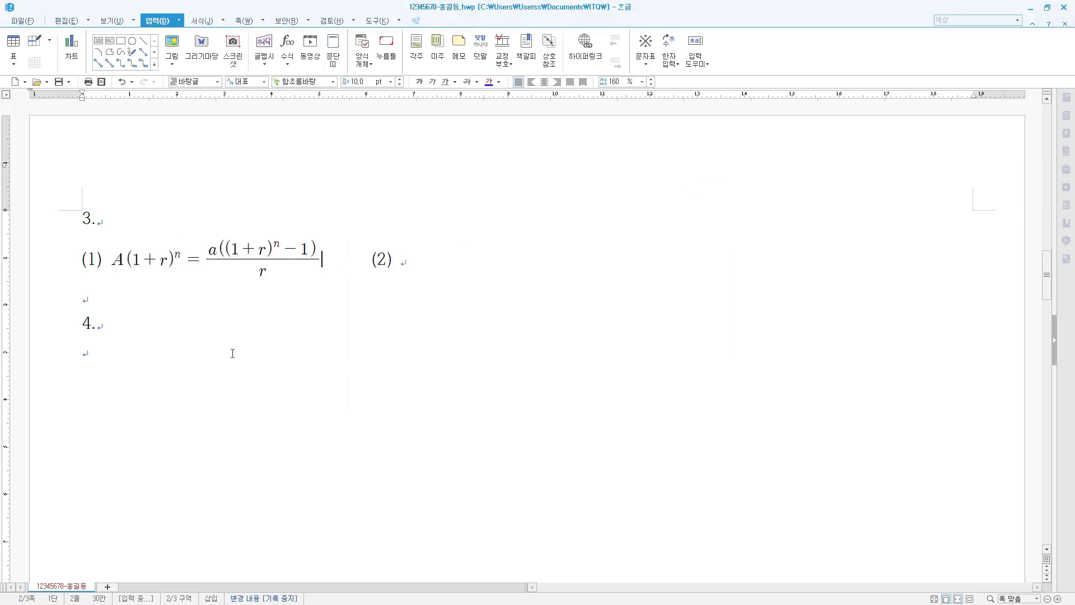
pyautogui.doubleClick(271, 257)
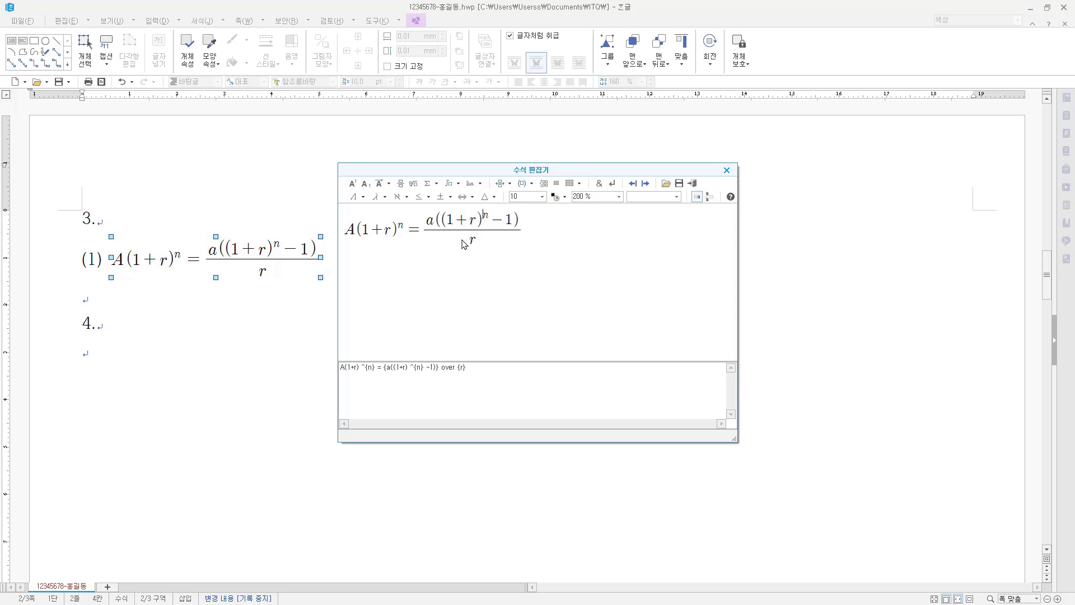
pyautogui.click(692, 183)
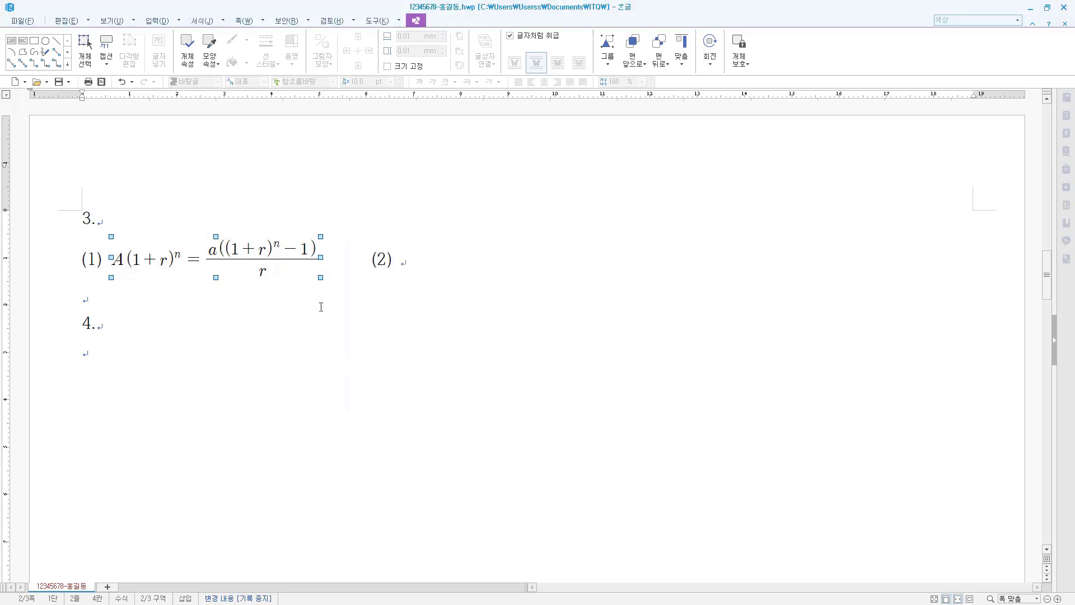
# Start a new equation after label (2) and insert a parenthesised matrix reduced to one row and three columns.
pyautogui.click(402, 265)
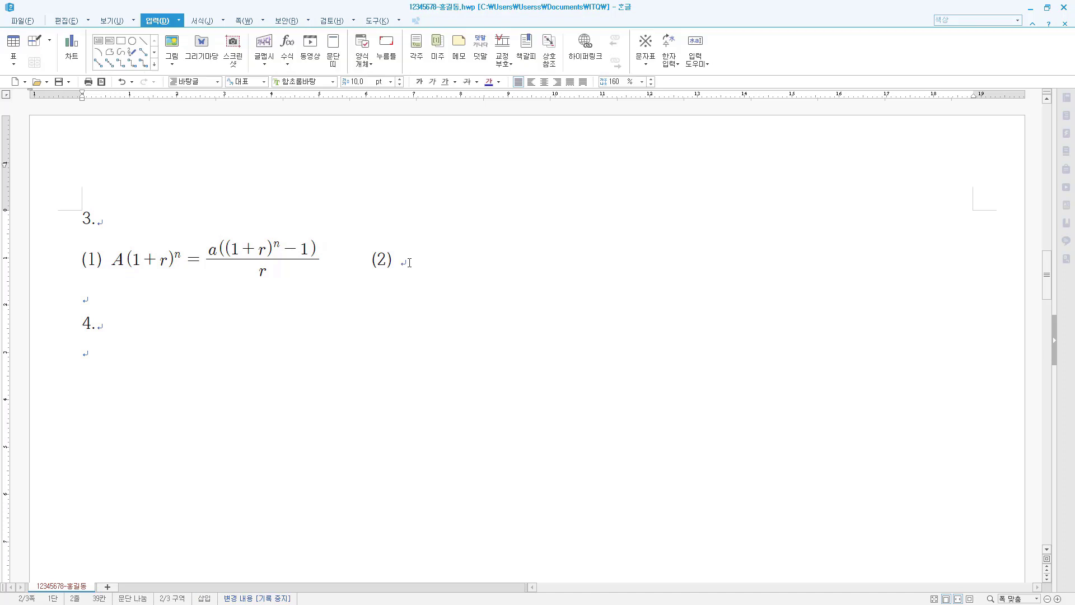
pyautogui.click(288, 63)
pyautogui.click(303, 135)
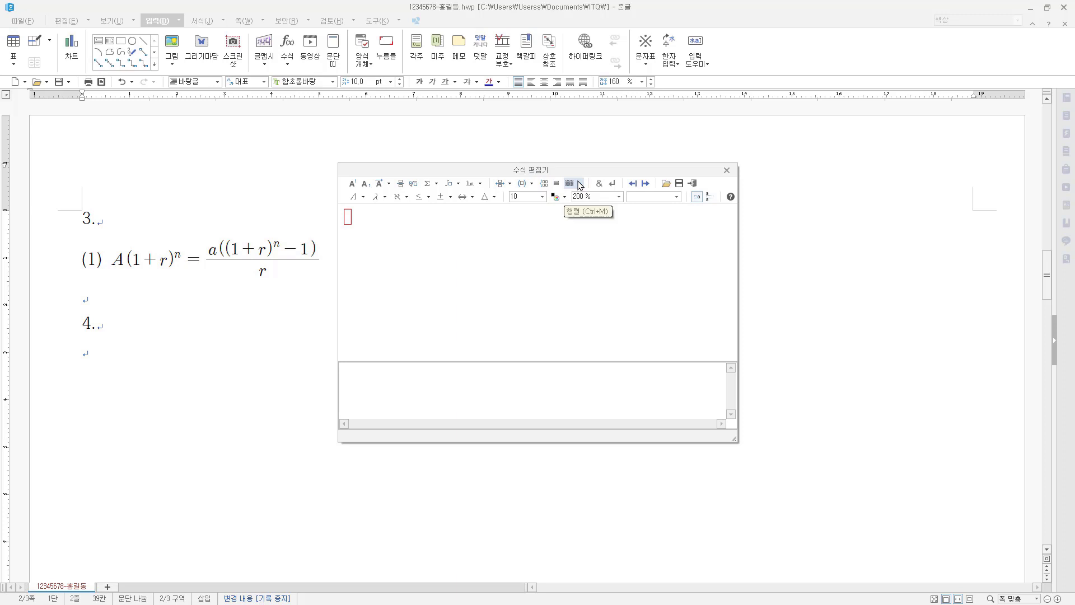
pyautogui.click(581, 185)
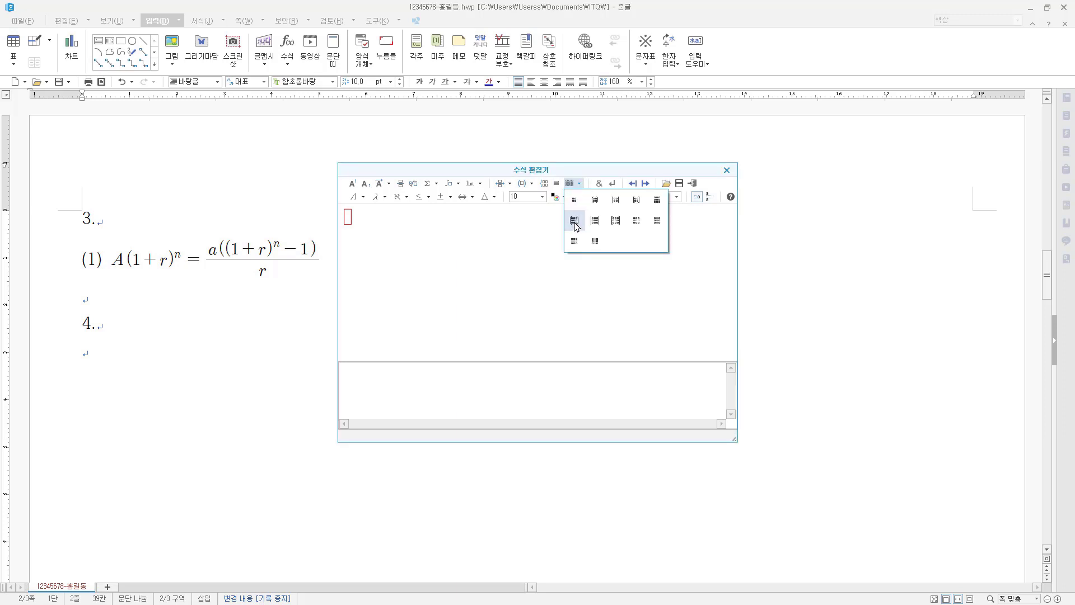
pyautogui.click(574, 222)
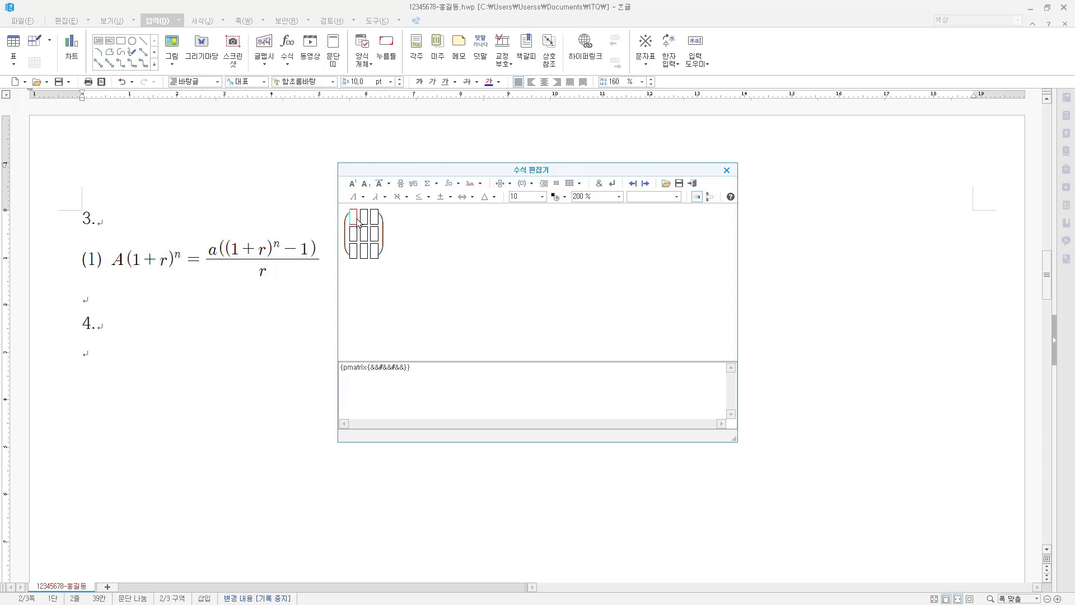
pyautogui.click(579, 183)
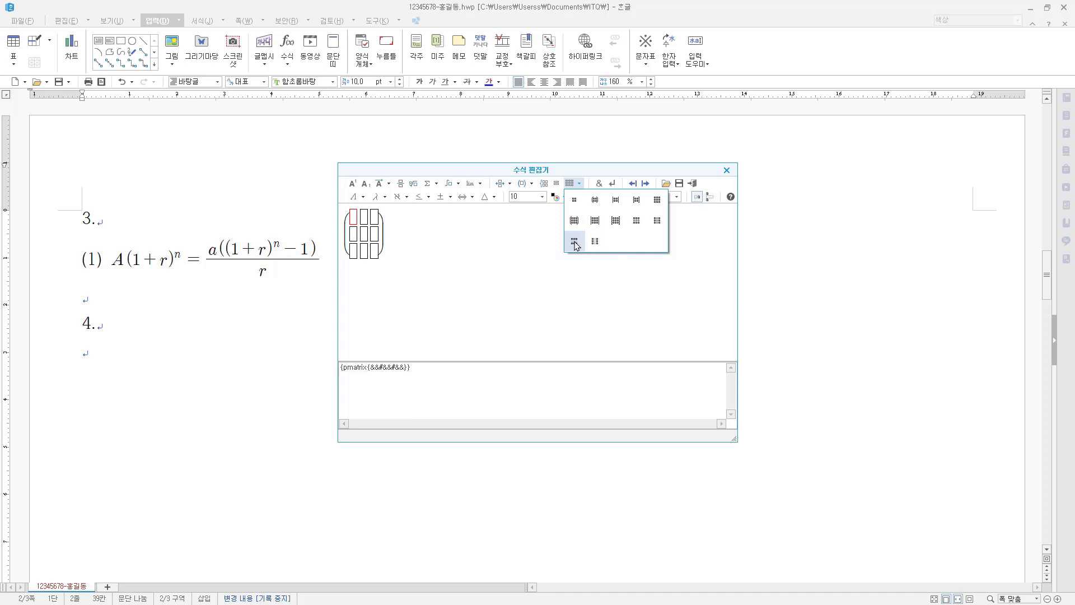
pyautogui.click(574, 242)
pyautogui.click(571, 183)
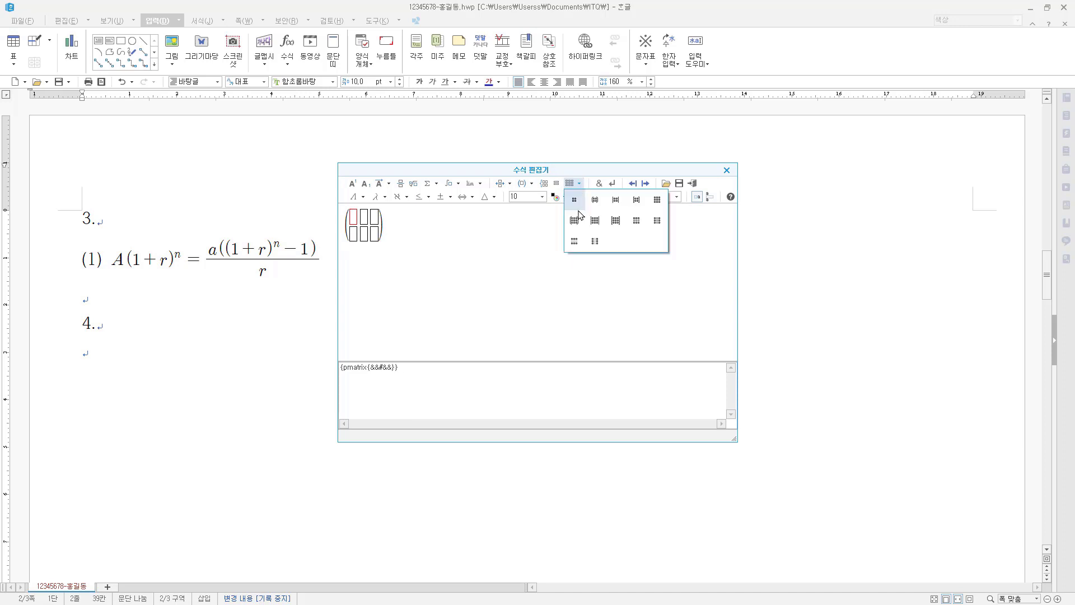
pyautogui.click(574, 246)
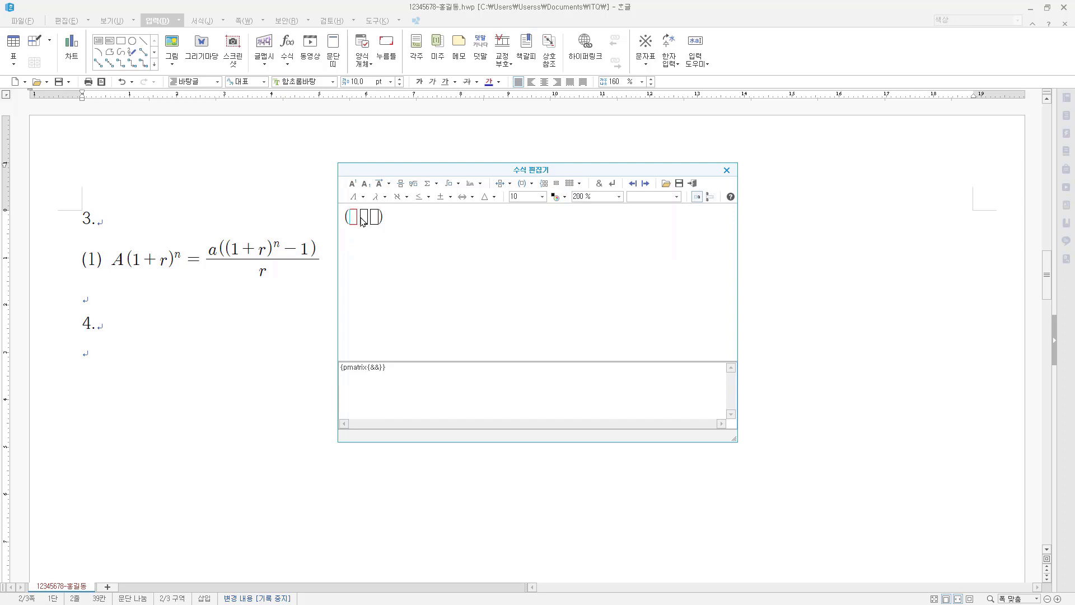
# Fill the three cells of the row matrix with a, b and c.
pyautogui.write('a')
pyautogui.click(362, 218)
pyautogui.write('b&c')
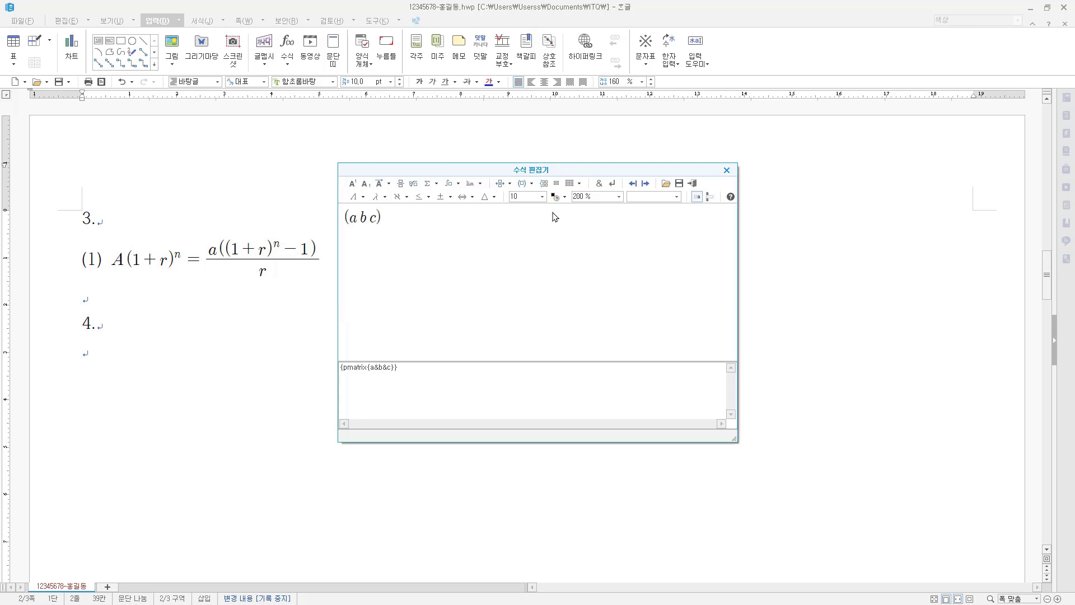
# Insert a second parenthesised matrix after (a b c) and reduce it to three rows and one column.
pyautogui.click(578, 185)
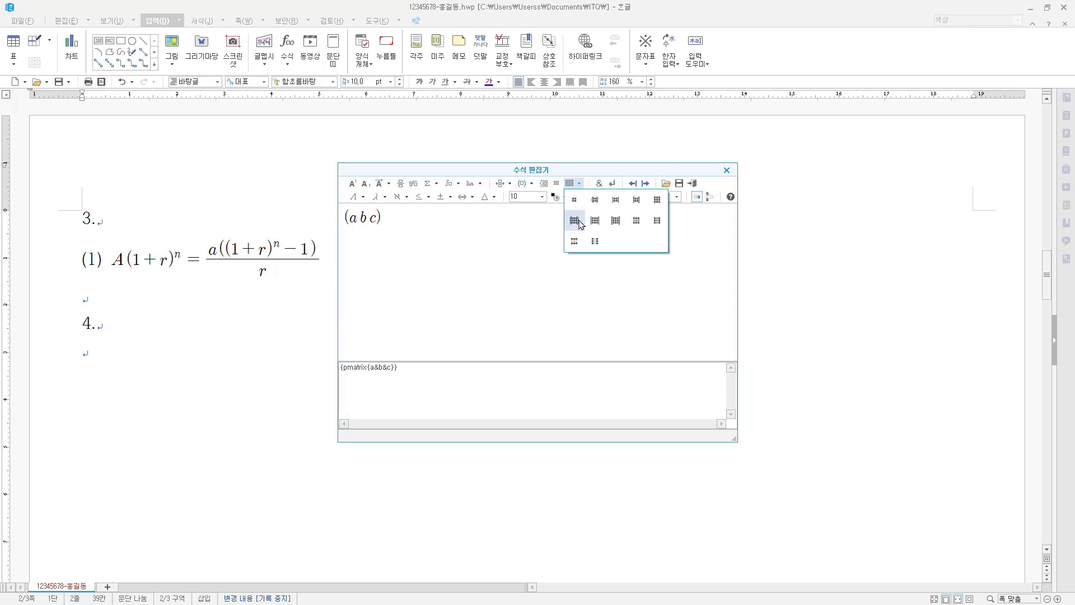
pyautogui.click(579, 222)
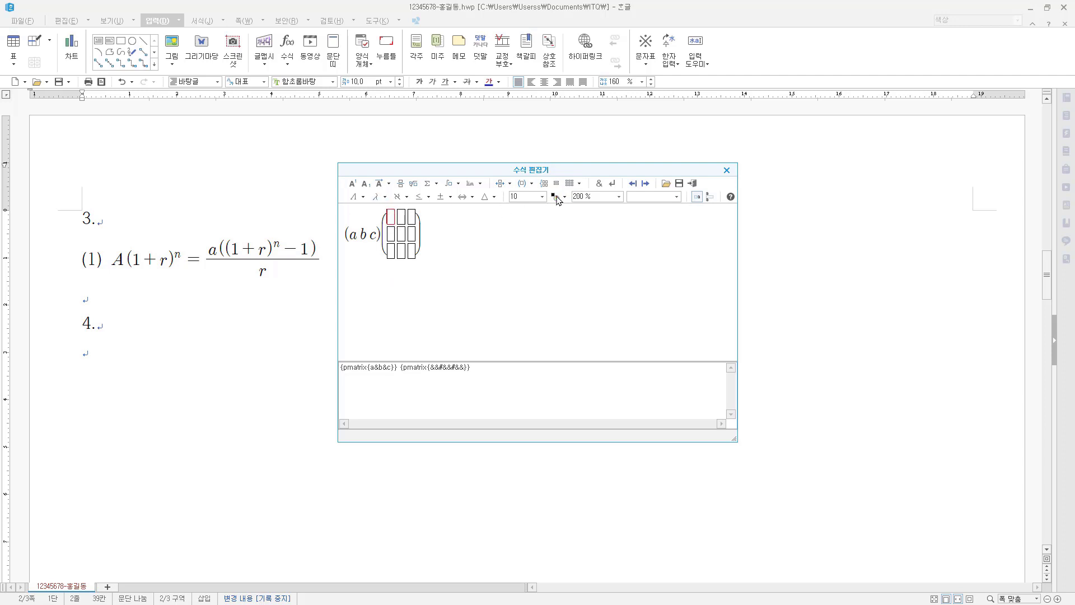
pyautogui.click(580, 189)
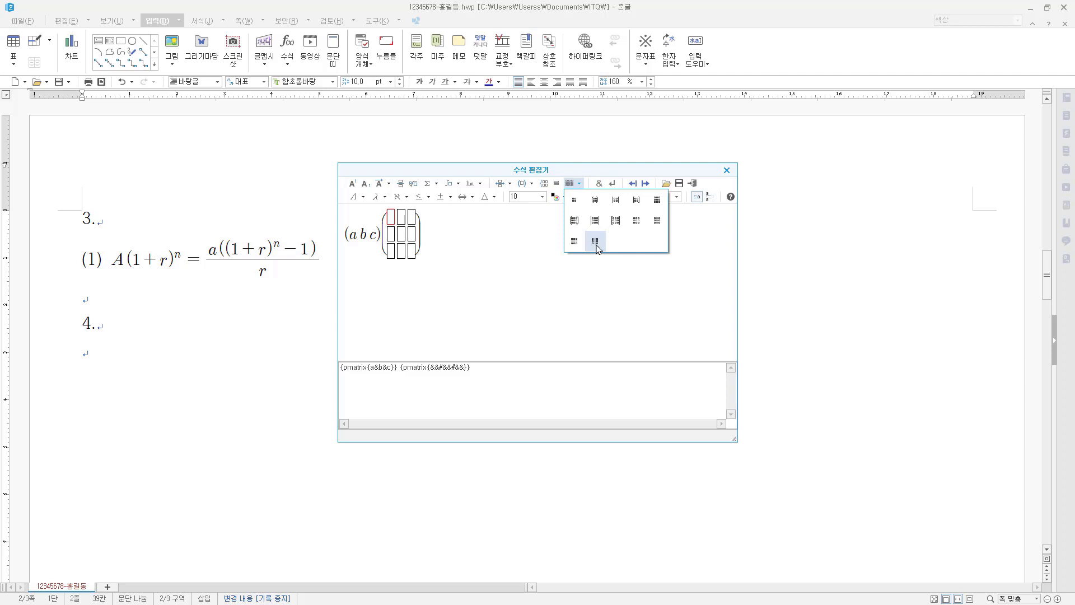
pyautogui.click(598, 248)
pyautogui.click(579, 183)
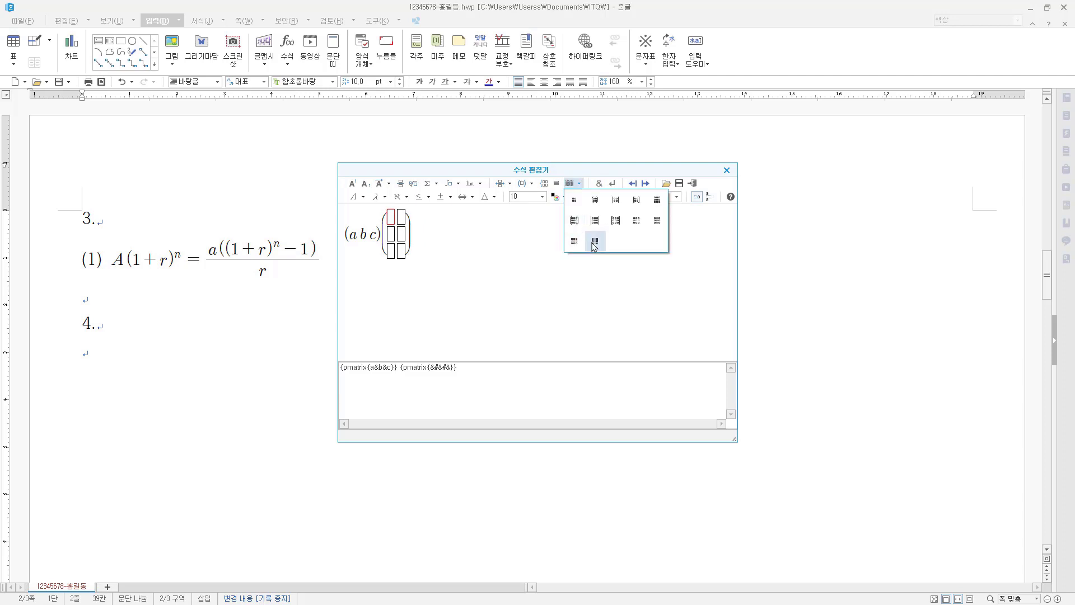
pyautogui.click(593, 246)
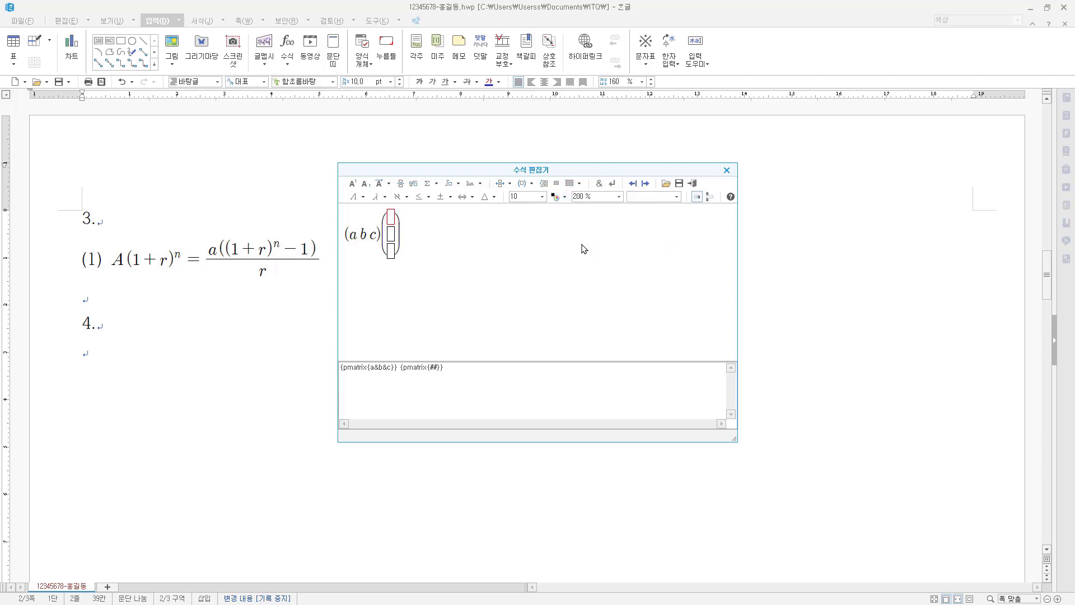
# Fill the column matrix with x, y and z, and finish the equation in the document with =(ax+by+cz).
pyautogui.write('x#y#')
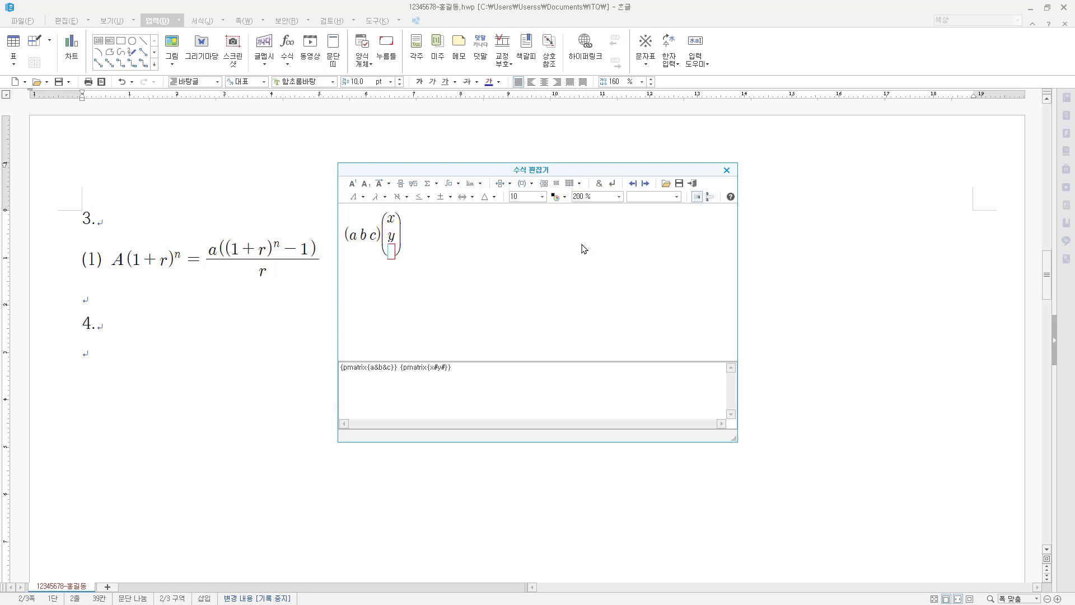
pyautogui.write('z')
pyautogui.press('Tab')
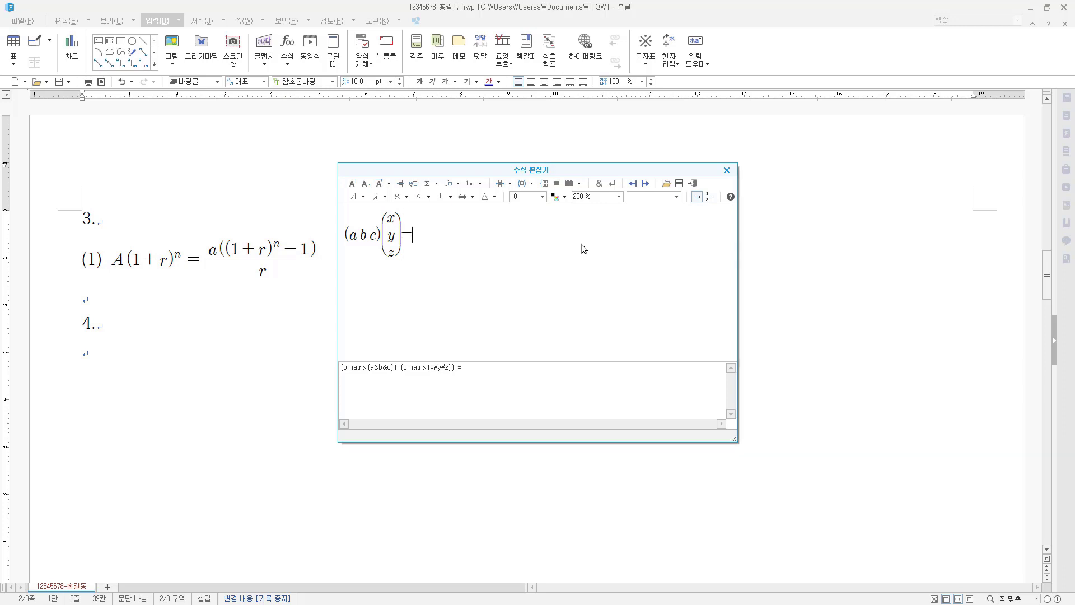
pyautogui.write('=(ax+by+cz)')
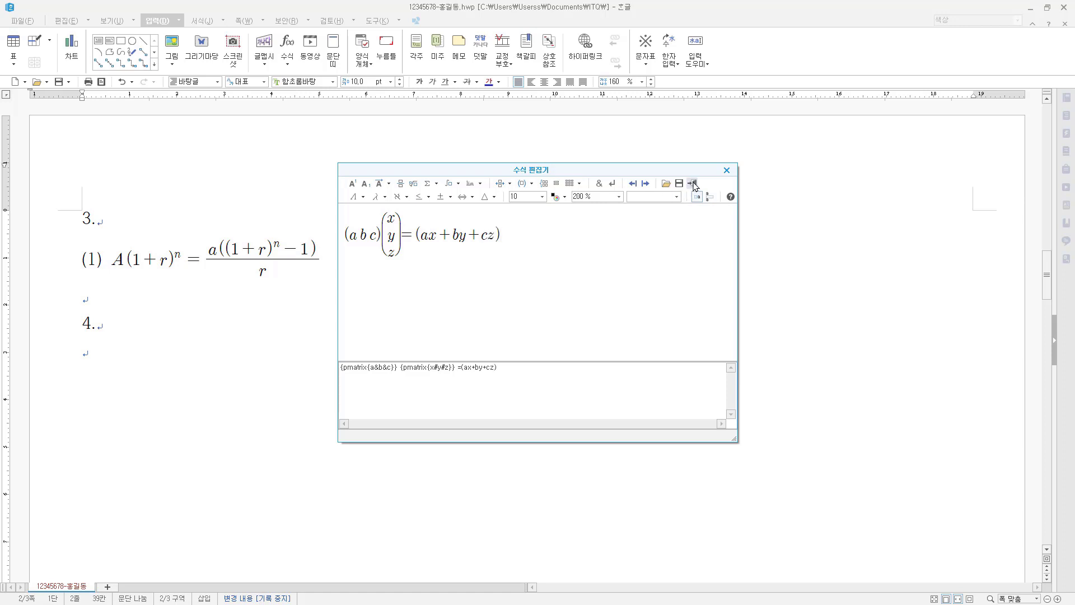
pyautogui.click(692, 184)
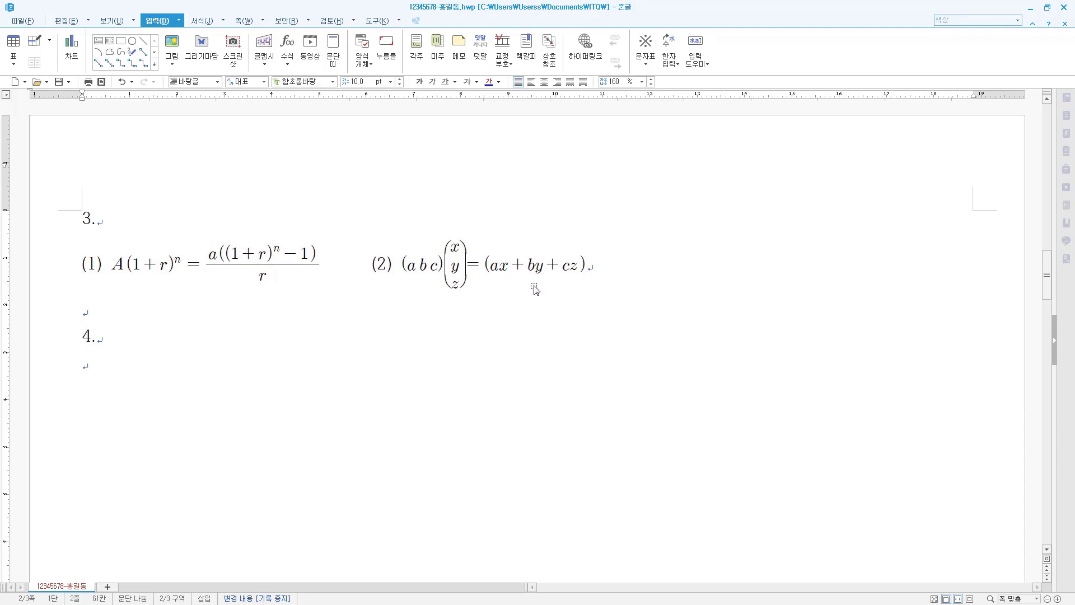
# Reopen equation (2), examine the uppercase and lowercase Greek letter sets, and close the equation editor without changes.
pyautogui.click(534, 289)
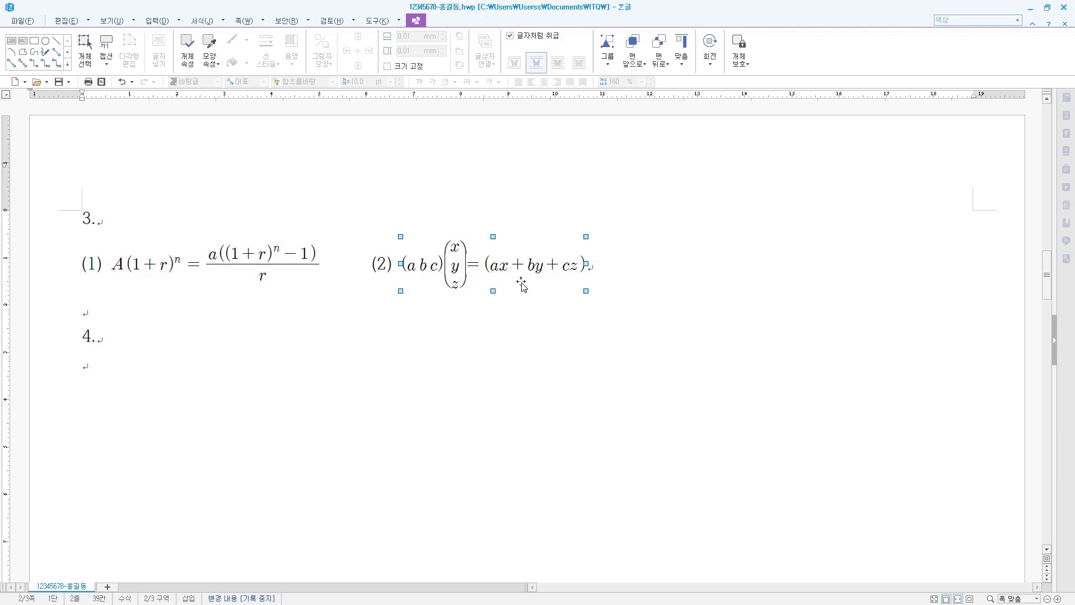
pyautogui.scroll(-3, 522, 282)
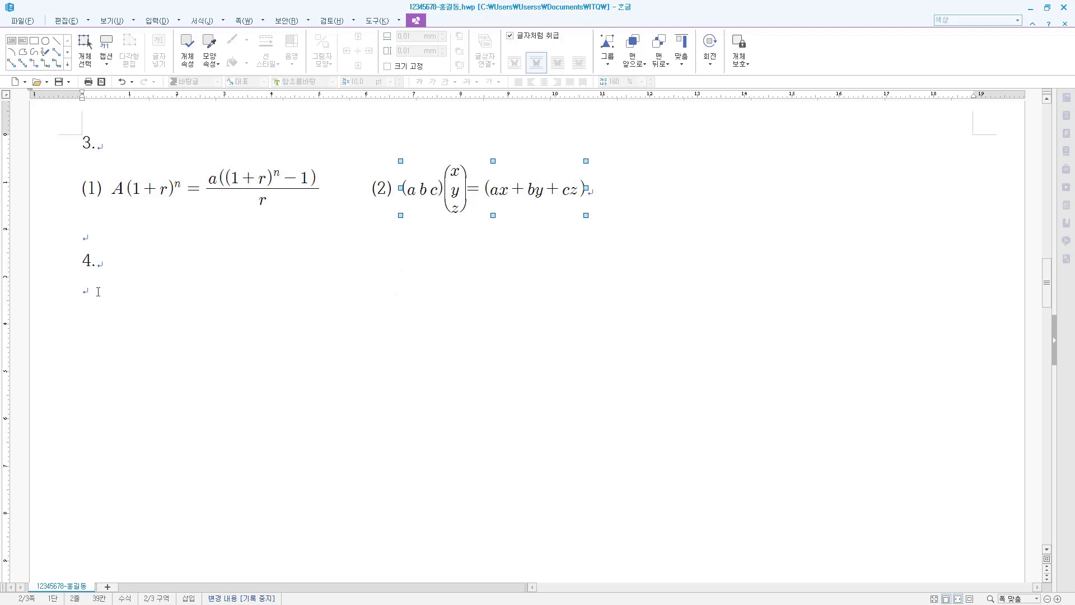
pyautogui.click(98, 291)
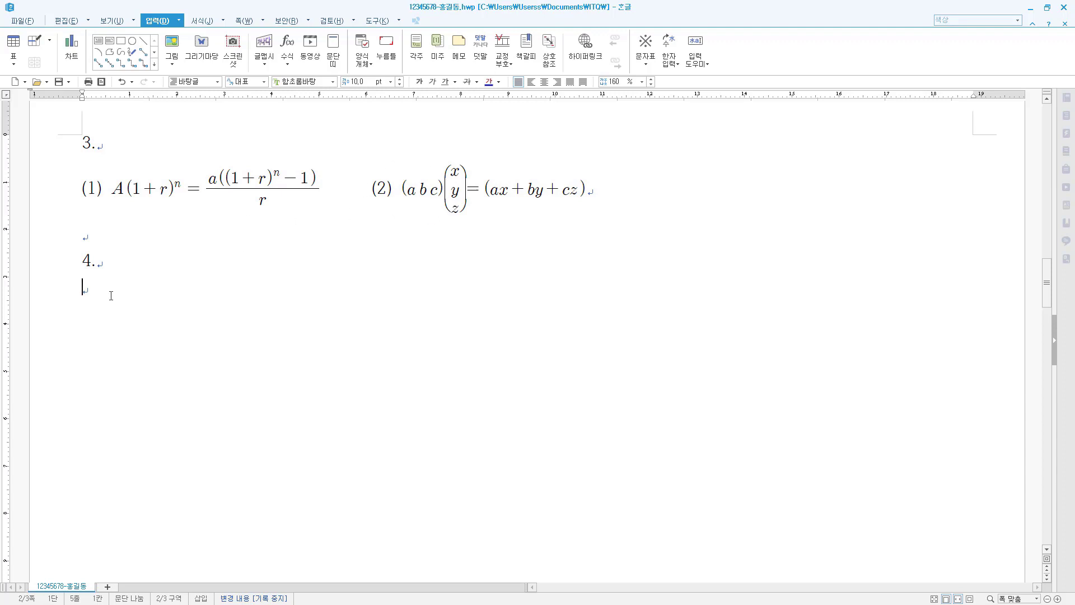
pyautogui.doubleClick(468, 190)
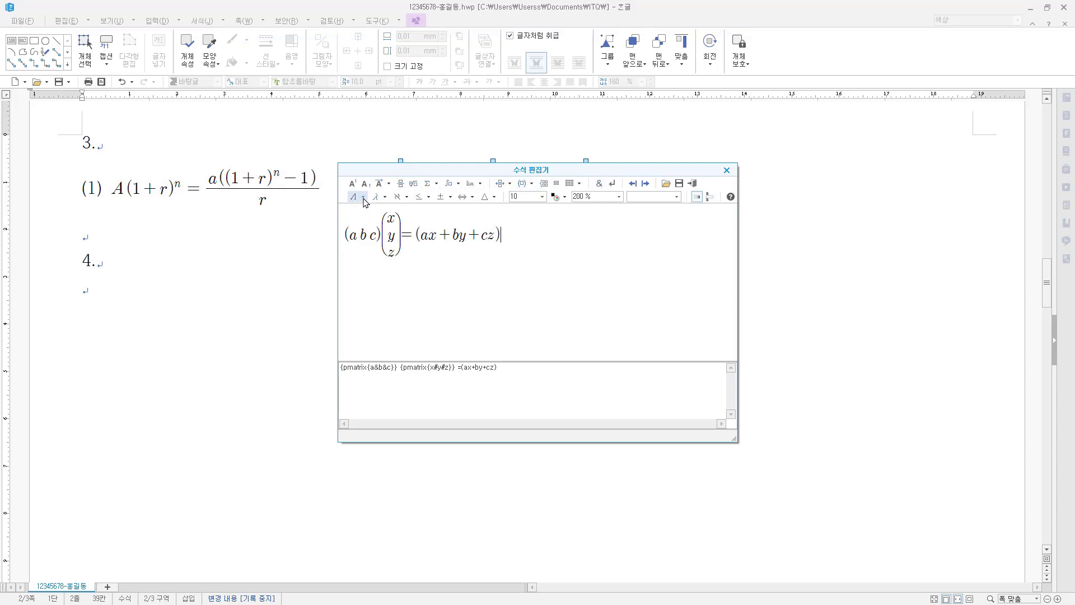
pyautogui.click(355, 196)
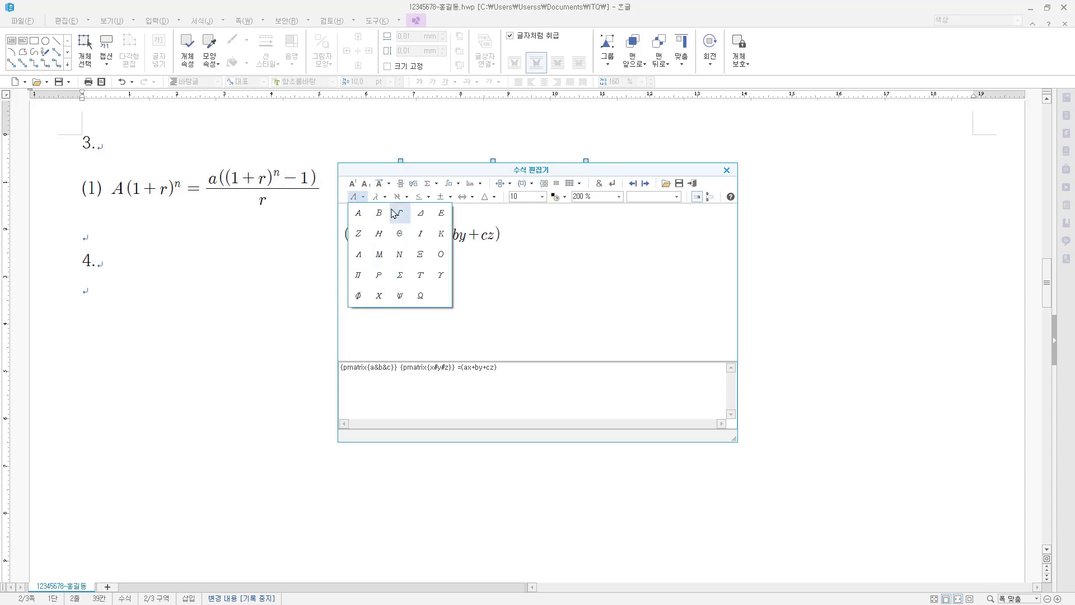
pyautogui.click(386, 200)
pyautogui.click(379, 197)
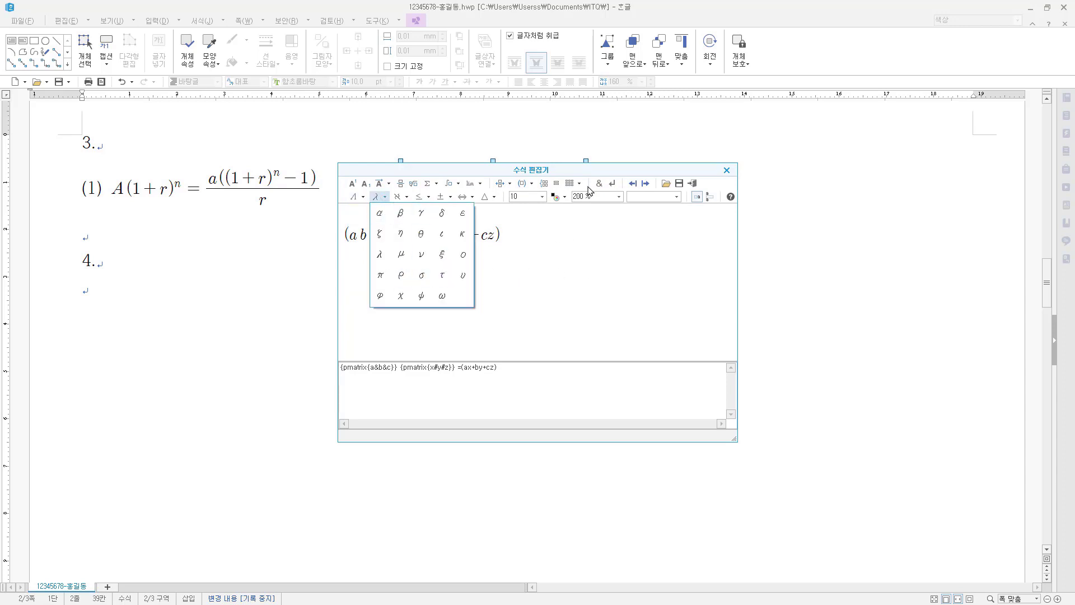
pyautogui.click(594, 181)
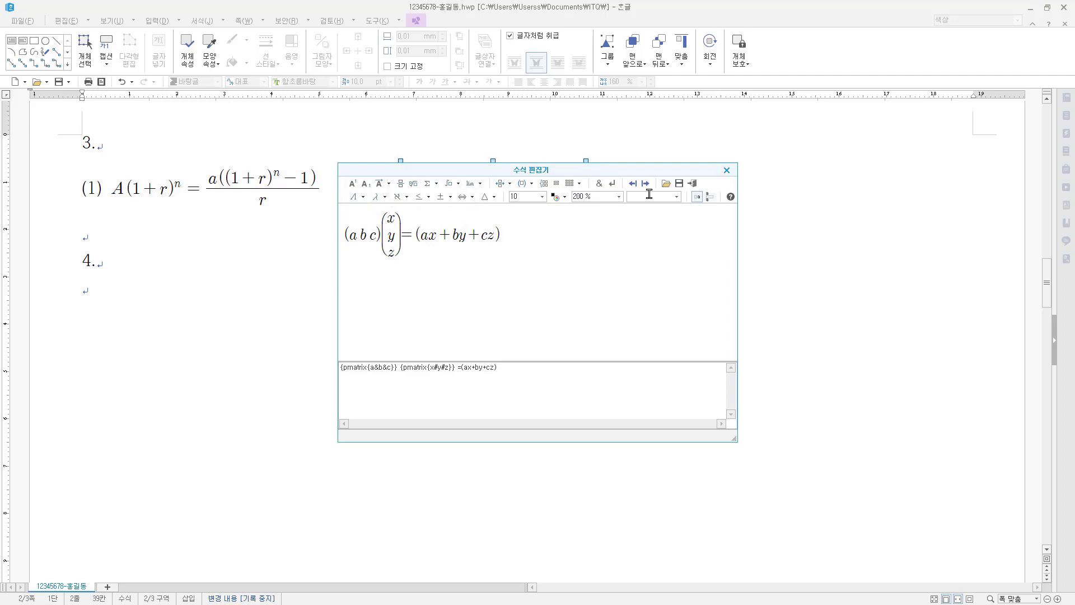
pyautogui.click(727, 170)
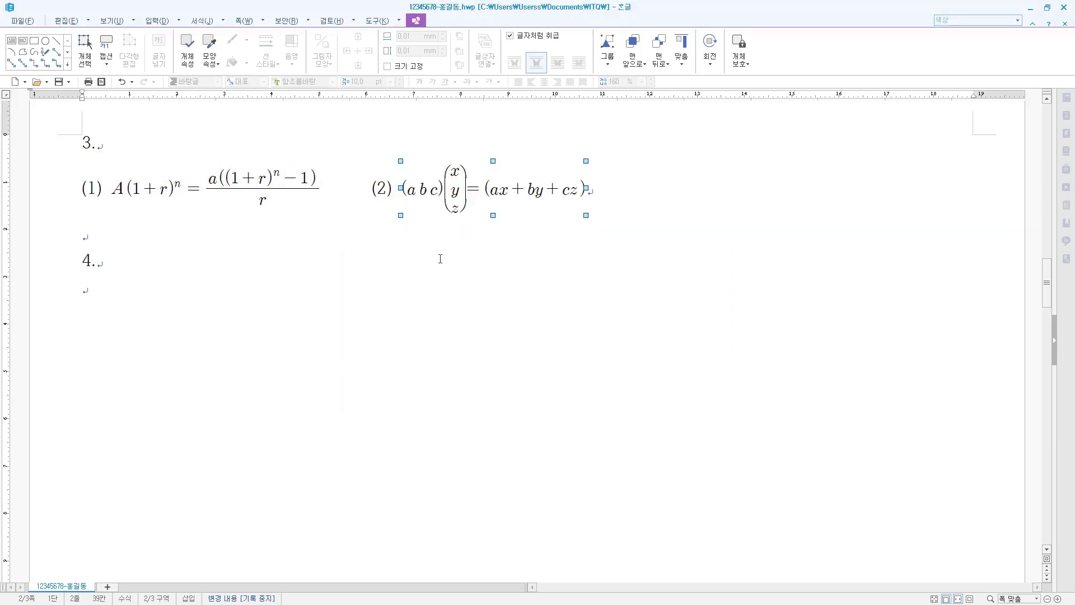
# Remove the section break after the empty line under 4. and draw a rectangle there about 105 mm wide and 36 mm high.
pyautogui.click(111, 289)
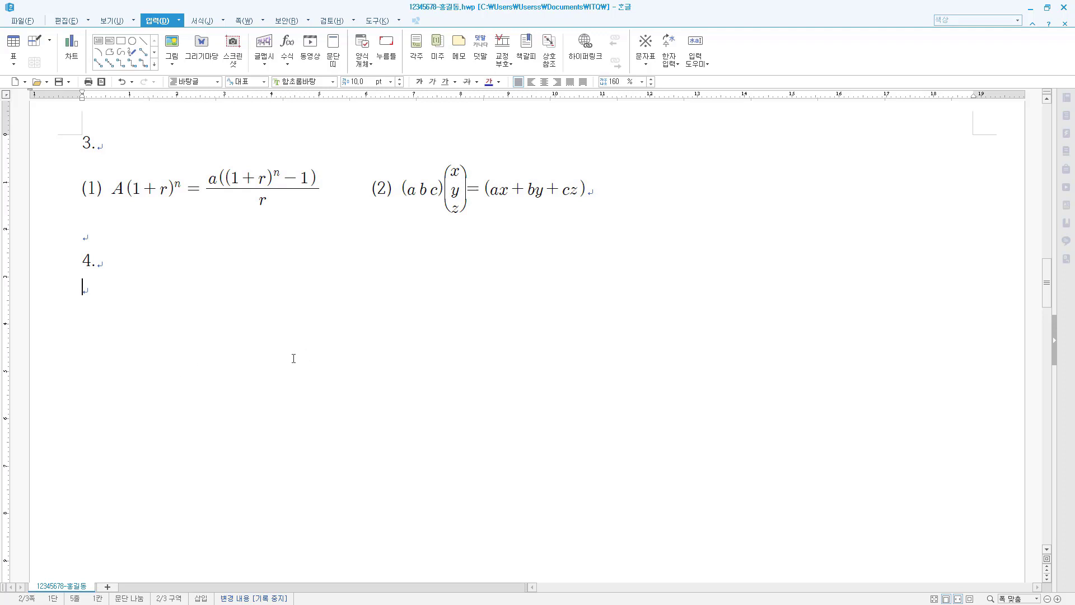
pyautogui.press('Delete')
pyautogui.click(124, 42)
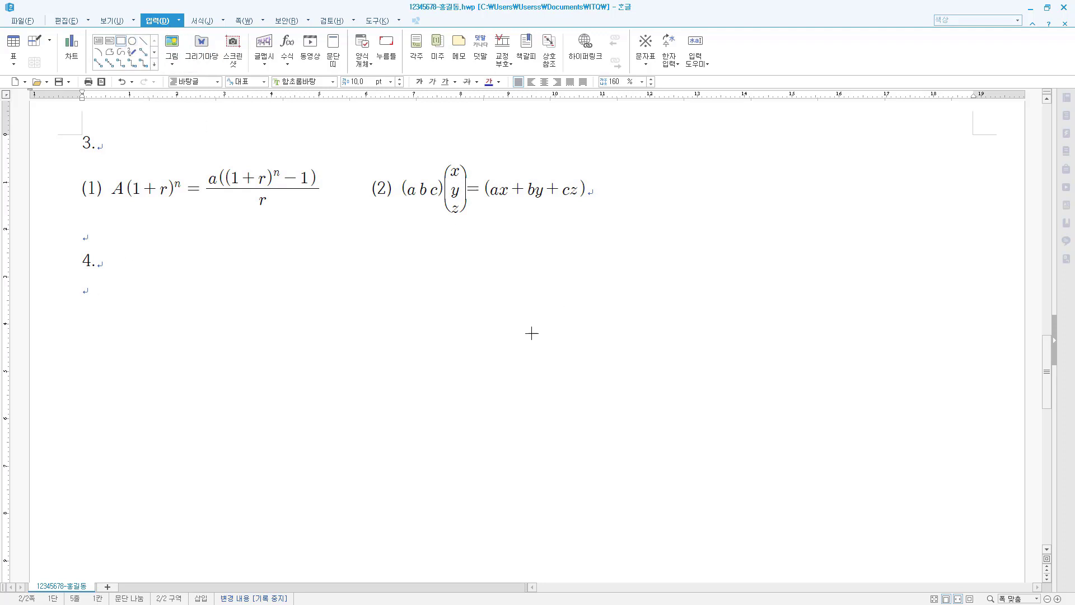
pyautogui.moveTo(114, 288)
pyautogui.mouseDown()
pyautogui.moveTo(209, 348)
pyautogui.moveTo(585, 464)
pyautogui.mouseUp()
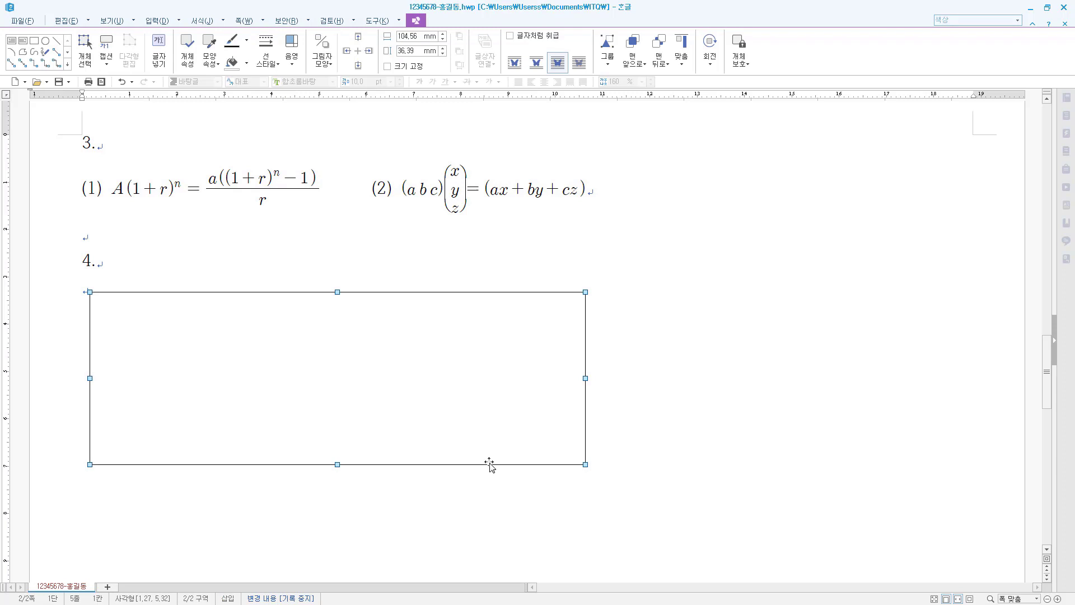
# Set the rectangle's width to 125 mm and height to 105 mm, with its size locked (크기 고정).
pyautogui.rightClick(494, 297)
pyautogui.click(572, 306)
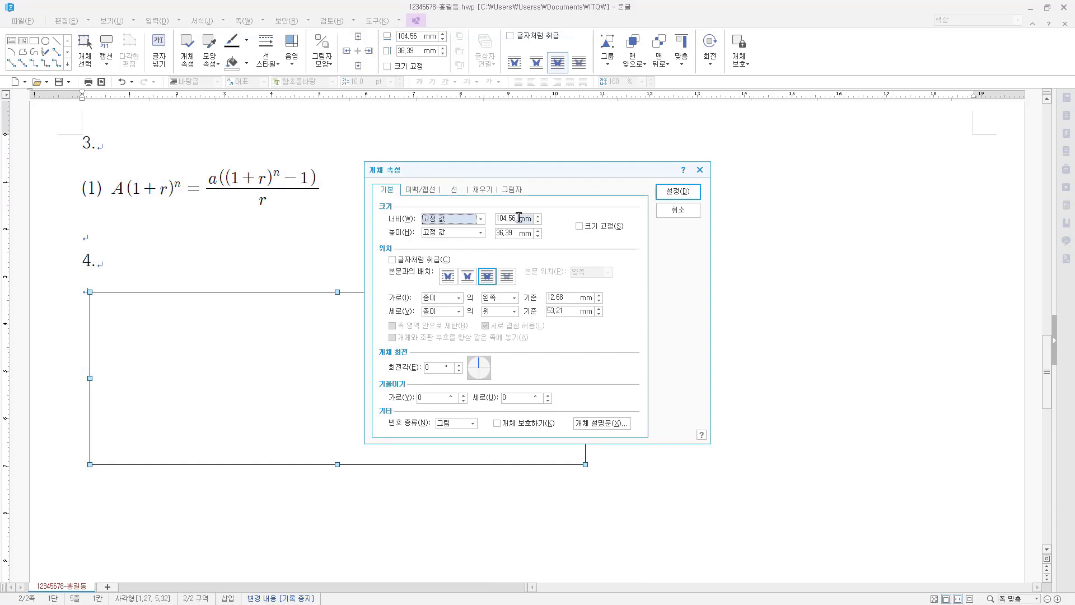
pyautogui.click(519, 217)
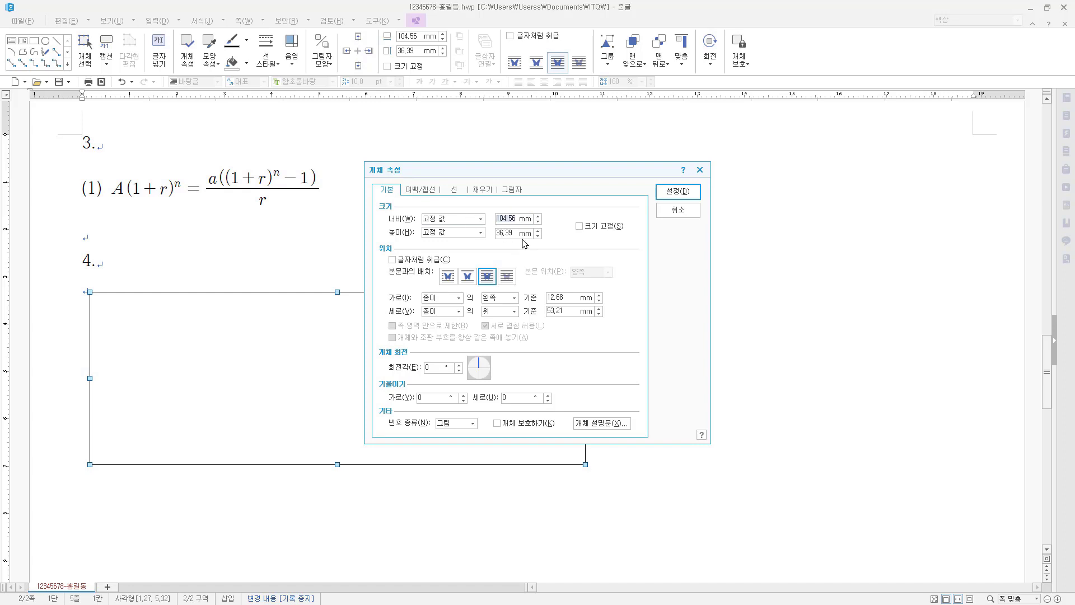
pyautogui.write('125')
pyautogui.press('Tab')
pyautogui.write('1')
pyautogui.click(580, 226)
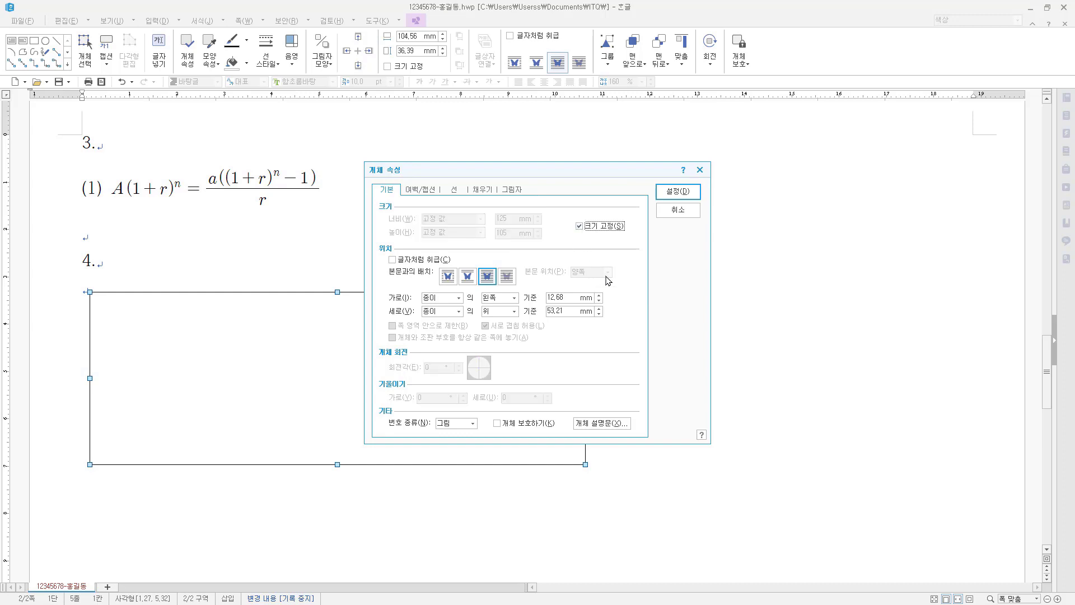
pyautogui.click(676, 193)
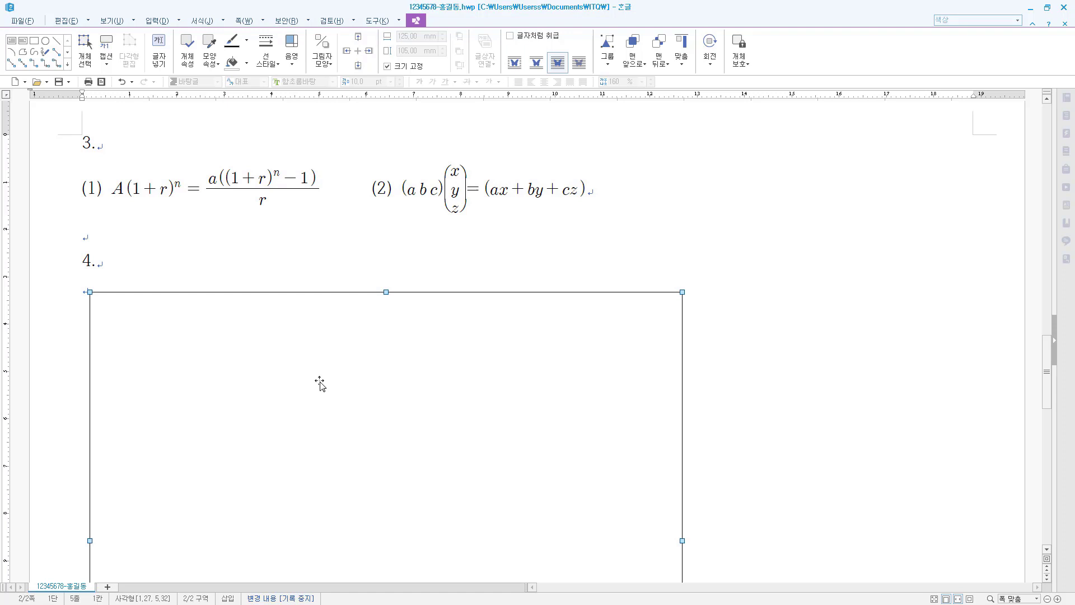
# Open the object properties of the resized rectangle.
pyautogui.rightClick(367, 332)
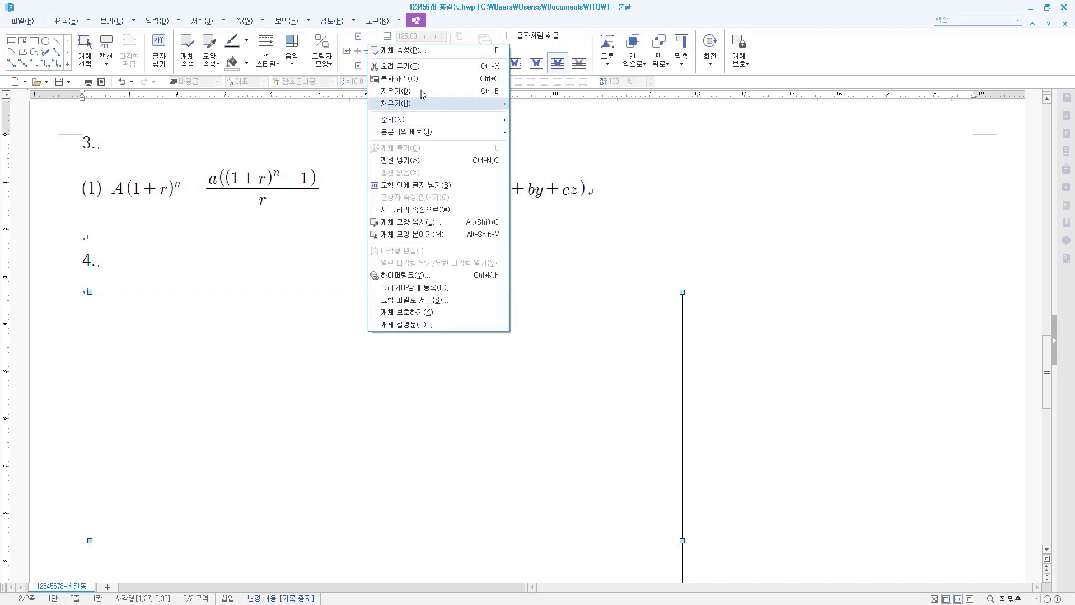
pyautogui.click(402, 51)
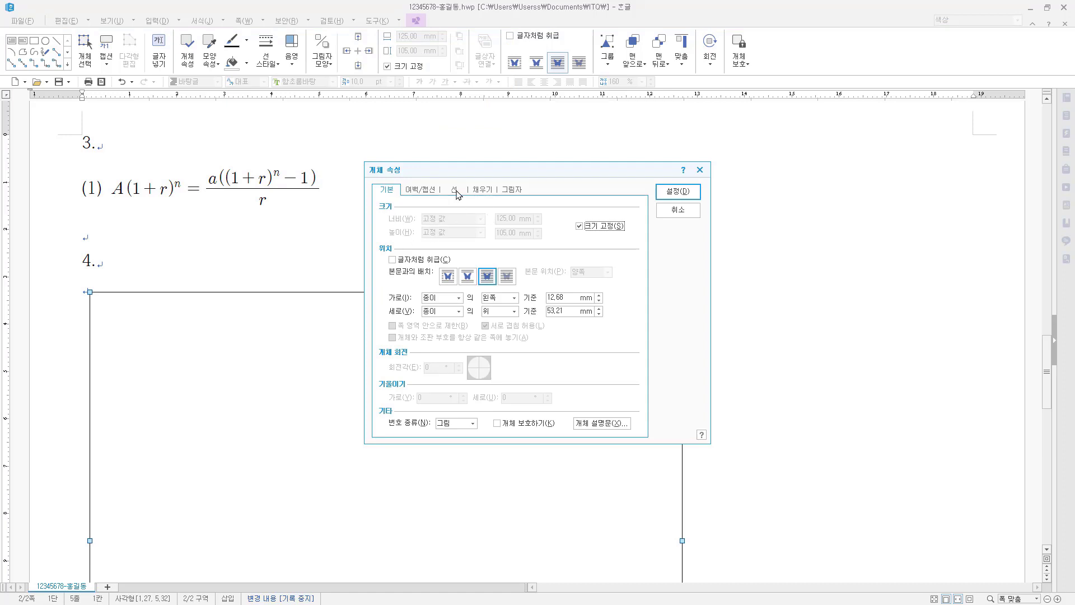
# Try a dashed line type for the rectangle's border and switch it back to a solid line.
pyautogui.click(456, 190)
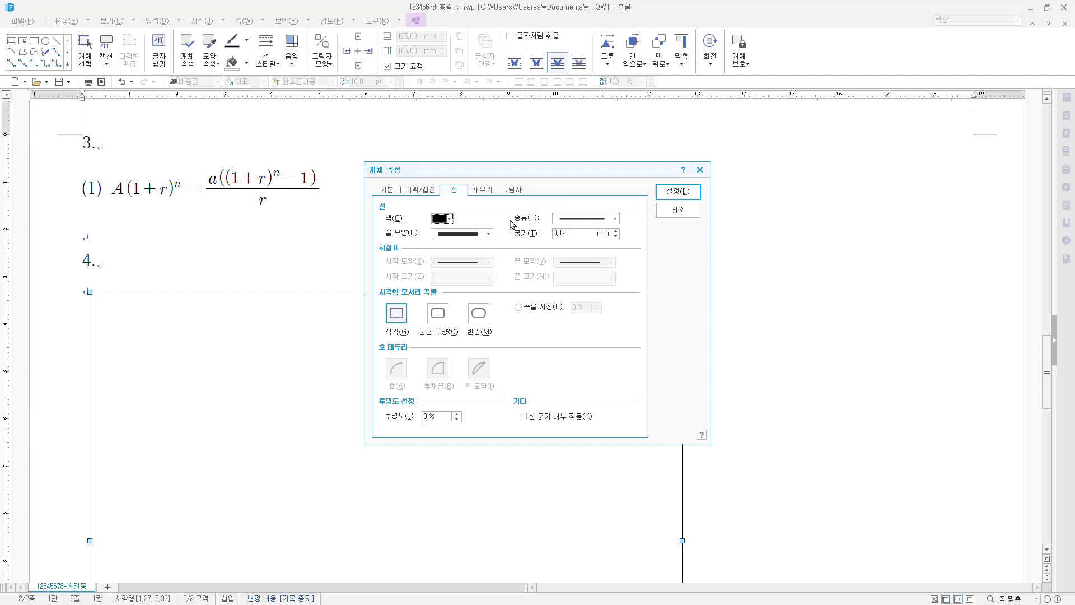
pyautogui.click(615, 218)
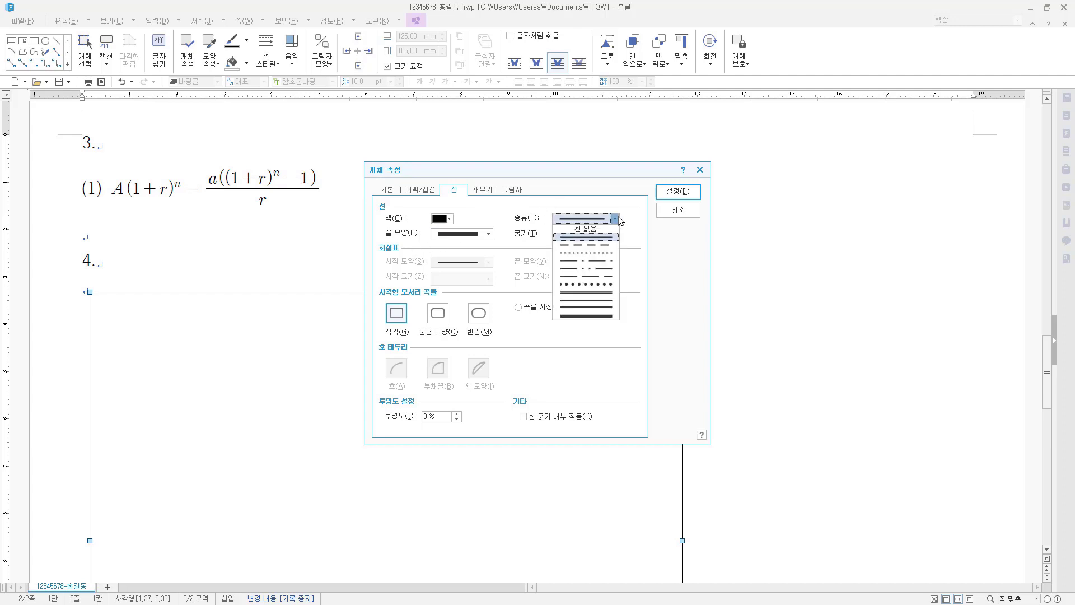
pyautogui.click(598, 260)
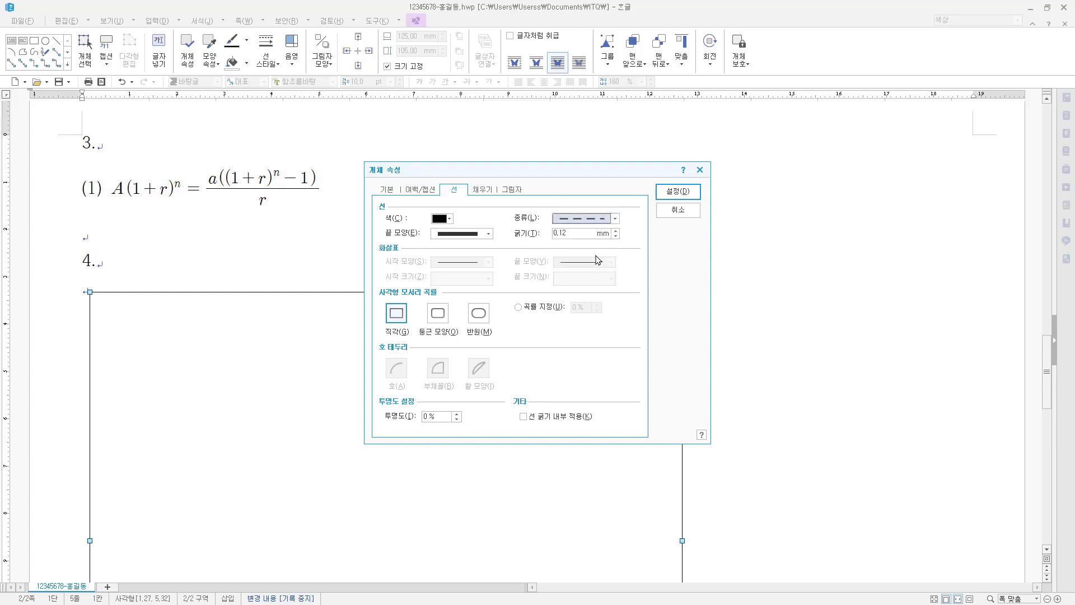
pyautogui.click(615, 218)
pyautogui.click(592, 238)
pyautogui.click(575, 231)
# Fill the rectangle with solid green from the 오피스 colour theme and apply the object properties.
pyautogui.click(485, 191)
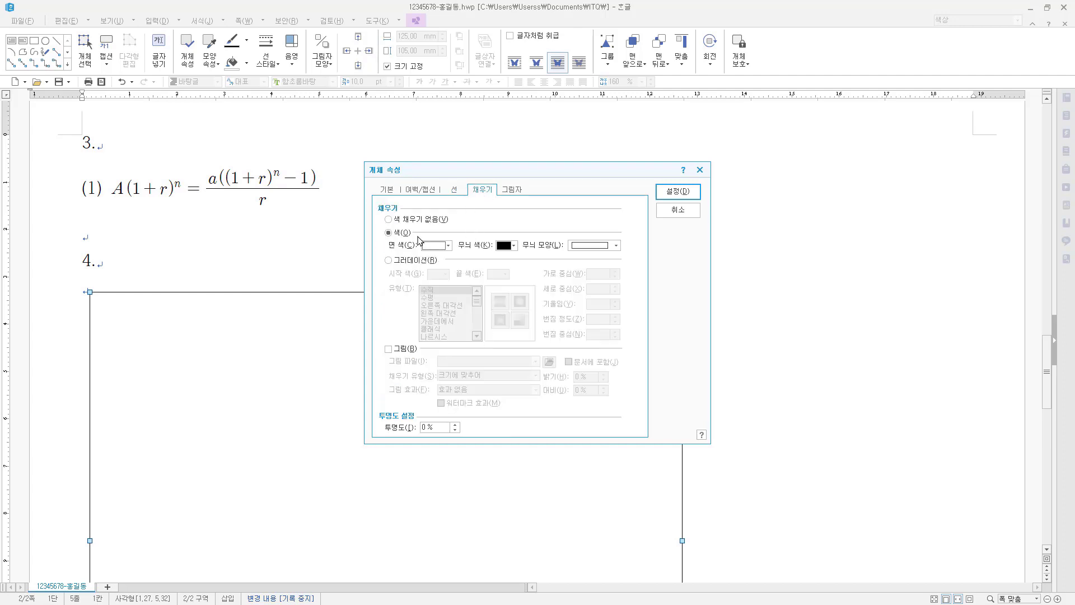
pyautogui.click(448, 245)
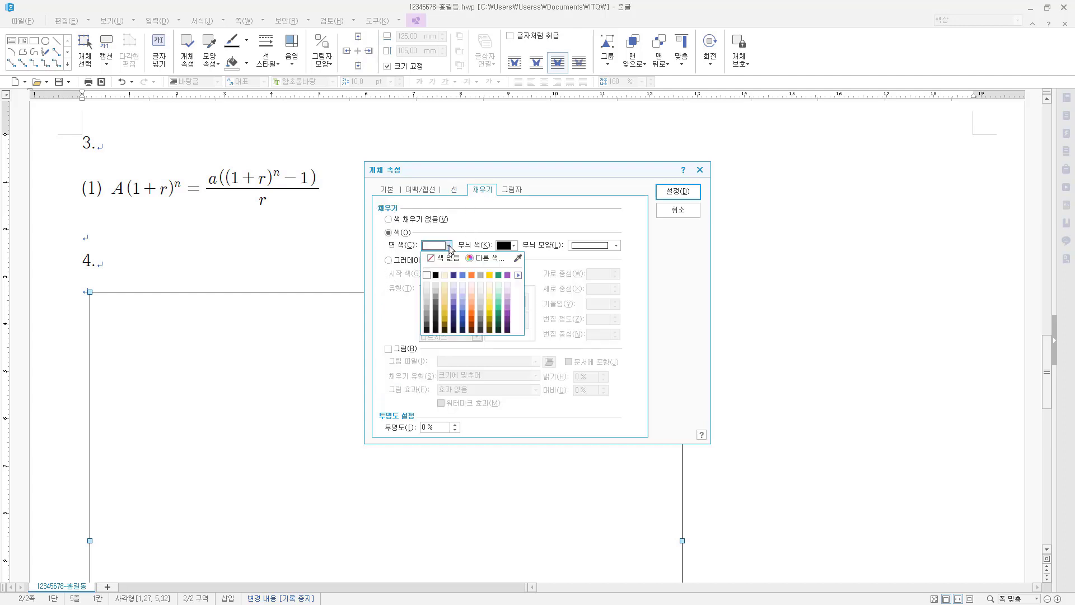
pyautogui.click(518, 275)
pyautogui.click(519, 275)
pyautogui.click(519, 275)
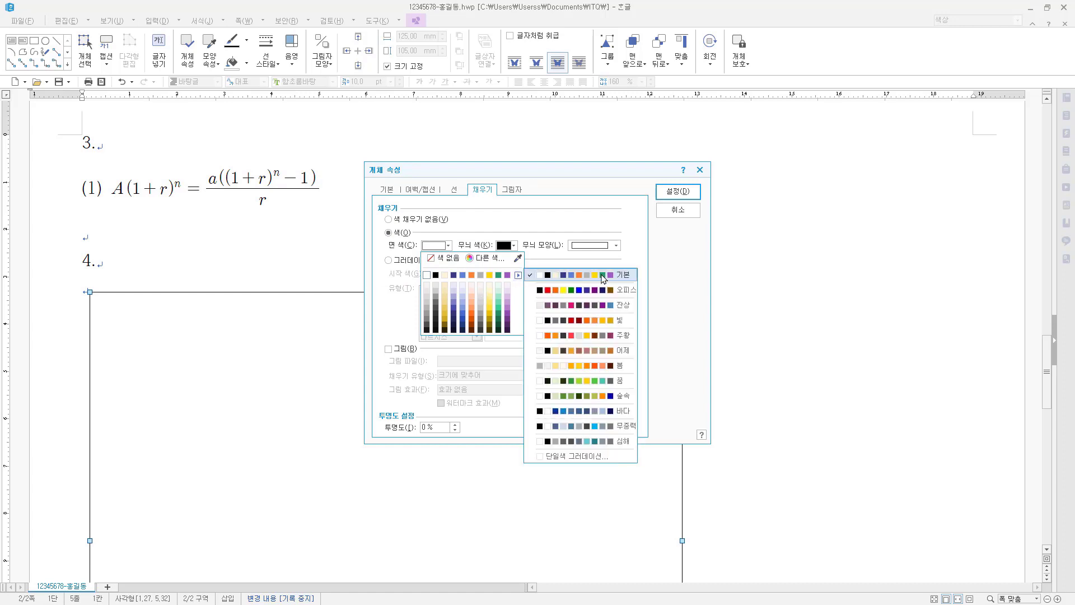
pyautogui.click(628, 290)
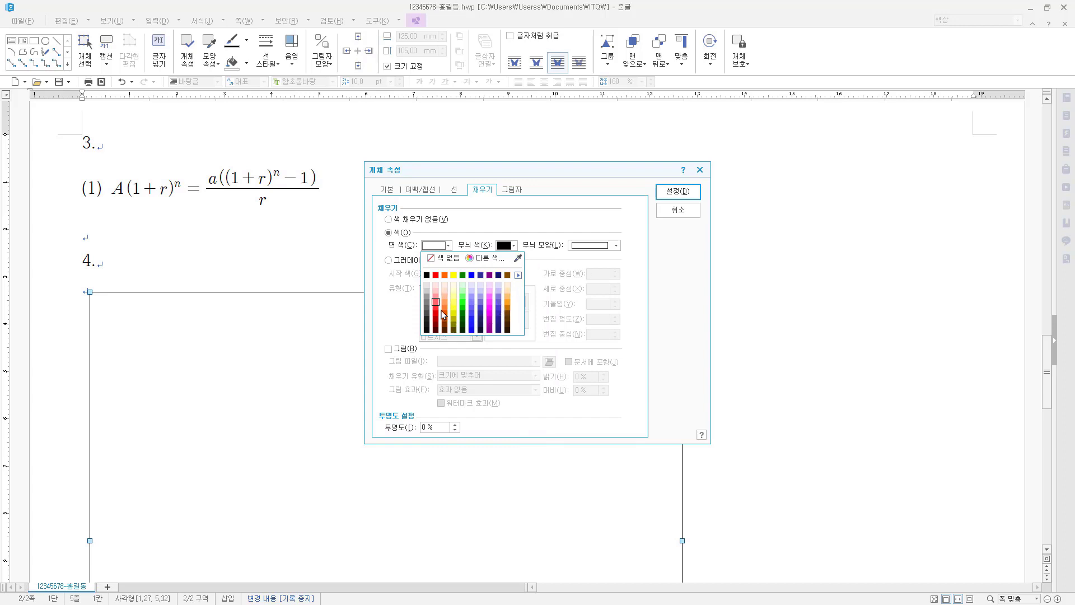
pyautogui.click(463, 276)
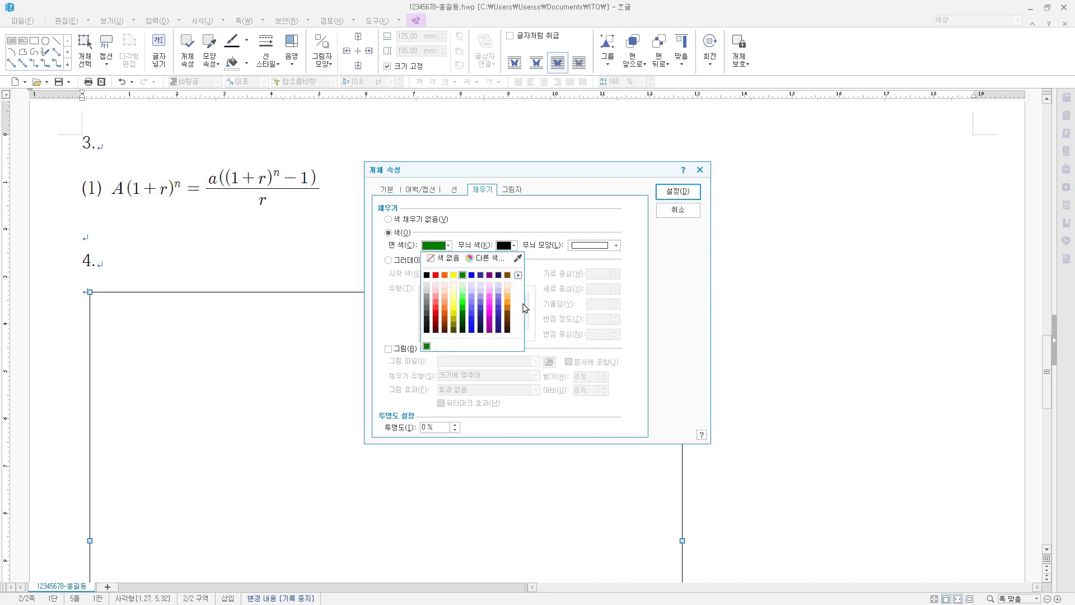
pyautogui.click(479, 307)
pyautogui.click(448, 245)
pyautogui.click(465, 275)
pyautogui.click(677, 191)
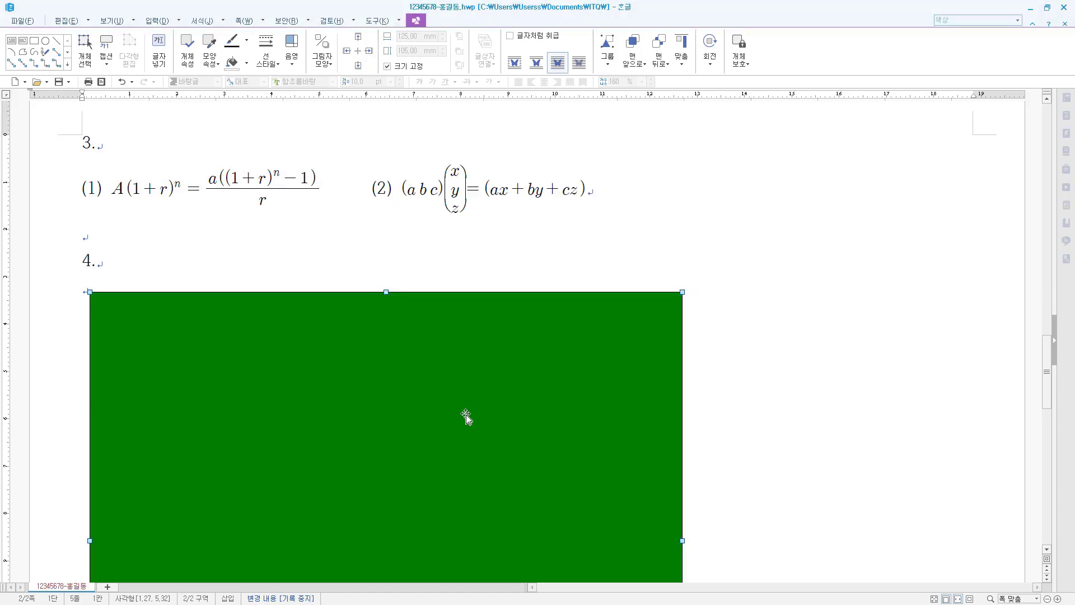
# Examine the green rectangle on the page at whole-page, 100% and page-width zoom.
pyautogui.scroll(-3, 403, 453)
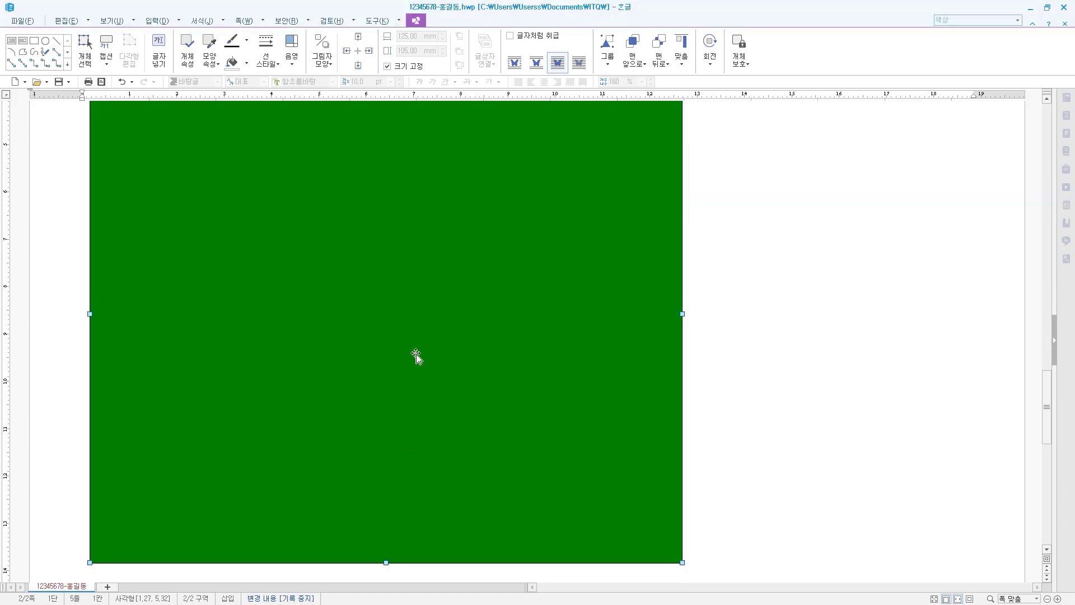
pyautogui.scroll(-1, 522, 329)
pyautogui.scroll(4, 522, 328)
pyautogui.scroll(-3, 521, 330)
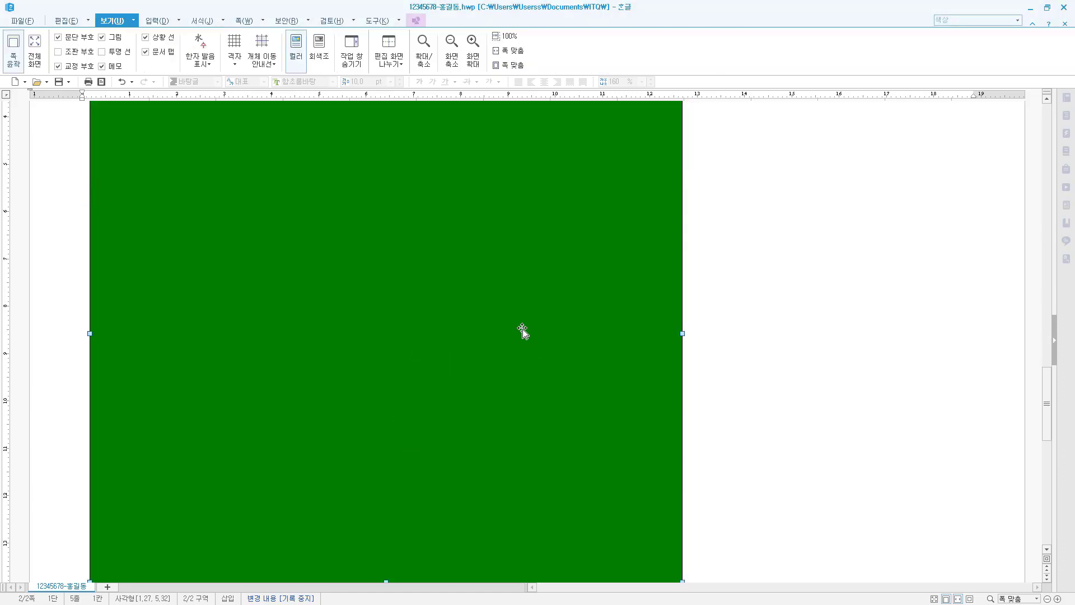
pyautogui.scroll(-3, 512, 365)
pyautogui.scroll(3, 513, 365)
pyautogui.click(511, 65)
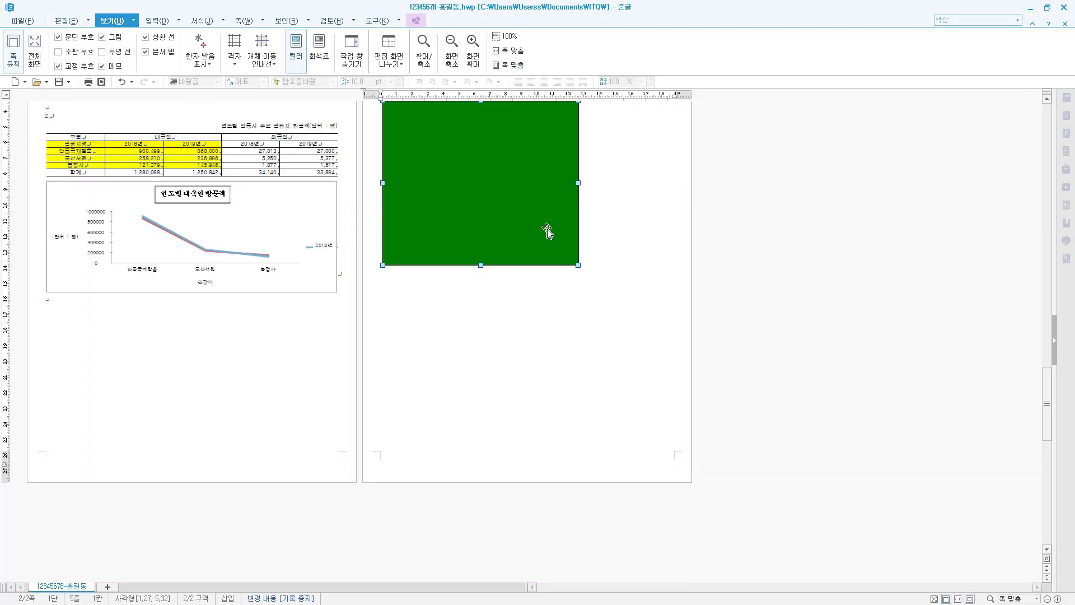
pyautogui.click(508, 65)
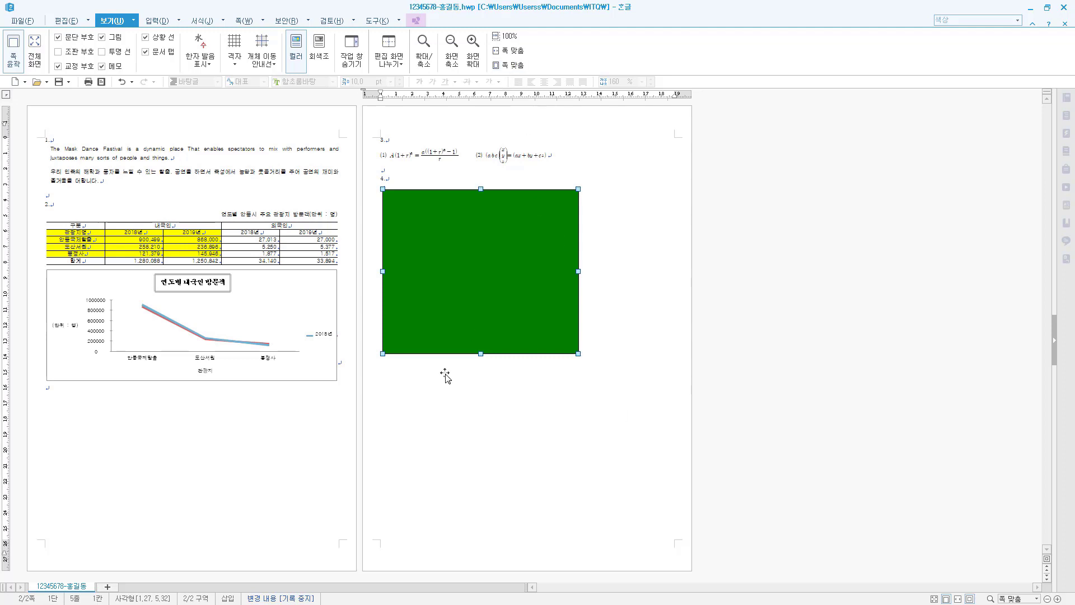
pyautogui.click(505, 36)
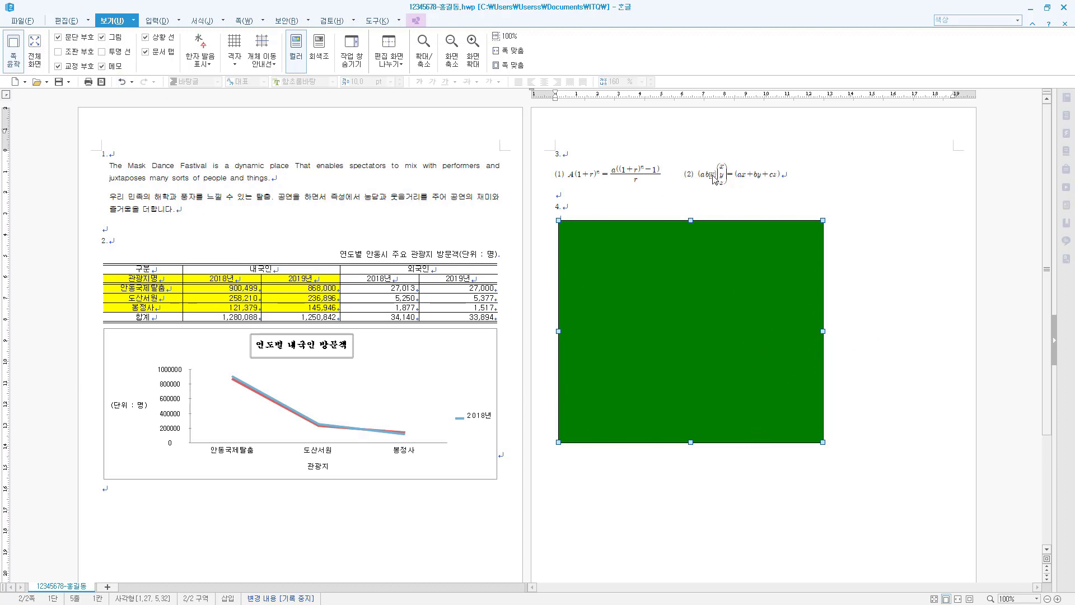
pyautogui.click(510, 51)
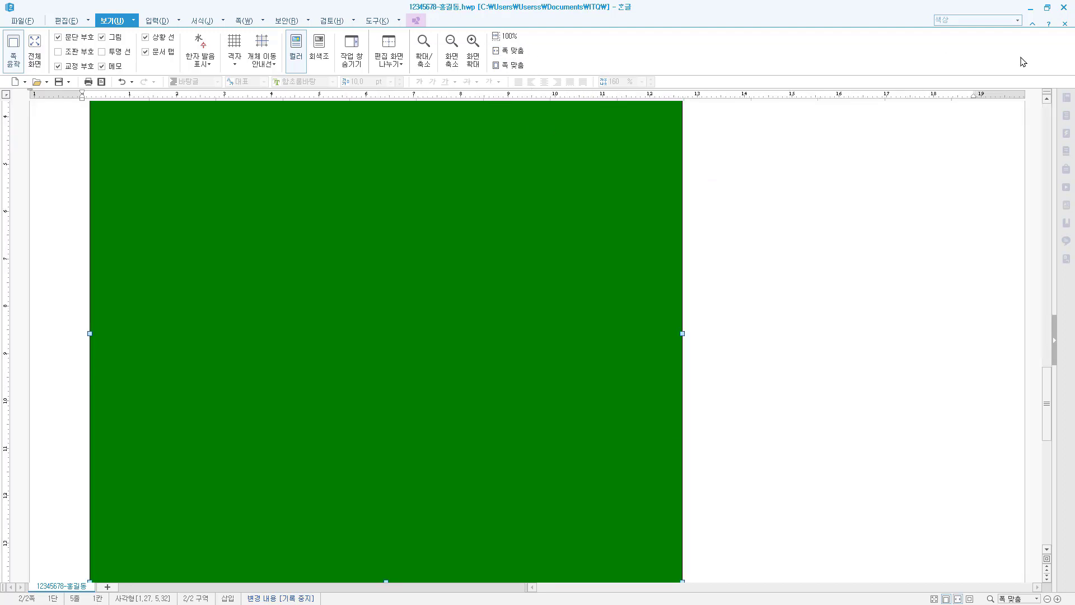
# Zoom the document out to 140% so the whole green rectangle under item 4 fits in view.
pyautogui.click(1047, 598)
pyautogui.click(1047, 599)
pyautogui.click(1047, 599)
pyautogui.click(1047, 598)
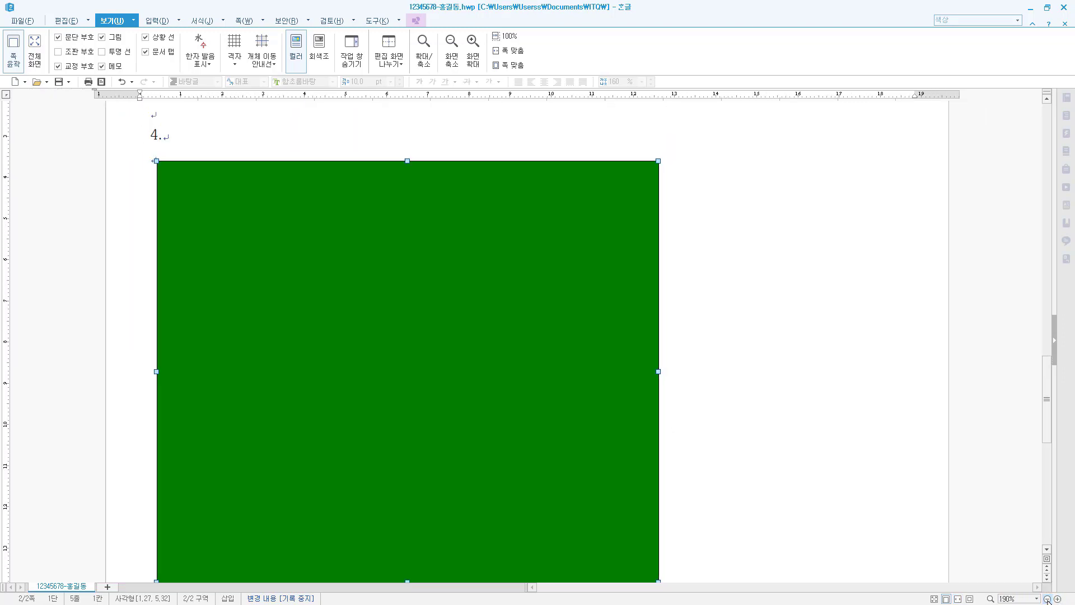
pyautogui.click(1047, 598)
pyautogui.click(1047, 598)
pyautogui.click(1047, 599)
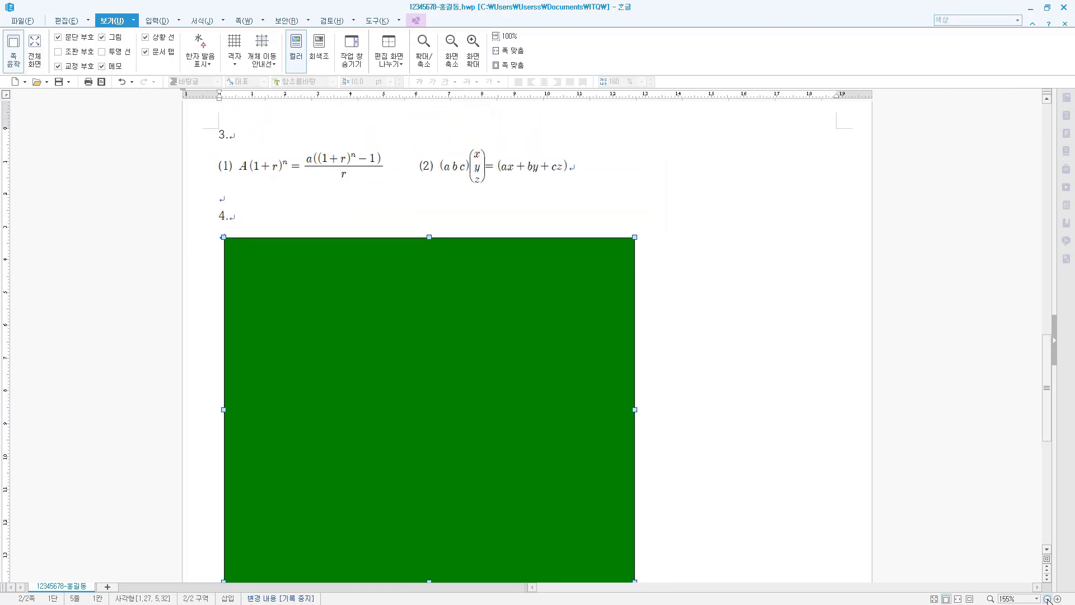
pyautogui.click(1047, 598)
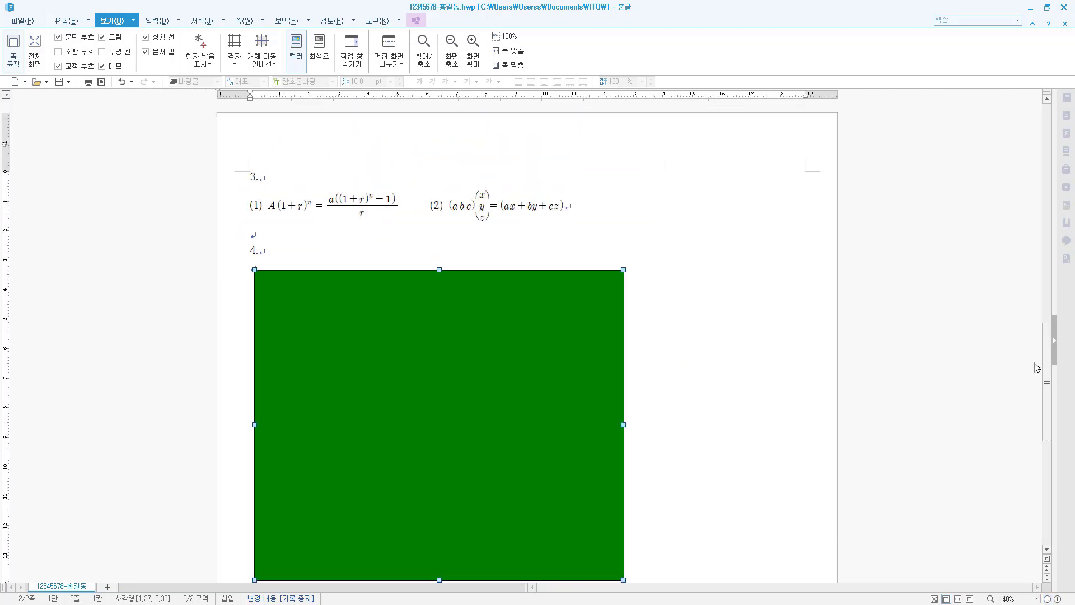
pyautogui.scroll(-2, 1037, 380)
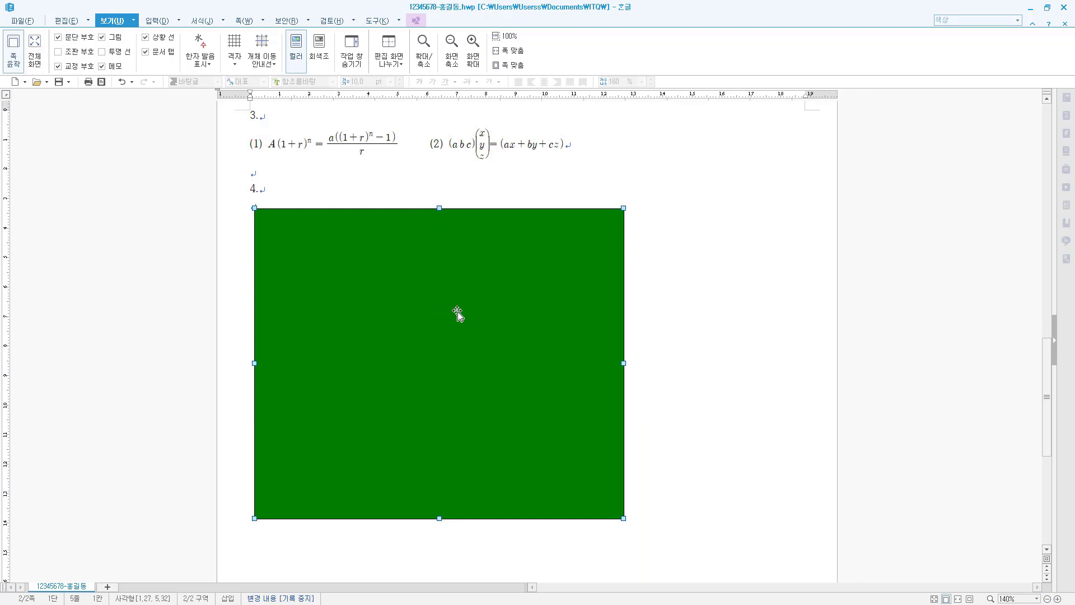
# Draw an ellipse about 100 mm wide and 31 mm high across the green rectangle's upper edge.
pyautogui.click(160, 21)
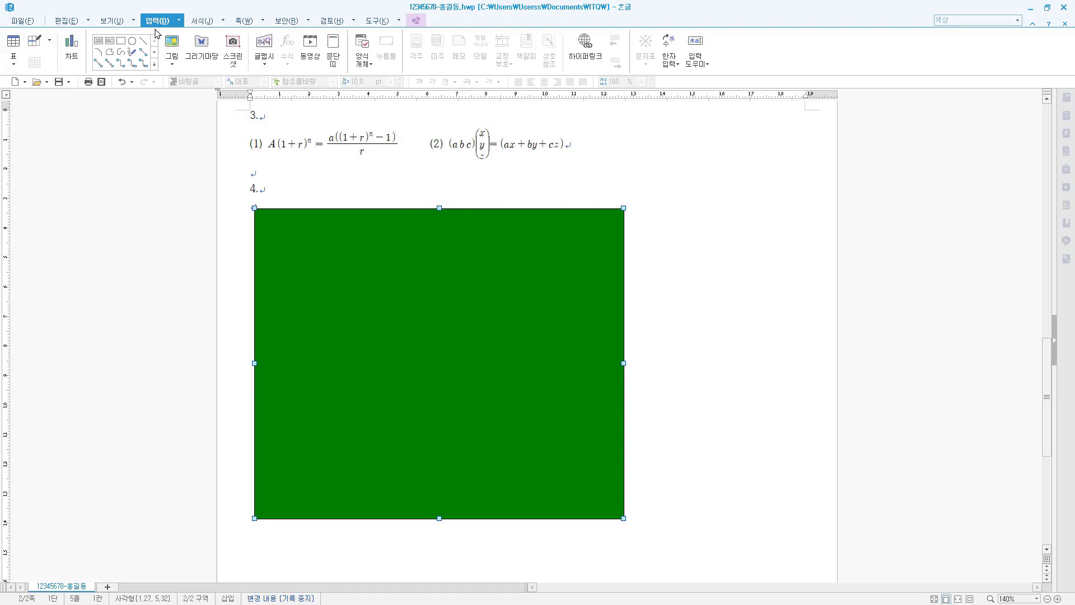
pyautogui.click(132, 41)
pyautogui.moveTo(290, 190)
pyautogui.mouseDown()
pyautogui.moveTo(531, 248)
pyautogui.moveTo(585, 282)
pyautogui.mouseUp()
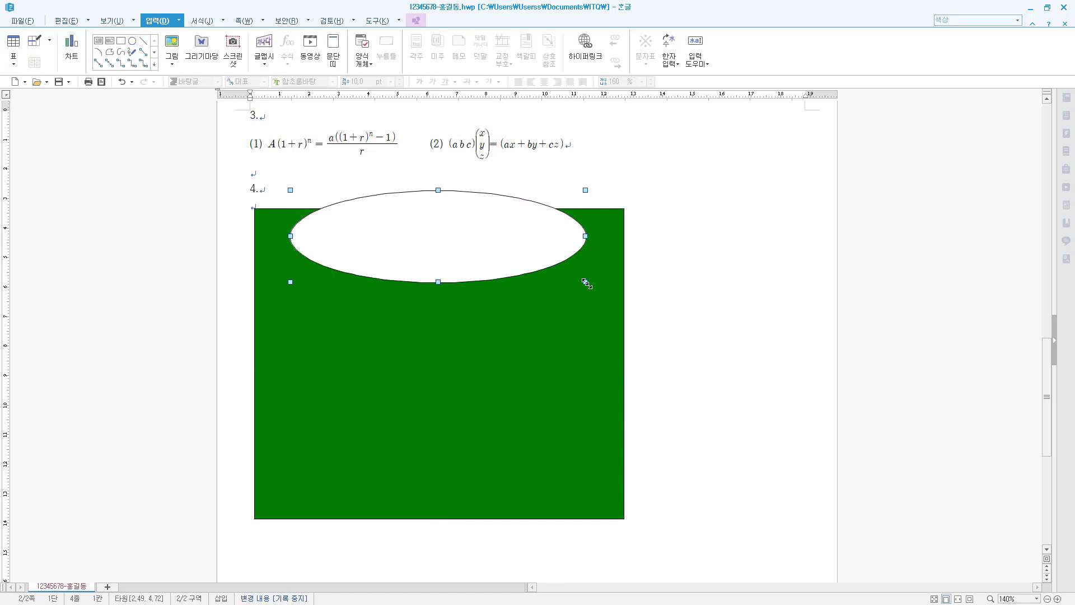
# Set the ellipse's size to 120 mm by 50 mm with the size locked (크기 고정) and centre it over the rectangle's upper edge.
pyautogui.rightClick(477, 223)
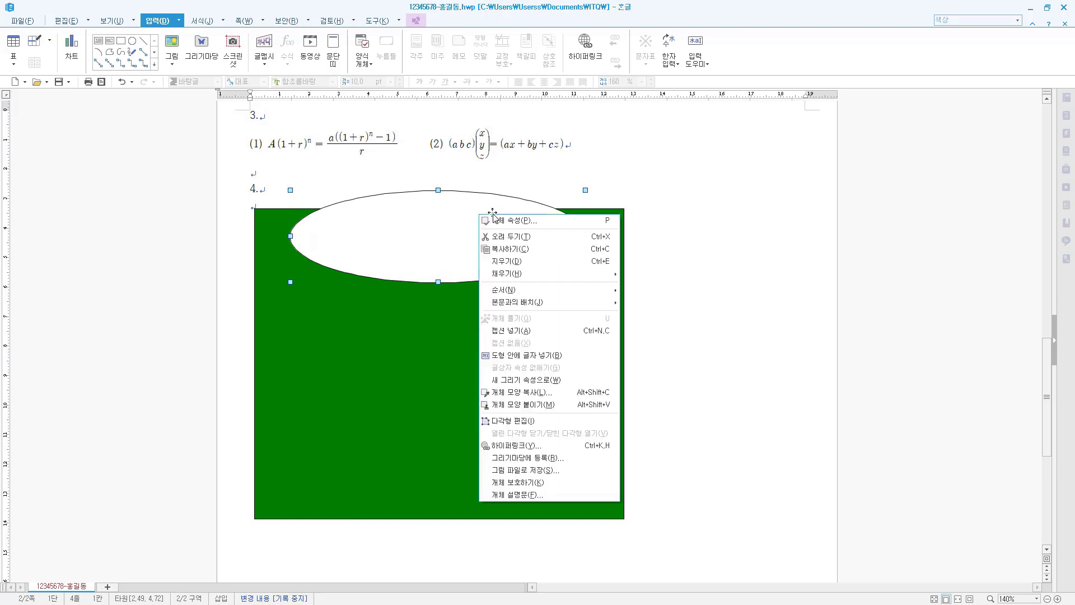
pyautogui.click(558, 224)
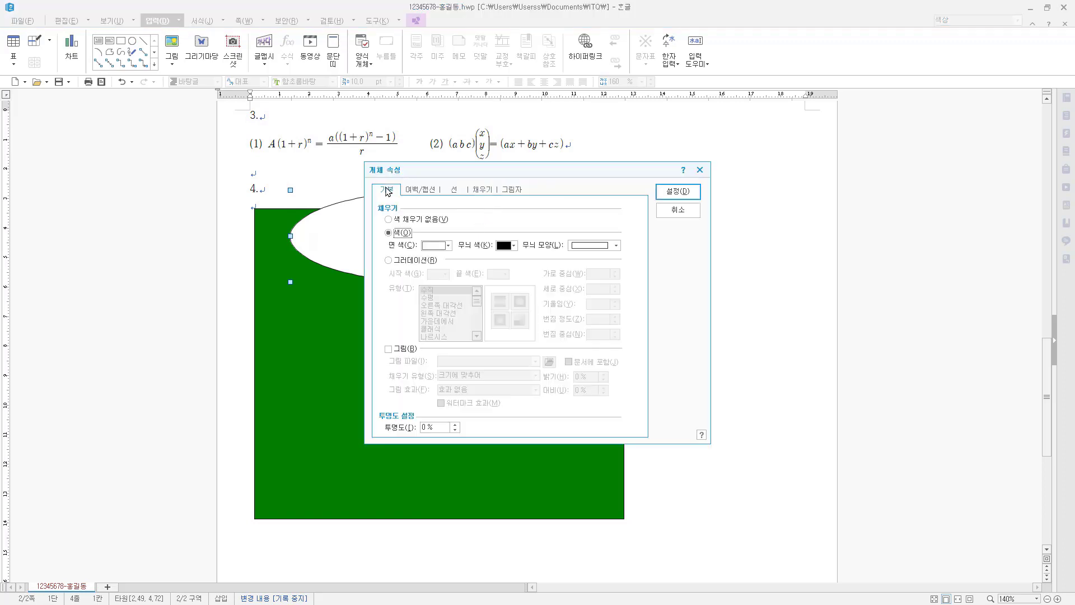
pyautogui.click(386, 191)
pyautogui.press('Tab')
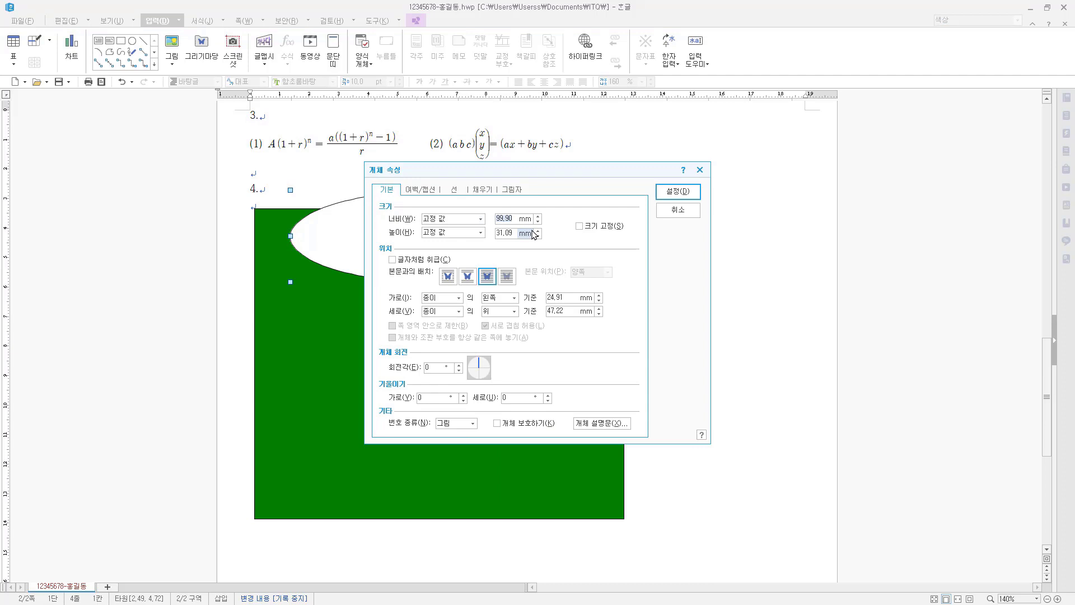
pyautogui.write('120')
pyautogui.press('Tab')
pyautogui.press('Tab')
pyautogui.write('5')
pyautogui.click(598, 229)
pyautogui.click(687, 197)
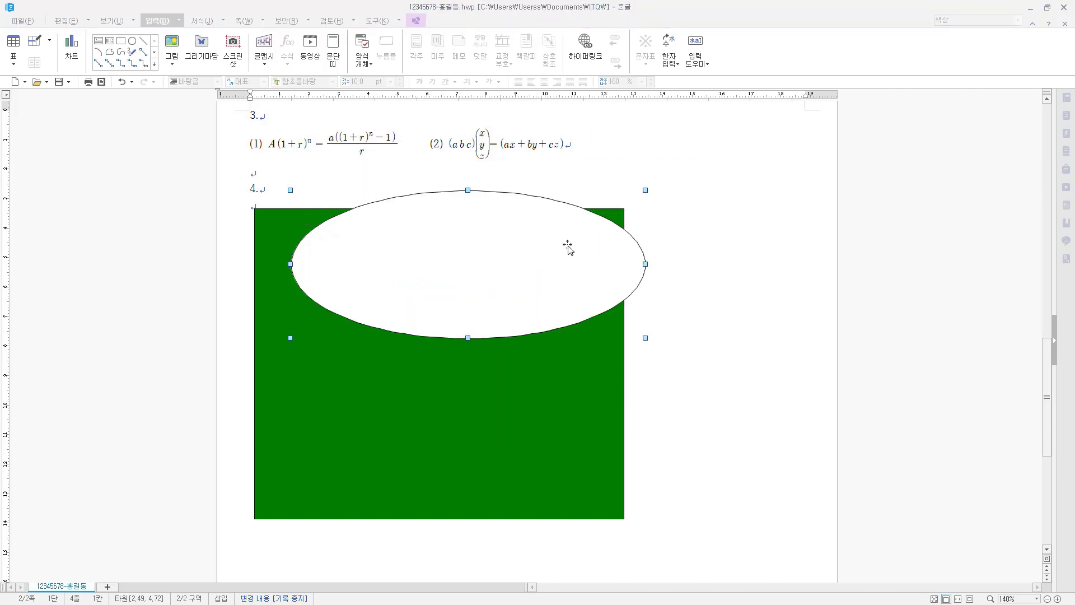
pyautogui.moveTo(541, 283); pyautogui.dragTo(513, 241)
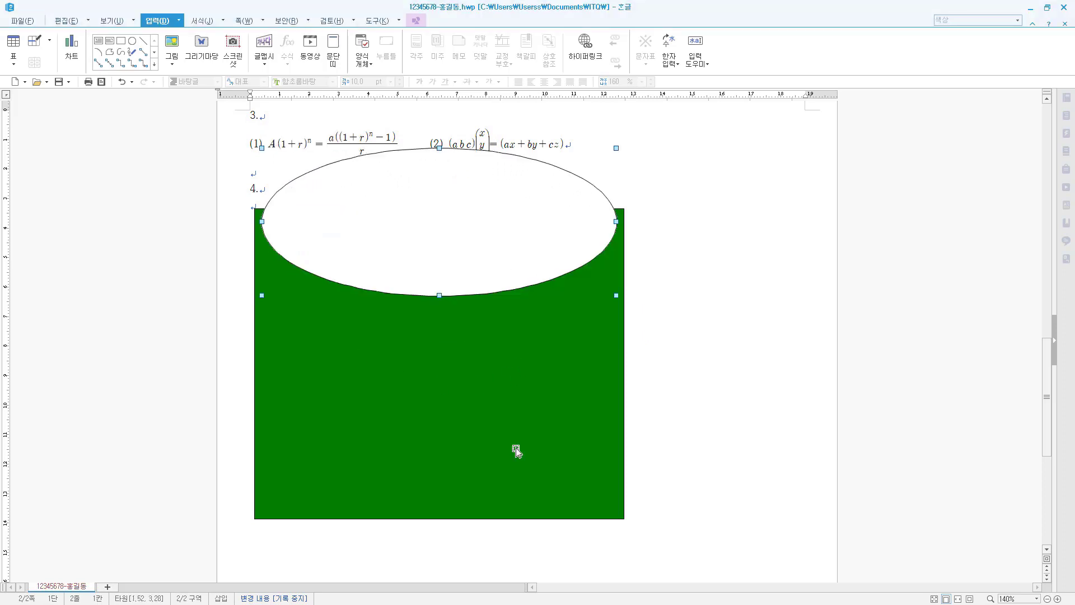
# Fill the ellipse with solid yellow as its face colour (면 색) and apply the object properties.
pyautogui.rightClick(424, 222)
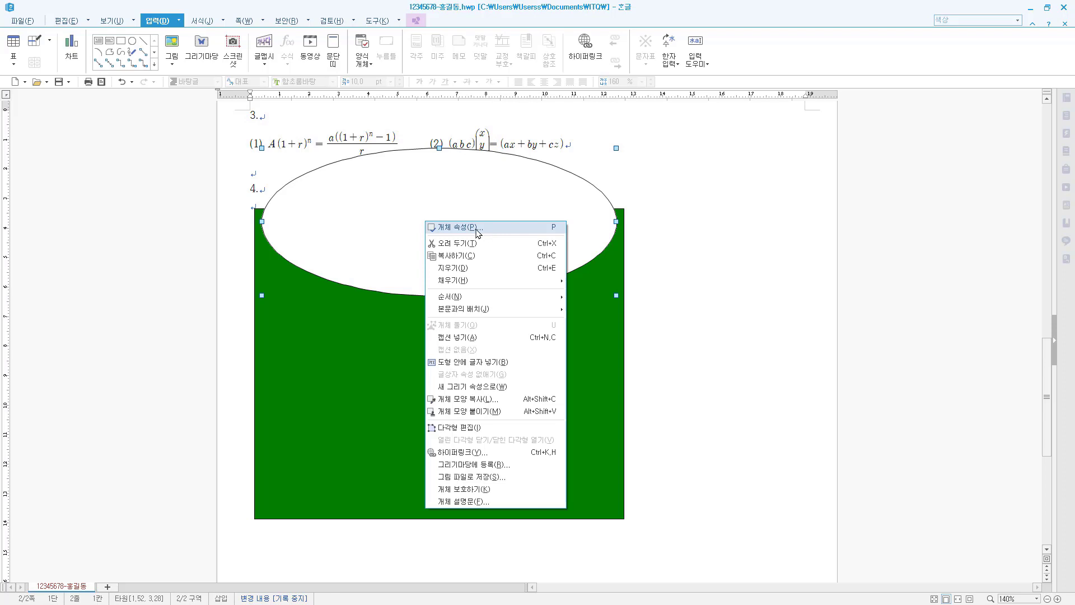
pyautogui.click(443, 228)
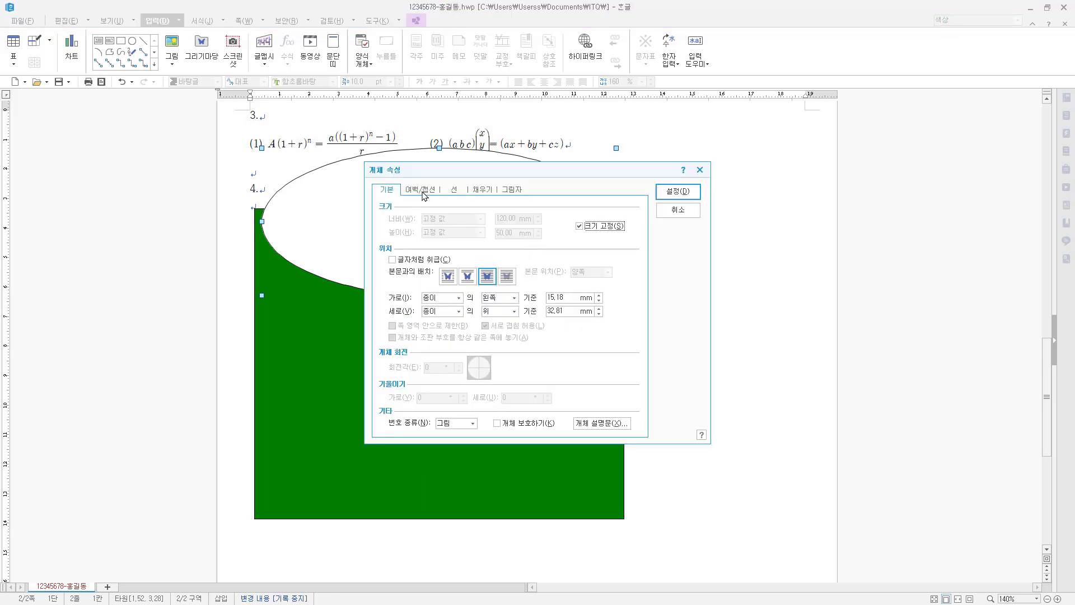
pyautogui.click(489, 192)
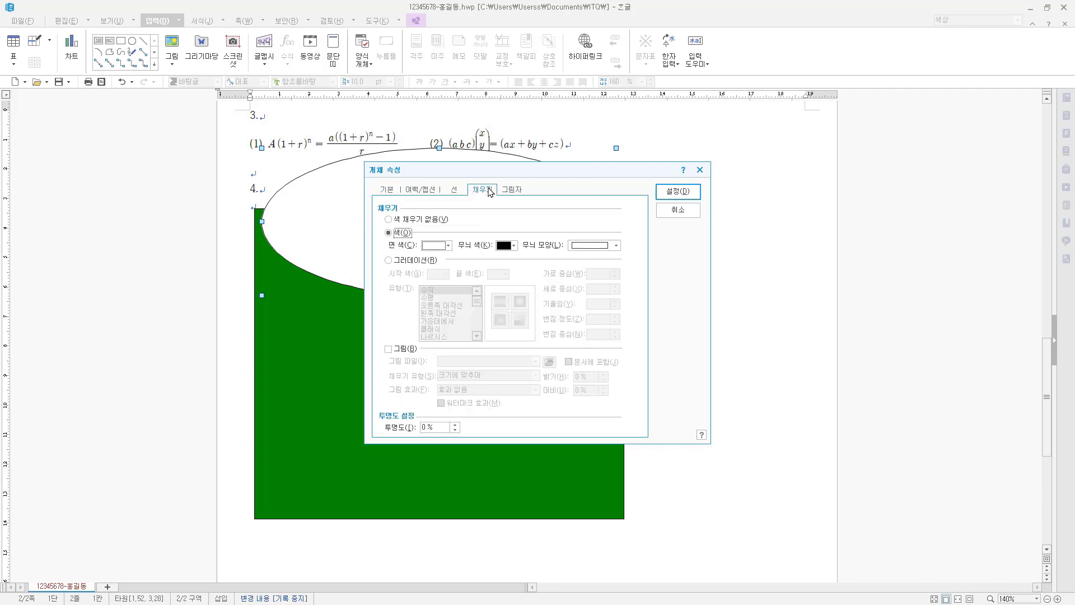
pyautogui.click(448, 191)
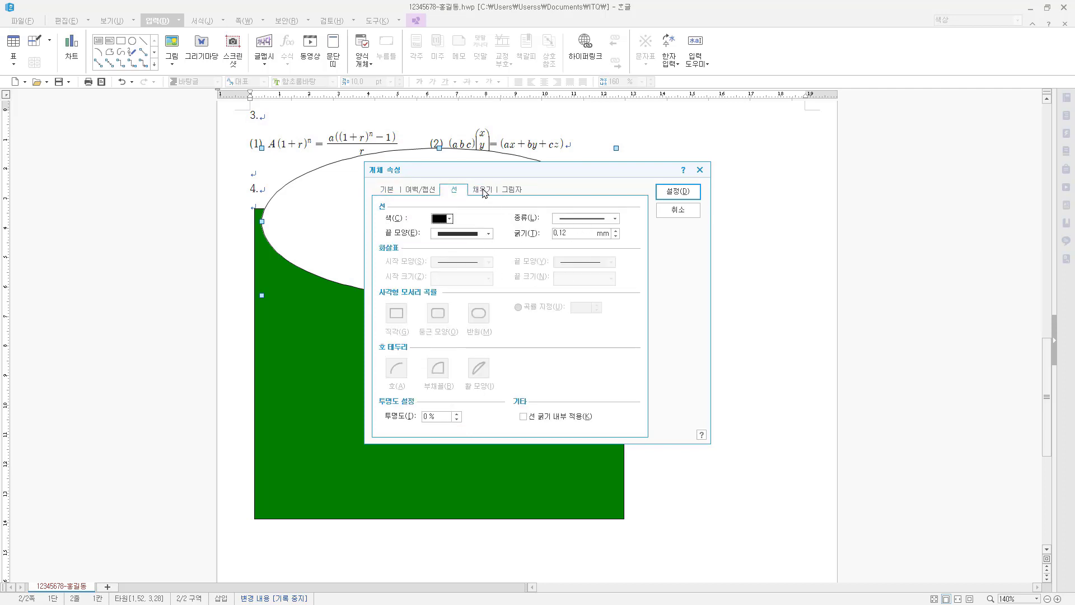
pyautogui.click(484, 191)
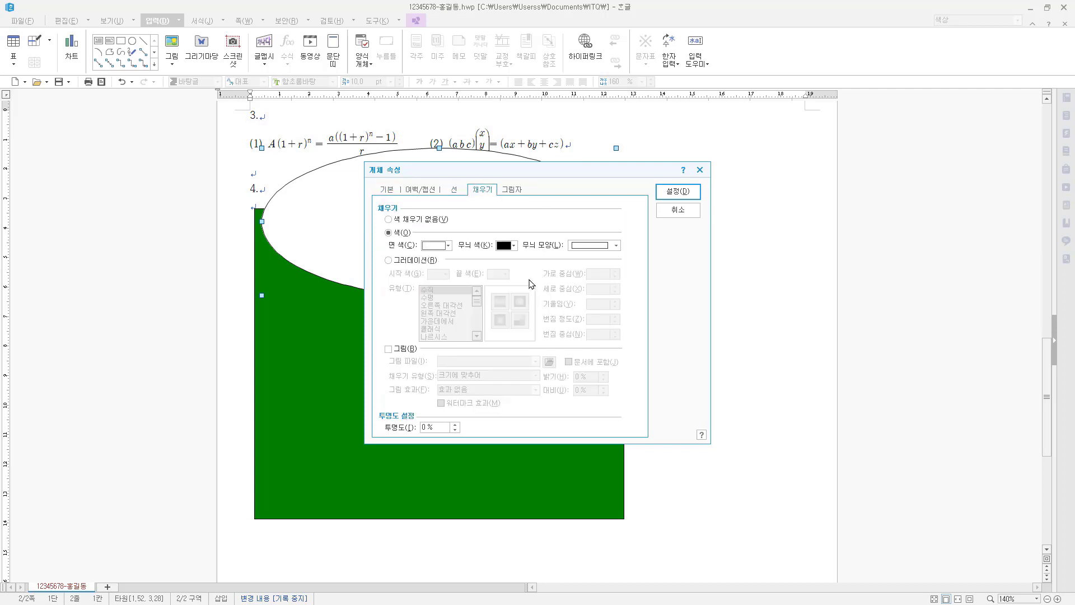
pyautogui.click(442, 246)
pyautogui.click(455, 275)
pyautogui.click(678, 191)
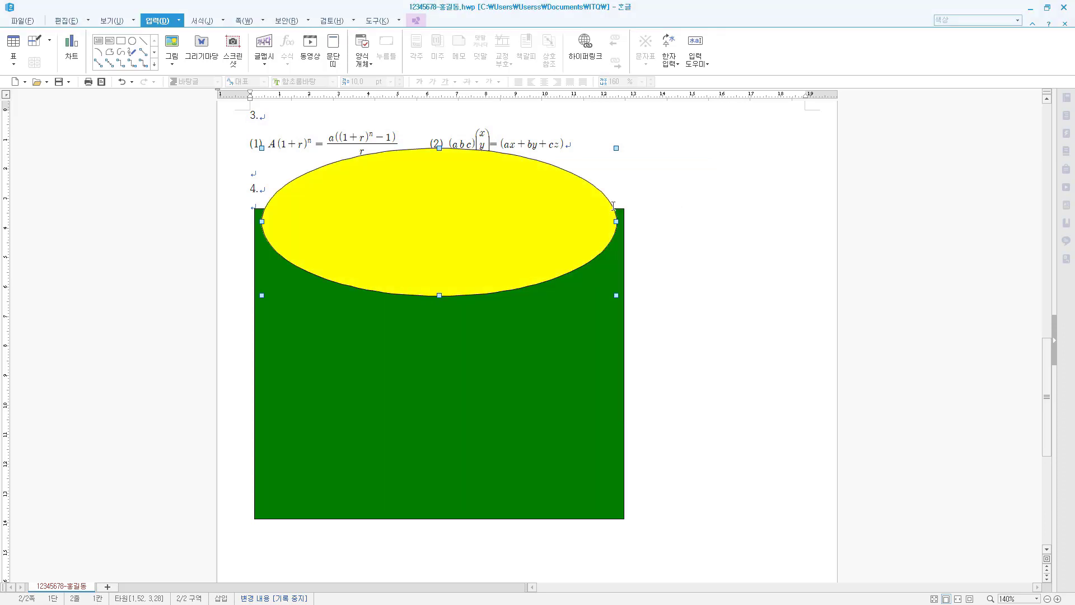
# Lower the yellow ellipse below item 4, and move the green rectangle down until its top edge runs behind the ellipse's middle.
pyautogui.moveTo(430, 240); pyautogui.dragTo(434, 252)
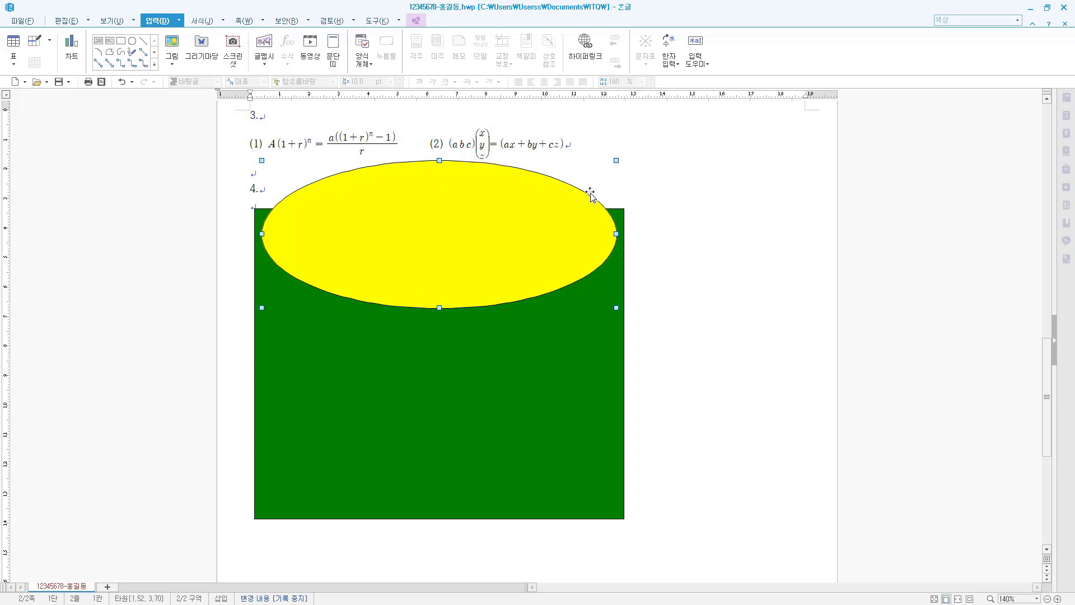
pyautogui.moveTo(443, 252); pyautogui.dragTo(446, 314)
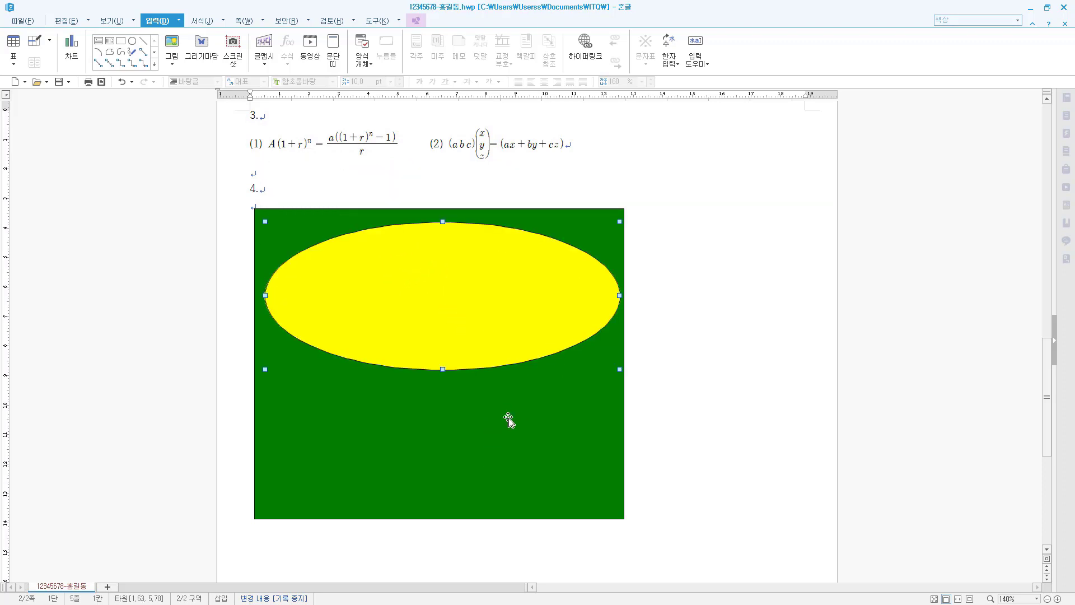
pyautogui.moveTo(509, 420); pyautogui.dragTo(511, 497)
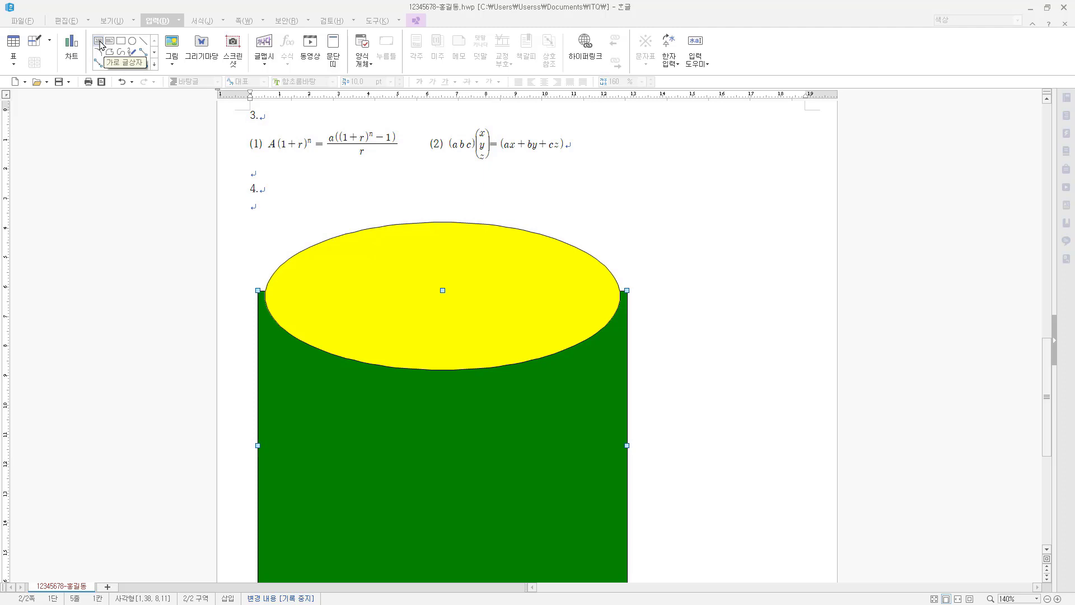
# Draw a horizontal text box across the ellipse's upper part and set its size to 125 mm by 15 mm, locked (크기 고정).
pyautogui.click(99, 42)
pyautogui.moveTo(274, 219); pyautogui.dragTo(609, 255)
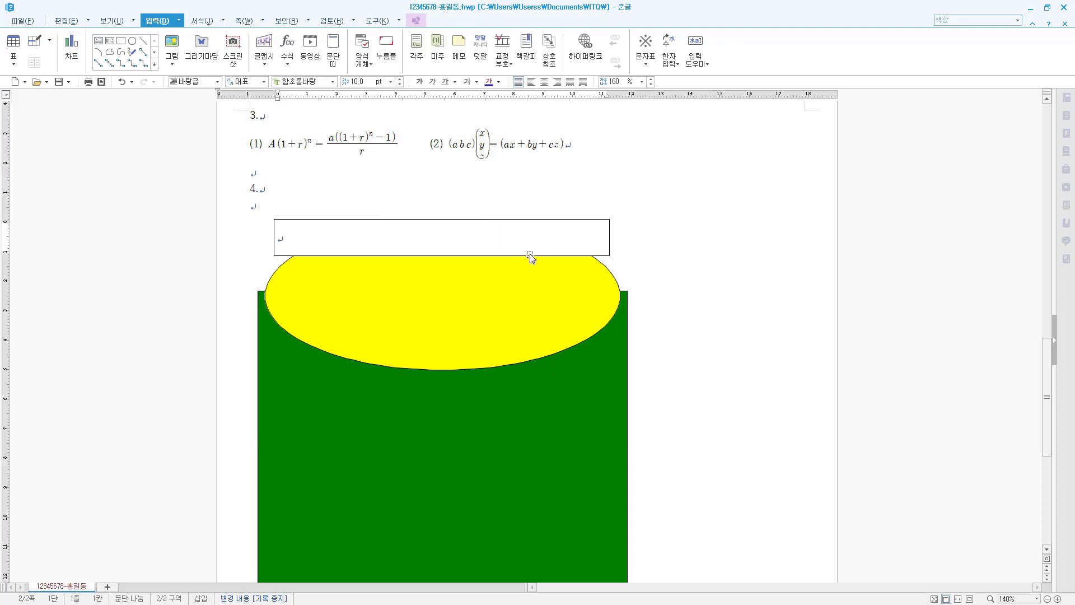
pyautogui.rightClick(317, 240)
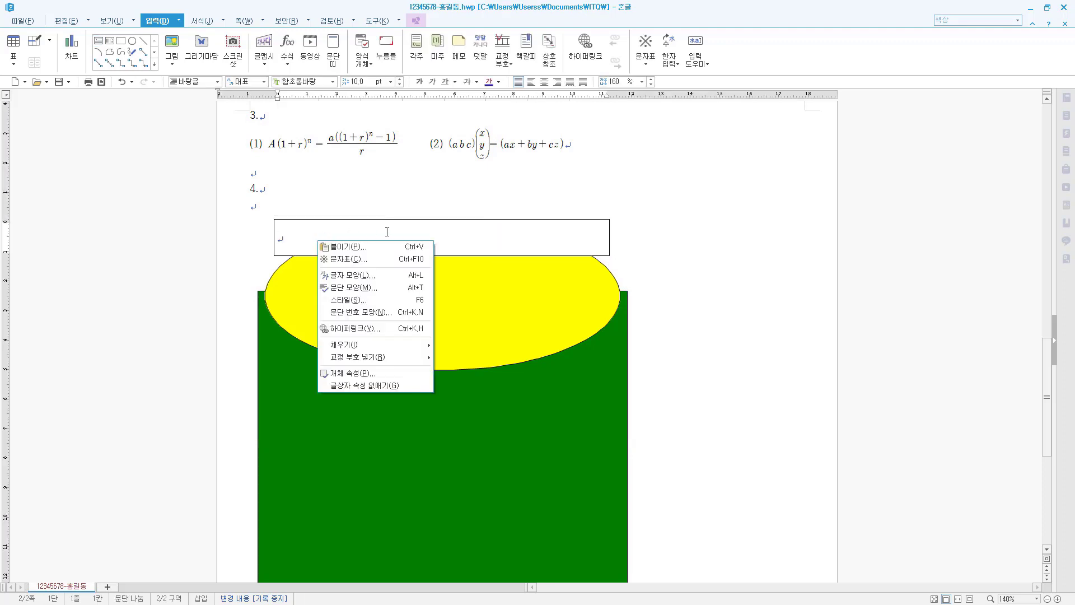
pyautogui.click(369, 373)
pyautogui.click(387, 192)
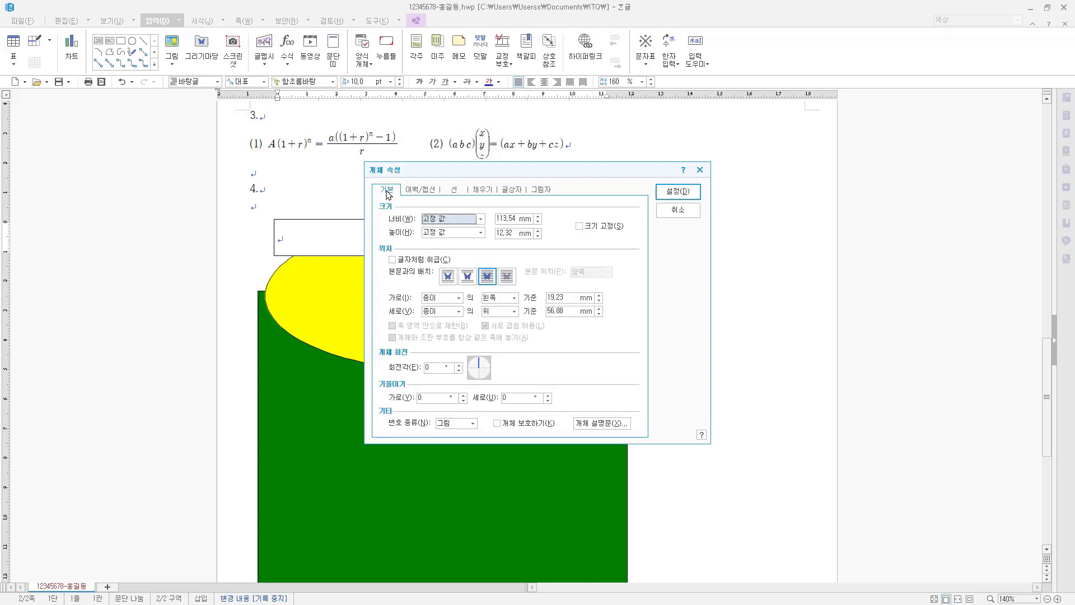
pyautogui.moveTo(517, 218); pyautogui.dragTo(473, 219)
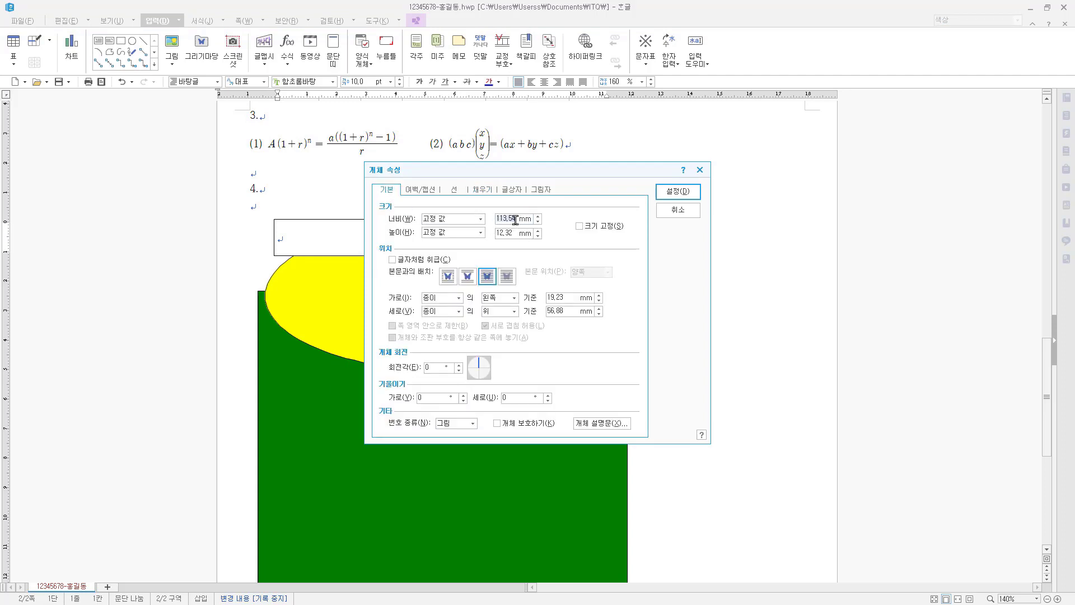
pyautogui.write('1')
pyautogui.press('Tab')
pyautogui.press('Tab')
pyautogui.write('15')
pyautogui.click(612, 226)
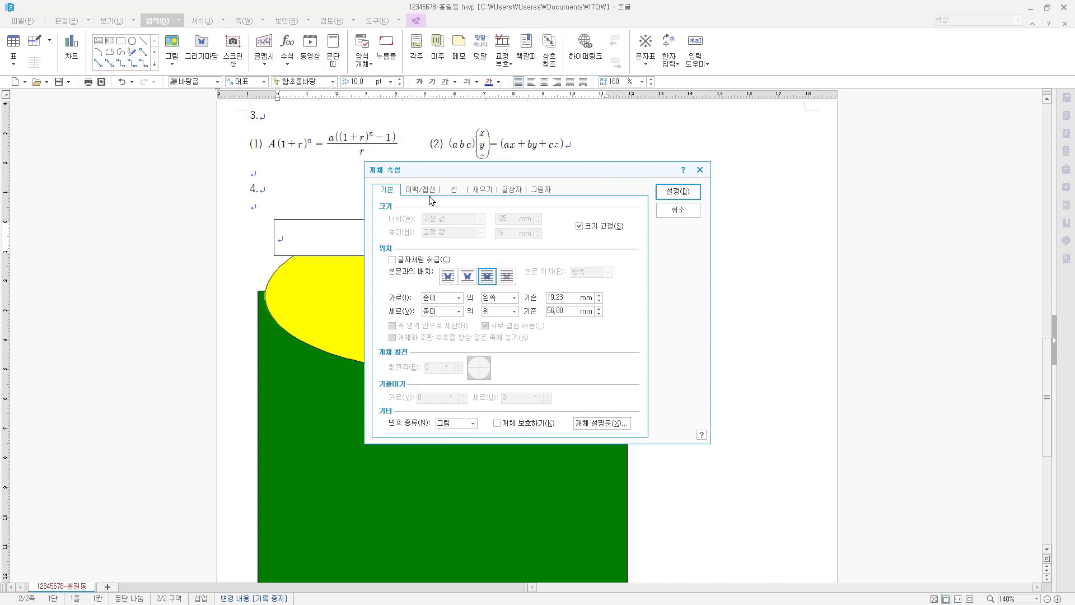
# Try rounded corners (둥근 모양) for the text box, and set its corner curvature to semicircle (반원).
pyautogui.click(456, 191)
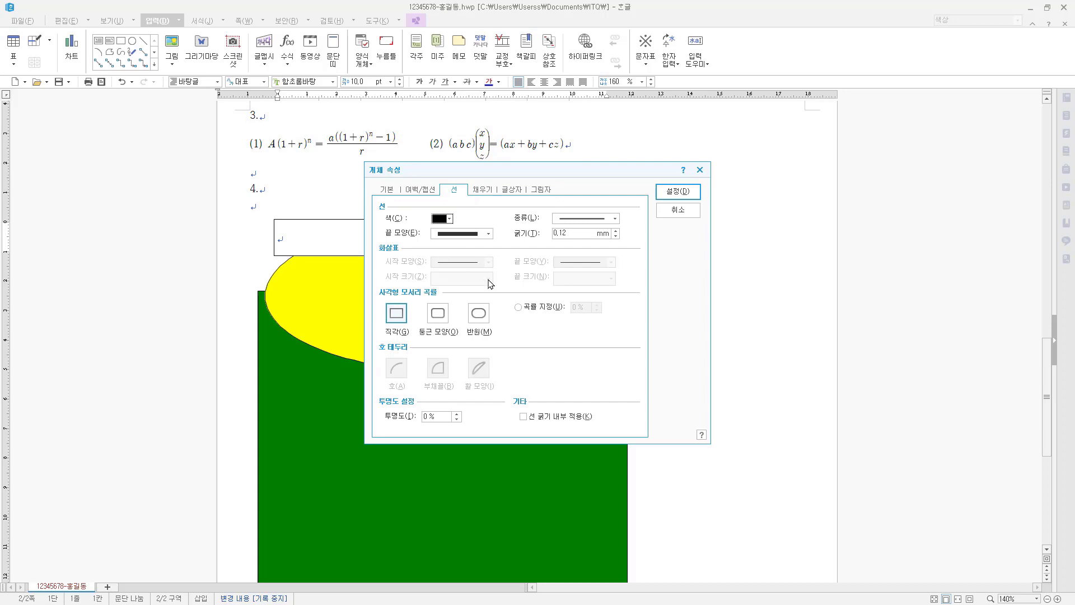
pyautogui.click(439, 315)
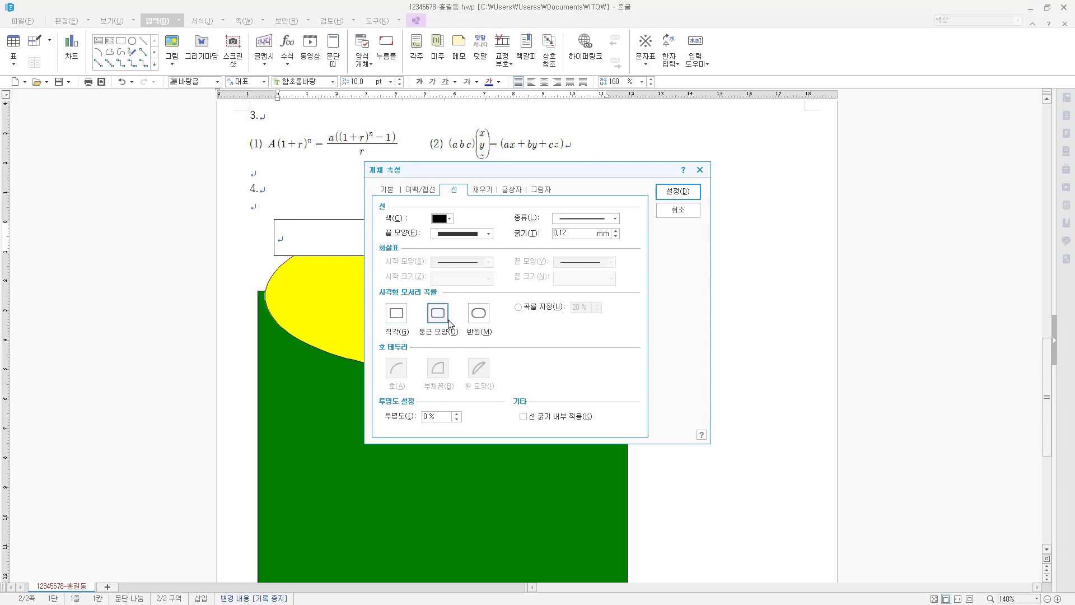
pyautogui.click(480, 317)
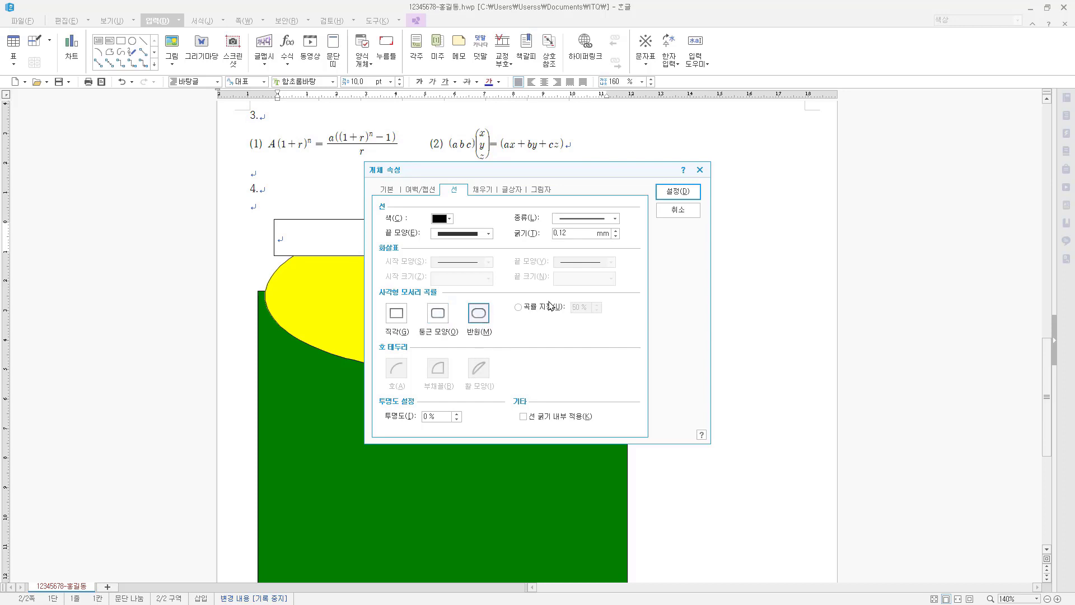
# Fill the half-round text box with solid blue as its face colour (면 색) and apply the object properties.
pyautogui.click(488, 191)
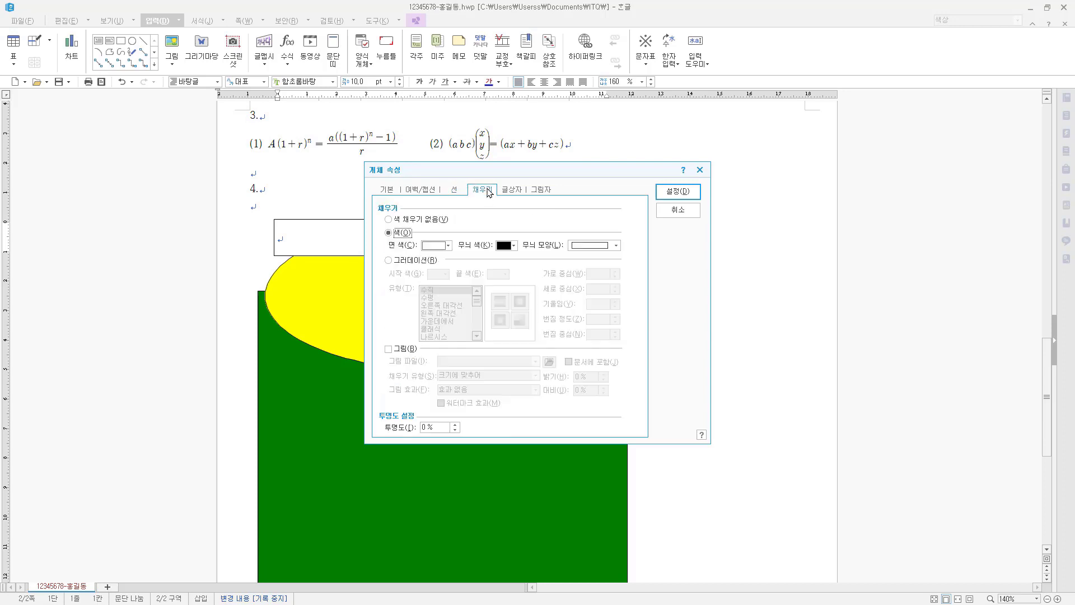
pyautogui.click(443, 246)
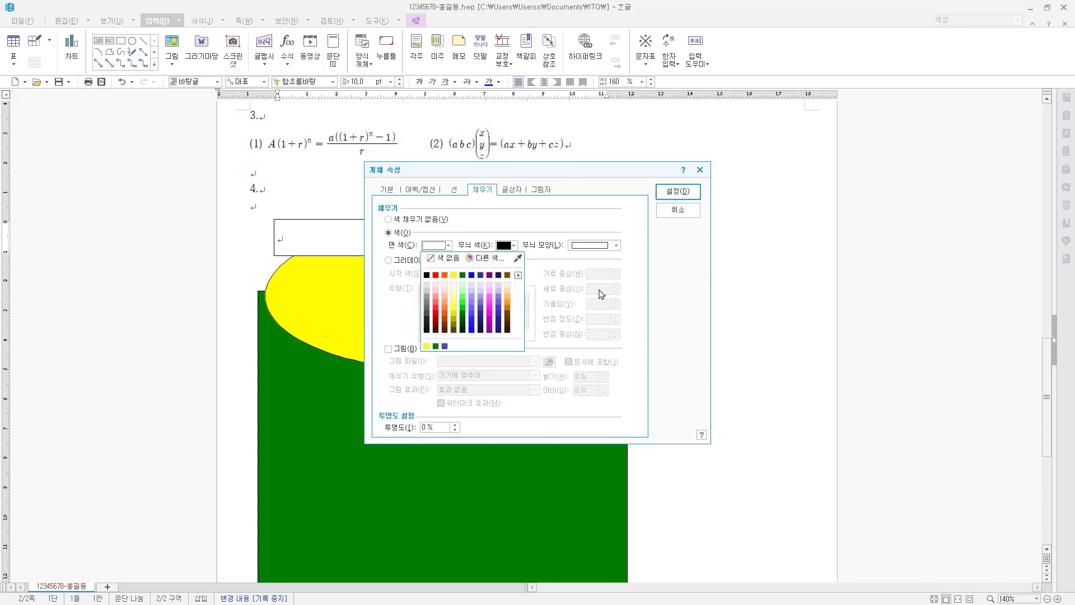
pyautogui.click(472, 275)
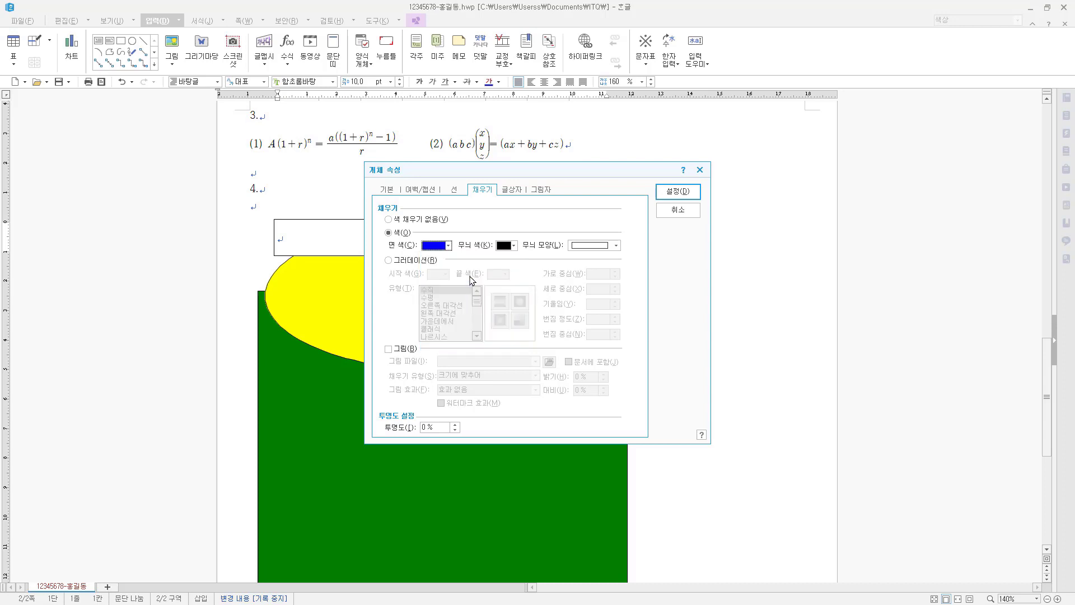
pyautogui.click(678, 192)
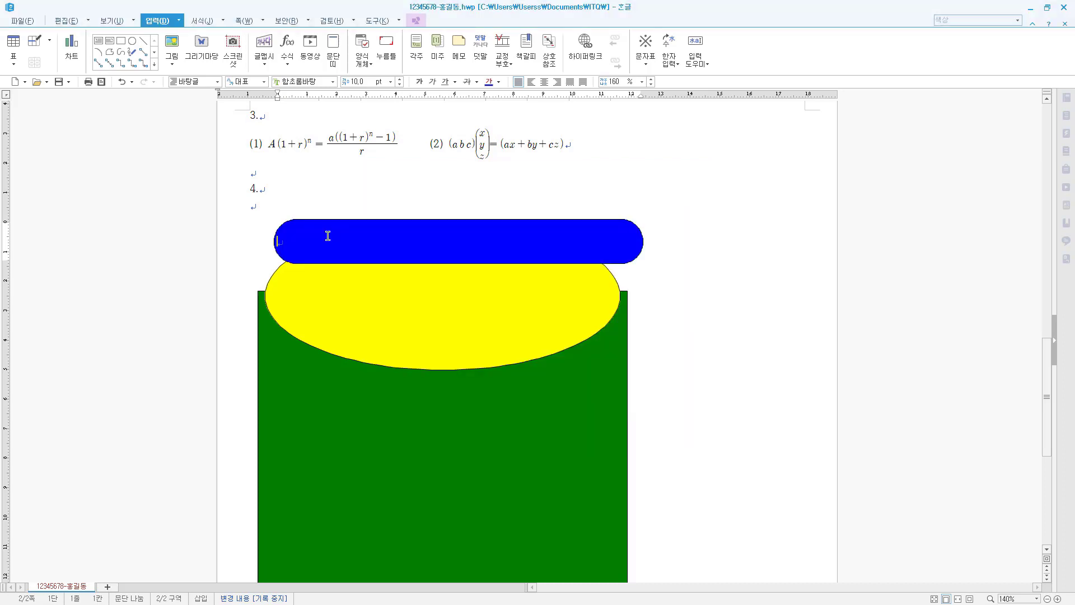
# Enter "신명나는 탈춤, 살맛나는 세상" in the blue text box as a single line without a trailing space.
pyautogui.write('신명나는 탈춤, 살맛나는 세상')
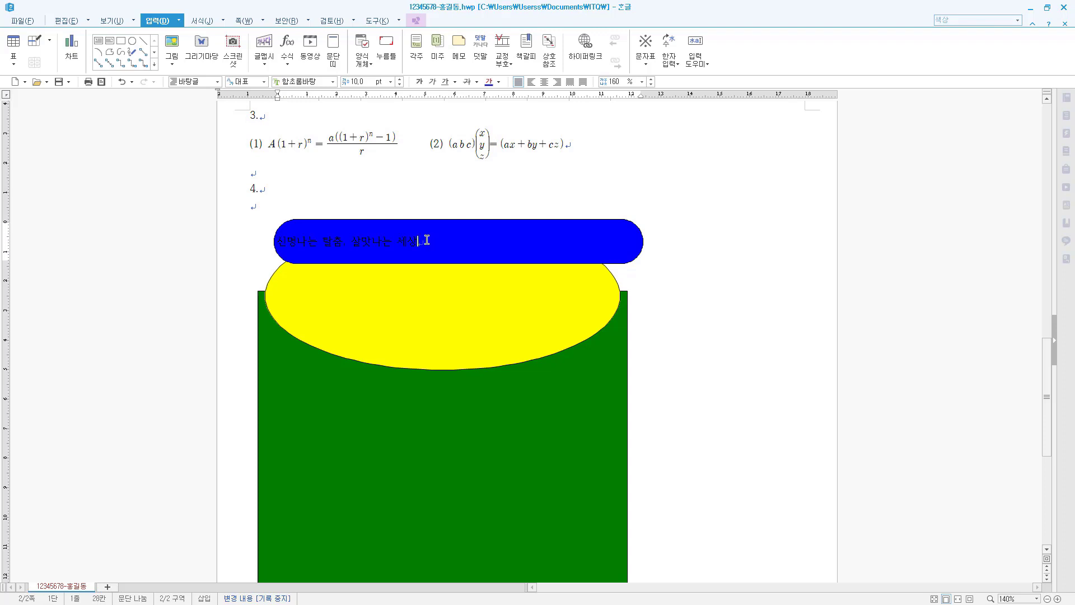
pyautogui.click(427, 240)
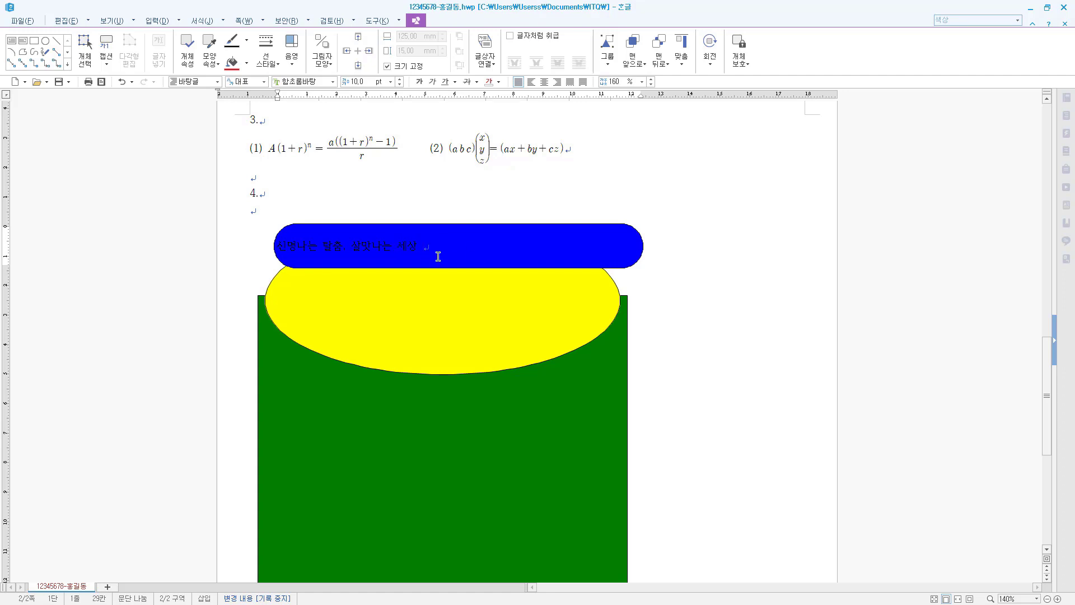
pyautogui.press('BackSpace')
pyautogui.press('Return')
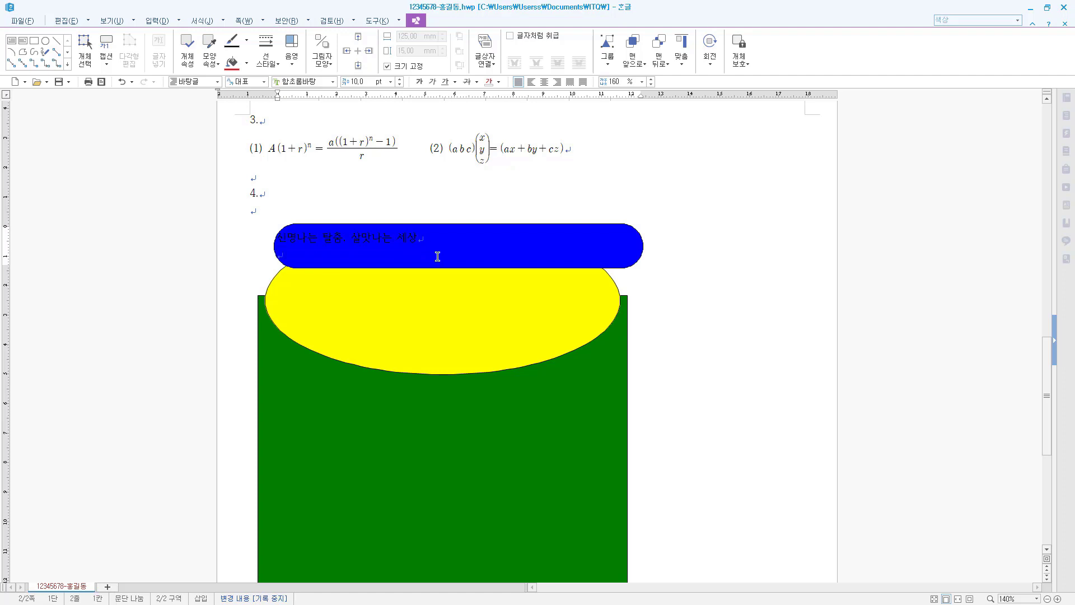
pyautogui.press('BackSpace')
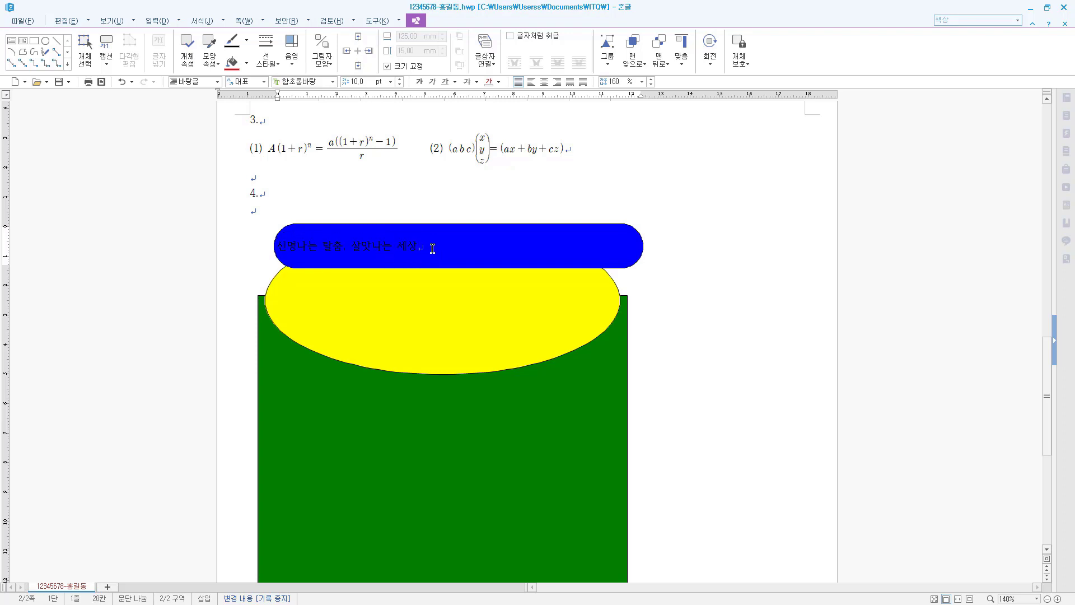
# Set the blue text box's whole line to the 돋움 font at 22 pt.
pyautogui.moveTo(432, 246); pyautogui.dragTo(279, 250)
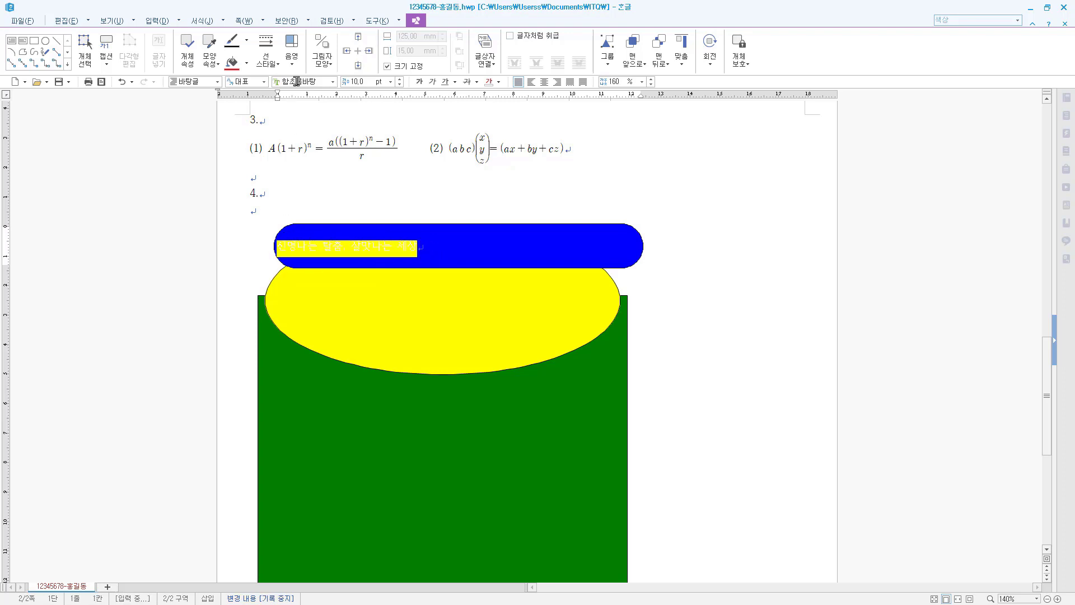
pyautogui.click(317, 82)
pyautogui.write('돋움')
pyautogui.press('Return')
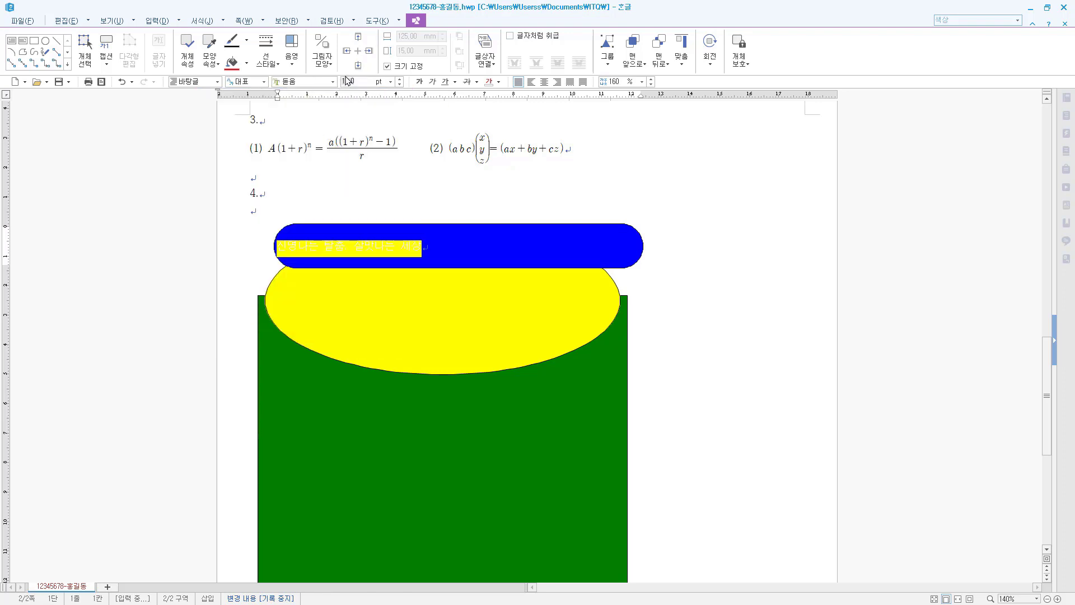
pyautogui.click(347, 82)
pyautogui.write('22')
pyautogui.press('Return')
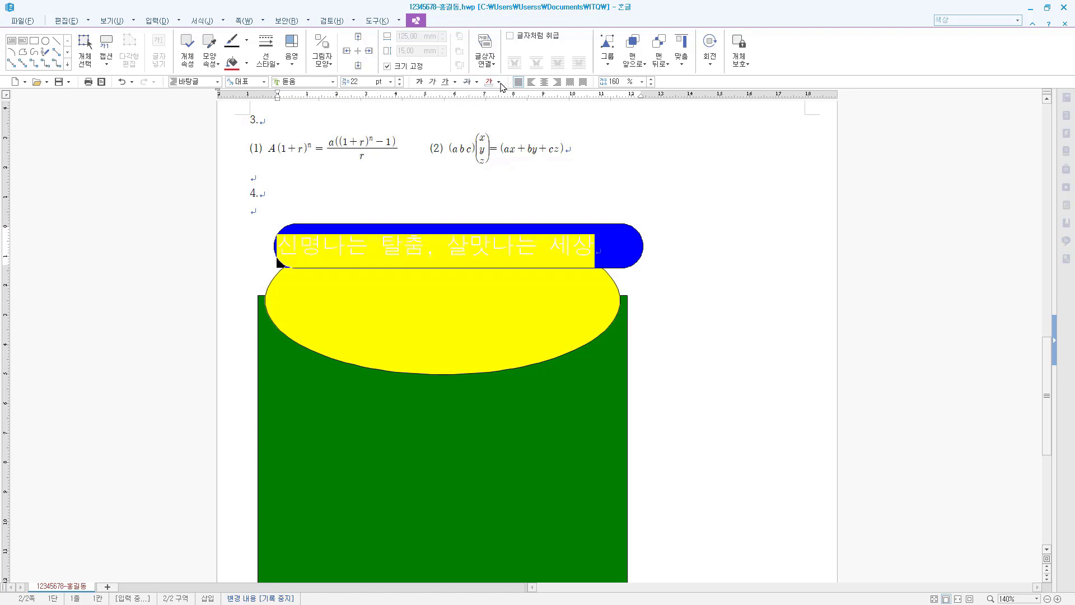
# Colour the text box's line white (FFFFFF) and centre it horizontally.
pyautogui.click(498, 82)
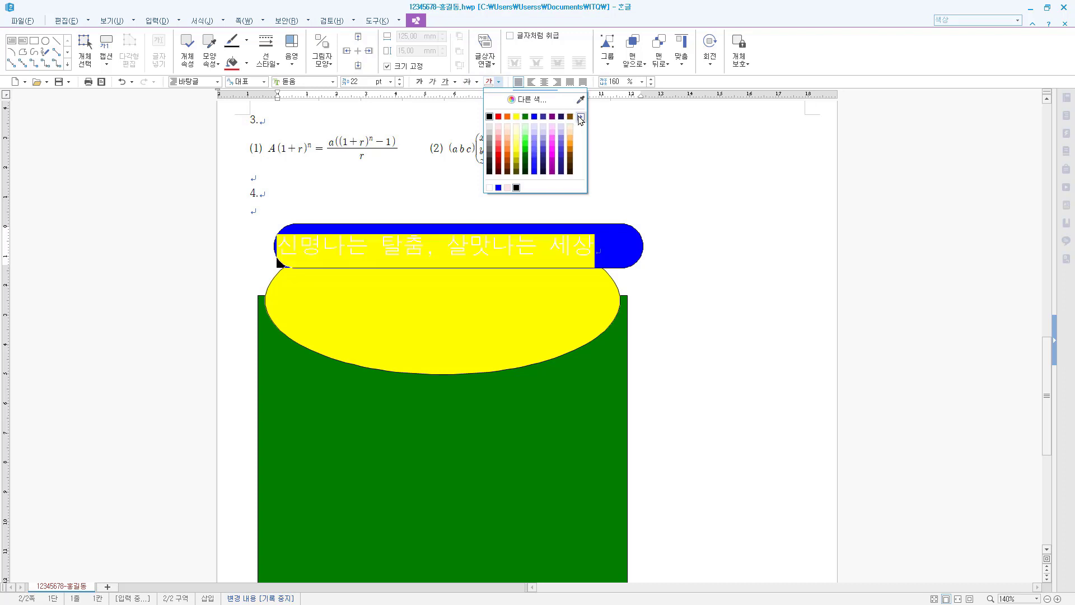
pyautogui.click(580, 116)
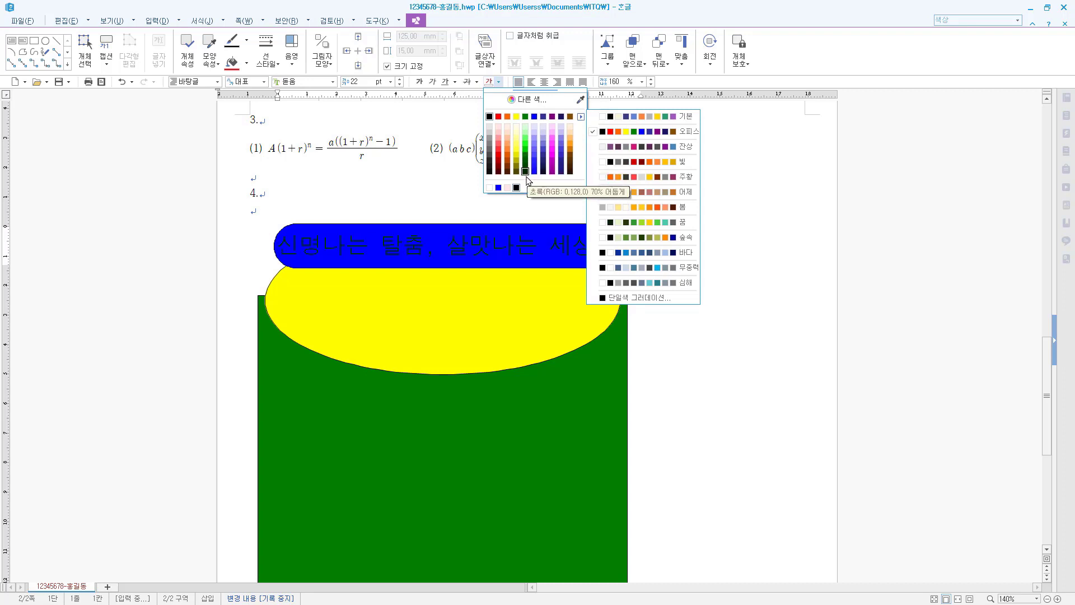
pyautogui.click(529, 99)
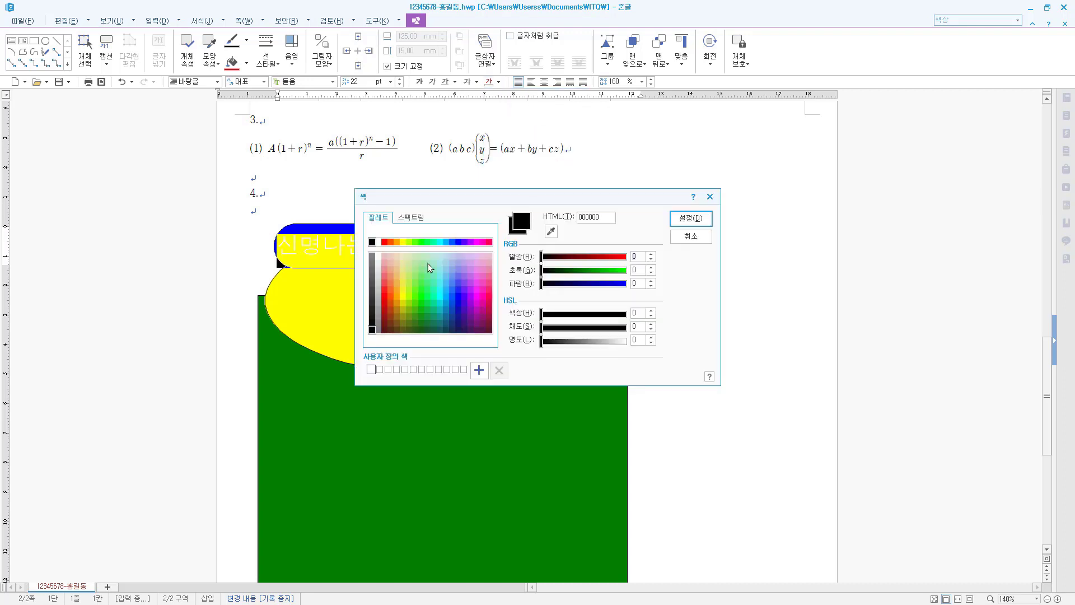
pyautogui.click(378, 243)
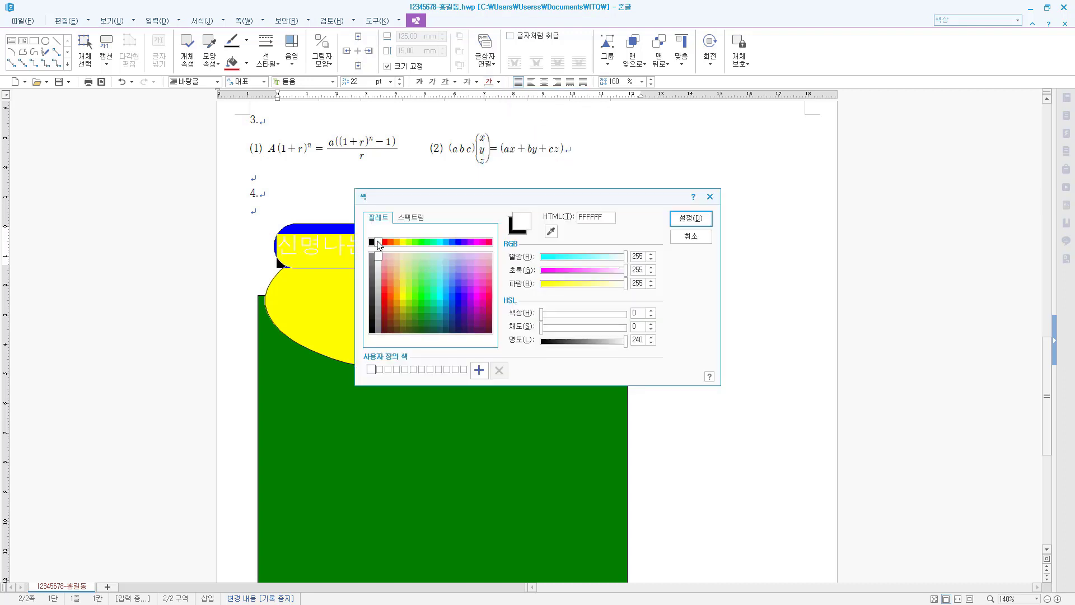
pyautogui.doubleClick(609, 218)
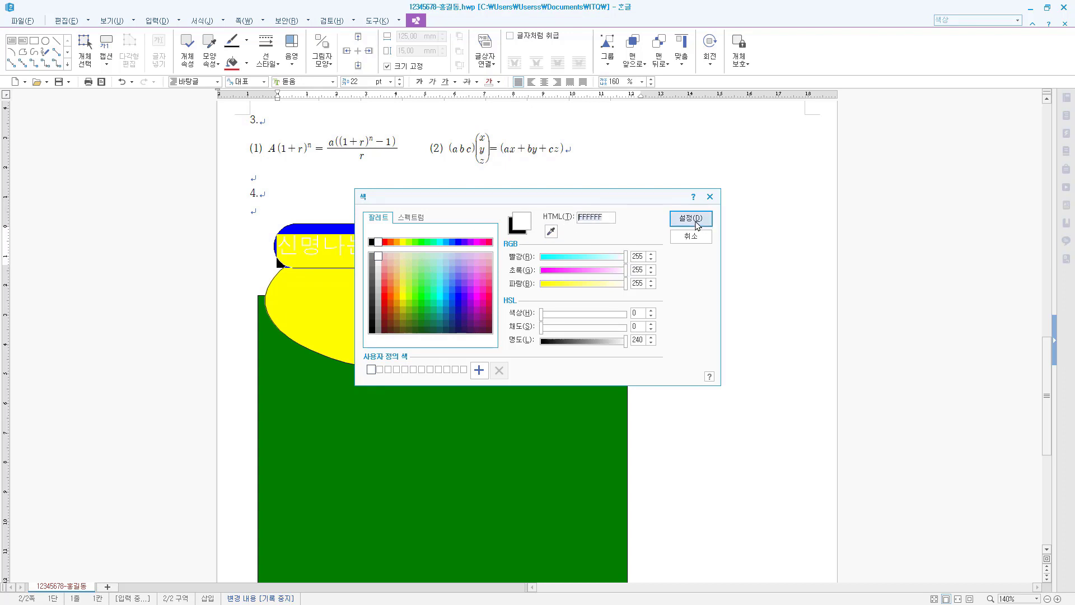
pyautogui.click(696, 223)
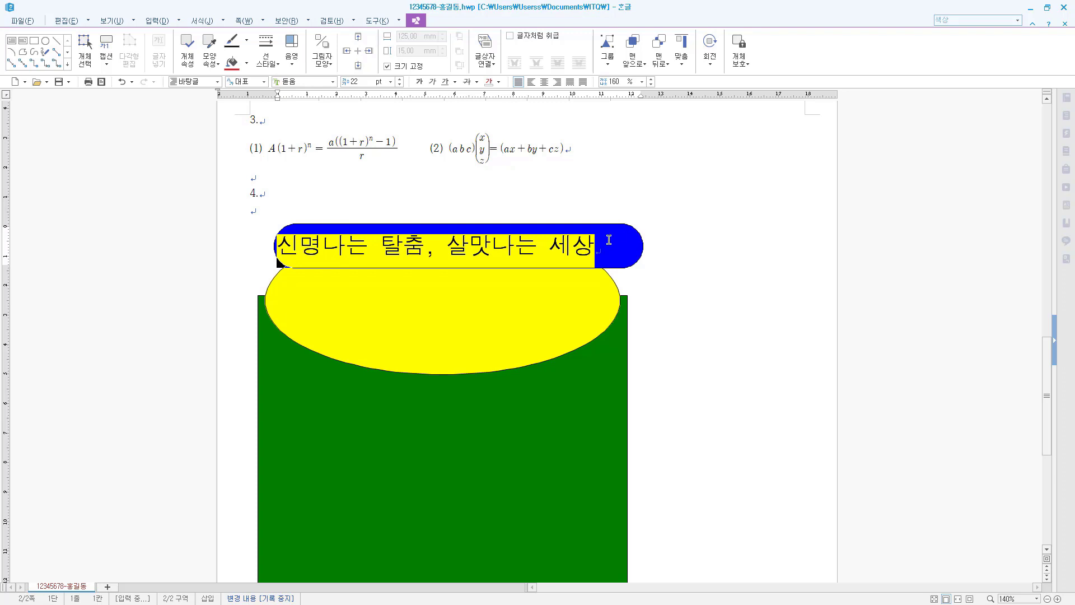
pyautogui.click(543, 83)
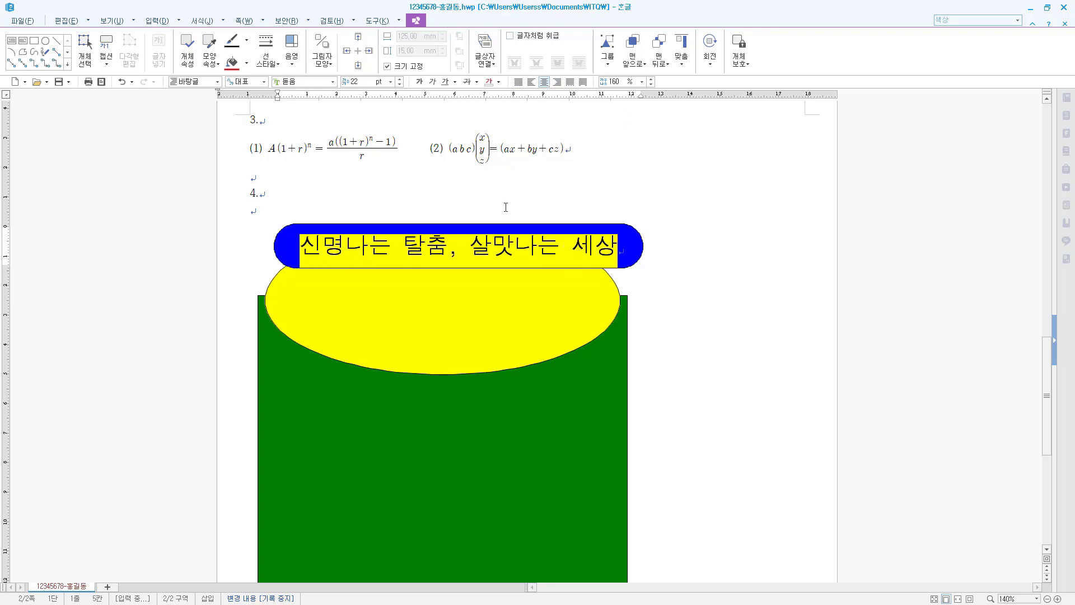
pyautogui.click(502, 251)
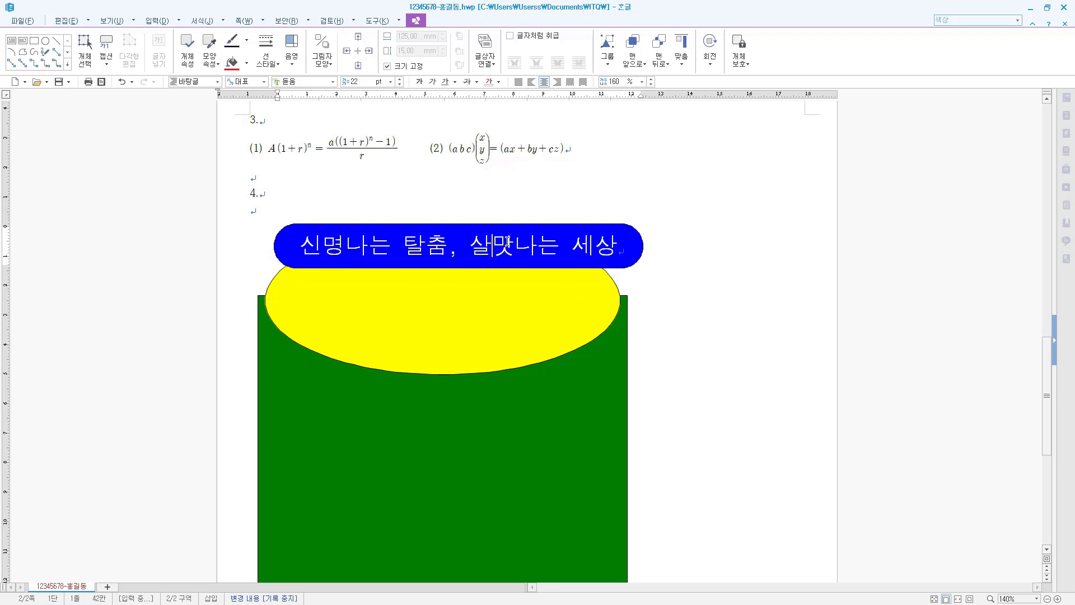
# Try top (위) vertical alignment for the text box's line and return it to middle alignment.
pyautogui.rightClick(505, 234)
pyautogui.click(563, 370)
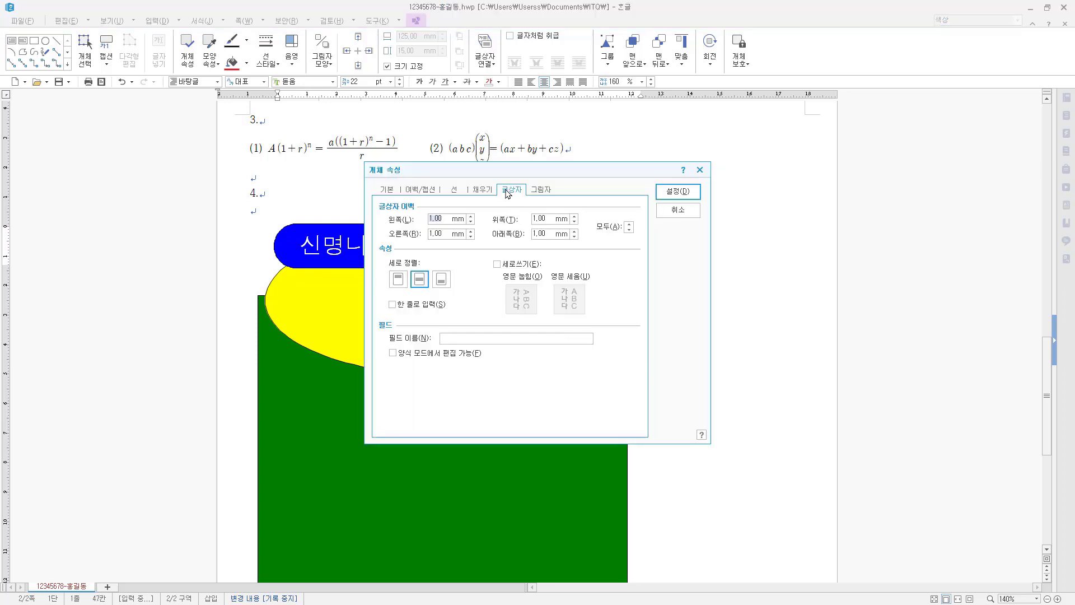
pyautogui.click(398, 280)
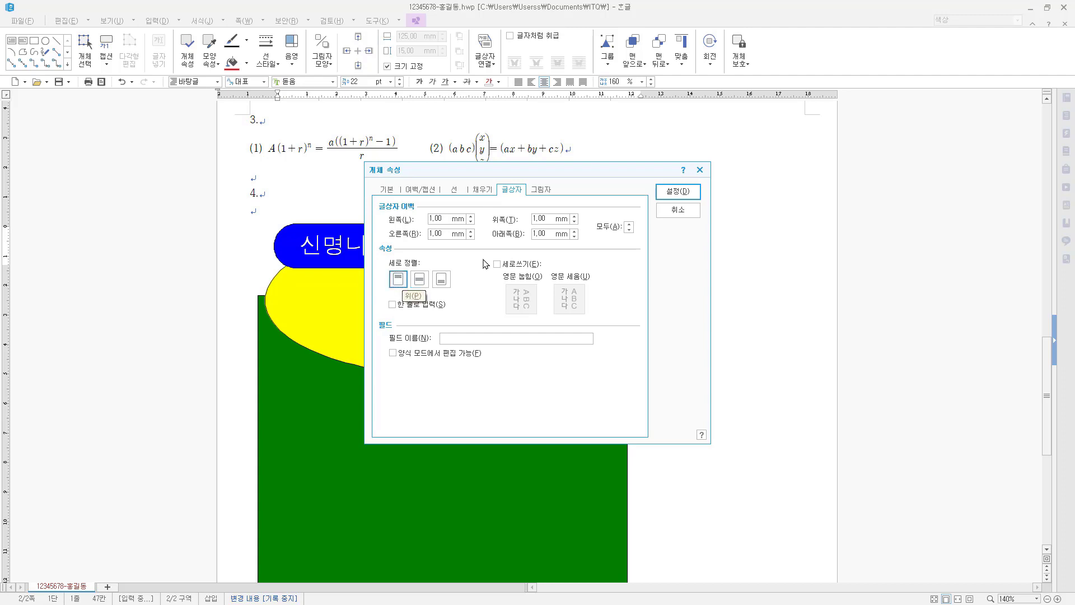
pyautogui.press('Return')
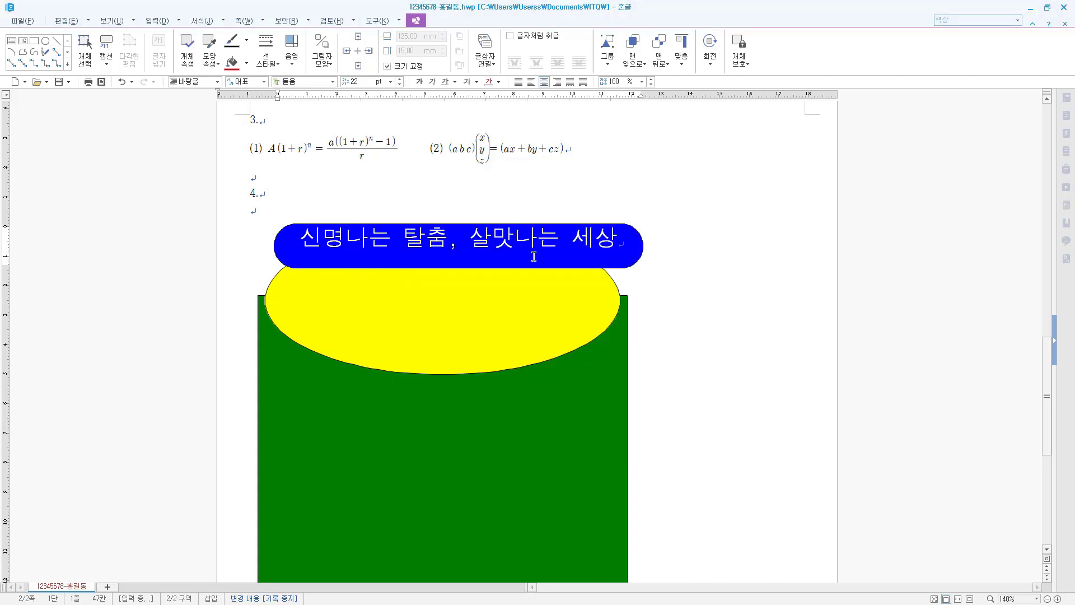
pyautogui.rightClick(513, 242)
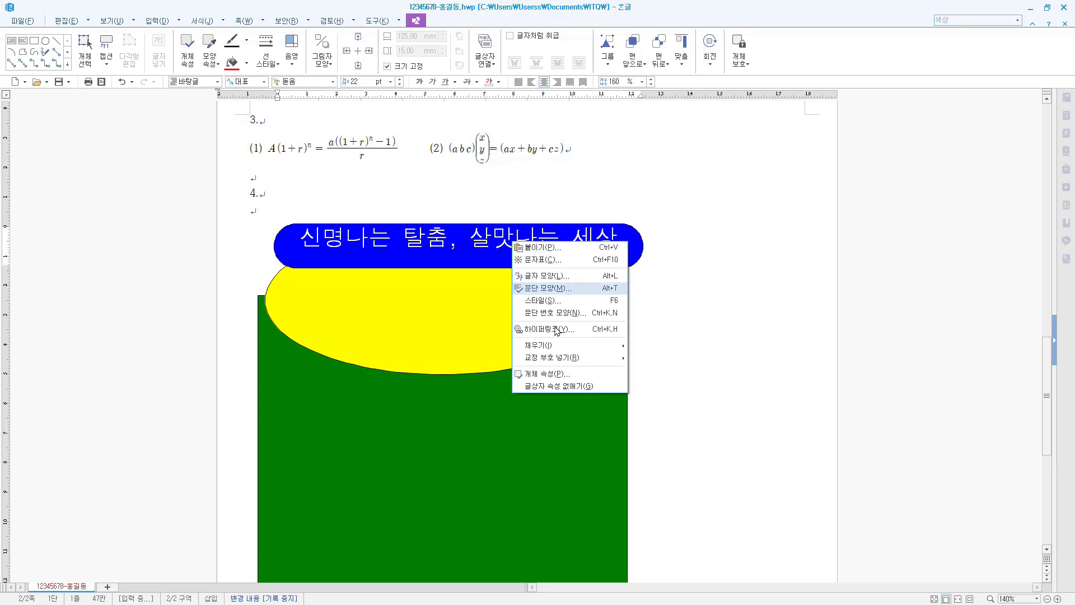
pyautogui.click(550, 374)
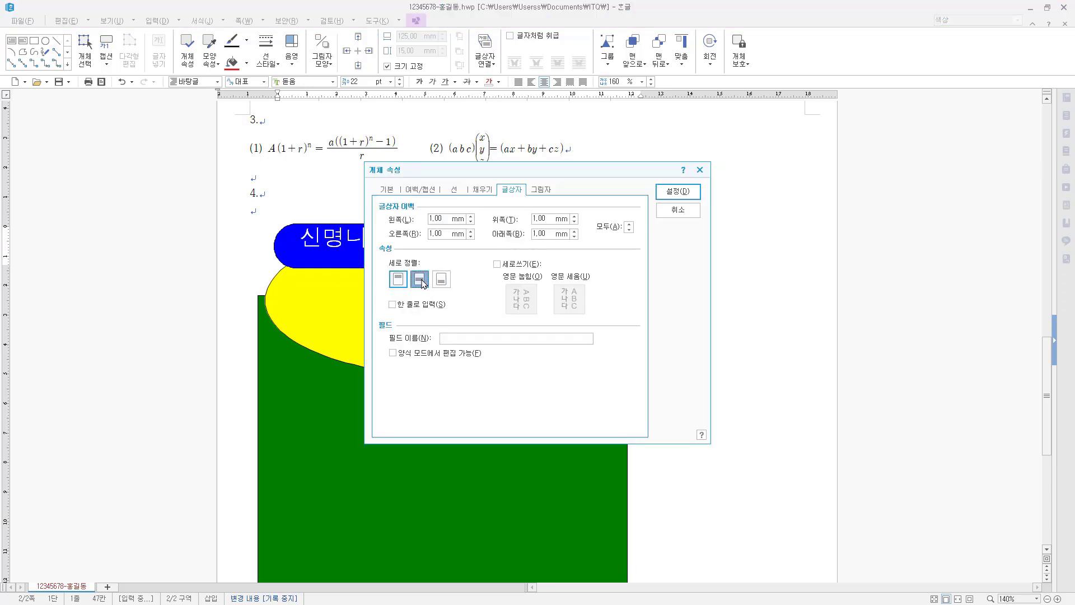
pyautogui.click(421, 282)
pyautogui.click(684, 193)
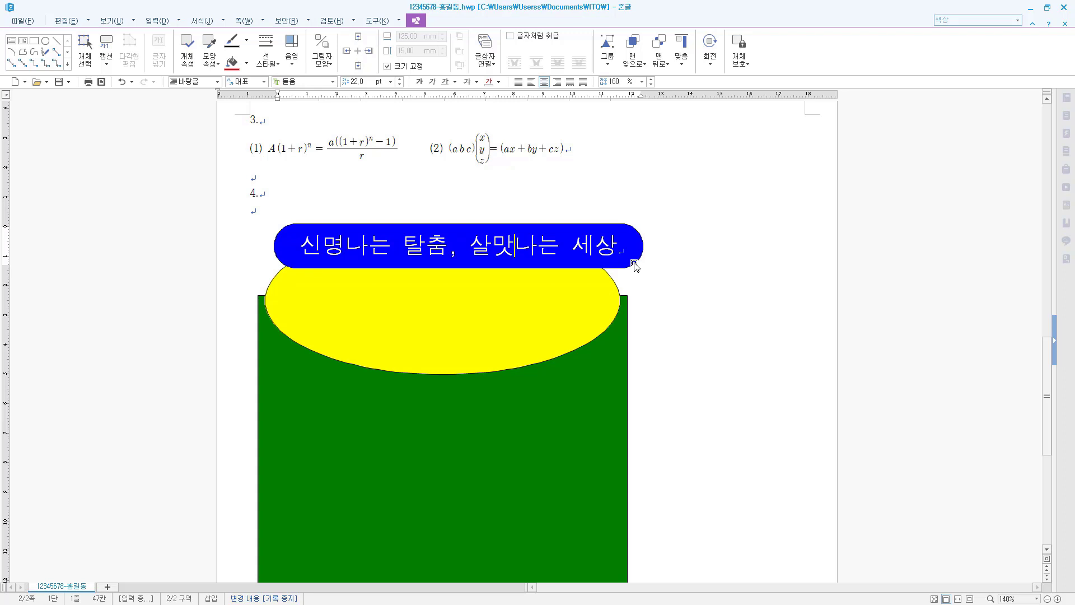
# Select the blue text box, yellow ellipse and green rectangle together and align them on their horizontal centres (가운데 맞춤).
pyautogui.click(637, 267)
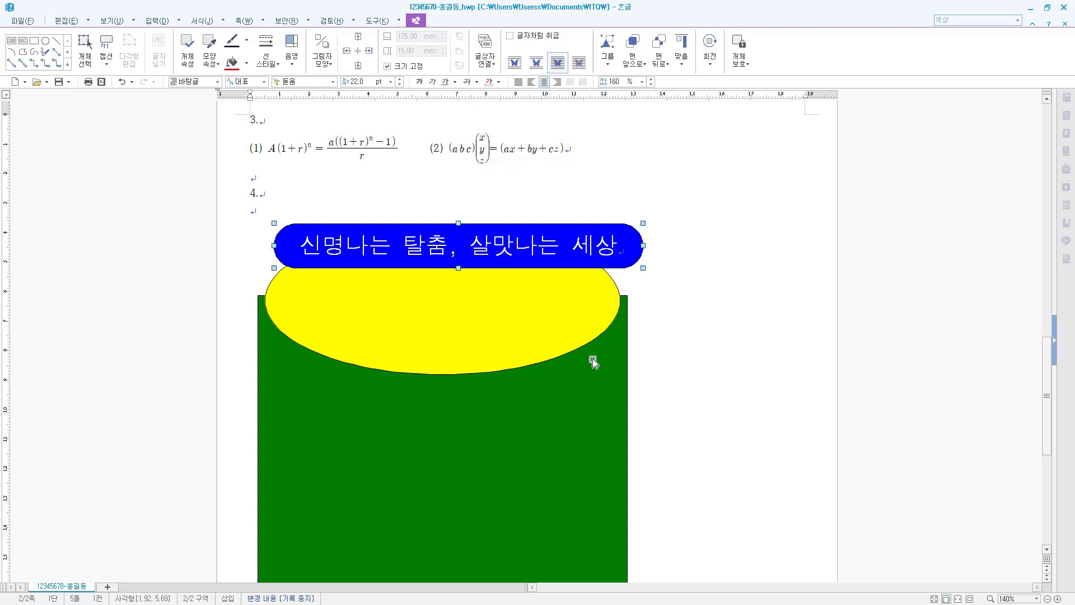
pyautogui.keyDown('shift'); pyautogui.click(608, 304); pyautogui.keyUp('shift')
pyautogui.keyDown('shift'); pyautogui.click(602, 454); pyautogui.keyUp('shift')
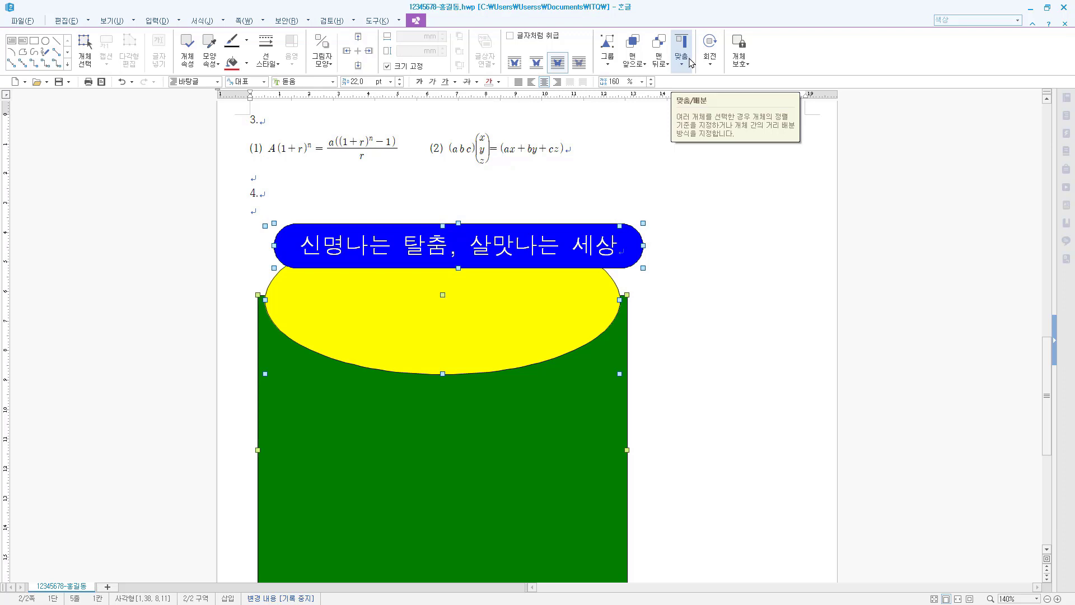
pyautogui.click(683, 65)
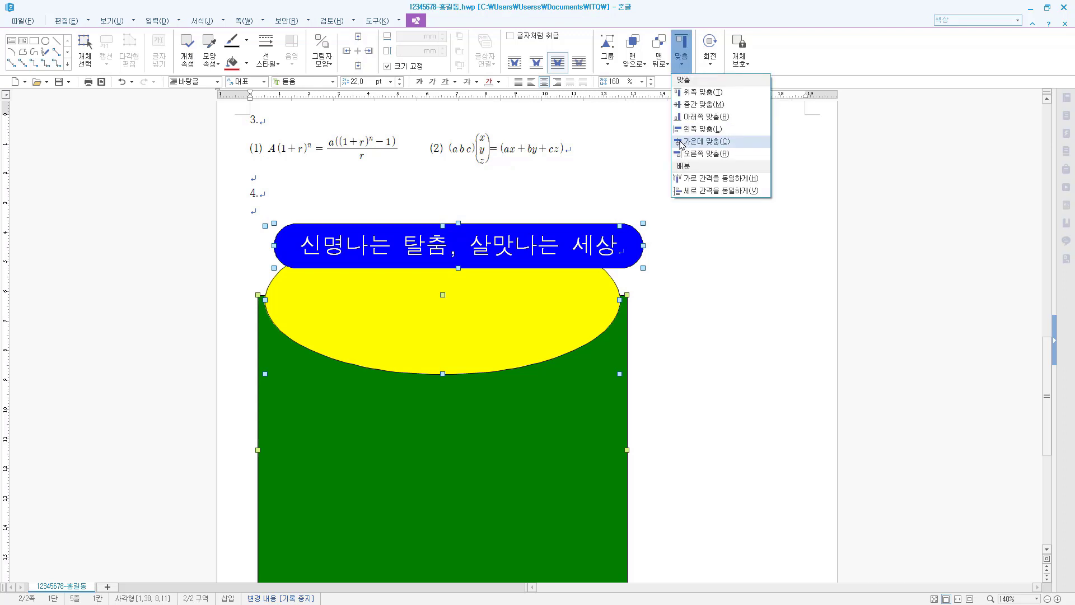
pyautogui.click(681, 143)
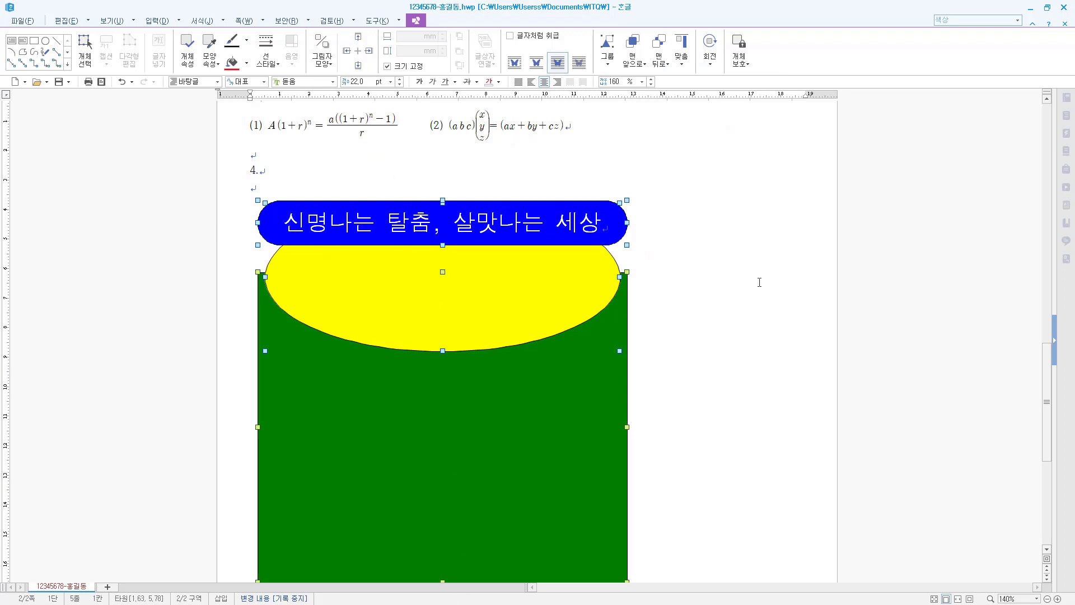
# Start a new 글맵시 with the text "한국전통탈춤" and set its font to 굴림.
pyautogui.click(159, 21)
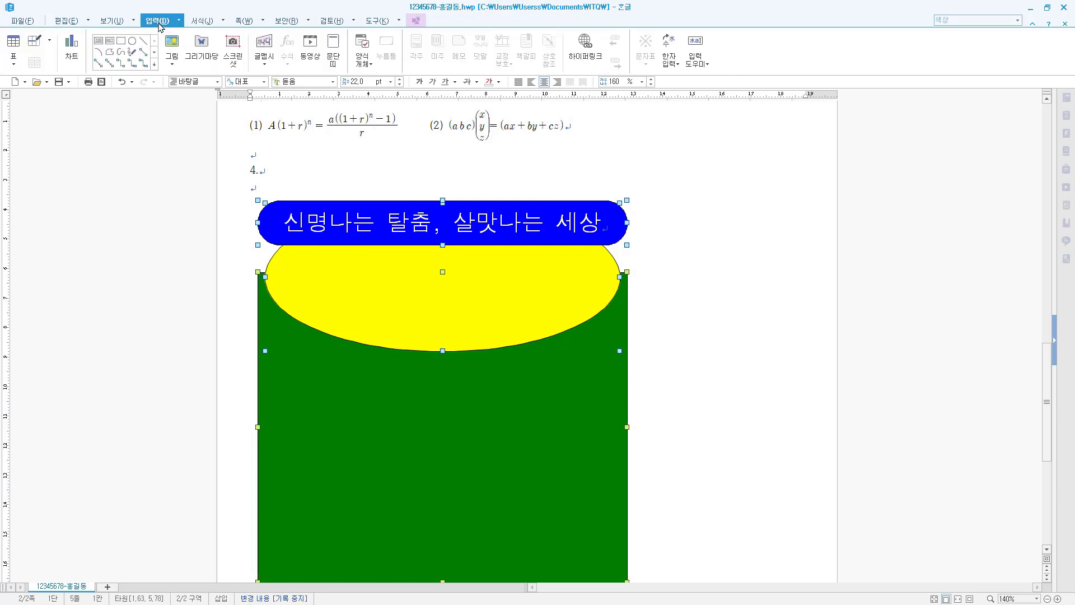
pyautogui.click(267, 66)
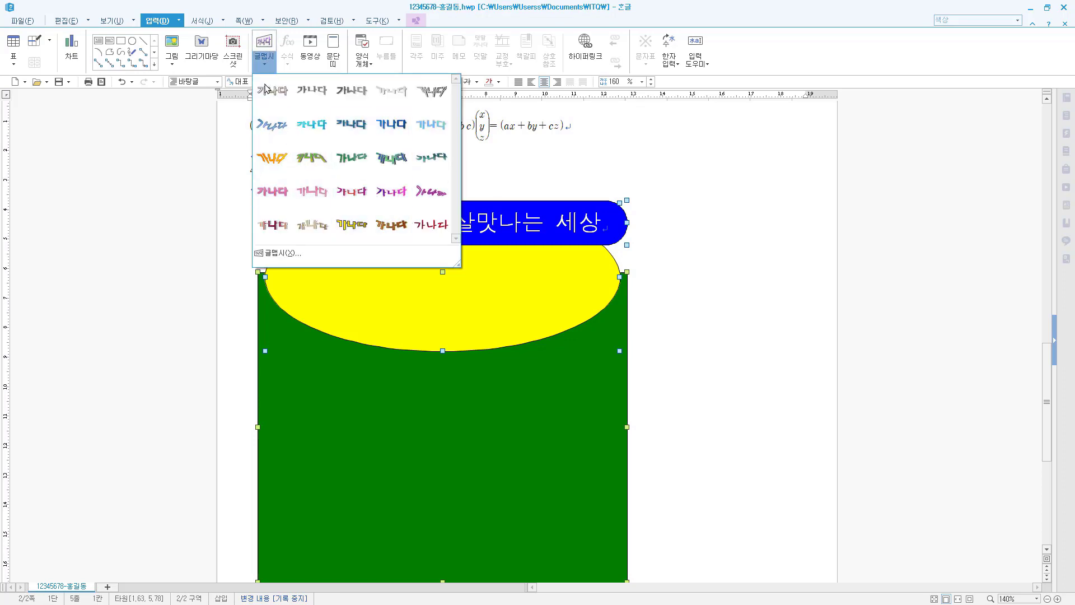
pyautogui.click(267, 66)
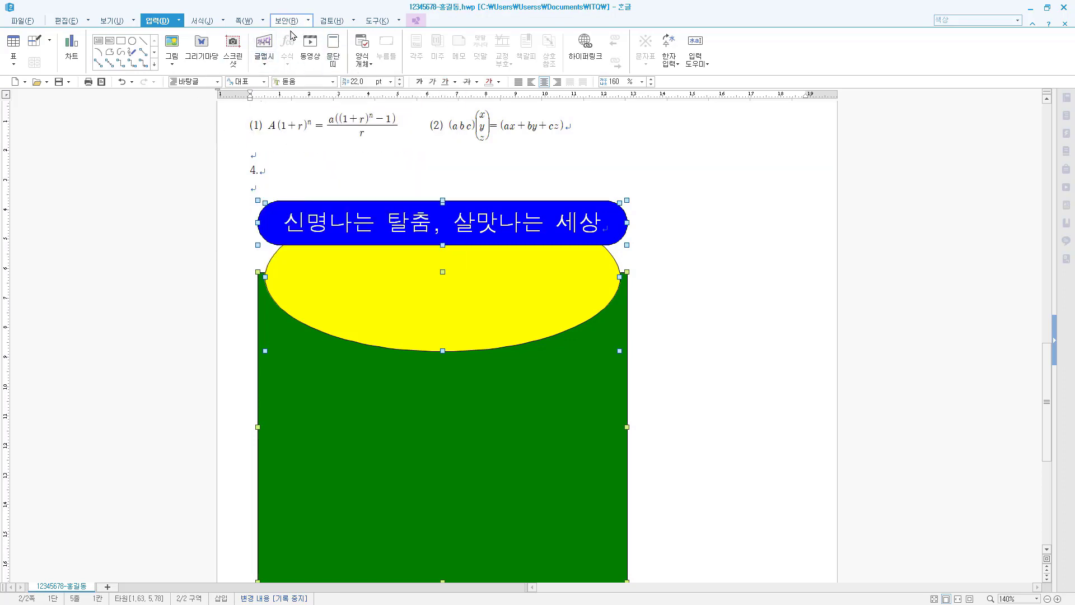
pyautogui.click(264, 43)
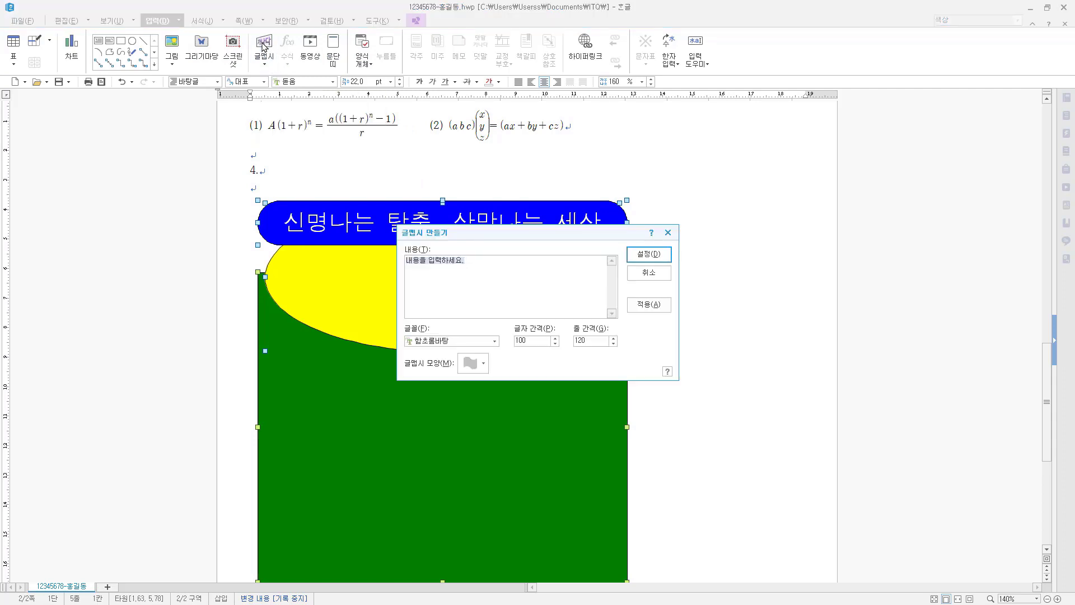
pyautogui.write('한국전통탈춤')
pyautogui.click(454, 343)
pyautogui.write('굴림')
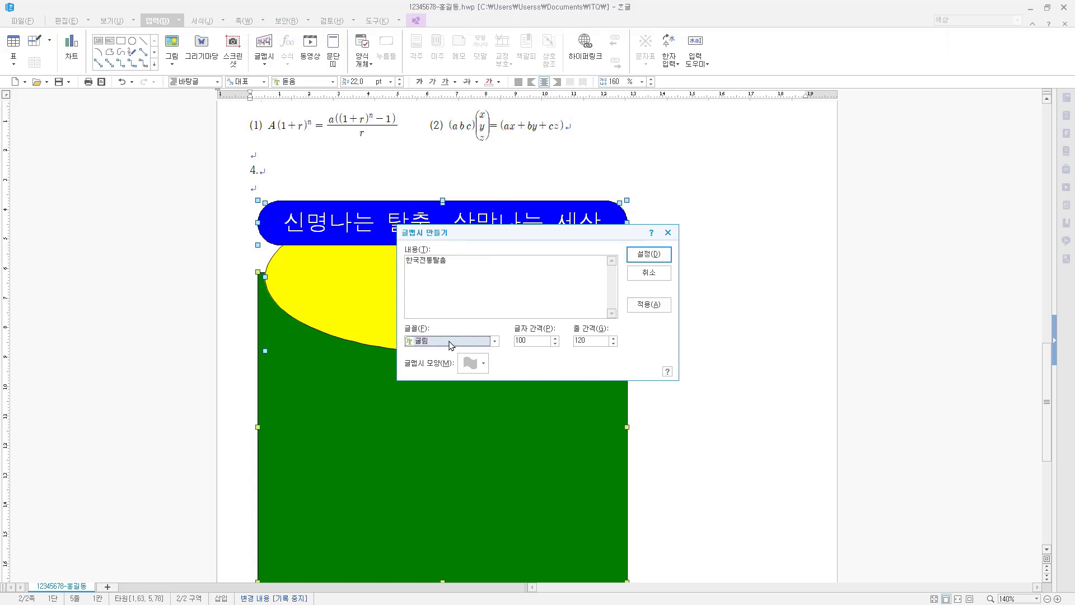
pyautogui.click(495, 341)
pyautogui.click(489, 341)
pyautogui.moveTo(561, 228); pyautogui.dragTo(642, 227)
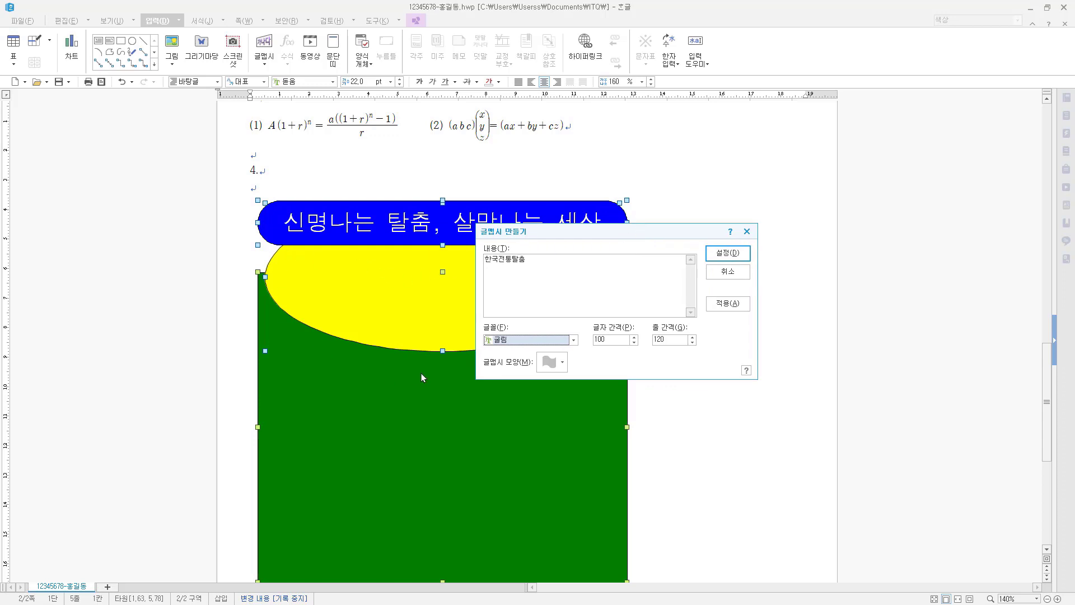
# Give the 글맵시 the downward-pointing chevron shape, insert it, and fill it red (RGB 255,0,0).
pyautogui.click(563, 362)
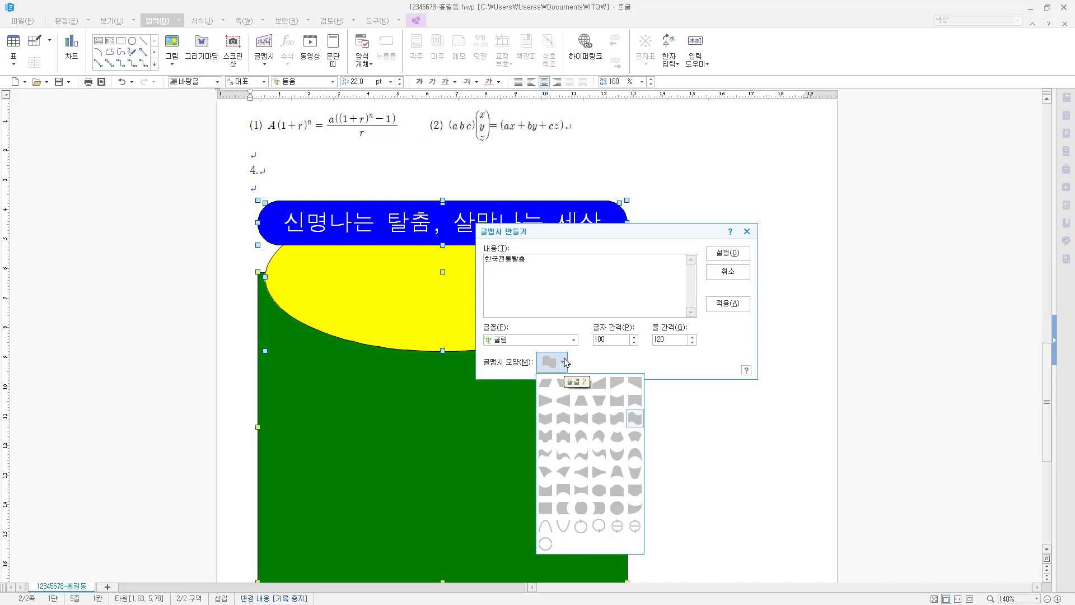
pyautogui.click(546, 419)
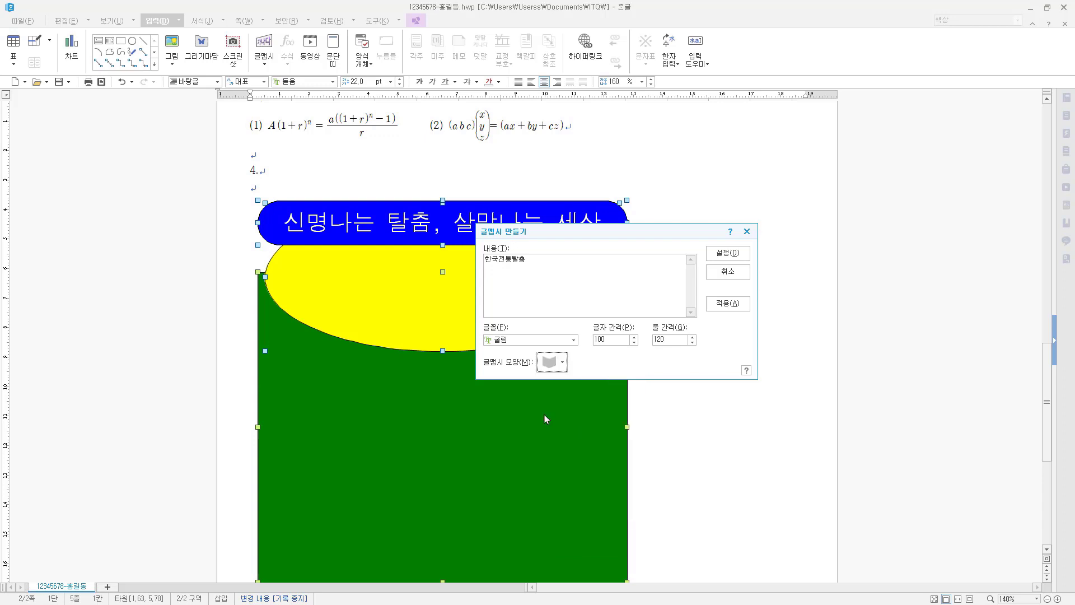
pyautogui.click(728, 254)
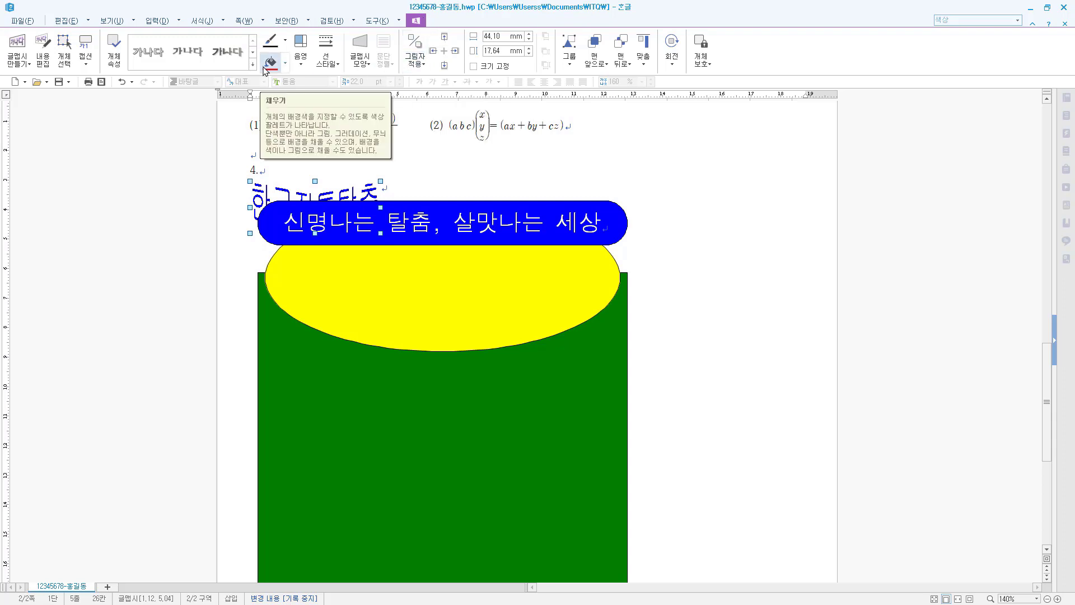
pyautogui.click(285, 64)
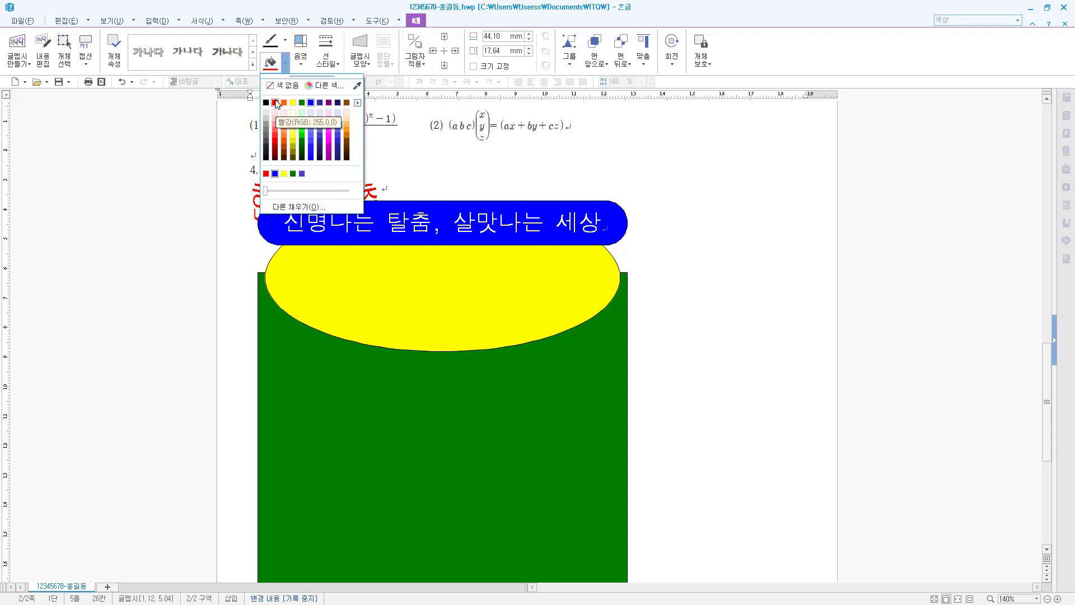
pyautogui.click(275, 102)
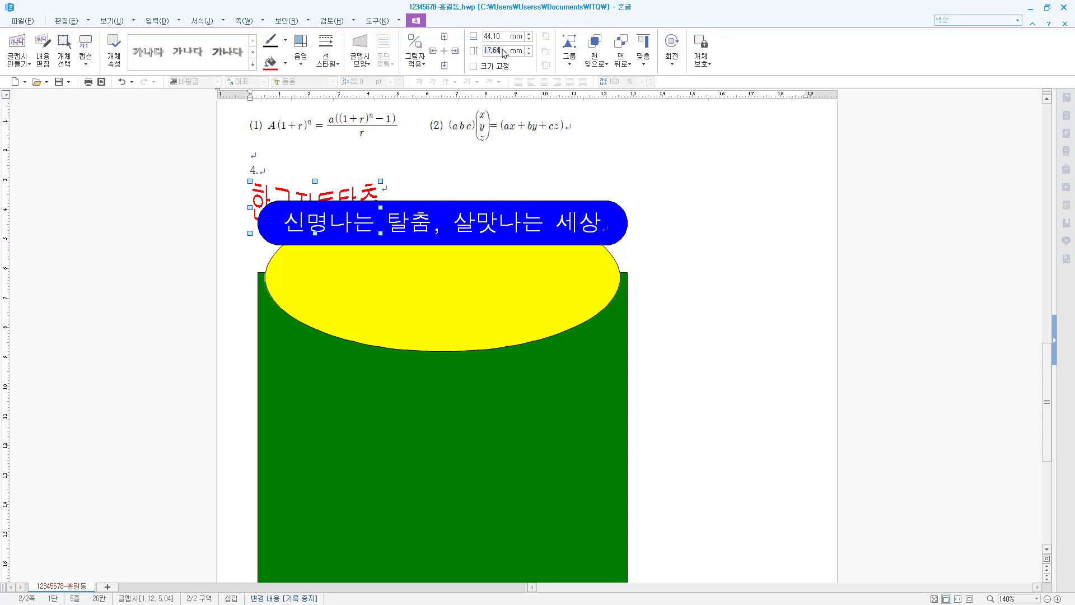
# Set the 글맵시 to 45 mm wide and 35 mm high and turn on 크기 고정.
pyautogui.click(502, 39)
pyautogui.write('45')
pyautogui.press('Escape')
pyautogui.click(503, 37)
pyautogui.write('45')
pyautogui.press('Return')
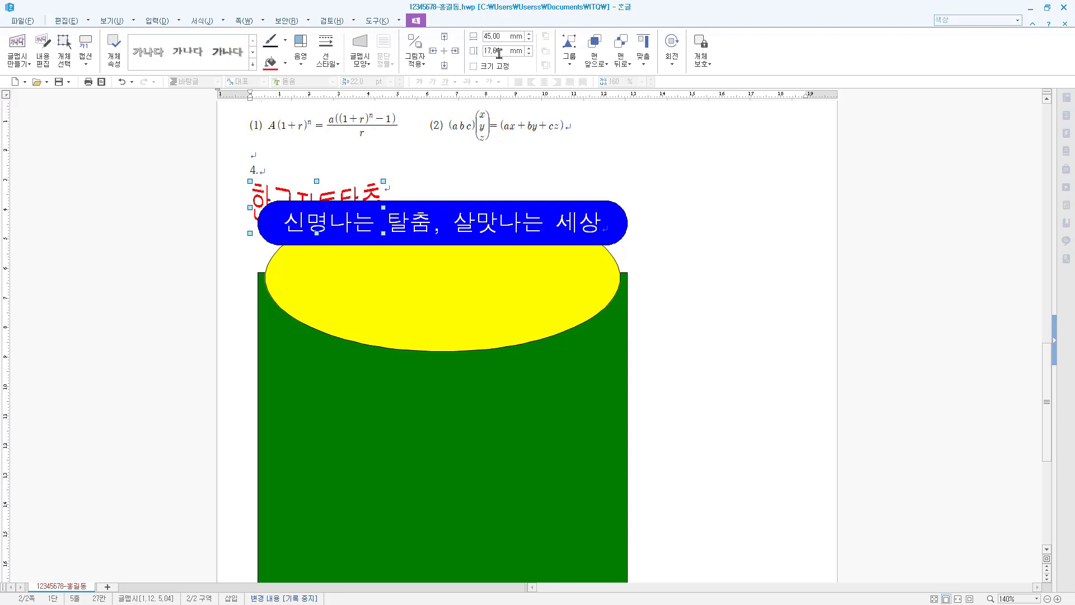
pyautogui.click(501, 52)
pyautogui.write('35')
pyautogui.press('Return')
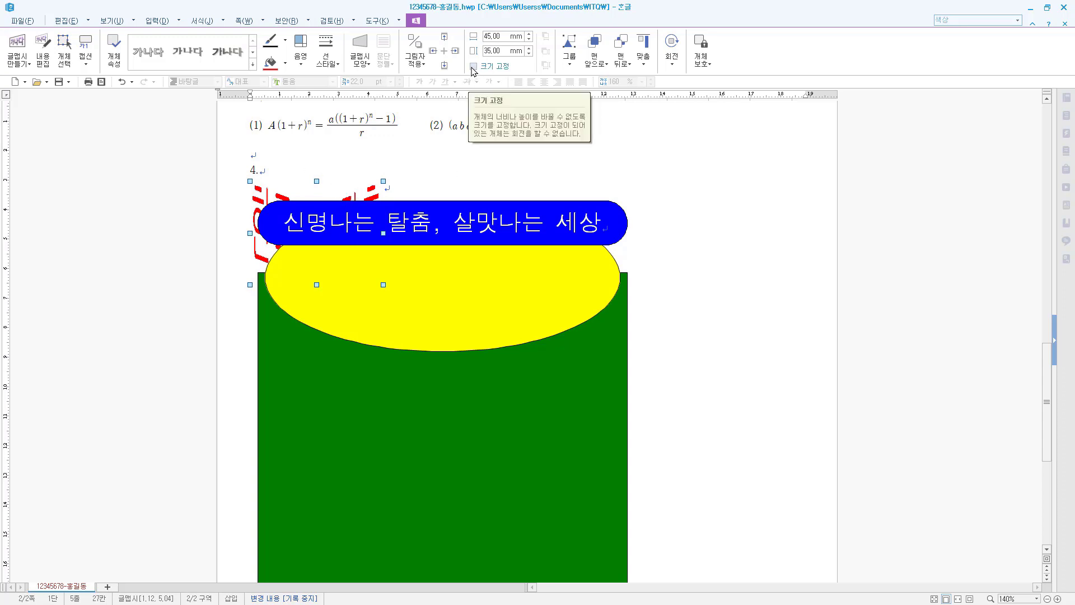
pyautogui.click(473, 66)
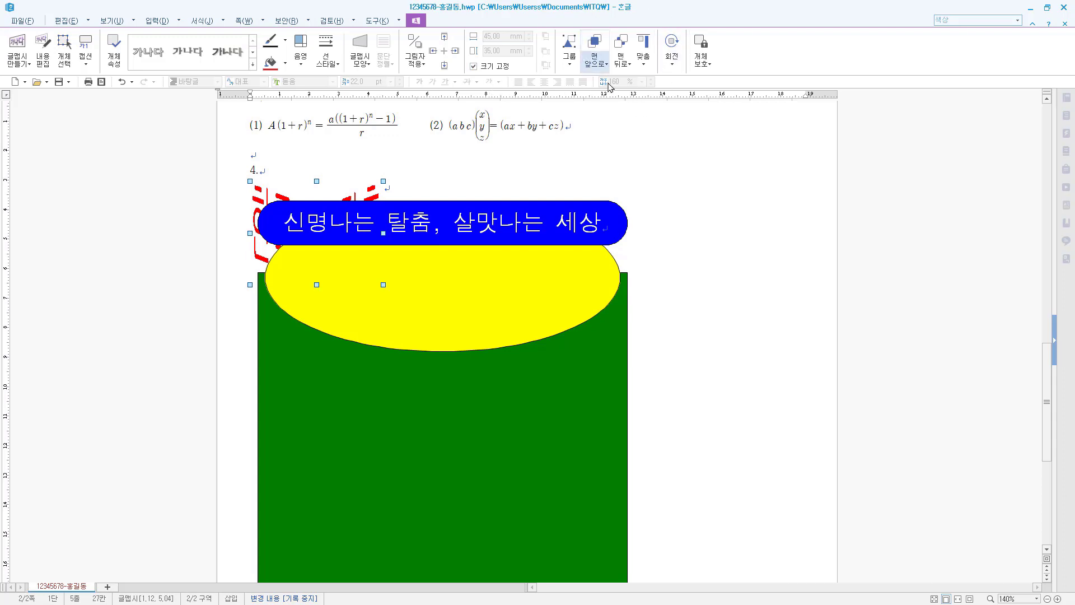
# Move the 글맵시 down onto the yellow ellipse and set its text wrapping to 글 앞으로.
pyautogui.moveTo(261, 193); pyautogui.dragTo(260, 252)
pyautogui.rightClick(261, 252)
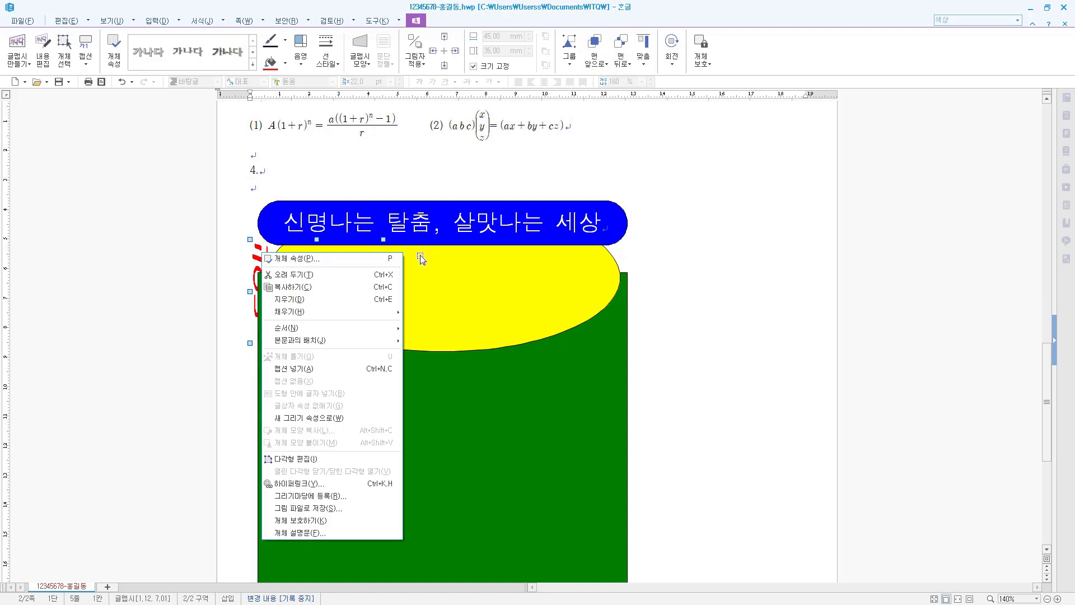
pyautogui.moveTo(349, 347)
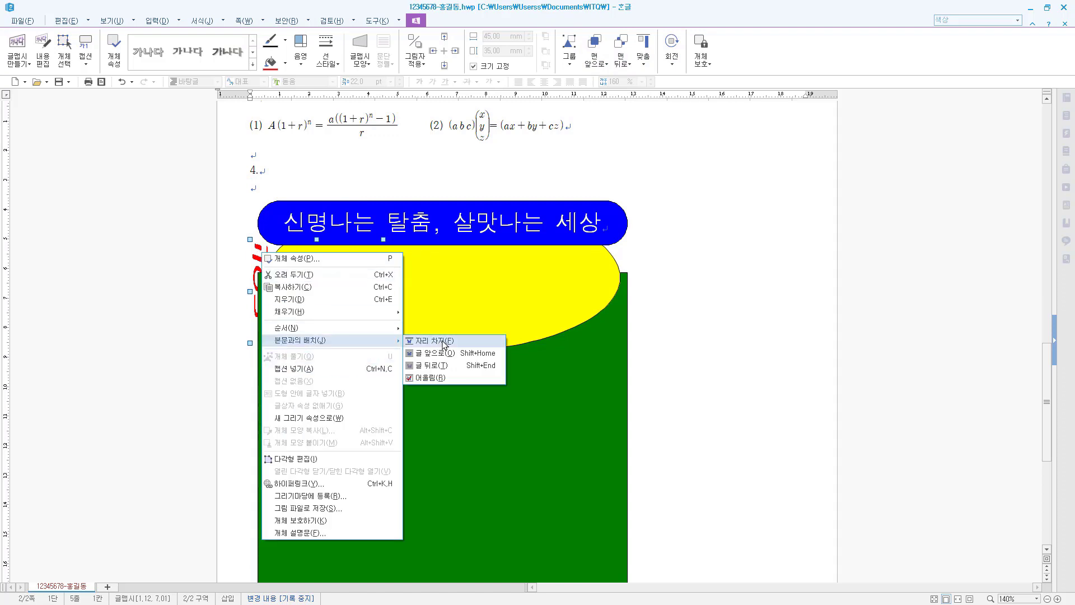
pyautogui.click(444, 356)
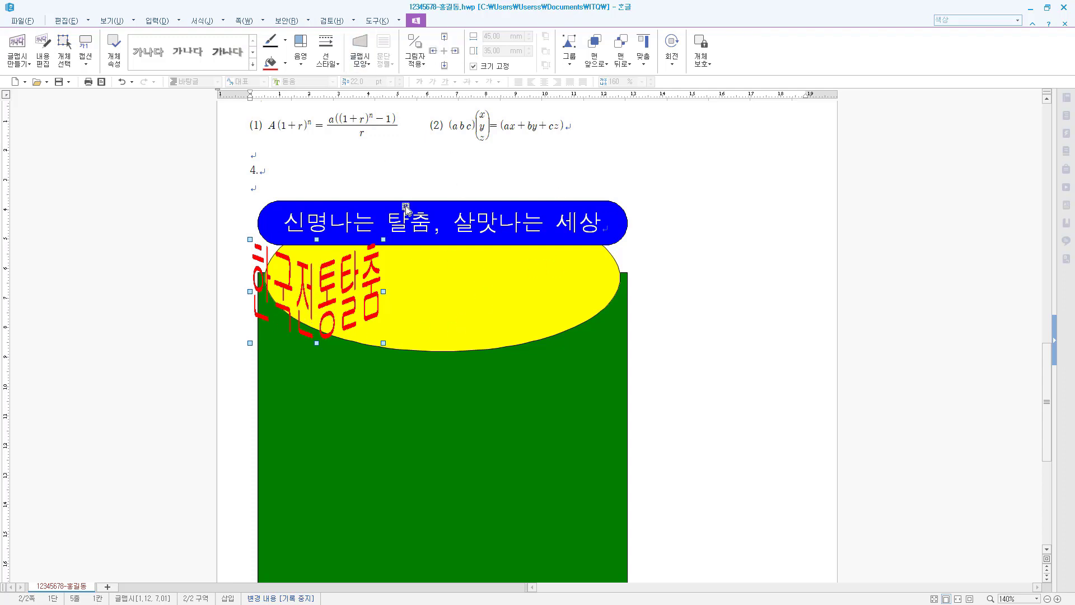
# In the 글맵시's object properties, try turning 크기 고정 off and 글자처럼 취급 on, and restore both options.
pyautogui.rightClick(285, 289)
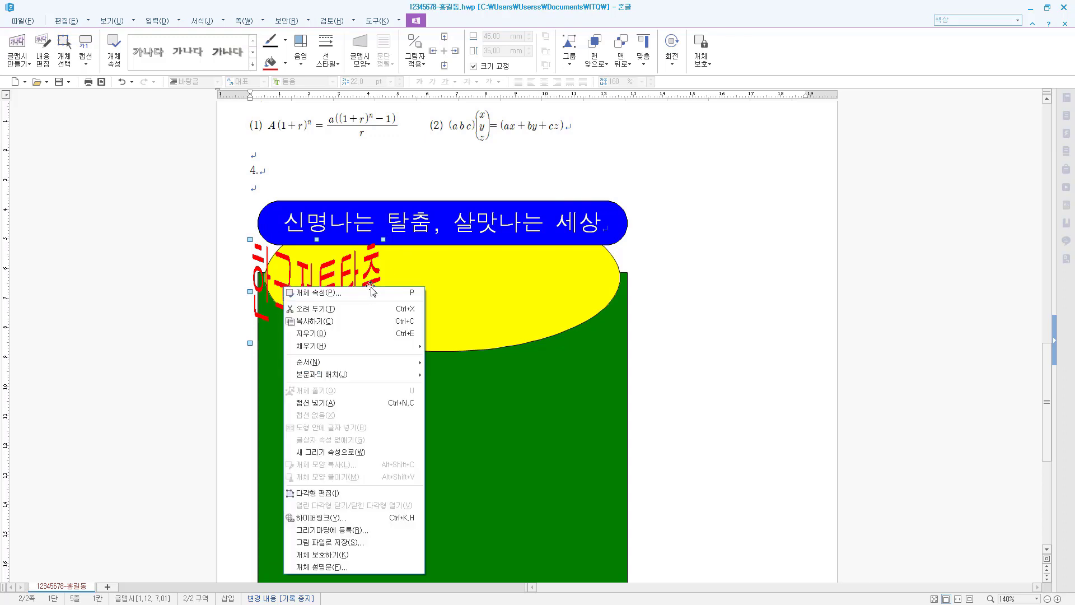
pyautogui.click(330, 292)
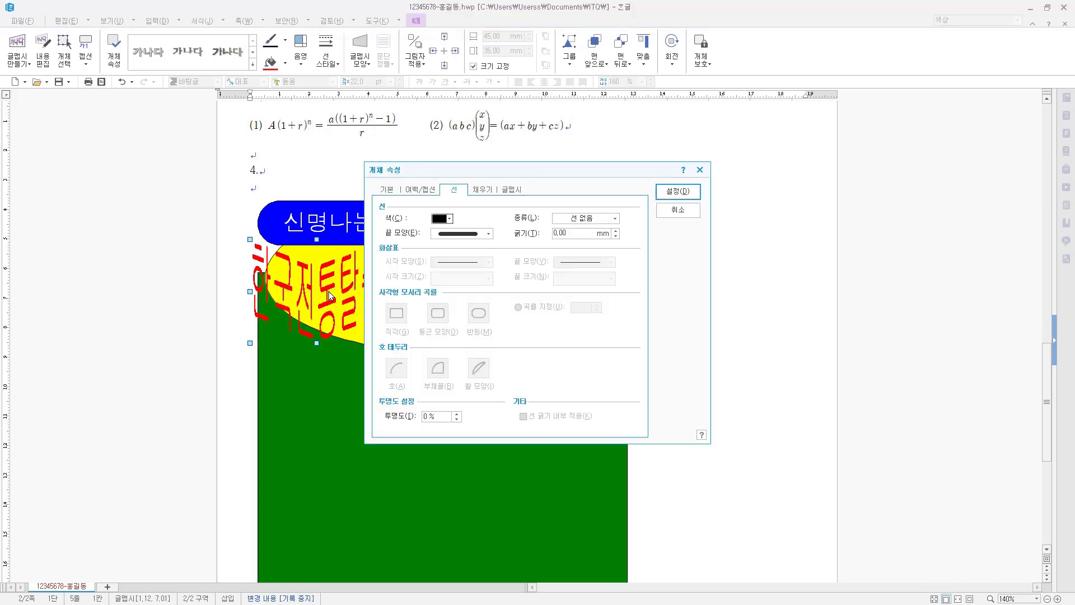
pyautogui.click(387, 190)
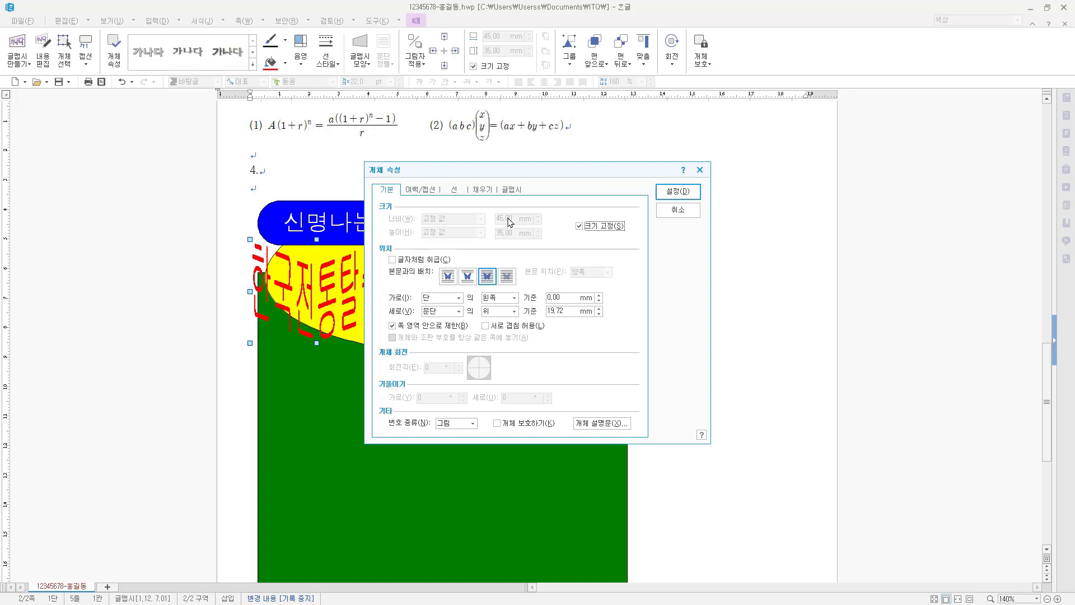
pyautogui.click(579, 225)
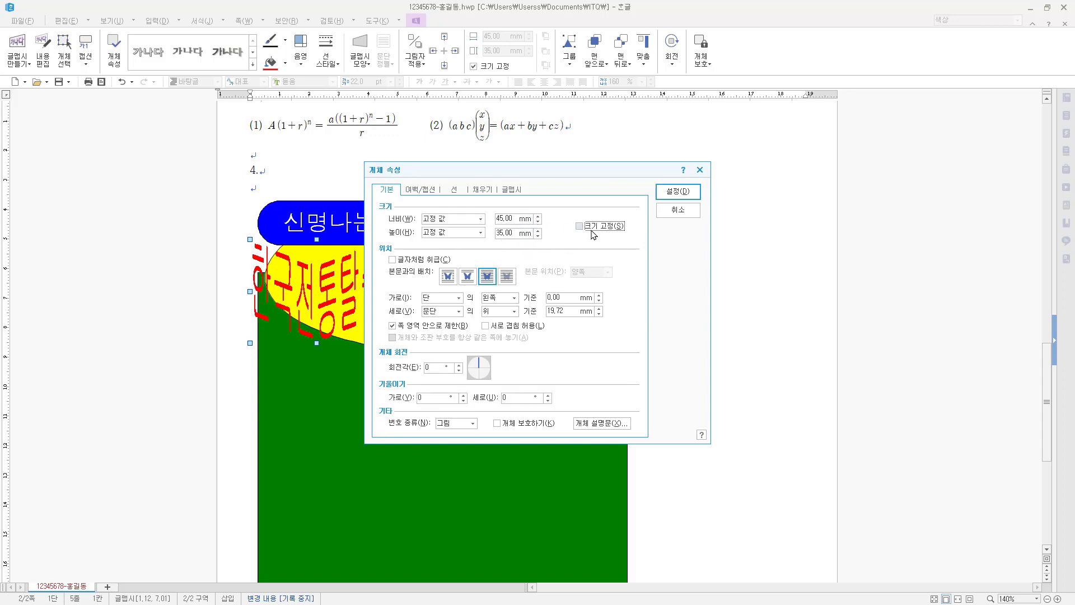
pyautogui.click(580, 226)
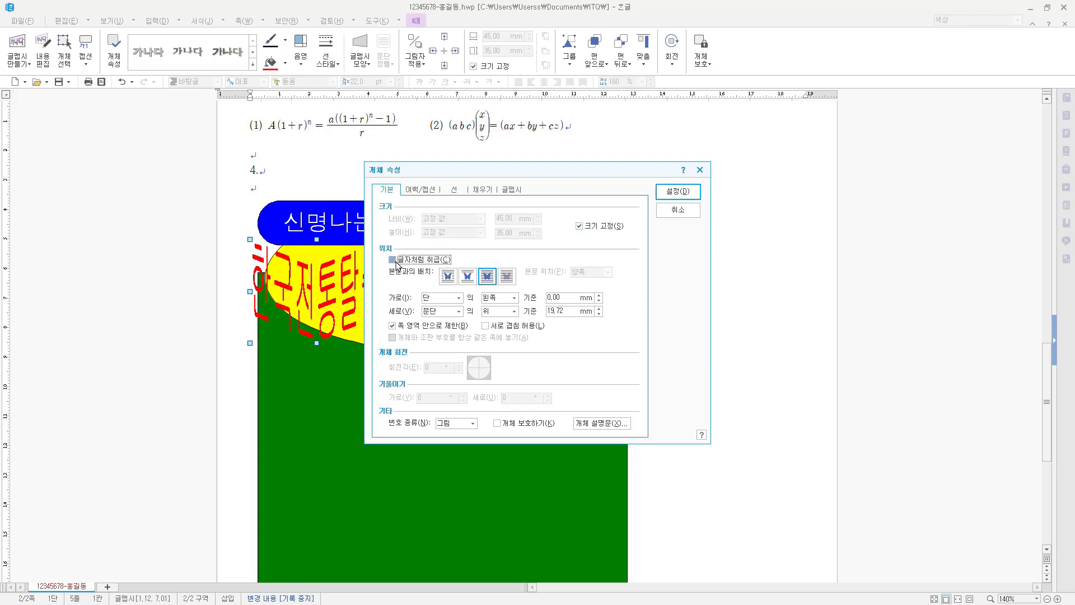
pyautogui.click(394, 261)
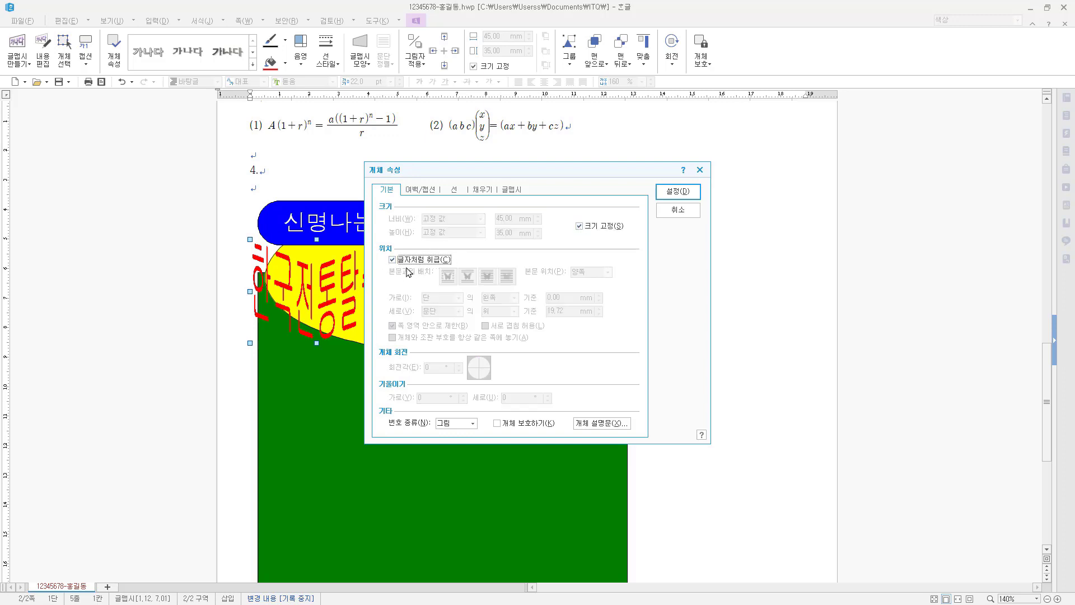
pyautogui.click(393, 260)
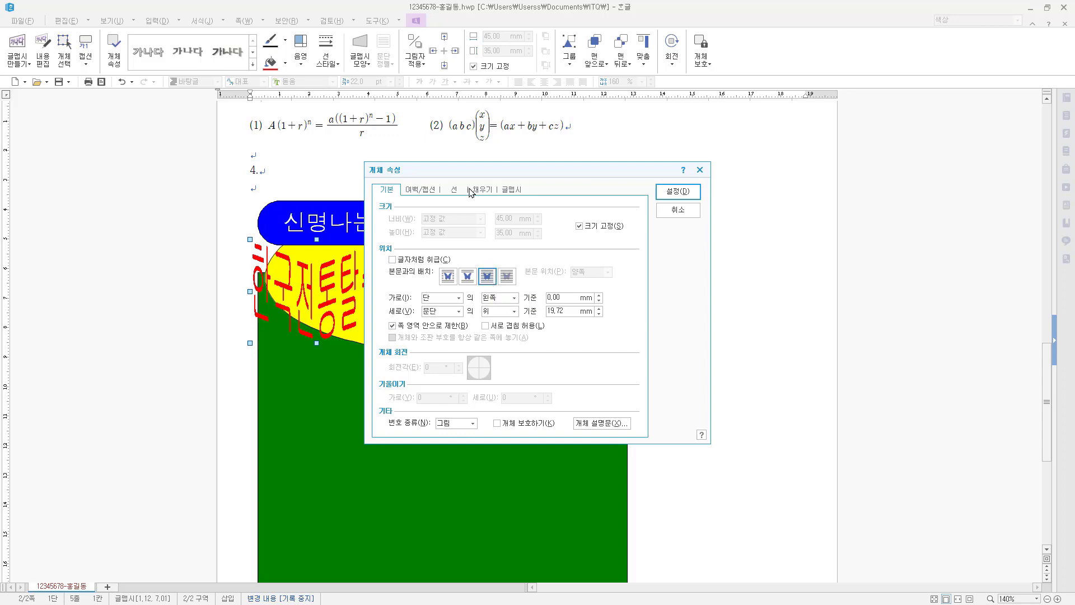
# Review the 글맵시's line and fill properties, reselect red from the 오피스 colour palette, and apply.
pyautogui.click(458, 190)
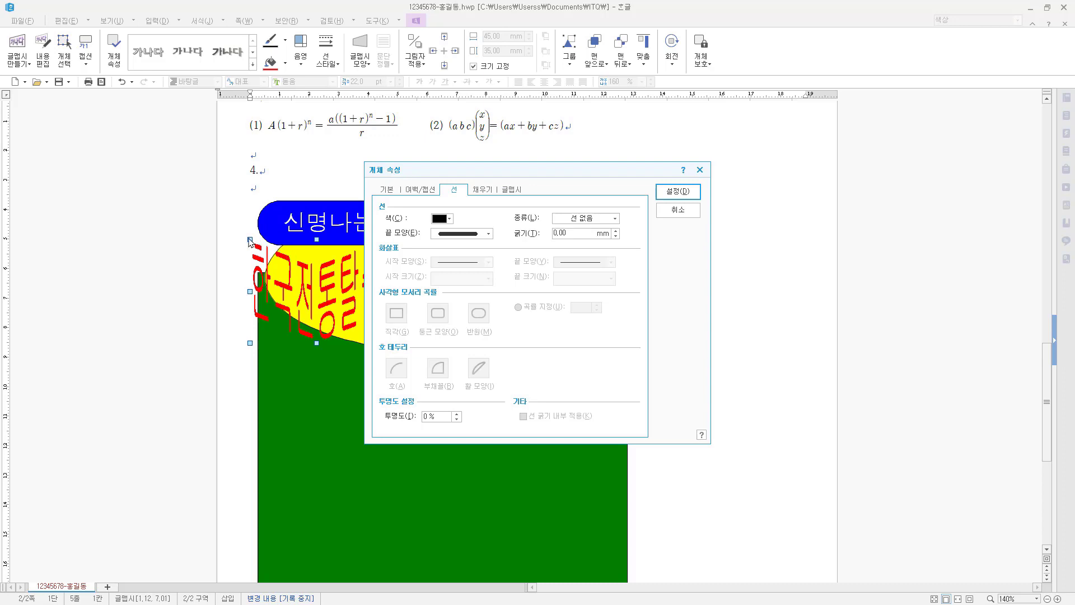
pyautogui.click(483, 191)
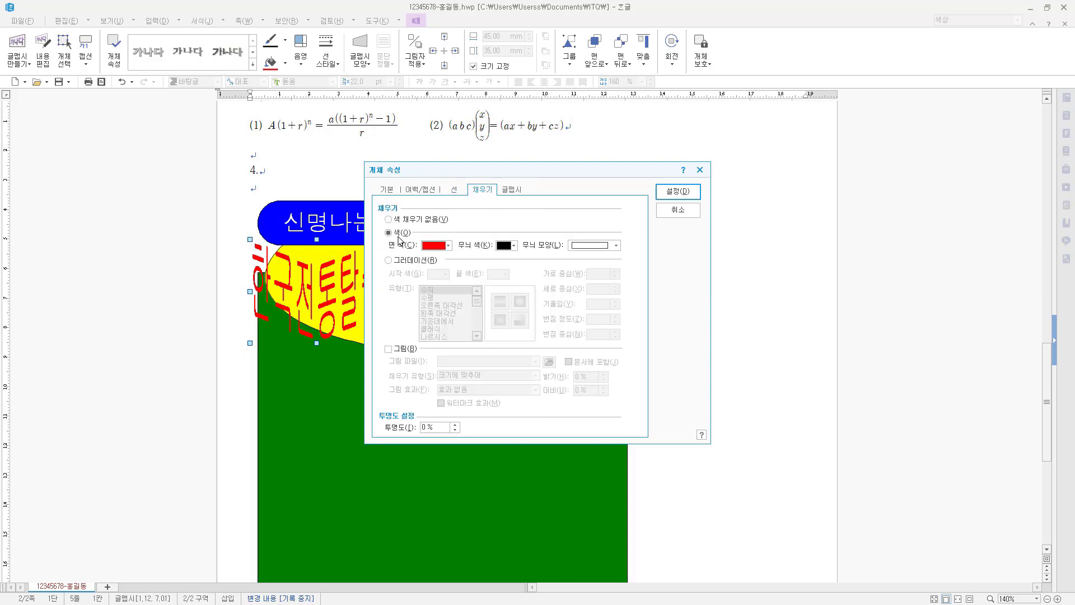
pyautogui.click(448, 245)
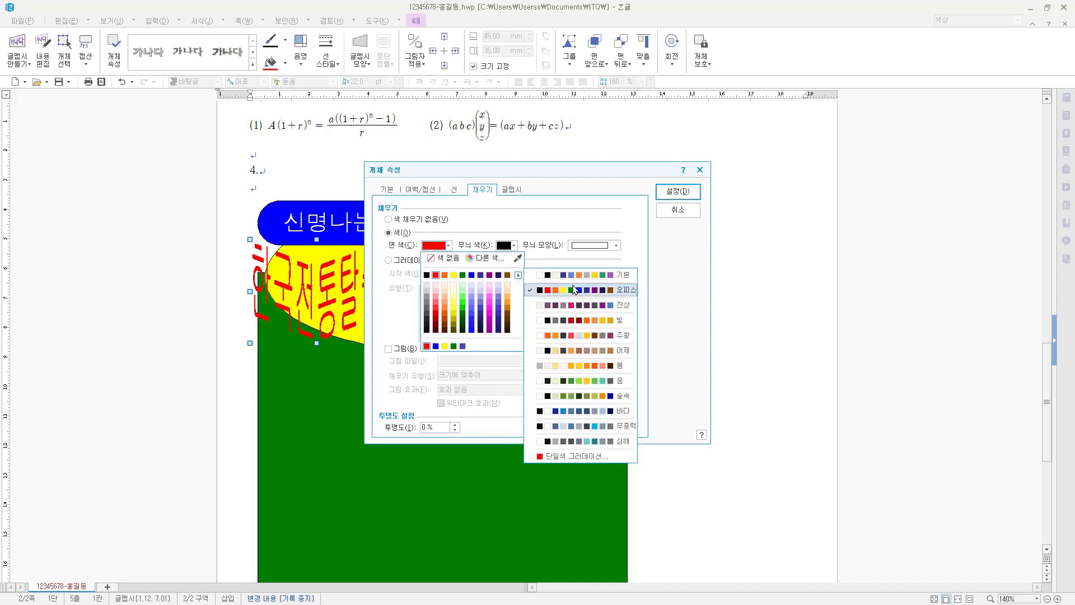
pyautogui.click(518, 275)
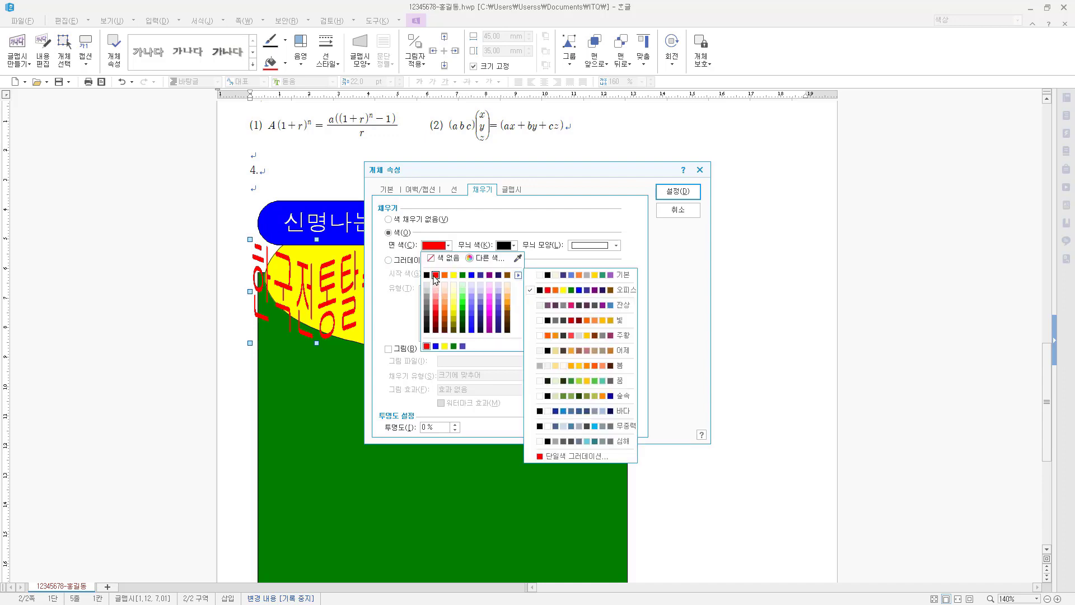
pyautogui.click(438, 280)
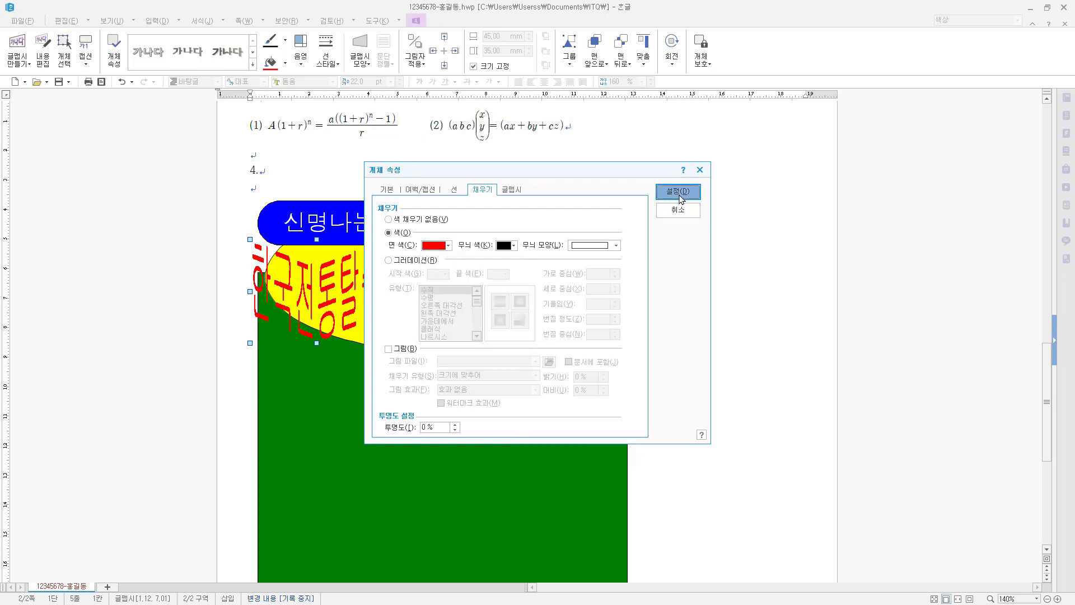
pyautogui.click(678, 191)
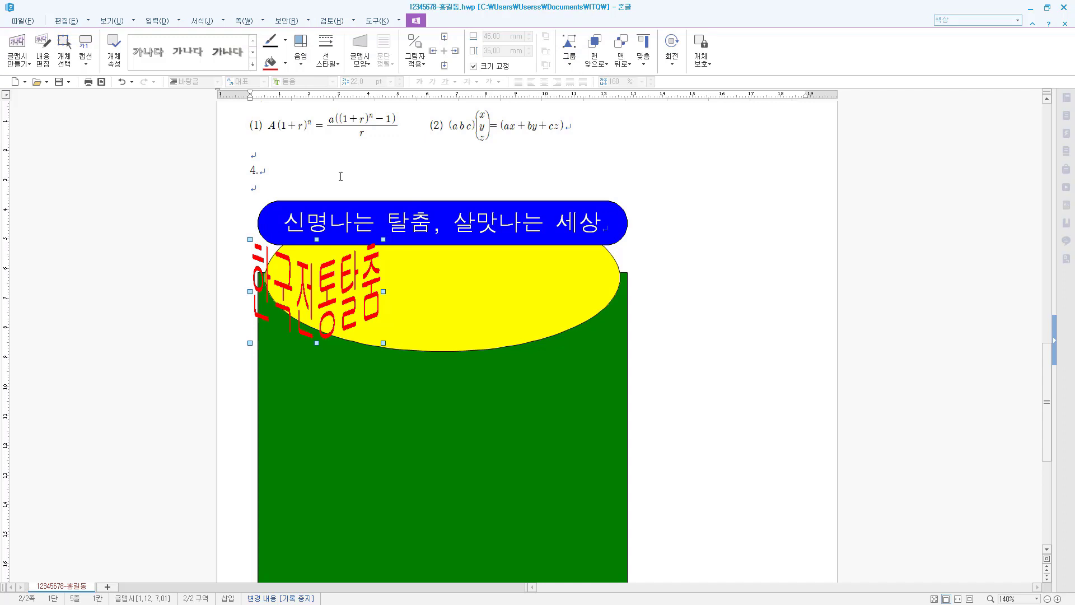
# Move the 글맵시 right so it lies inside the yellow ellipse, and raise the blue text box slightly.
pyautogui.moveTo(321, 289); pyautogui.dragTo(376, 288)
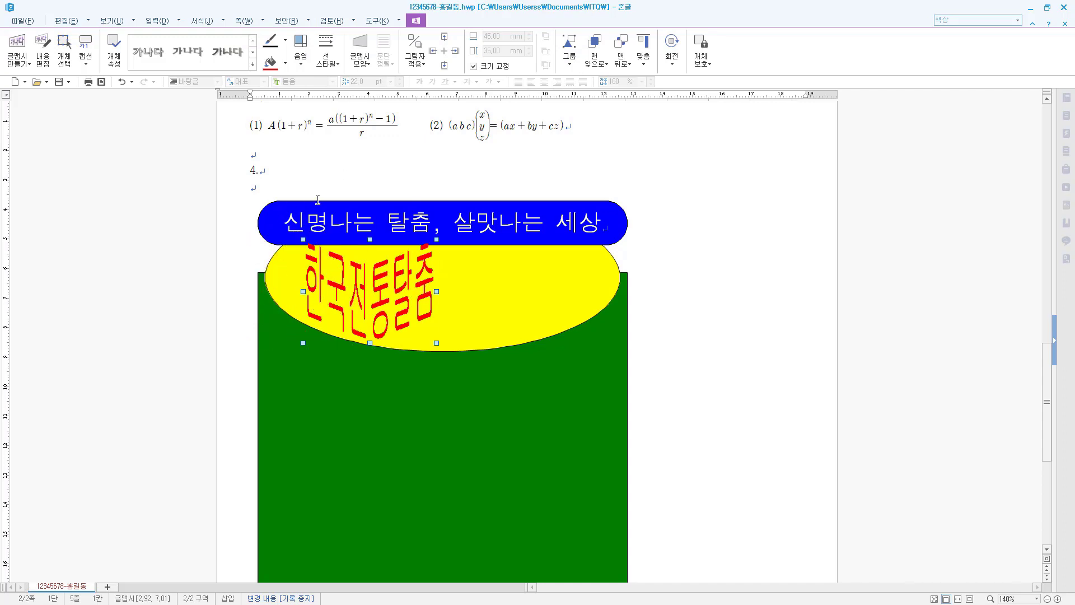
pyautogui.click(317, 202)
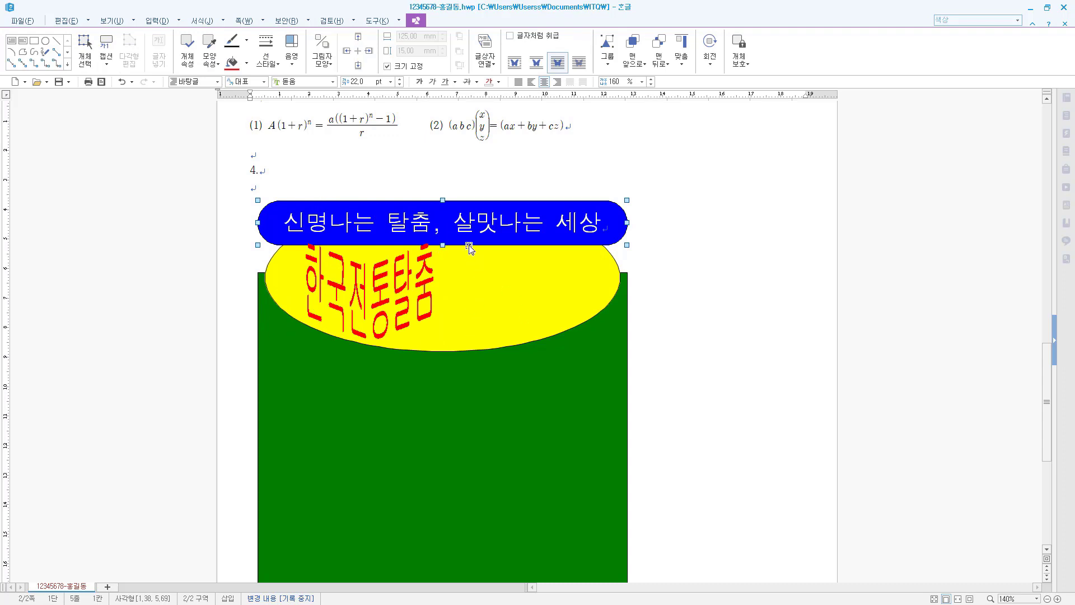
pyautogui.moveTo(469, 248); pyautogui.dragTo(470, 234)
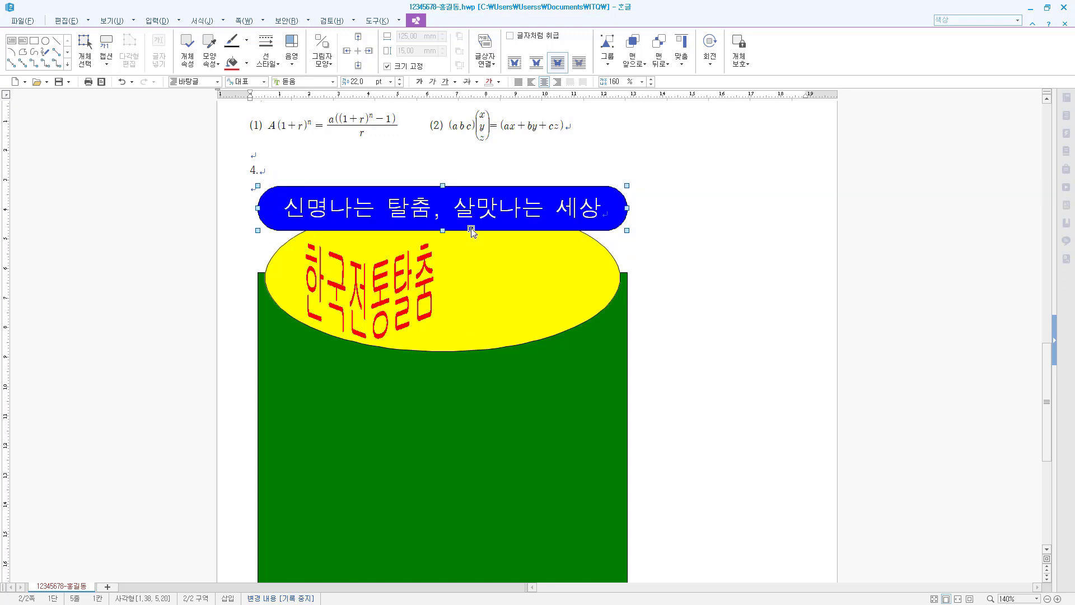
pyautogui.moveTo(471, 228); pyautogui.dragTo(472, 229)
# Shift the 글맵시 slightly up and left within the yellow ellipse, below the blue text box.
pyautogui.click(346, 292)
pyautogui.moveTo(345, 292); pyautogui.dragTo(347, 285)
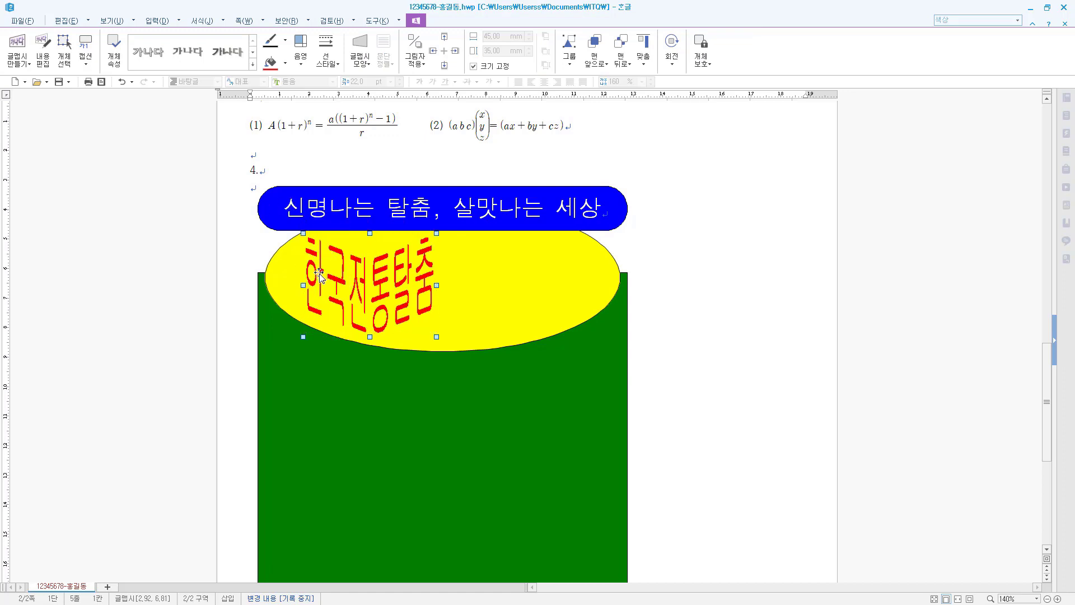
pyautogui.moveTo(317, 273); pyautogui.dragTo(316, 272)
pyautogui.doubleClick(426, 287)
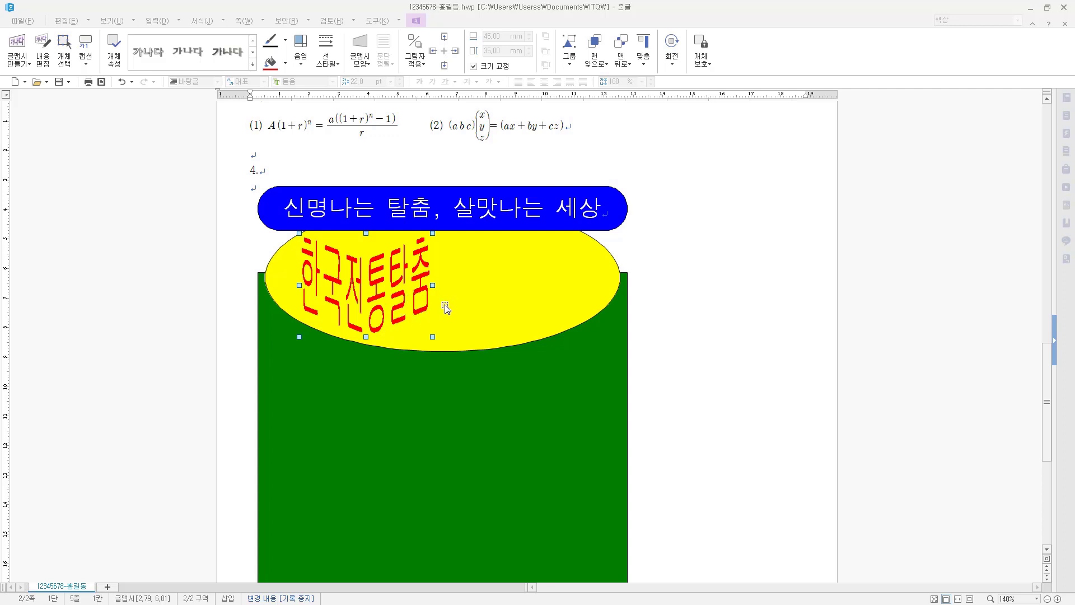
# Enter the title "탈바꿈으로 탈진하는 10일간의 축제" on the first line of page 3 and return the cursor to its start.
pyautogui.click(571, 435)
pyautogui.scroll(-8, 571, 435)
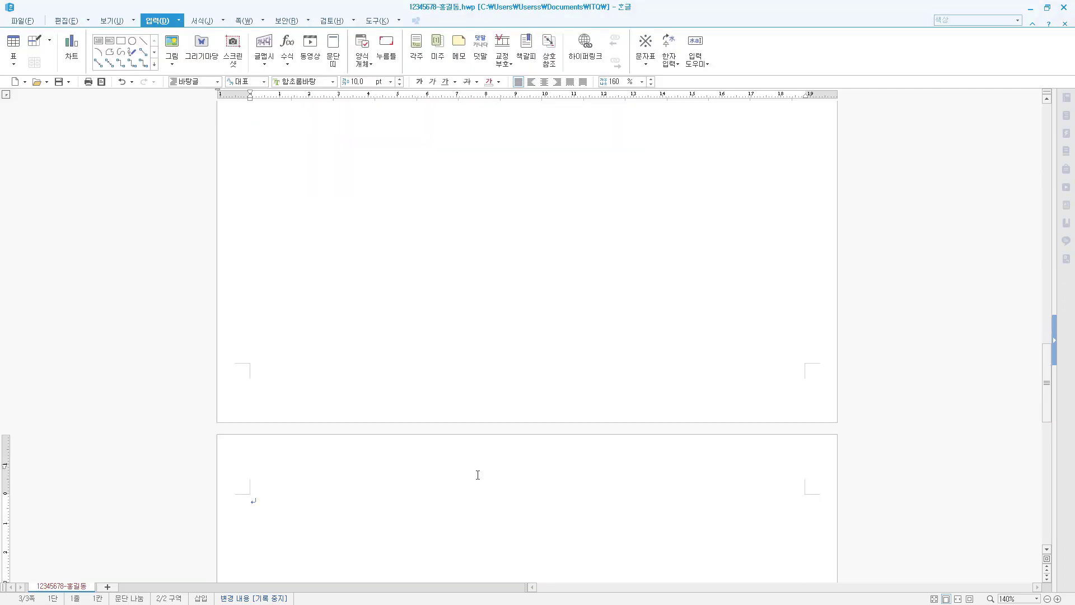
pyautogui.click(250, 498)
pyautogui.scroll(-1, 263, 507)
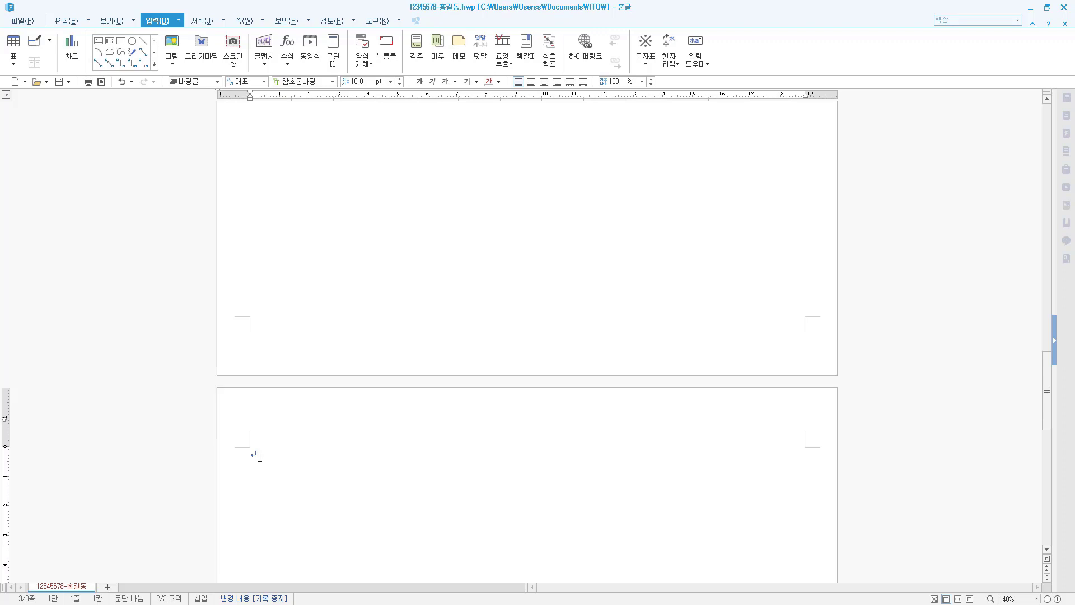
pyautogui.write('탈바꿈으로 탈진하는 10일간의 축제.')
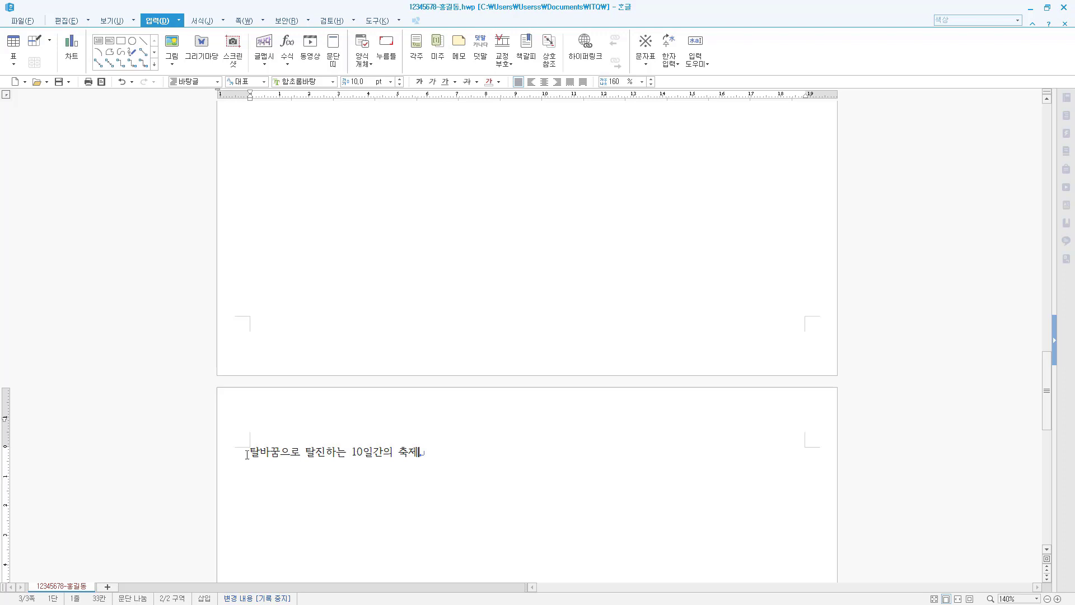
pyautogui.press('Home')
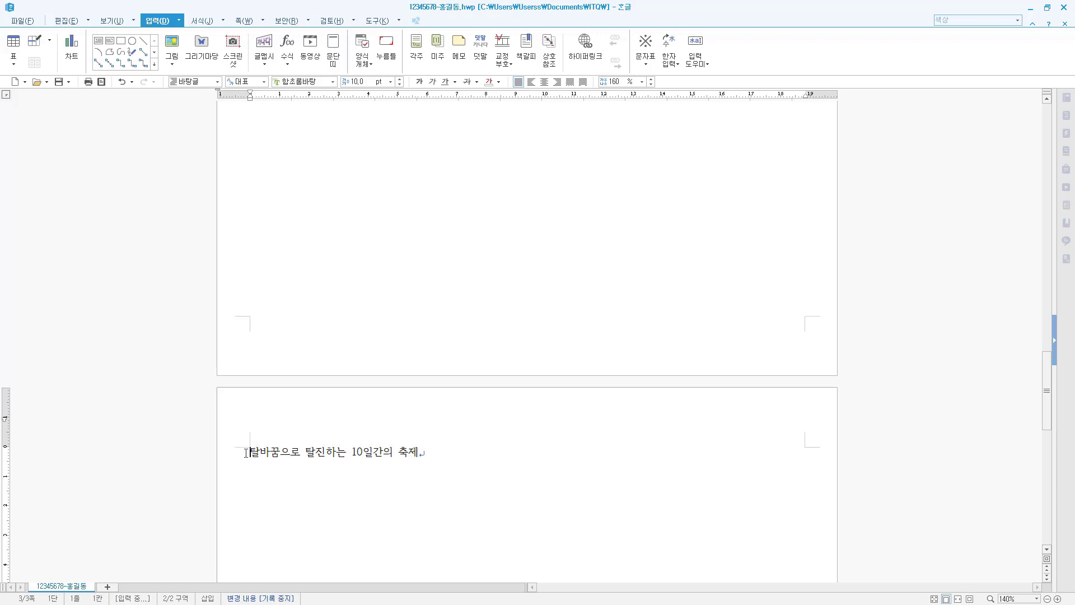
pyautogui.click(179, 20)
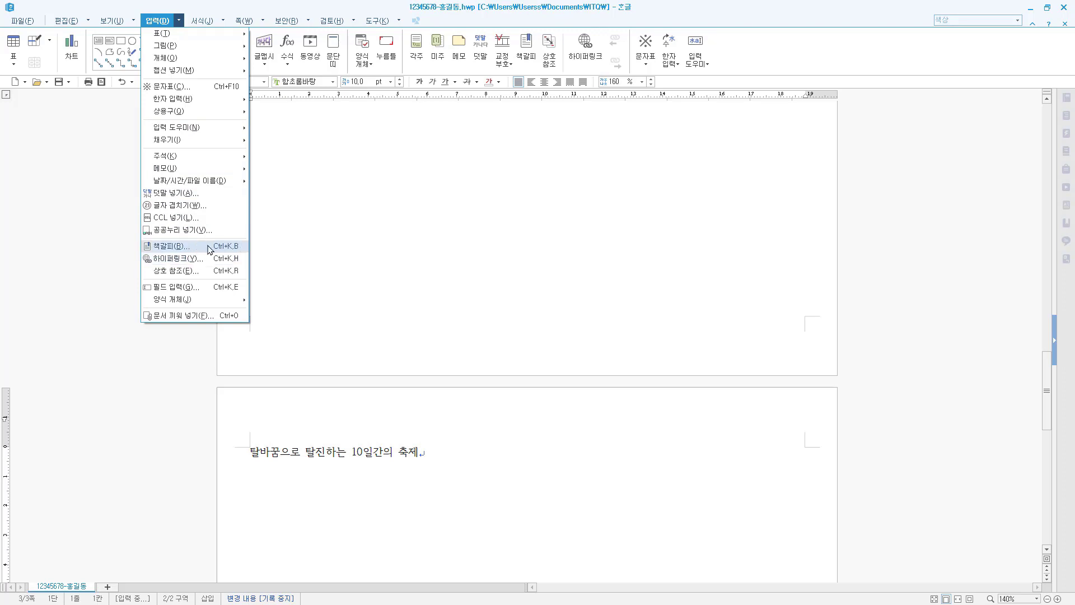
pyautogui.click(713, 8)
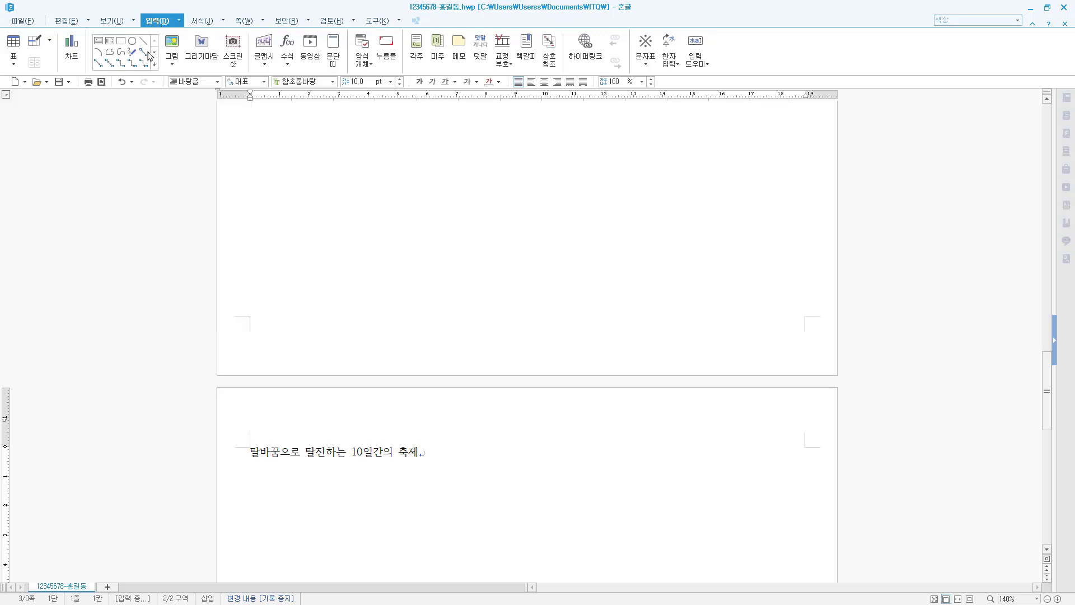
# Insert a bookmark named "탈춤축제" at the start of the page 3 title.
pyautogui.click(528, 45)
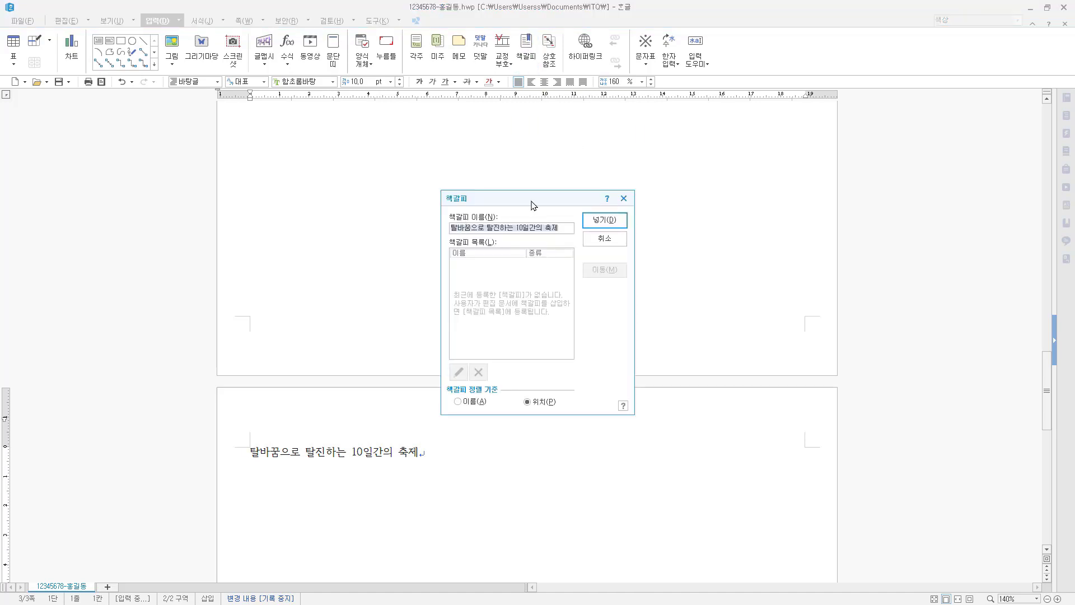
pyautogui.moveTo(532, 205); pyautogui.dragTo(423, 205)
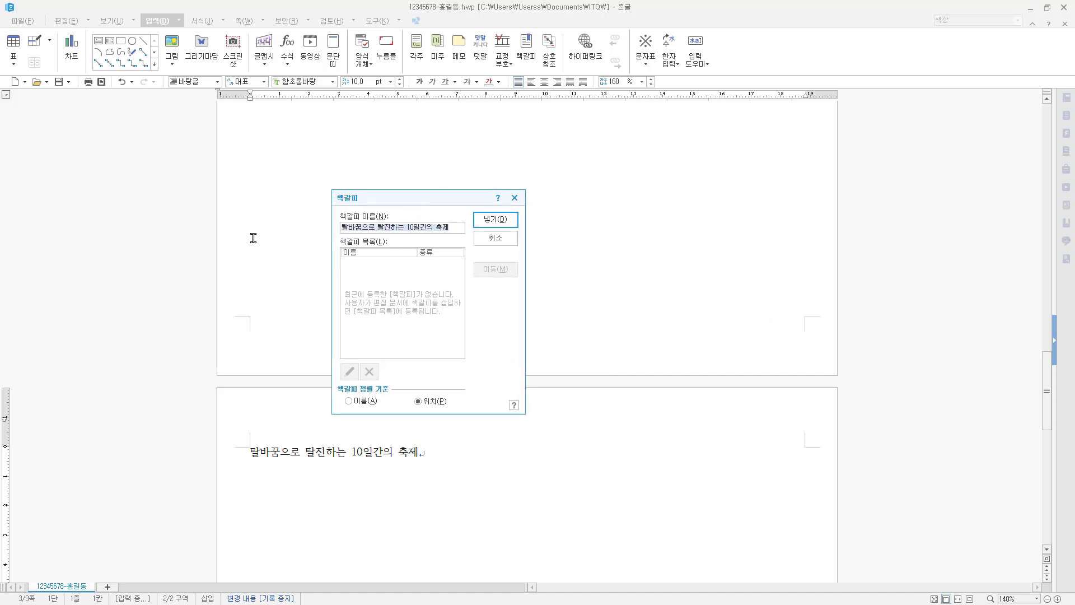
pyautogui.write('탈출축제')
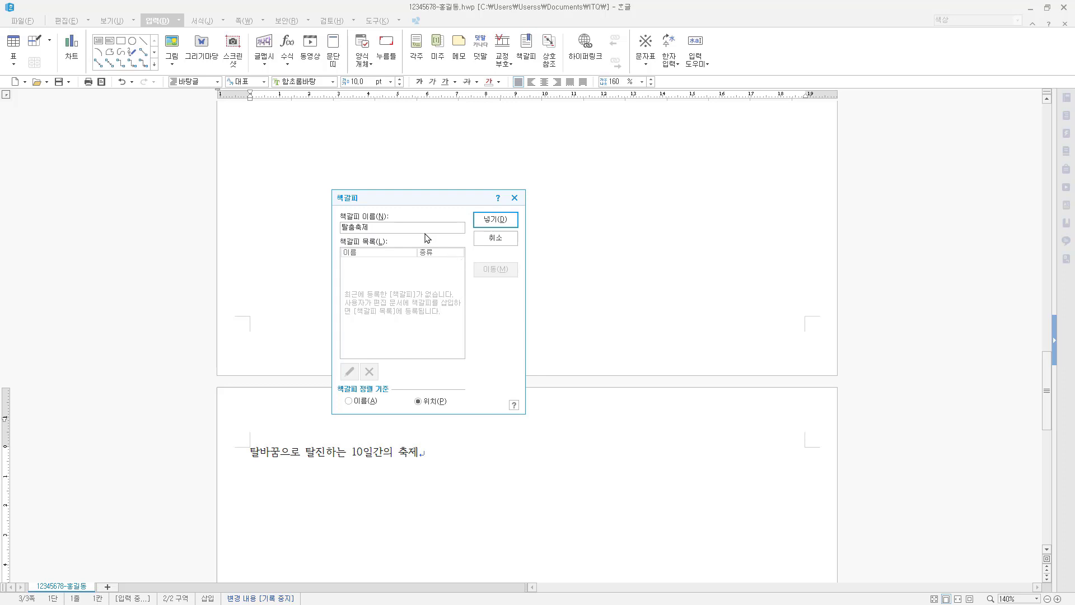
pyautogui.click(495, 220)
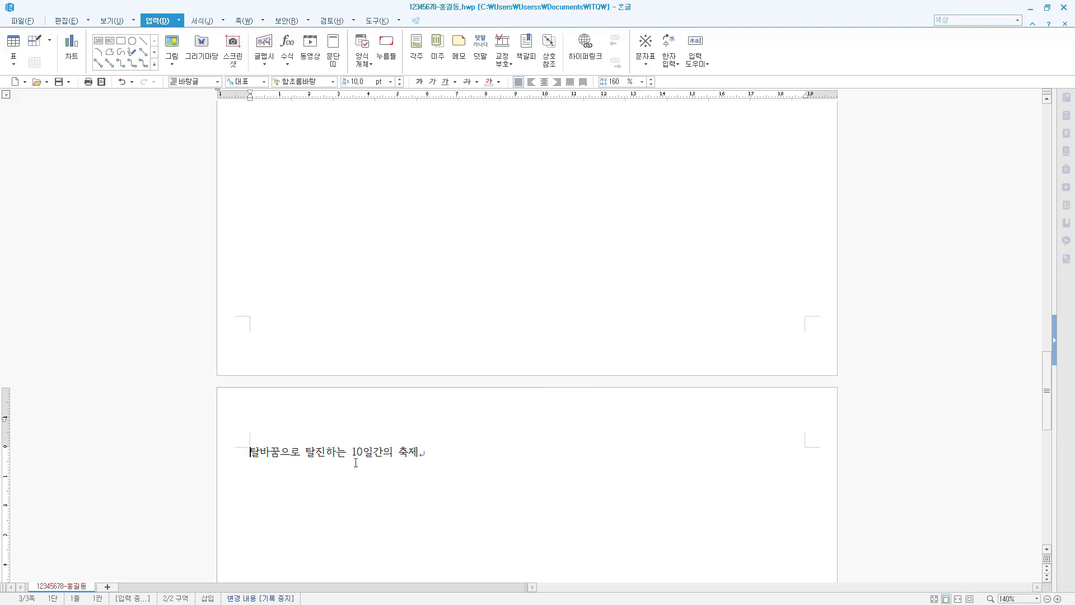
# Show the 조판 부호, check the name of the bookmark before the page 3 title, and hide the codes again.
pyautogui.click(112, 20)
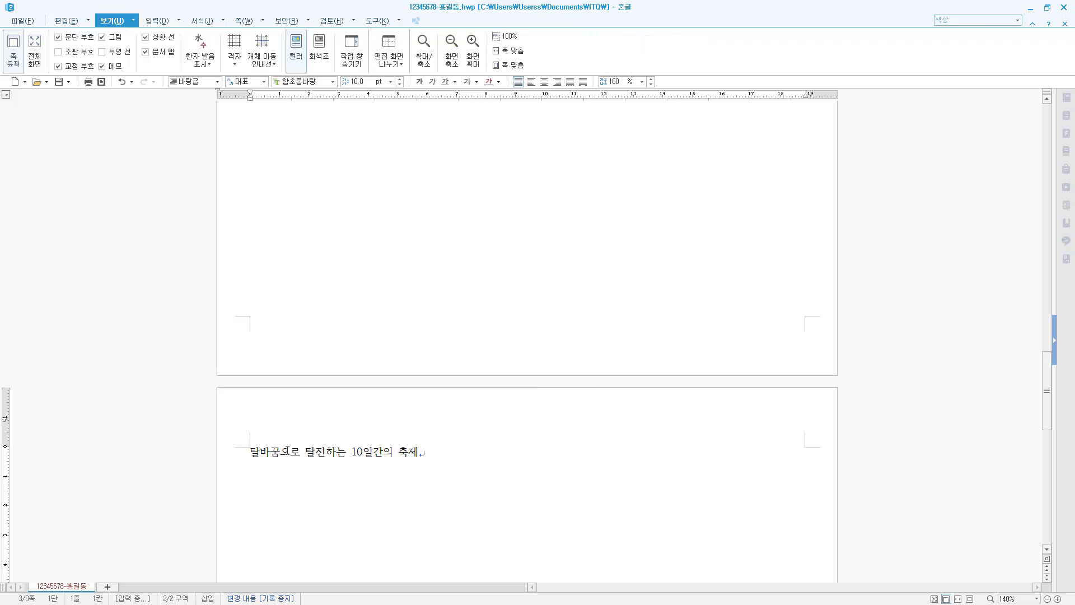
pyautogui.click(58, 52)
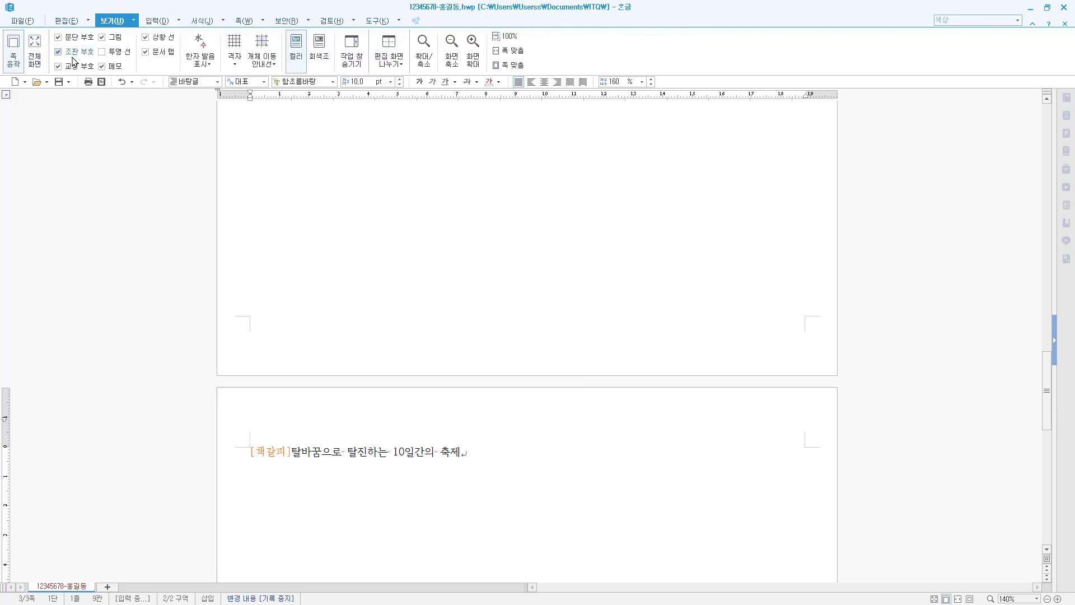
pyautogui.doubleClick(270, 451)
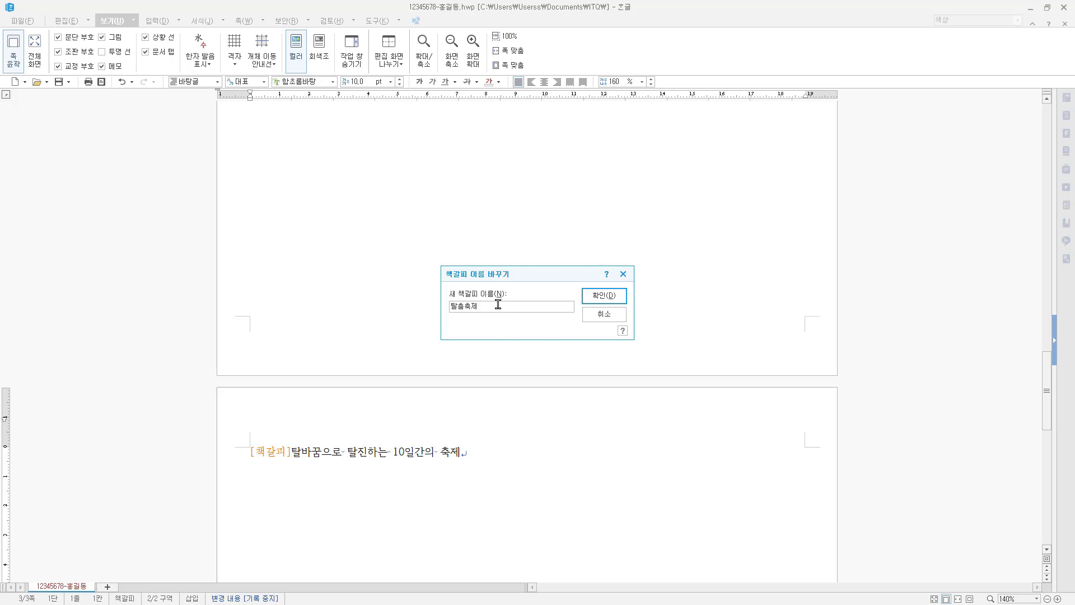
pyautogui.click(604, 296)
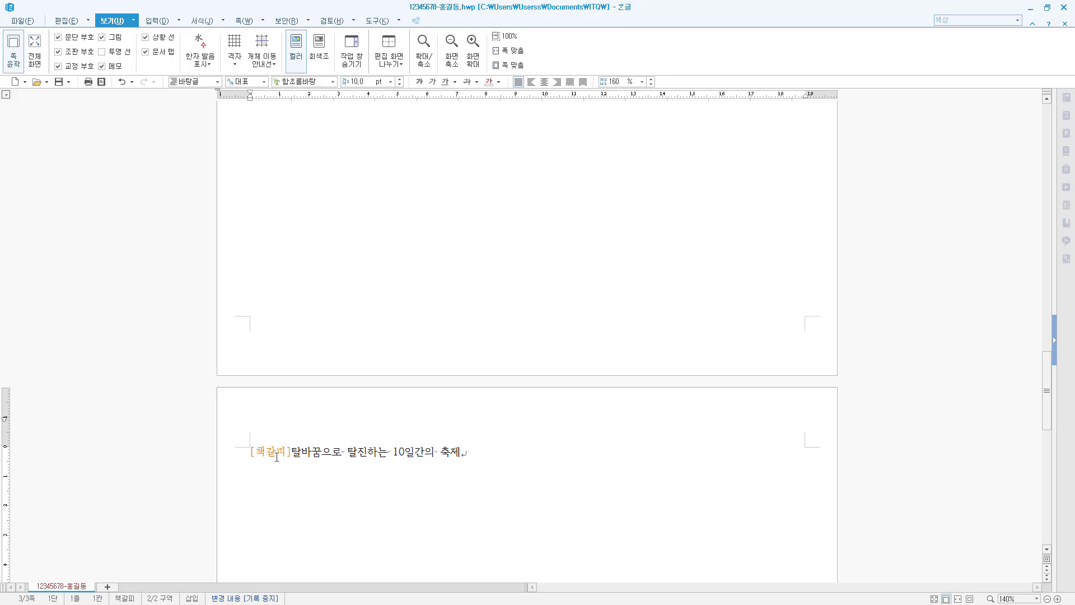
pyautogui.click(58, 52)
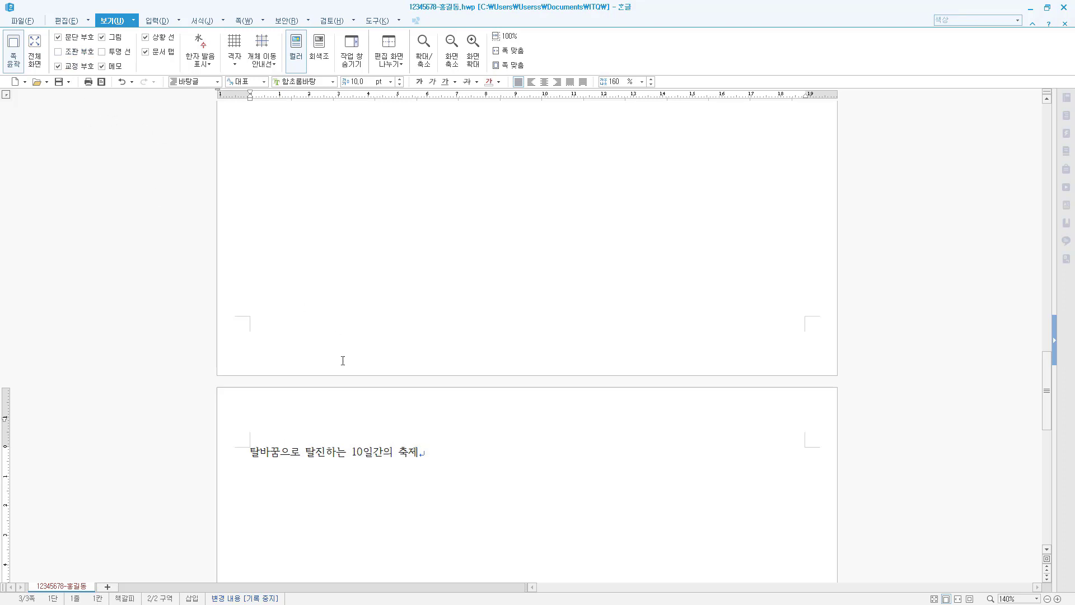
# Add a hyperlink to the "한국전통탈춤" 글맵시 that targets the bookmark "탈춤축제" in the current document.
pyautogui.scroll(5, 456, 427)
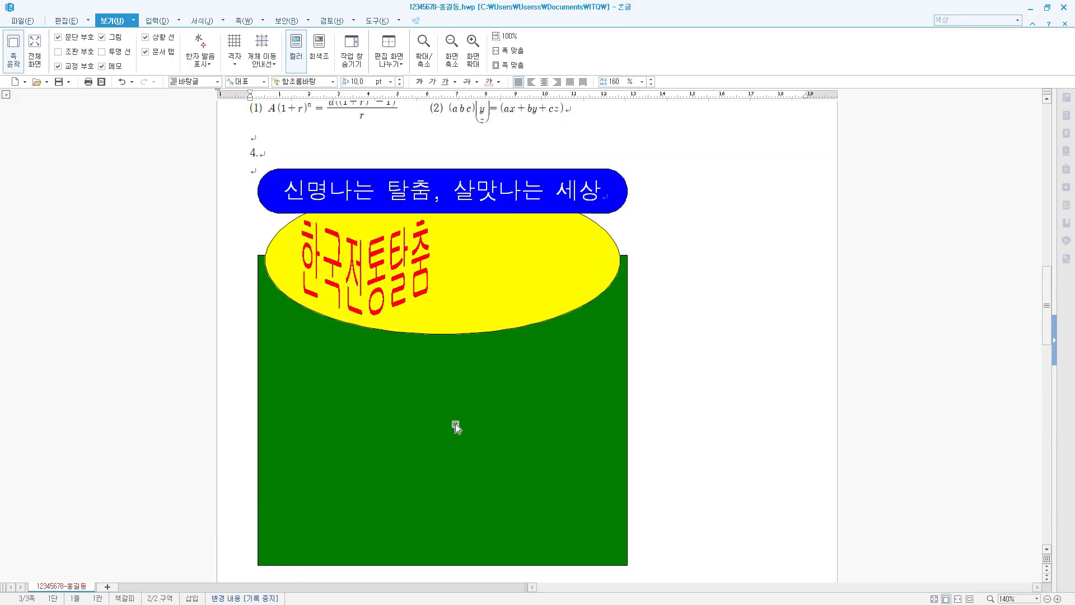
pyautogui.click(397, 289)
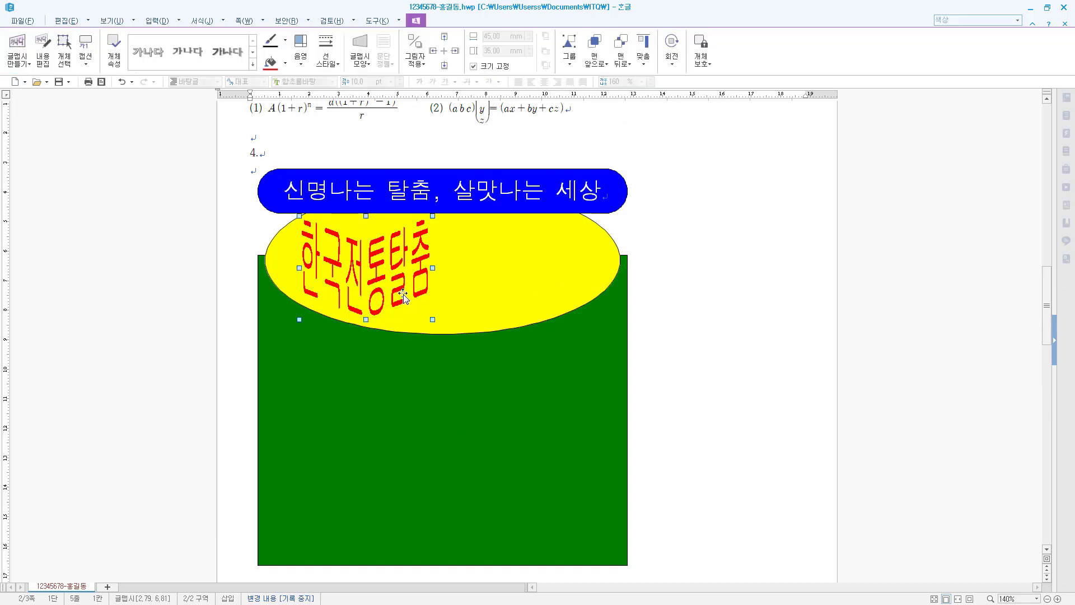
pyautogui.click(159, 20)
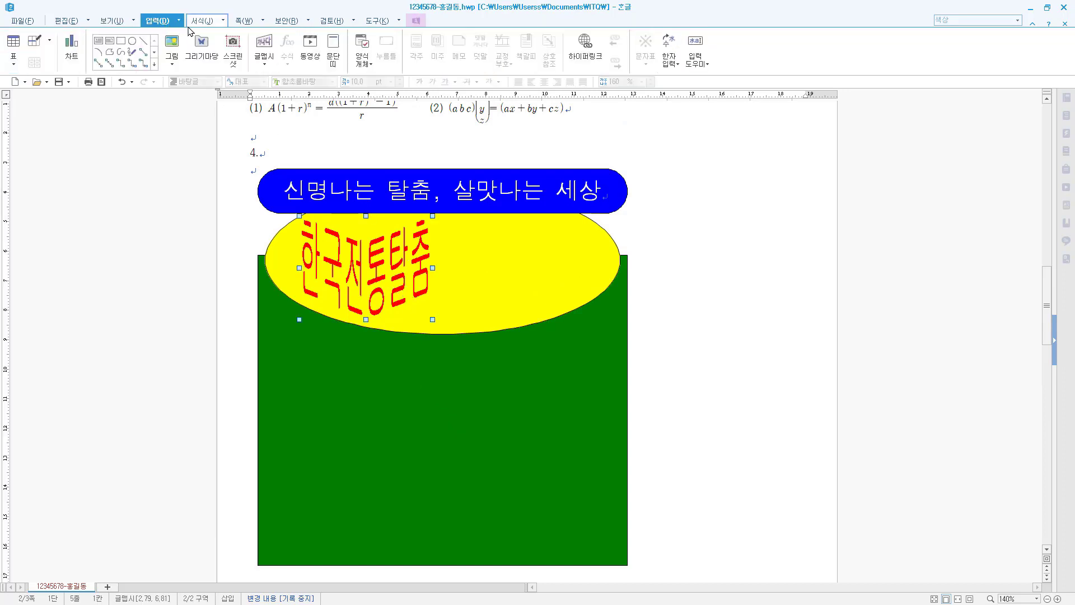
pyautogui.click(179, 22)
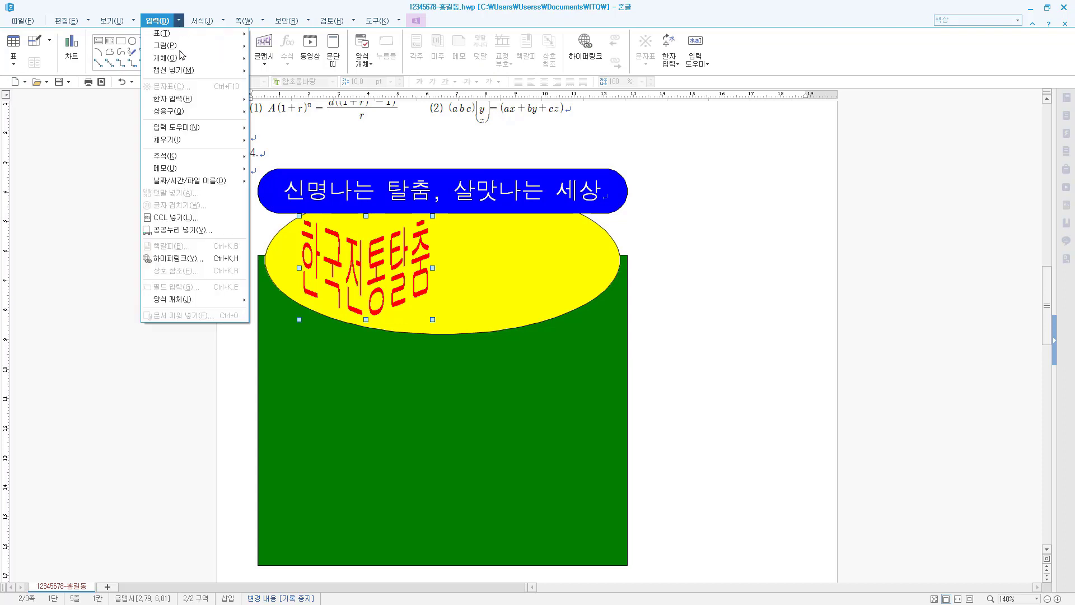
pyautogui.click(322, 280)
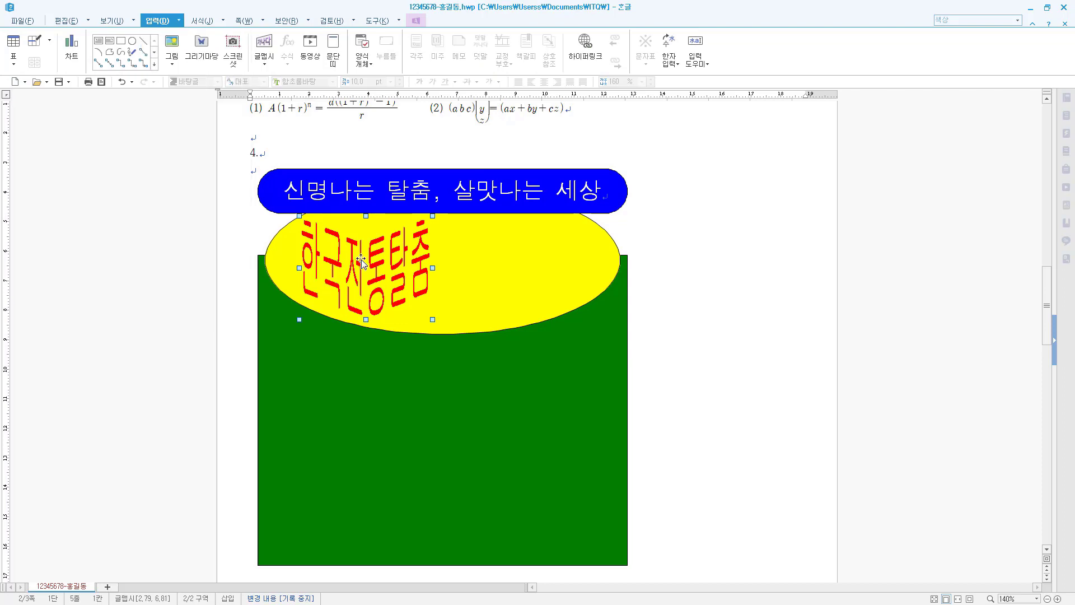
pyautogui.rightClick(361, 261)
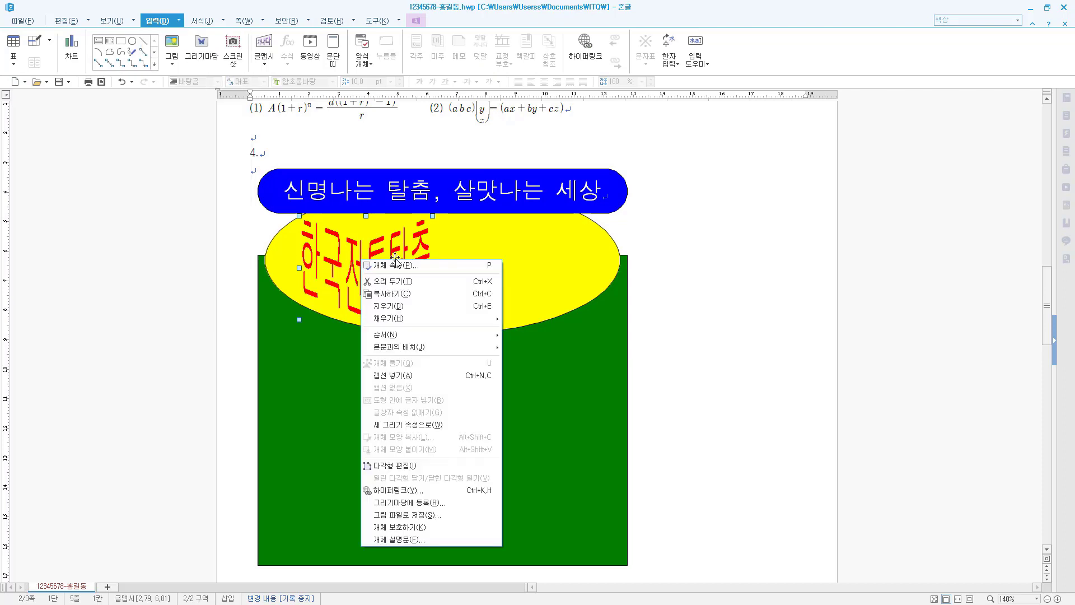
pyautogui.click(416, 490)
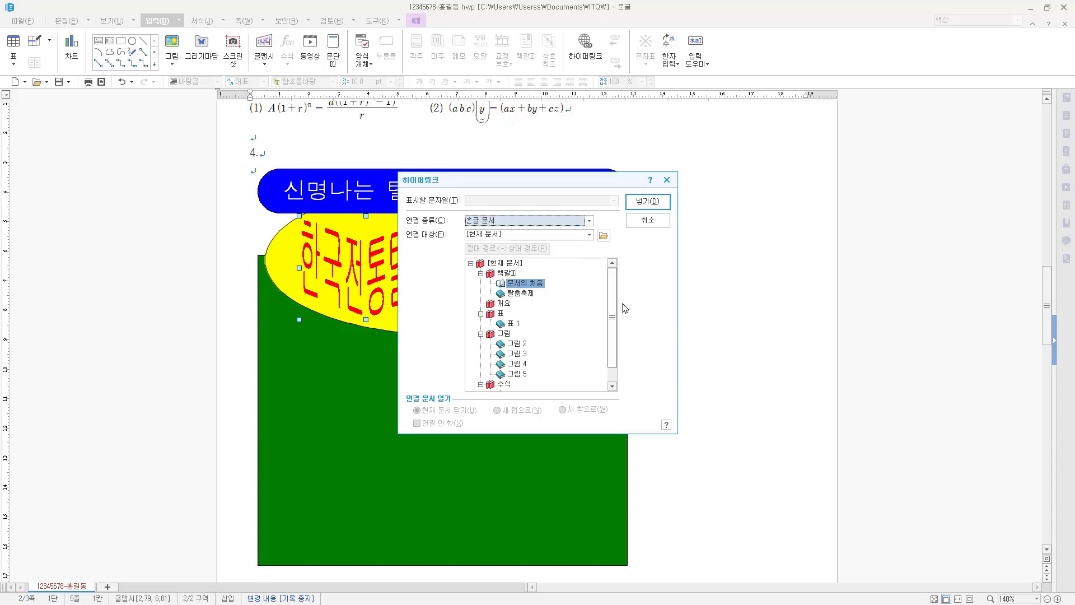
pyautogui.click(520, 293)
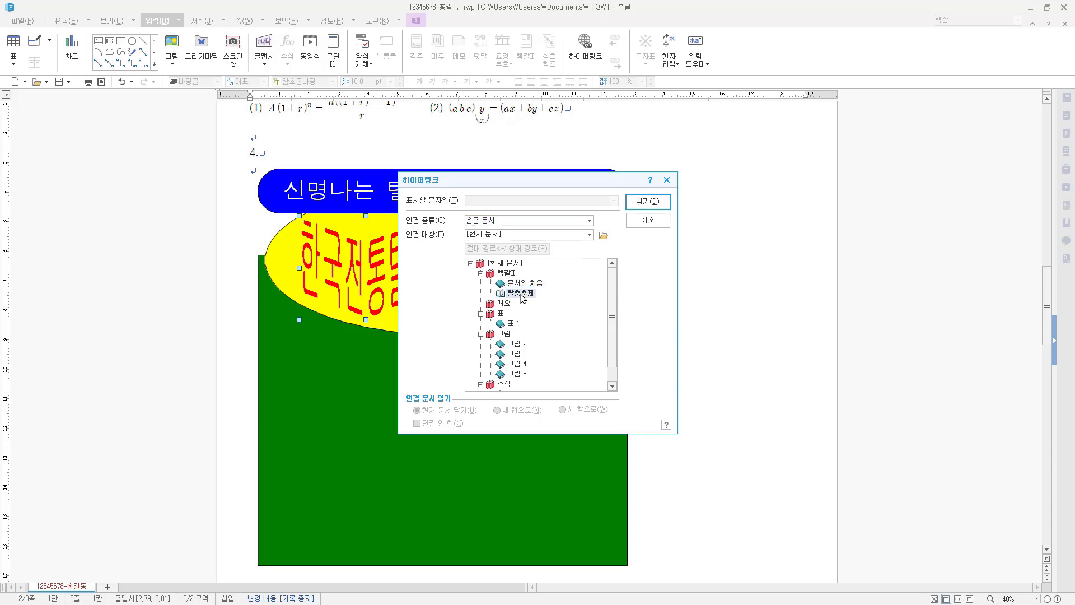
pyautogui.click(666, 197)
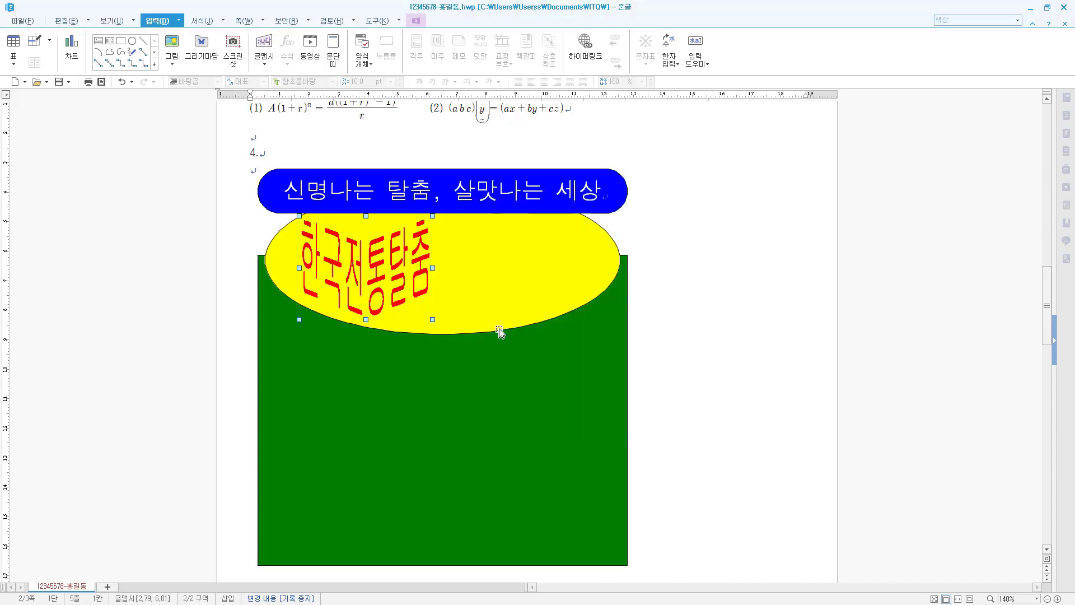
# Deselect the drawing objects and test the 글맵시's hyperlink to the page 3 title, returning to the item 4 drawing.
pyautogui.click(576, 370)
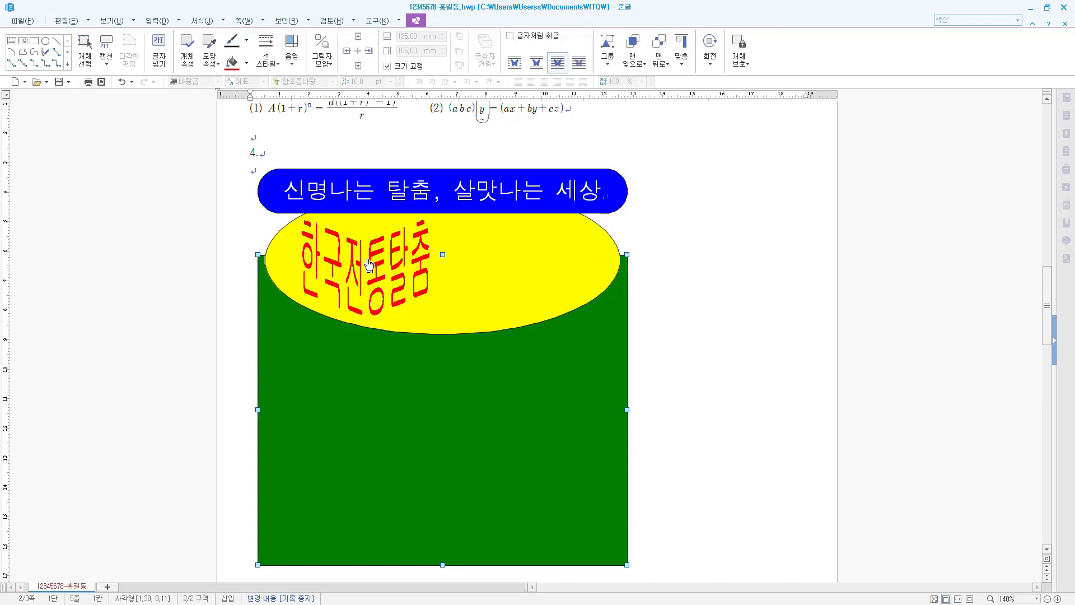
pyautogui.click(686, 413)
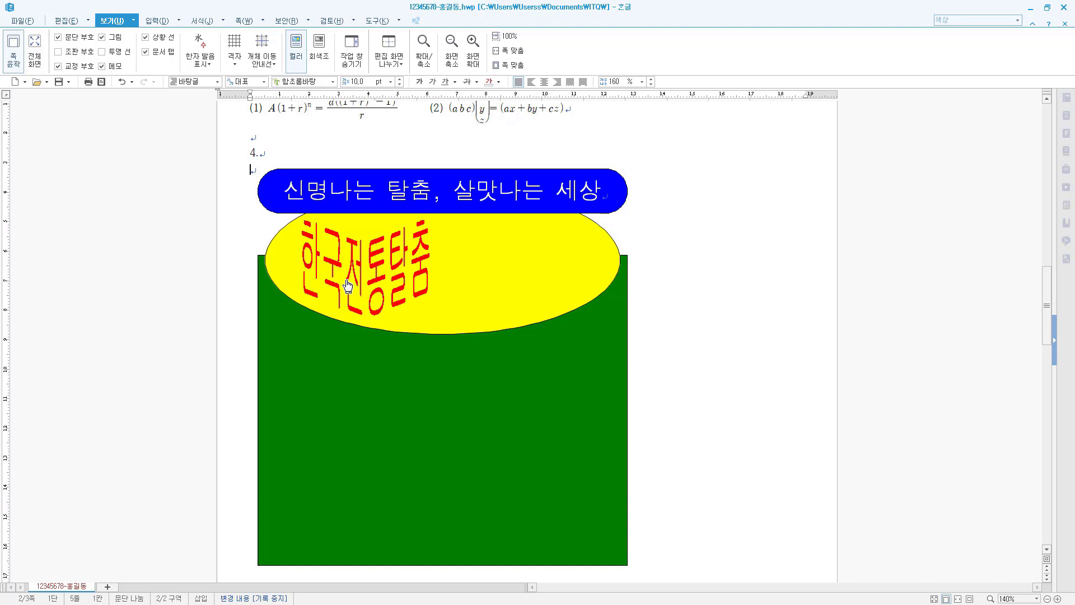
pyautogui.press('pagedown')
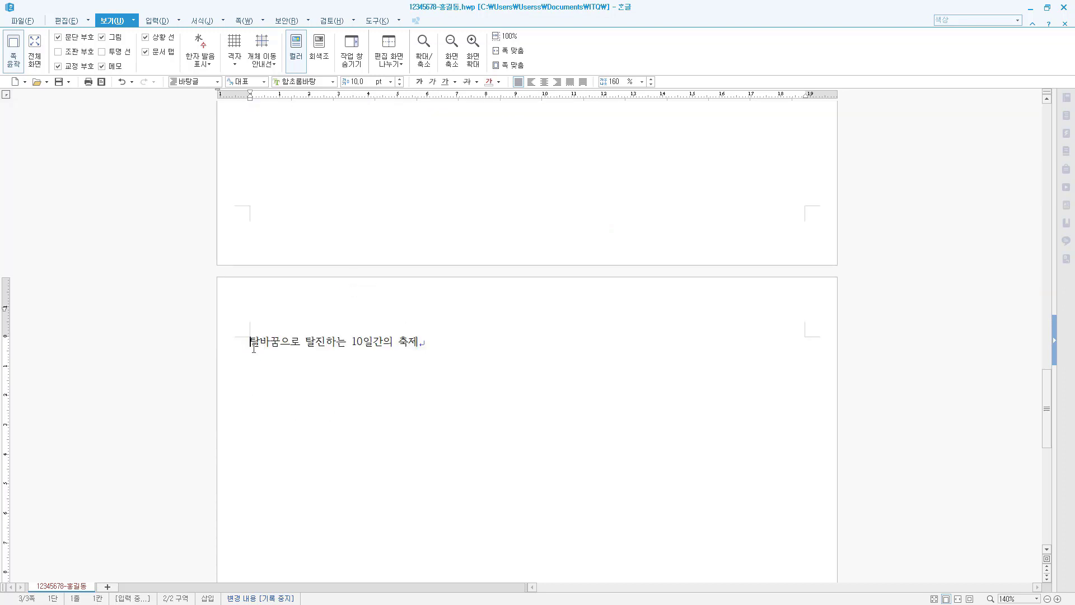
pyautogui.press('pageup')
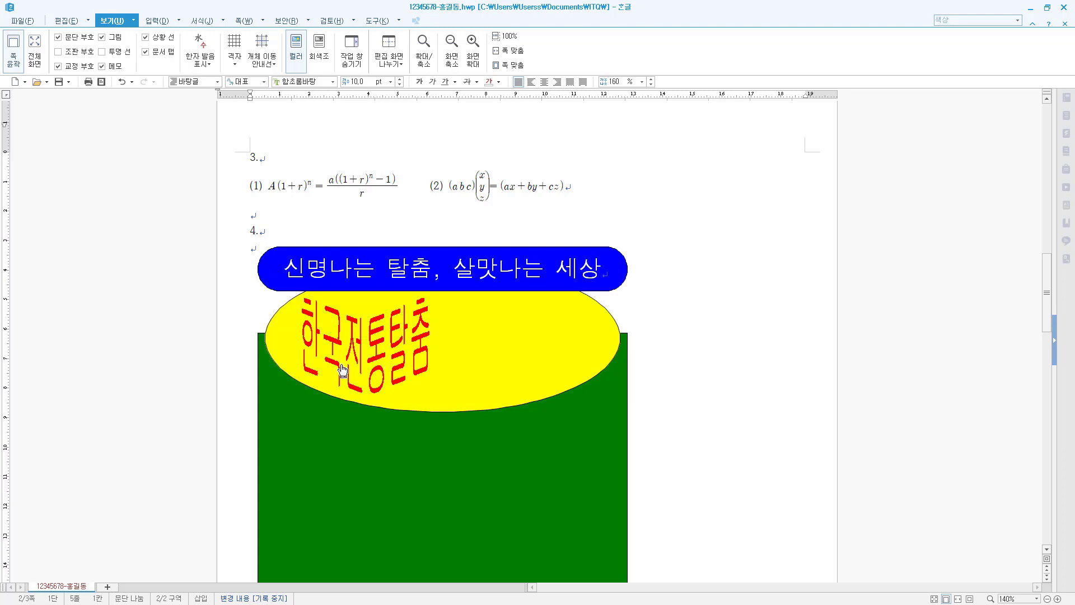
pyautogui.click(368, 356)
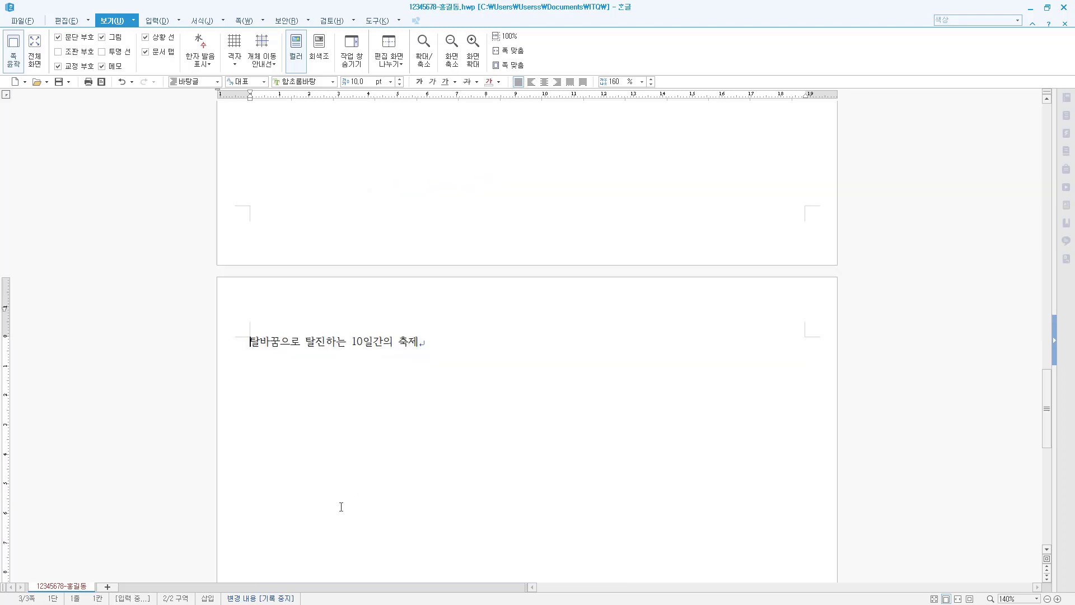
pyautogui.scroll(10, 341, 505)
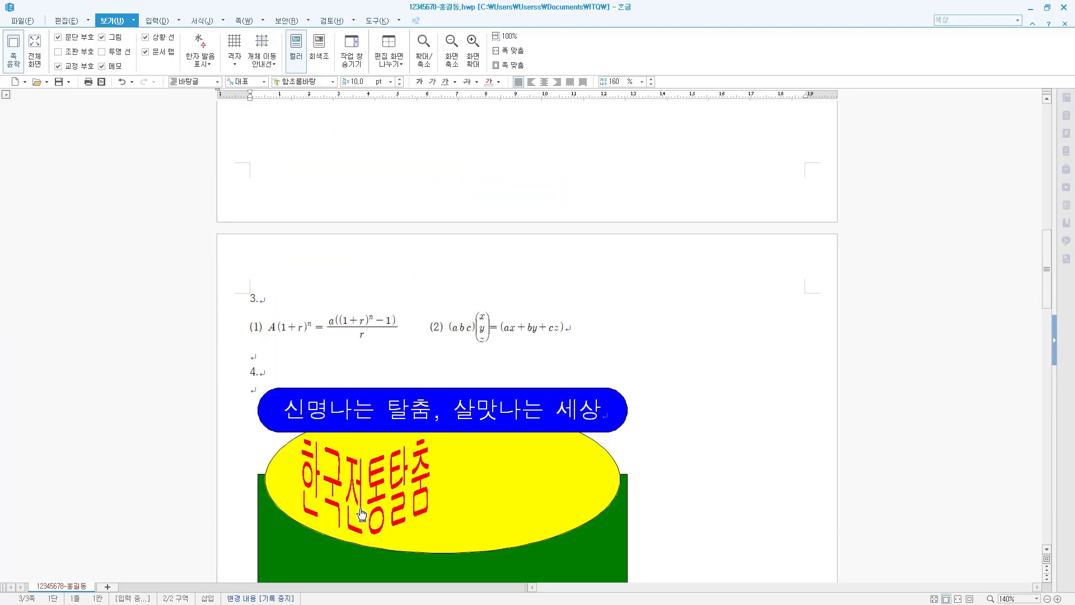
pyautogui.click(375, 488)
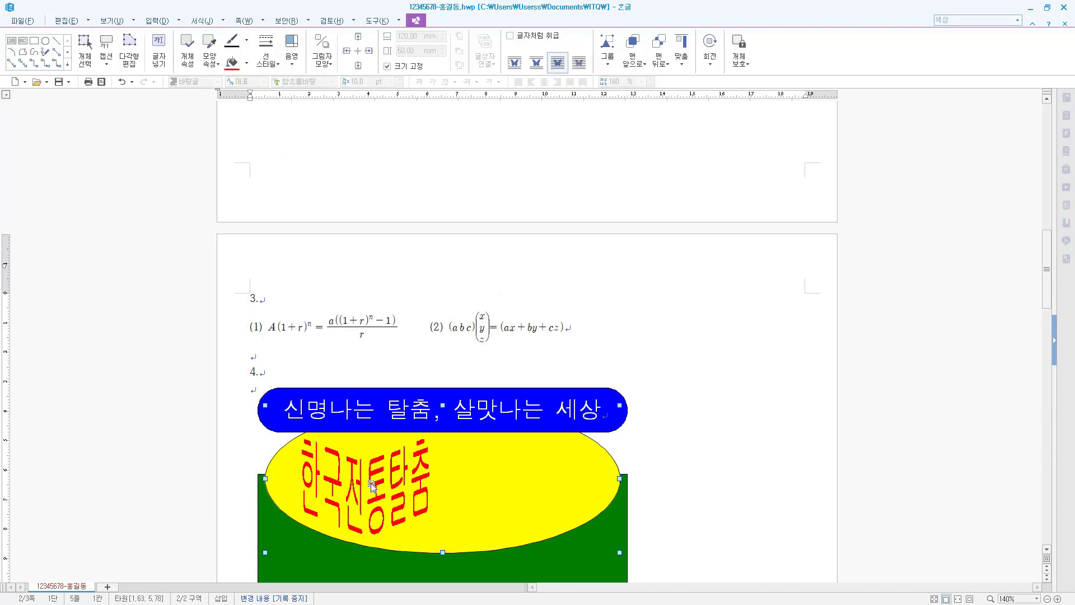
pyautogui.click(374, 511)
pyautogui.scroll(-3, 370, 493)
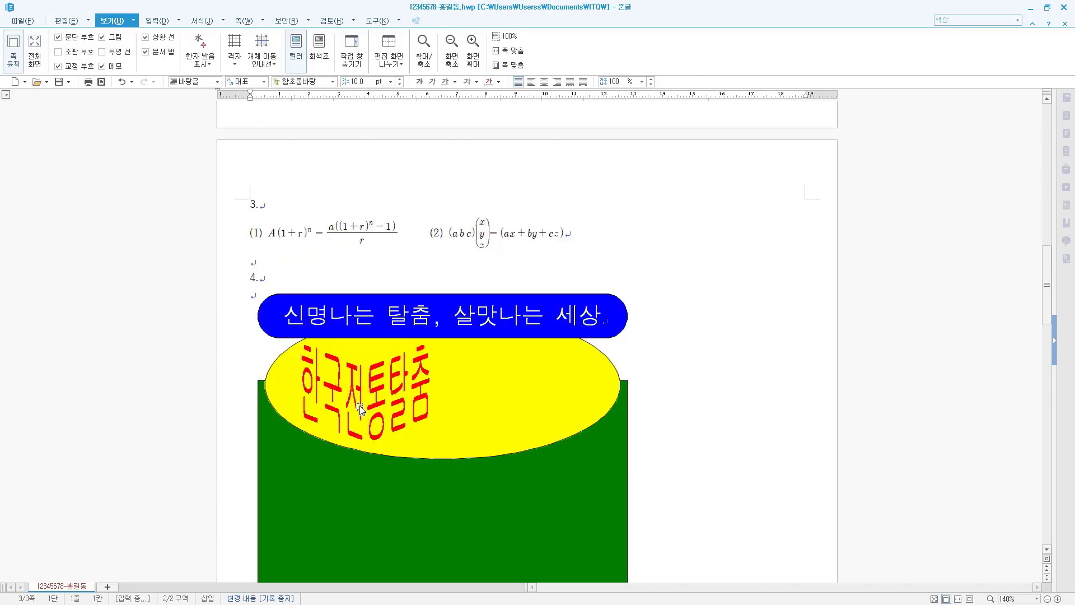
pyautogui.press('Escape')
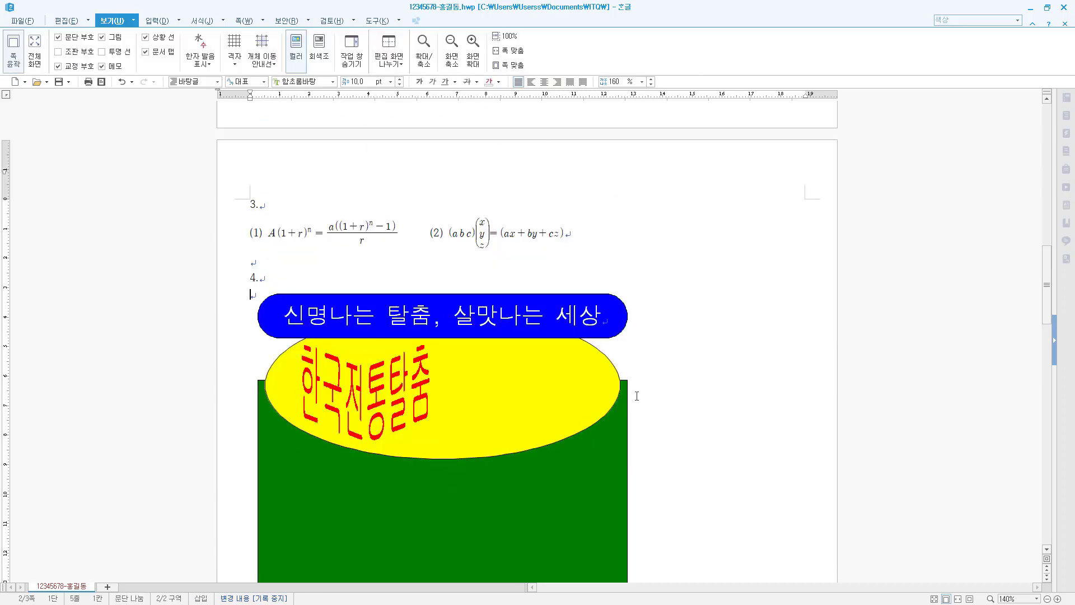
# Review the linked 글맵시 and its bookmarked title position on page 3, and go back to the item 4 drawing.
pyautogui.click(356, 400)
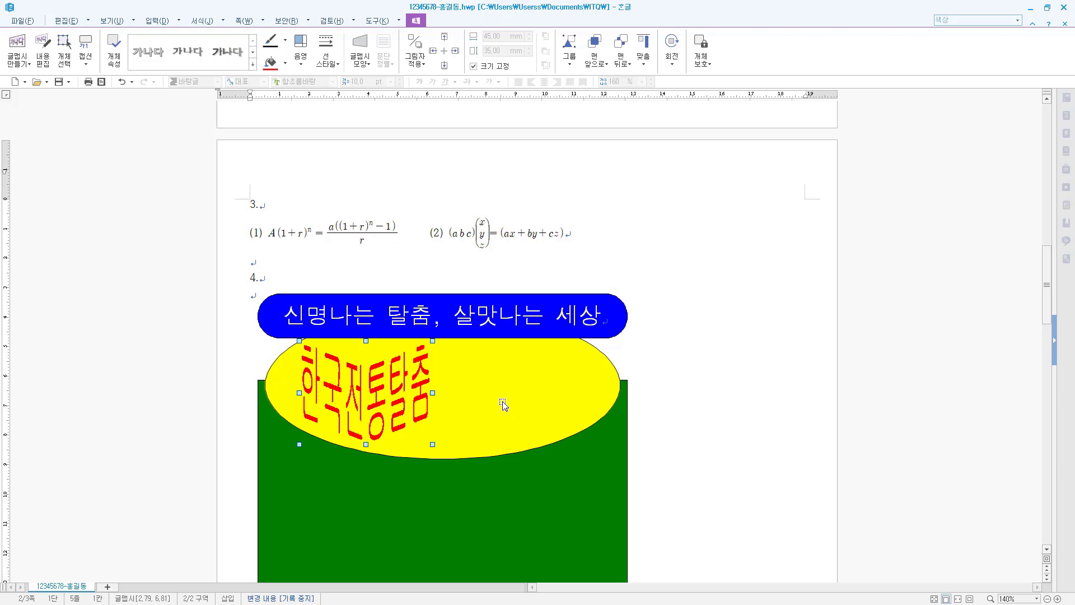
pyautogui.scroll(-10, 504, 405)
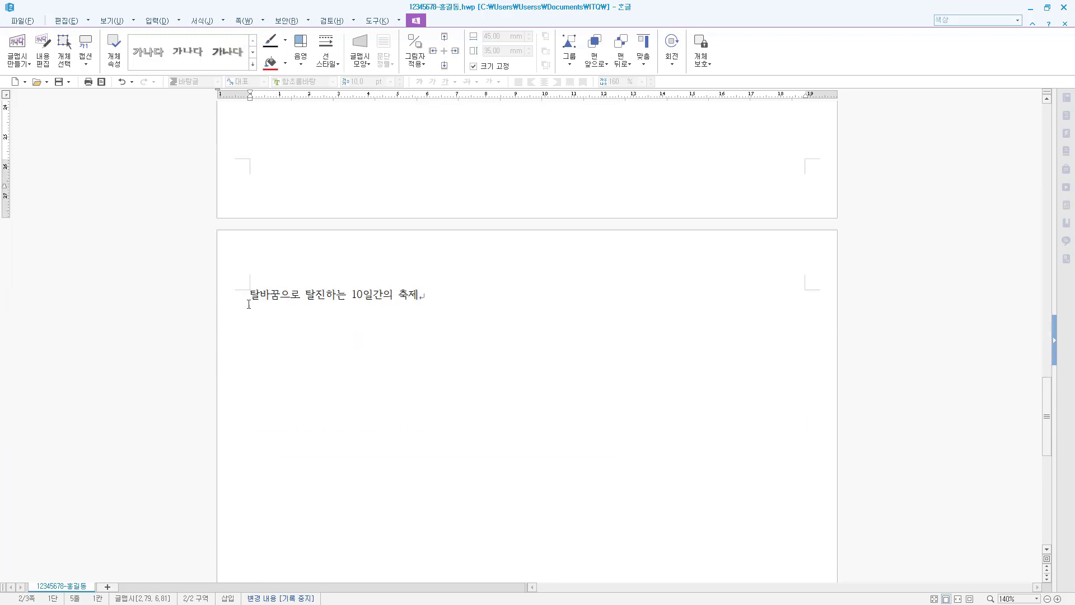
pyautogui.click(247, 297)
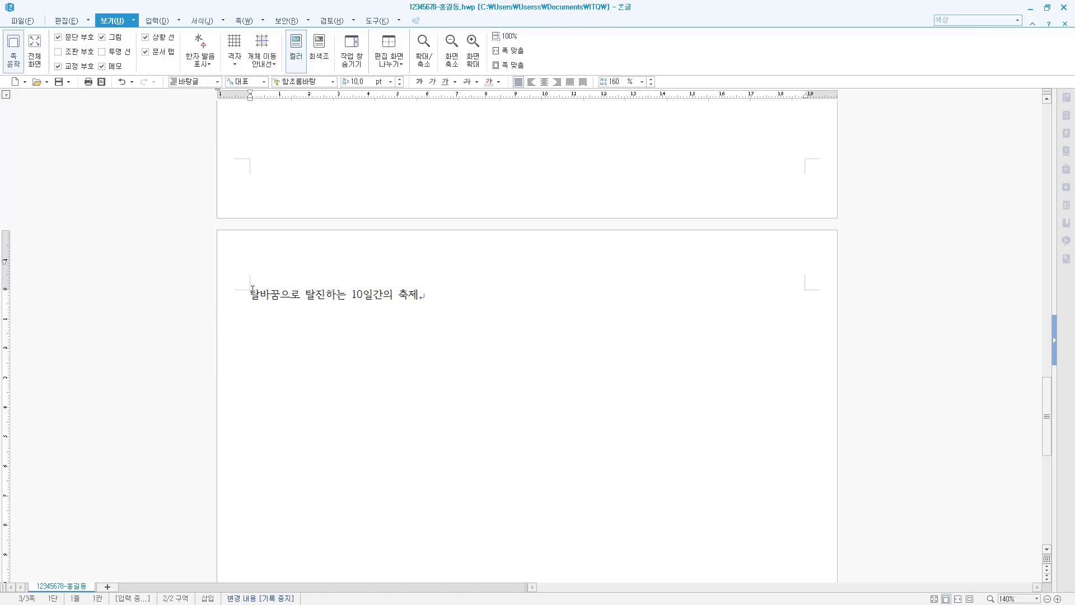
pyautogui.scroll(10, 381, 444)
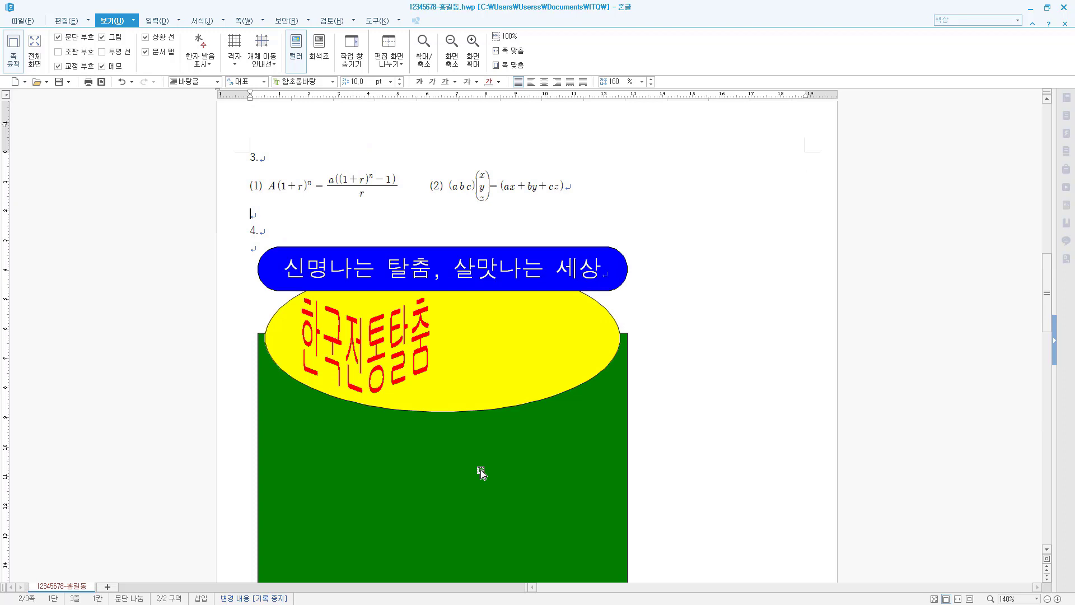
pyautogui.write('Image')
pyautogui.hotkey('ctrl', 'z')
pyautogui.hotkey('ctrl', 'shift', 'z')
pyautogui.click(233, 212)
pyautogui.press('Delete')
# Start inserting a picture and browse to the Picture folder inside the ITQ folder.
pyautogui.click(177, 21)
pyautogui.click(176, 21)
pyautogui.click(157, 21)
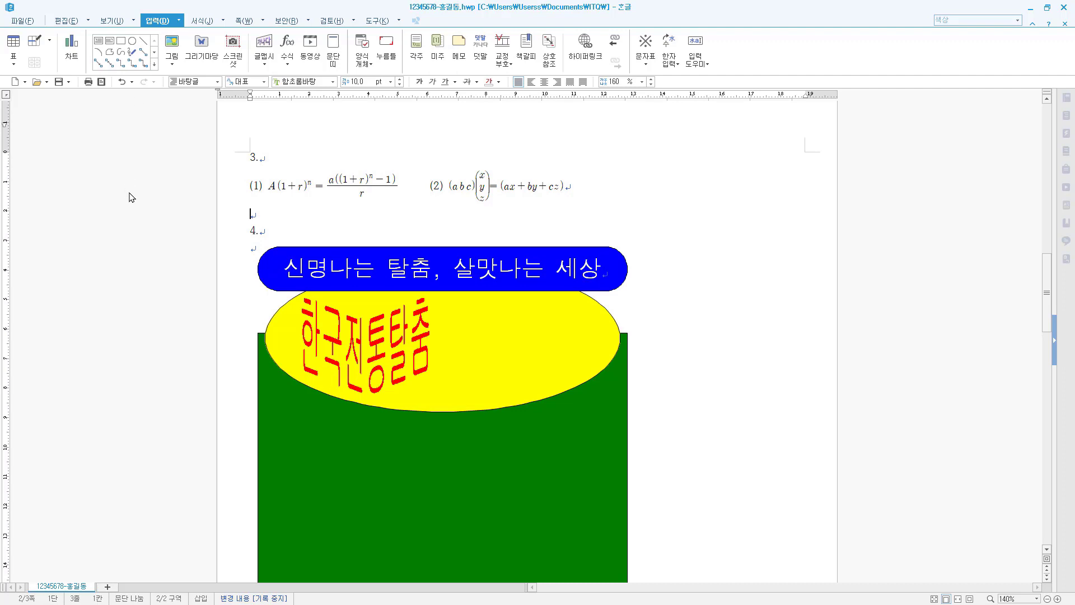
pyautogui.click(172, 47)
pyautogui.moveTo(593, 156); pyautogui.dragTo(692, 144)
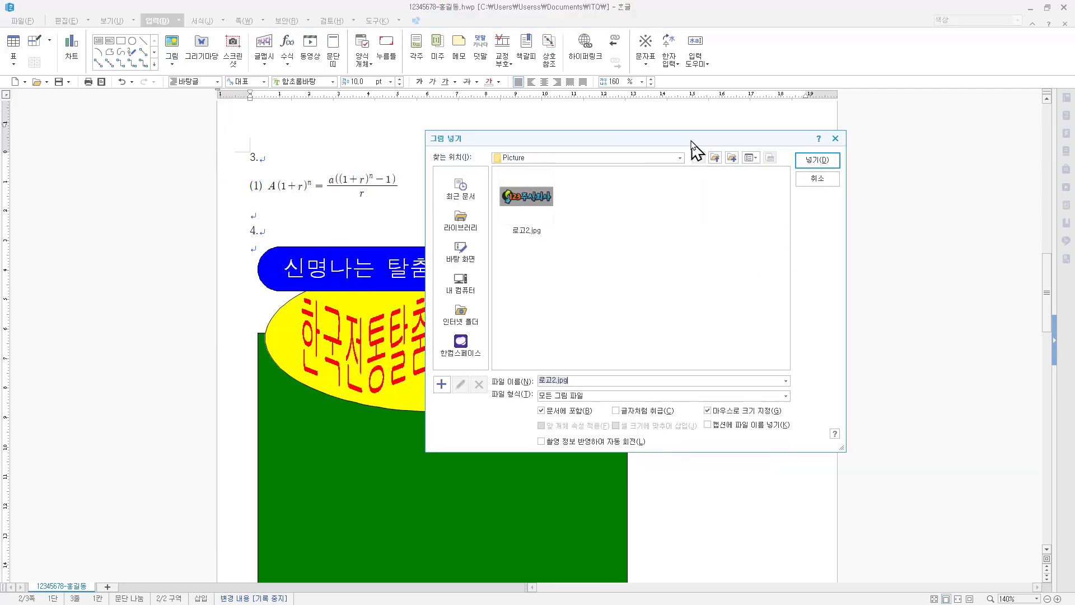
pyautogui.click(715, 157)
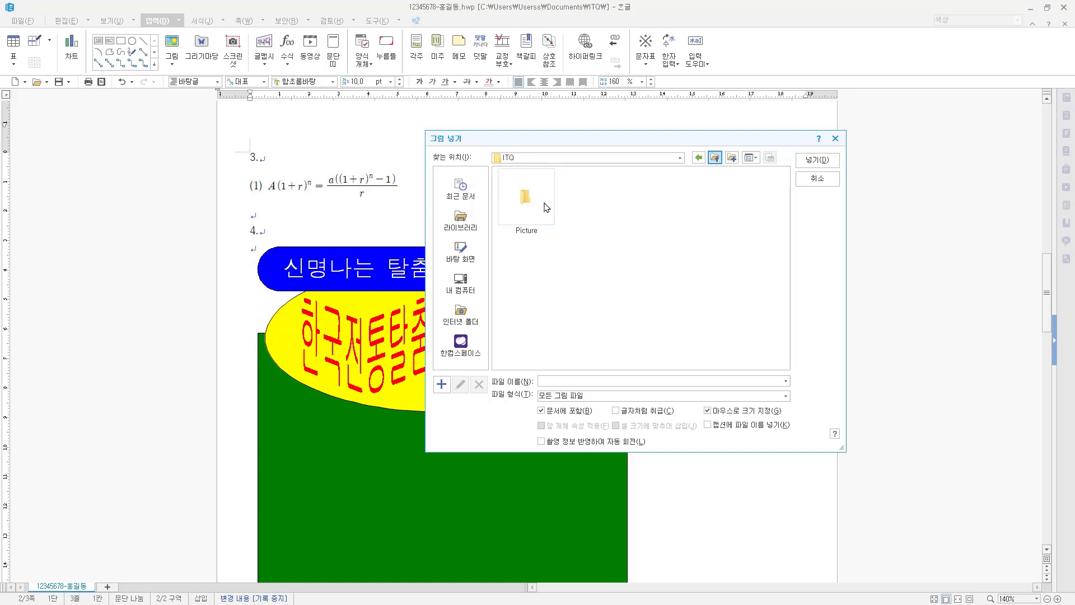
pyautogui.doubleClick(546, 208)
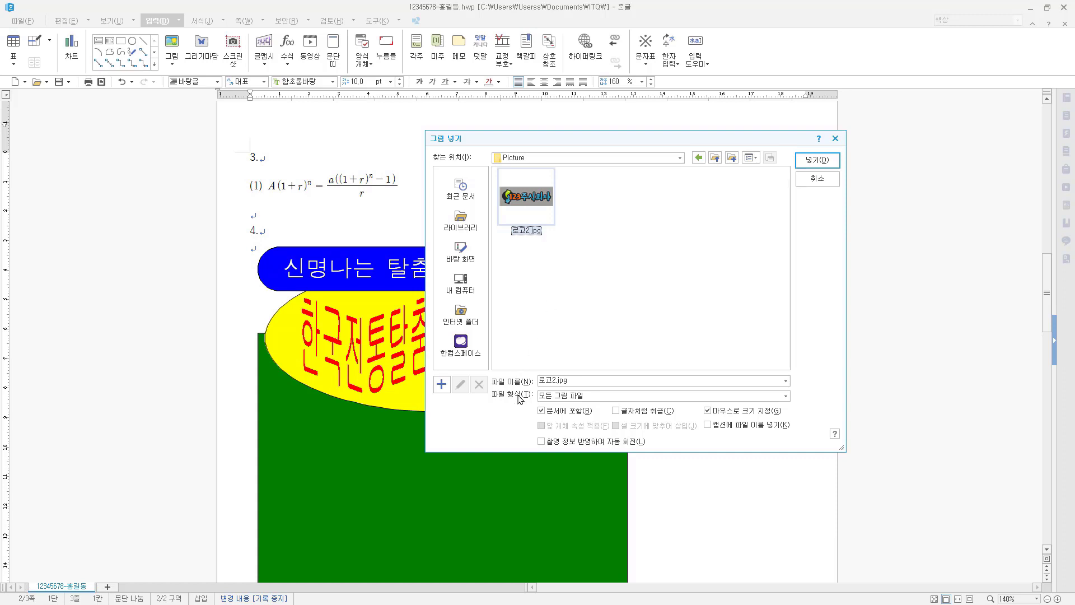
# Filter the files to JPG and insert 로고2.jpg beside the 글맵시 on the yellow ellipse, about 51 × 19 mm.
pyautogui.click(584, 398)
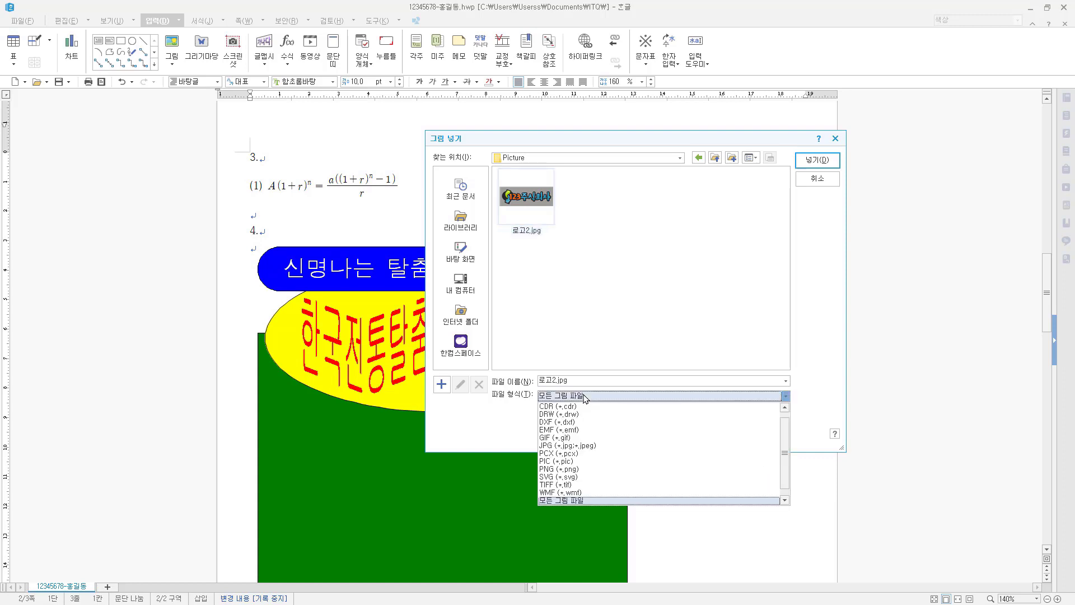
pyautogui.scroll(2, 584, 398)
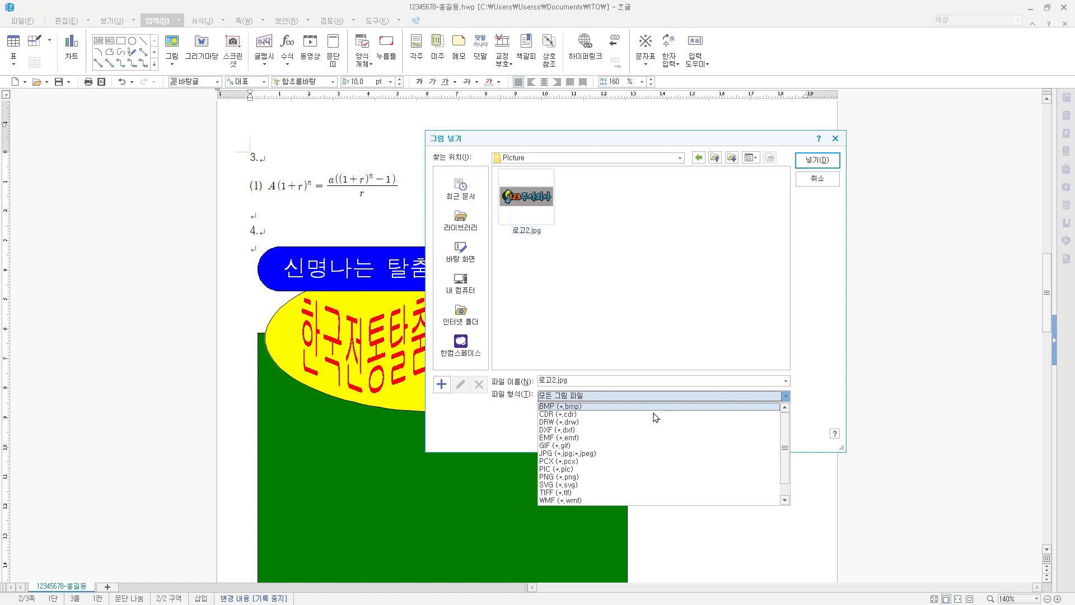
pyautogui.scroll(-1, 653, 415)
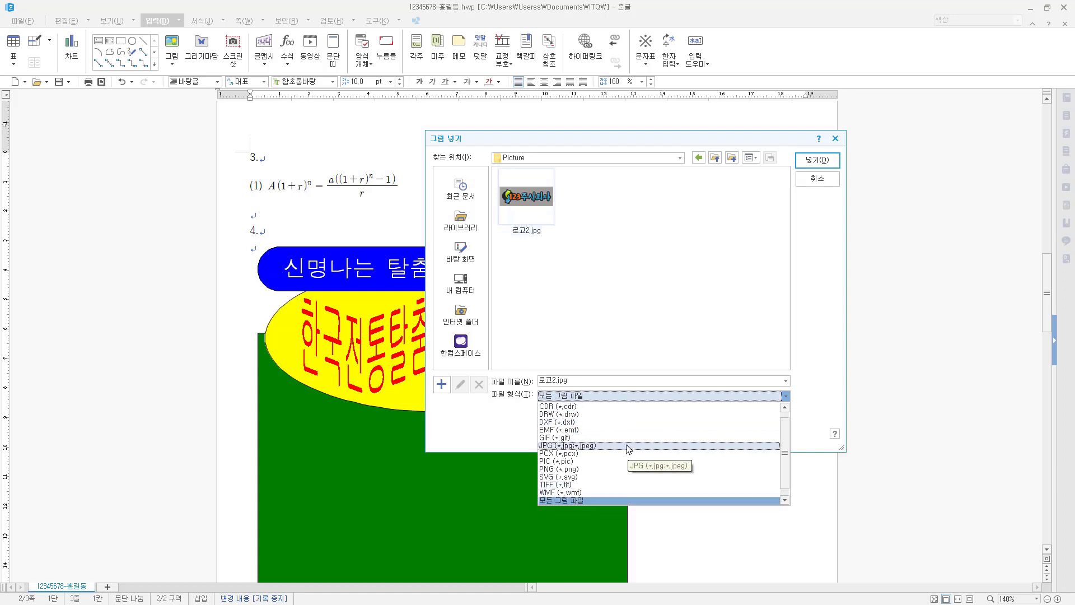
pyautogui.click(589, 446)
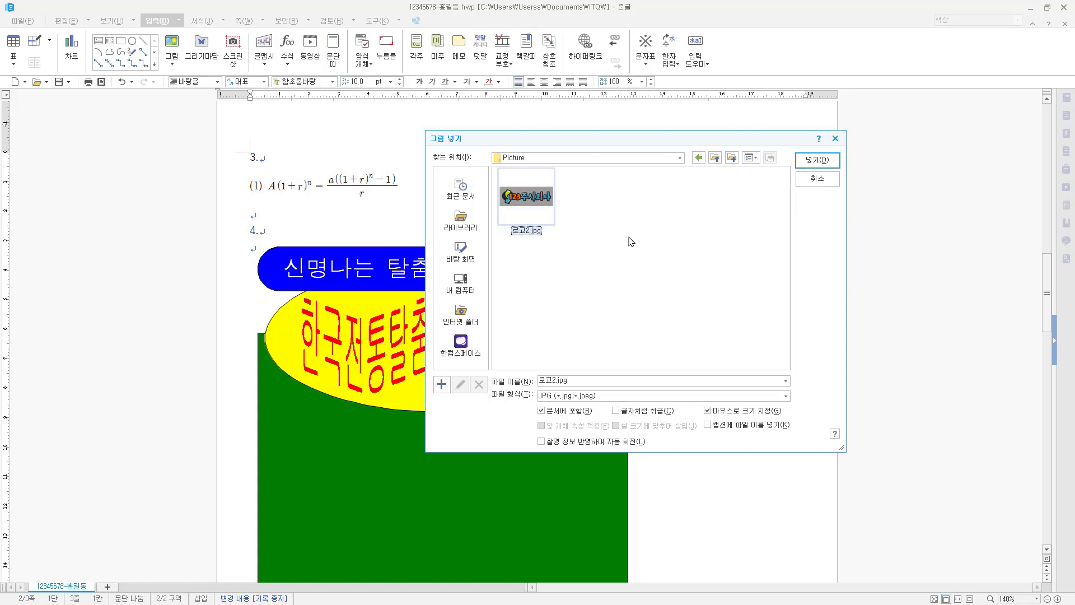
pyautogui.click(819, 160)
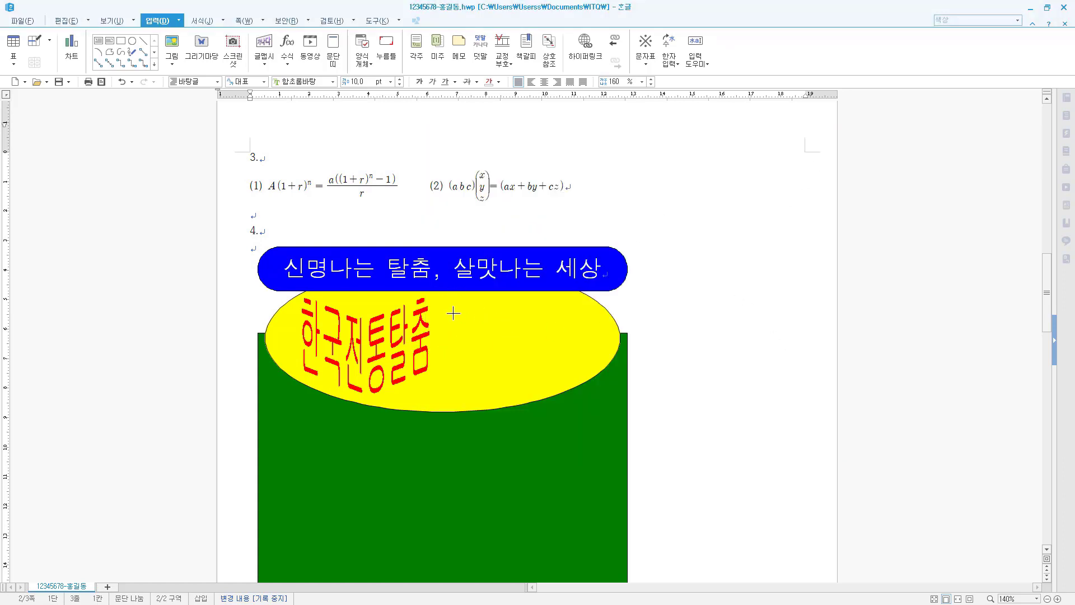
pyautogui.moveTo(449, 302); pyautogui.dragTo(536, 360)
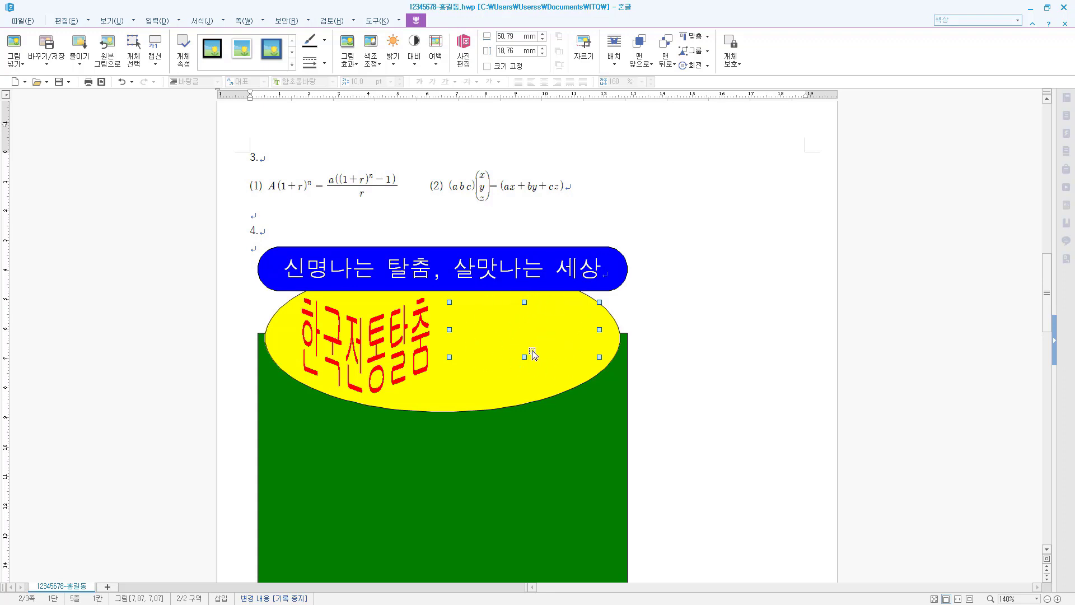
# Set the logo picture's width to 40 mm and height to 30 mm, and fix its size.
pyautogui.rightClick(531, 307)
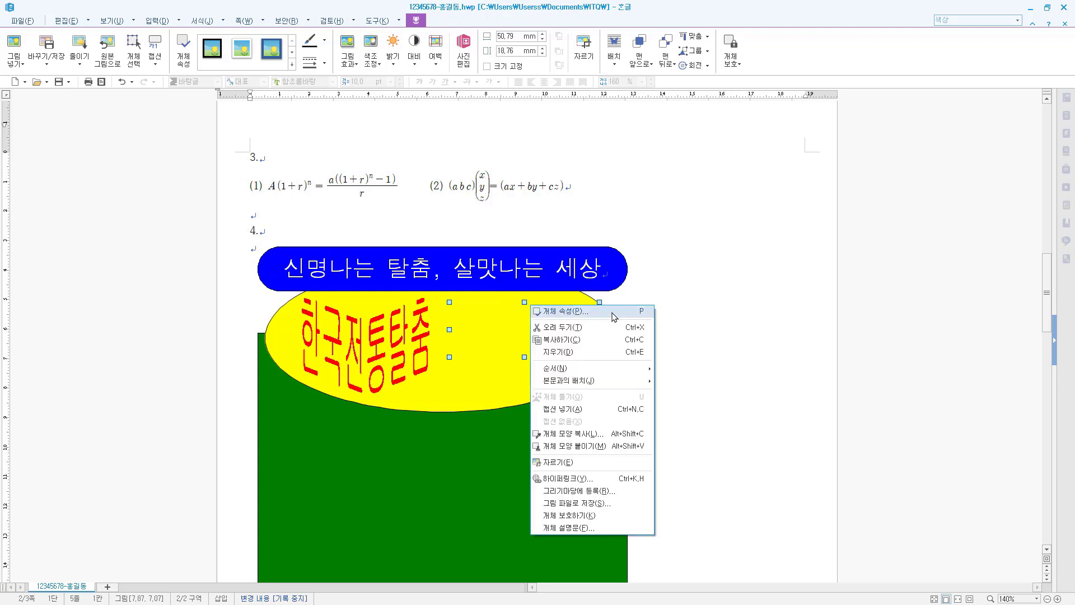
pyautogui.click(615, 317)
pyautogui.moveTo(563, 177); pyautogui.dragTo(725, 172)
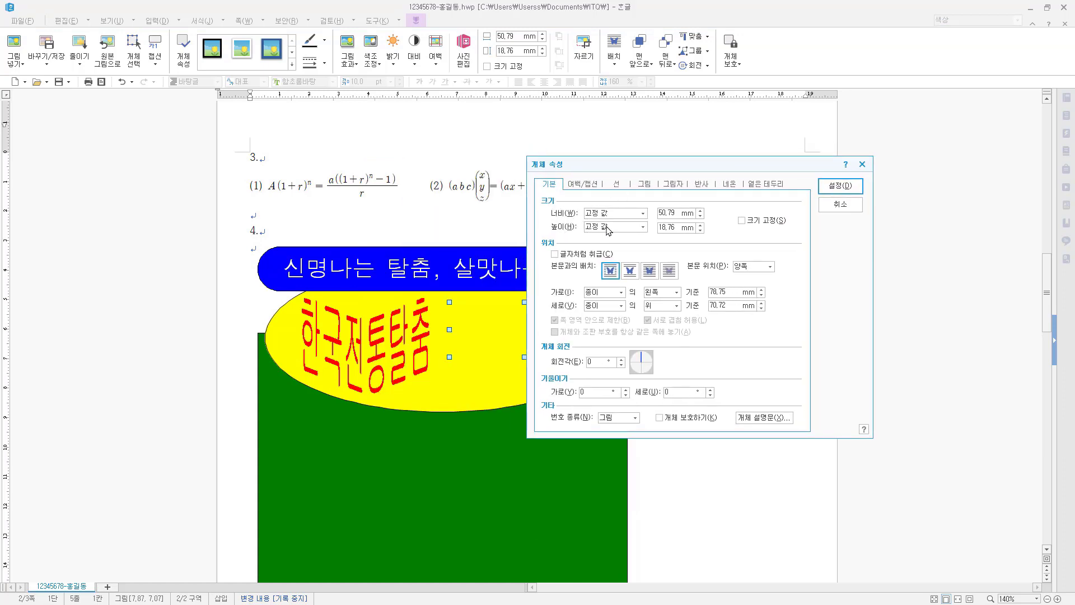
pyautogui.doubleClick(673, 211)
pyautogui.write('40')
pyautogui.press('Tab')
pyautogui.press('Tab')
pyautogui.write('30')
pyautogui.click(742, 221)
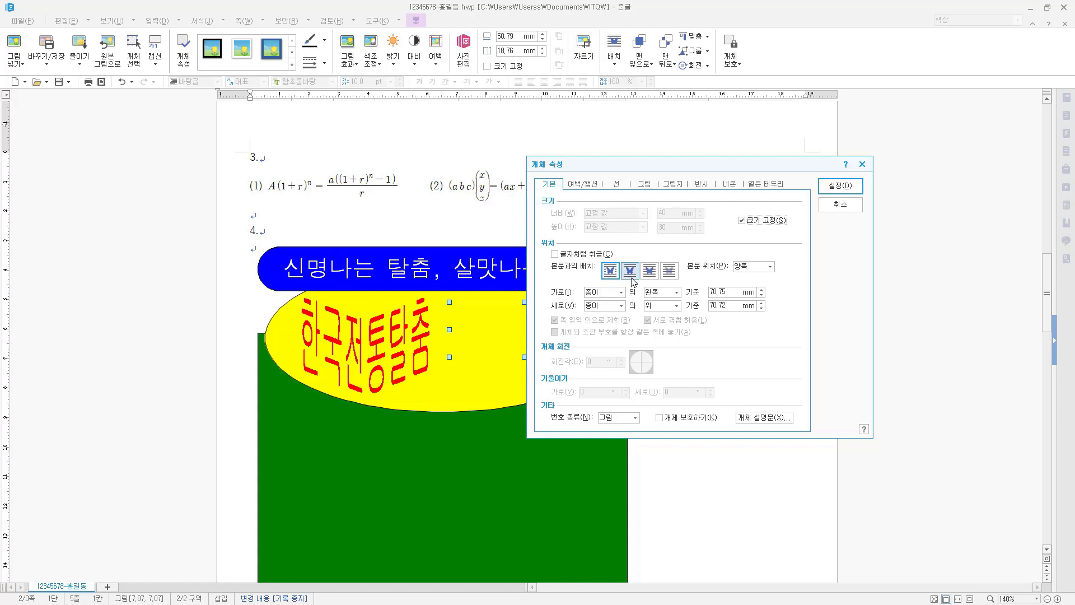
# Place the logo picture in front of the text (글 앞으로) and apply the 회색조 picture effect.
pyautogui.click(649, 272)
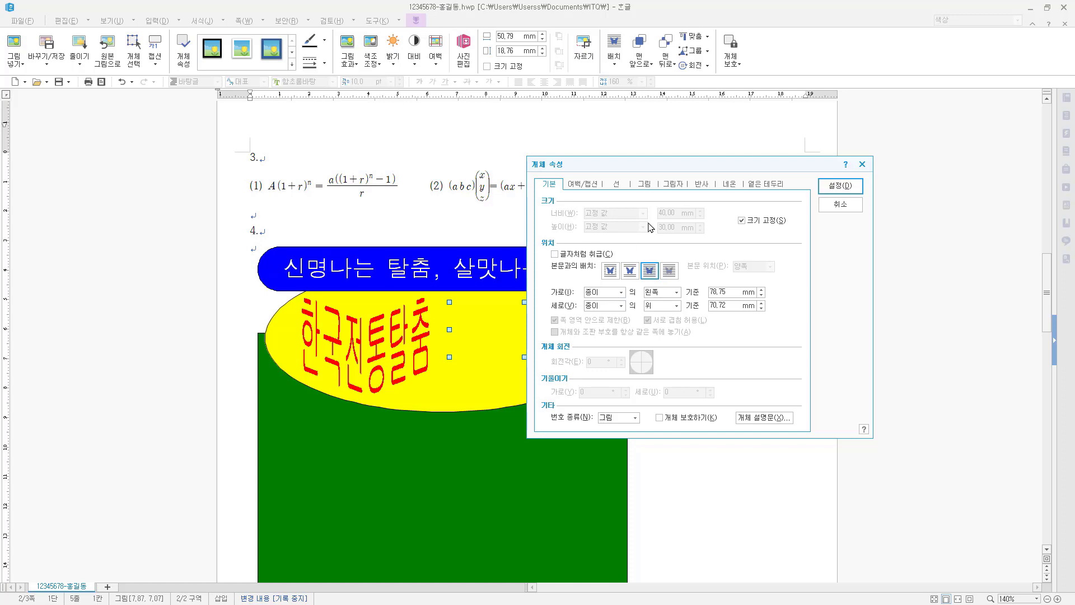
pyautogui.moveTo(693, 168); pyautogui.dragTo(673, 148)
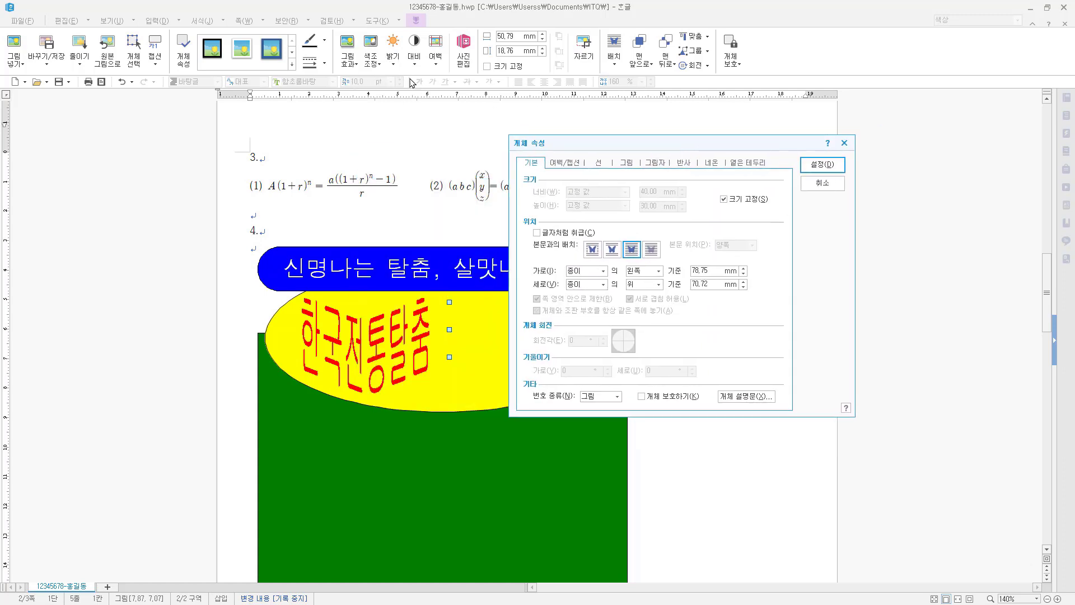
pyautogui.click(627, 162)
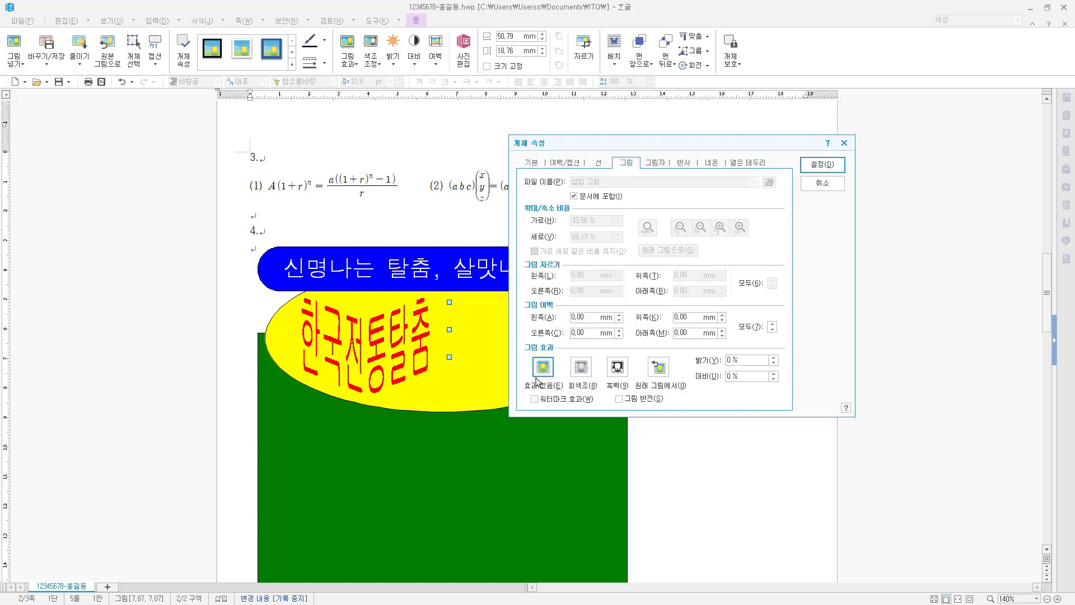
pyautogui.click(583, 371)
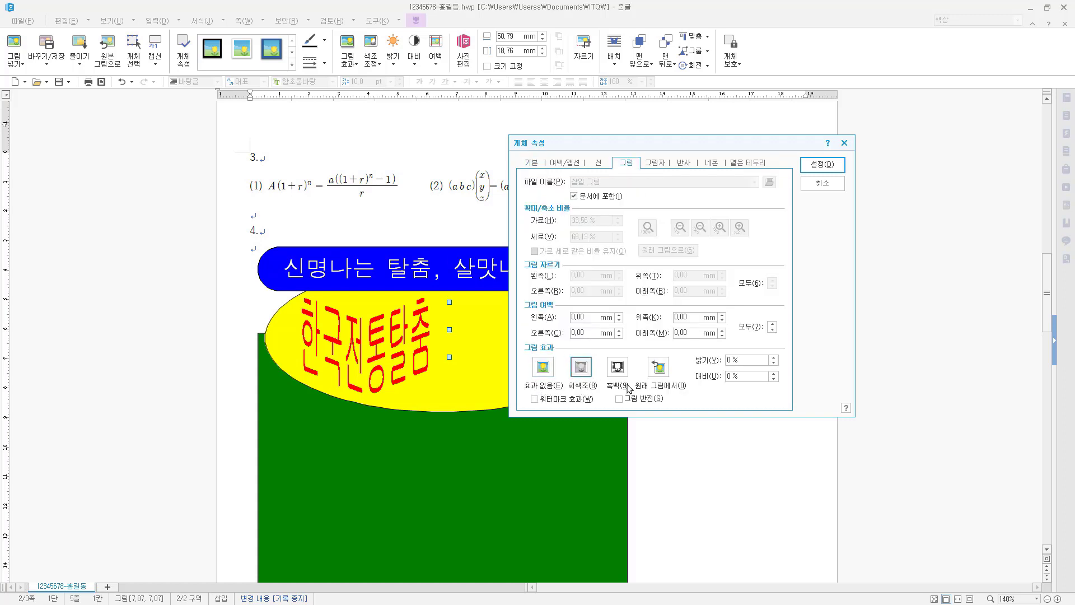
pyautogui.click(823, 165)
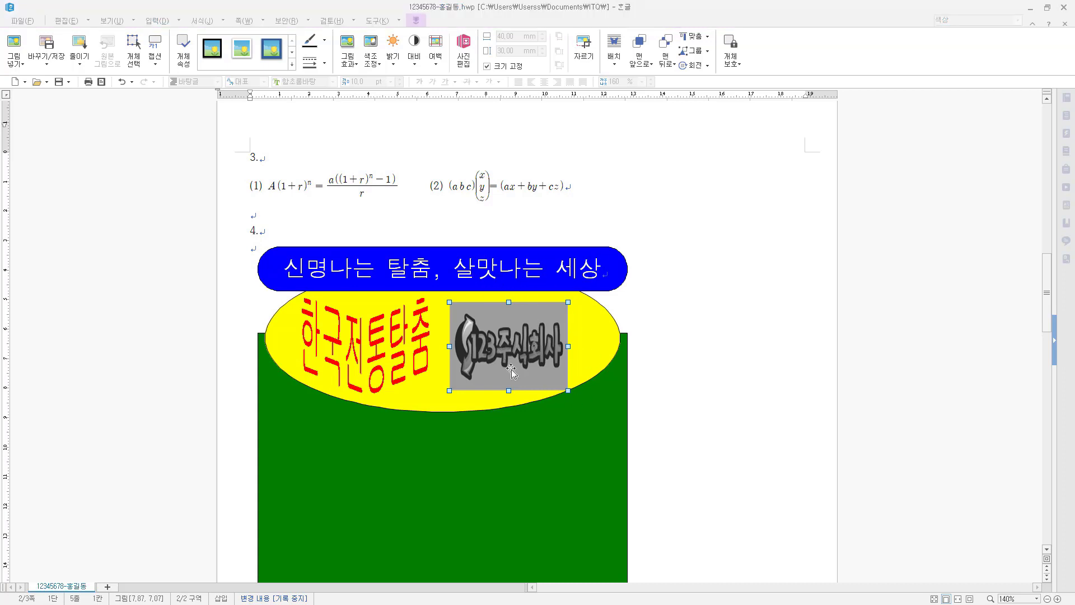
# Nudge the logo picture slightly upward within the yellow ellipse.
pyautogui.moveTo(521, 347); pyautogui.dragTo(520, 350)
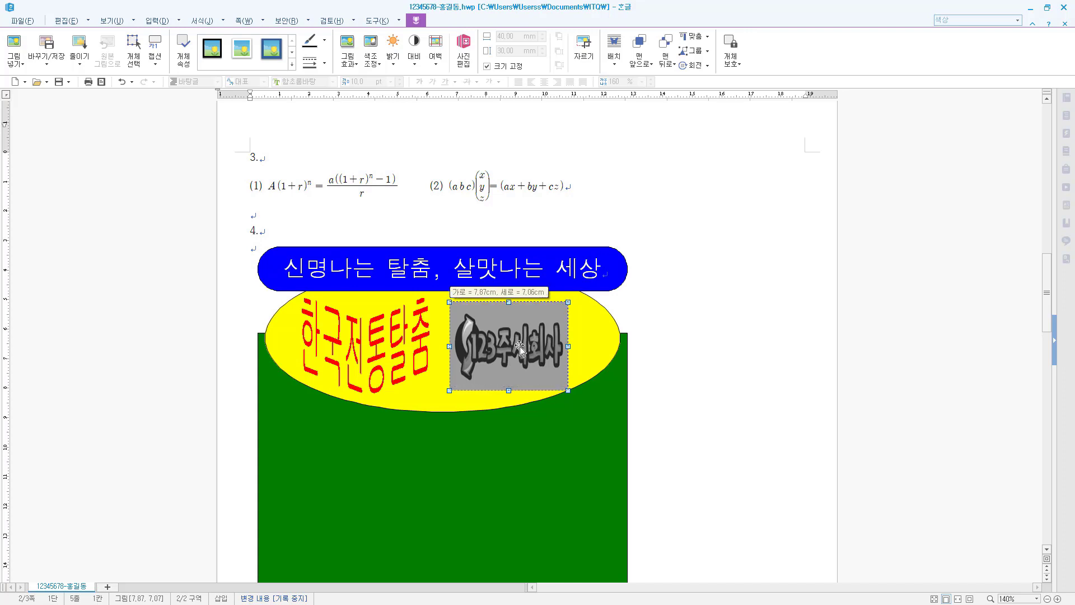
pyautogui.doubleClick(520, 348)
pyautogui.click(677, 192)
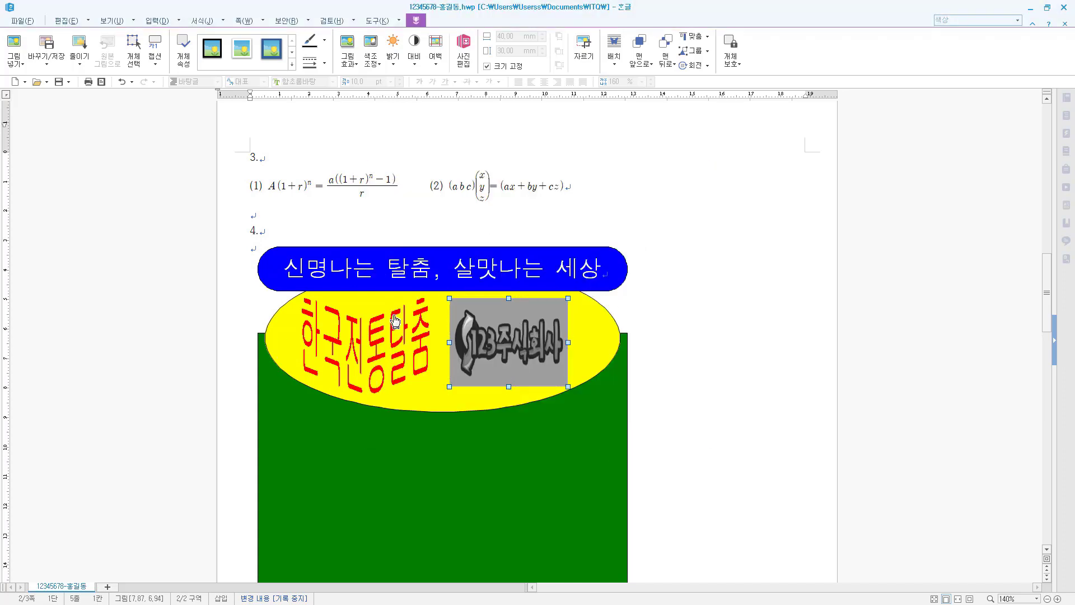
# Draw a small upright rectangle about 4.7 × 10.2 mm in the upper-left part of the green rectangle.
pyautogui.scroll(-3, 554, 318)
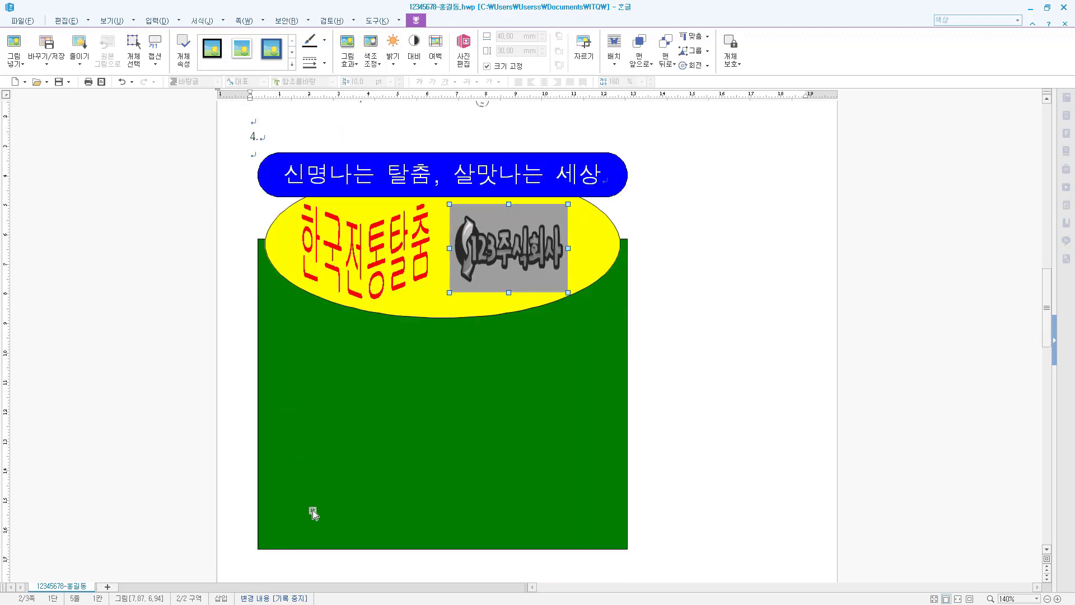
pyautogui.scroll(-2, 531, 472)
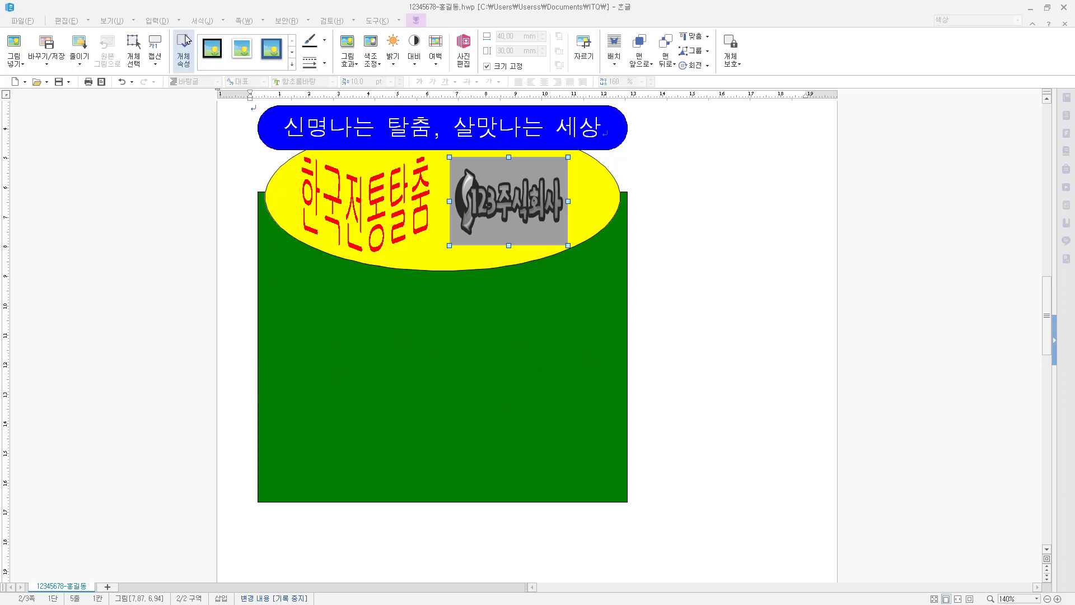
pyautogui.click(158, 21)
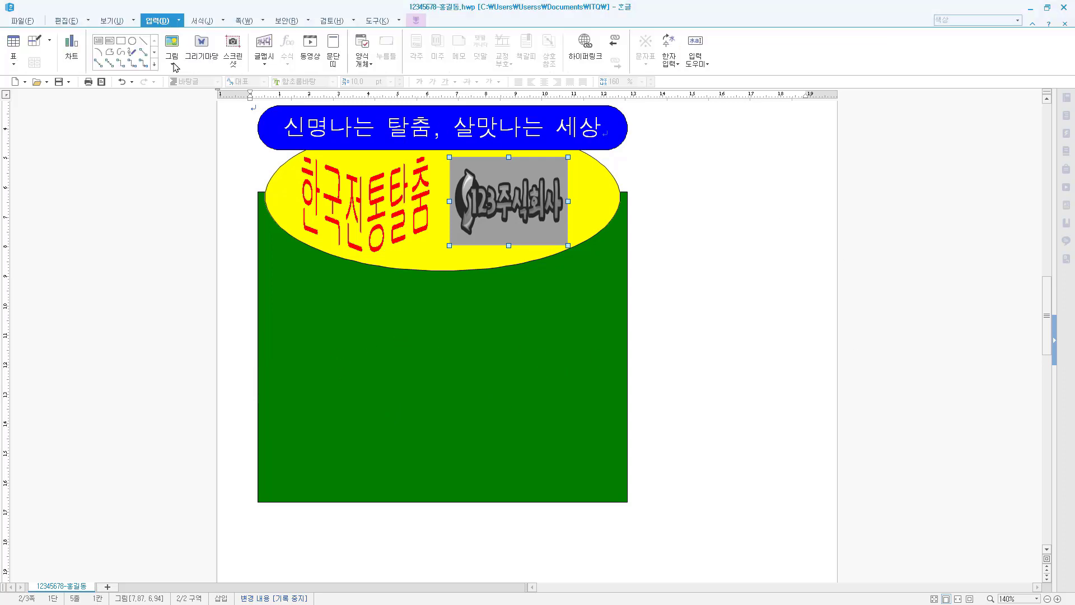
pyautogui.click(122, 42)
pyautogui.moveTo(294, 298); pyautogui.dragTo(308, 327)
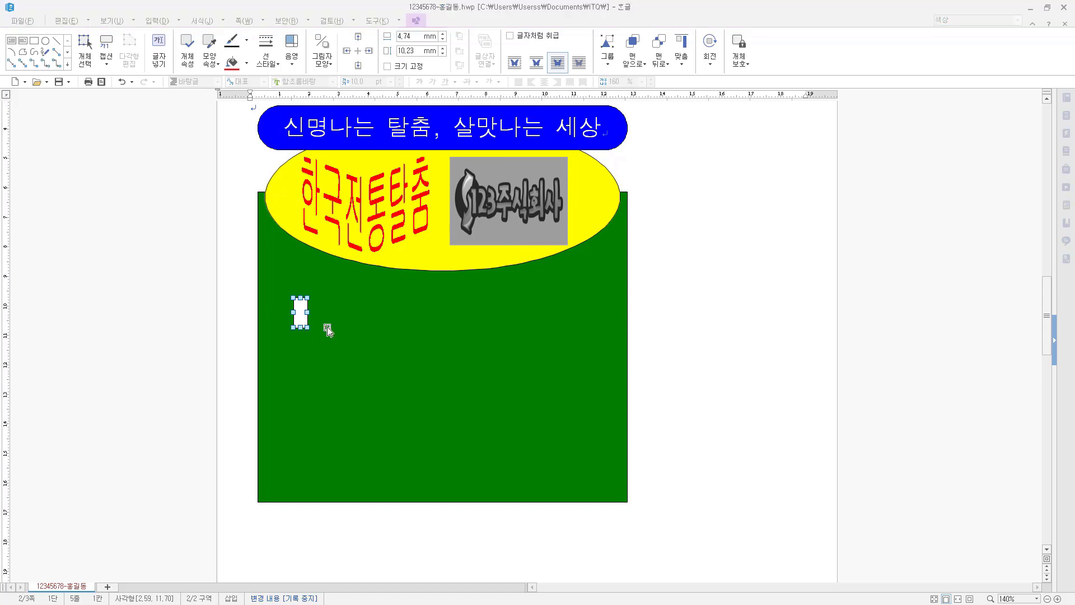
# Set the small rectangle's width to 7 mm and height to 15 mm, and fix its size.
pyautogui.rightClick(301, 306)
pyautogui.click(379, 317)
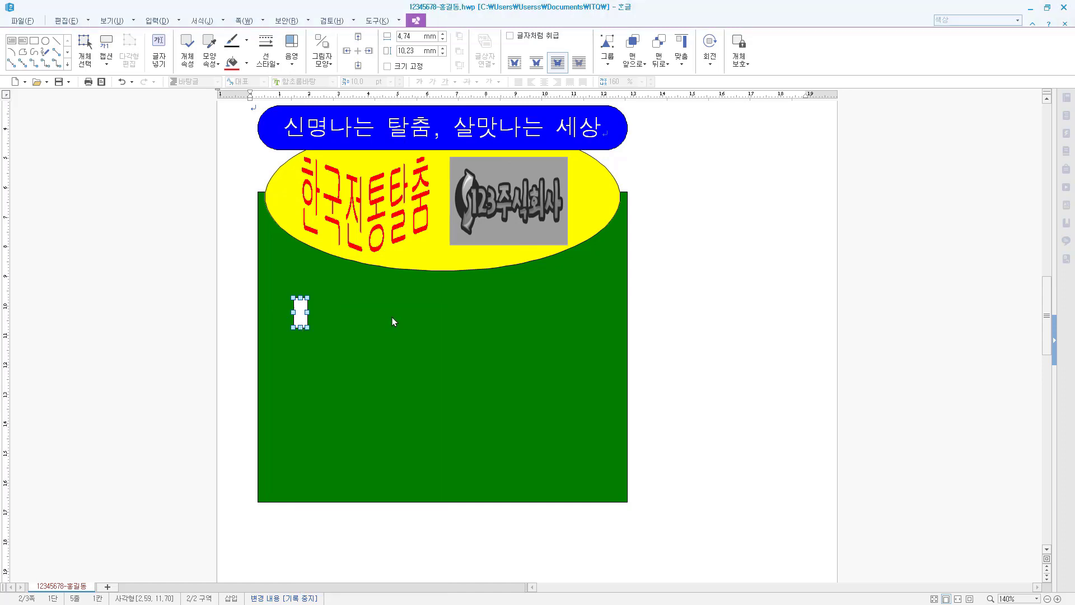
pyautogui.moveTo(512, 219); pyautogui.dragTo(451, 219)
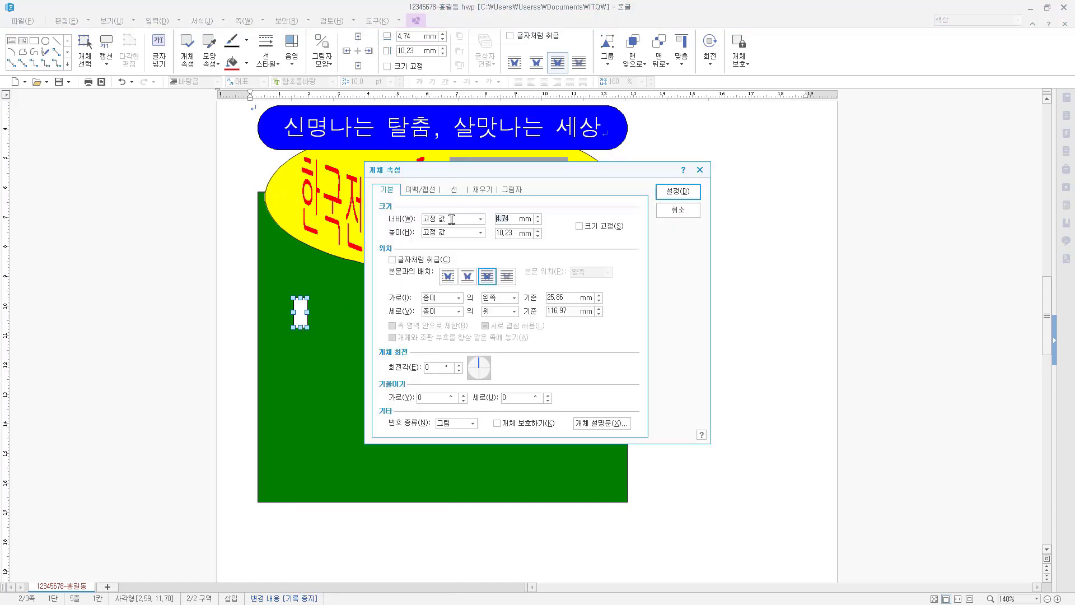
pyautogui.write('7')
pyautogui.press('Tab')
pyautogui.press('Tab')
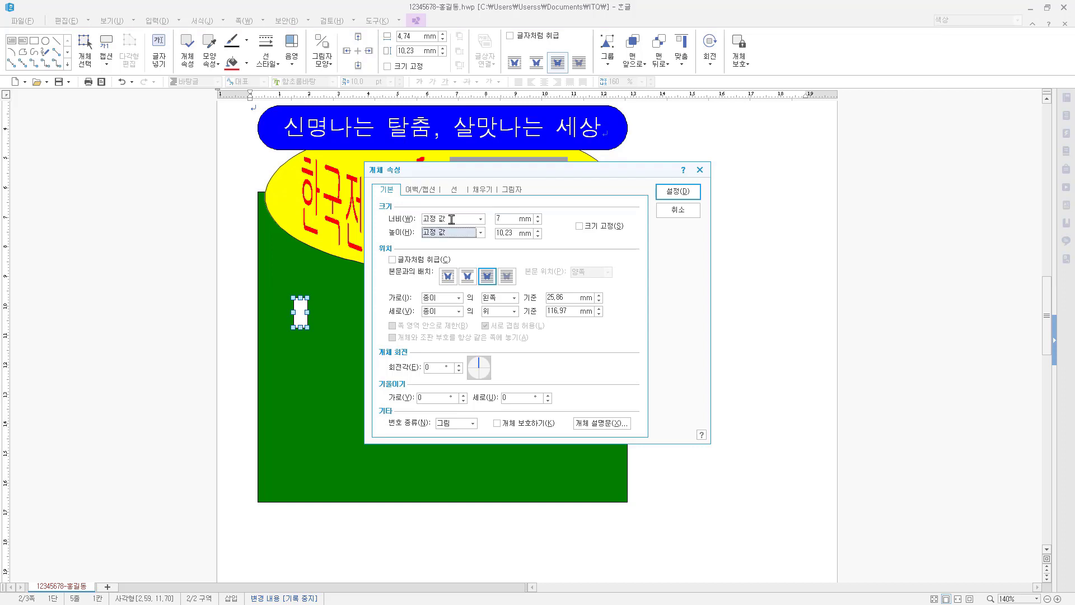
pyautogui.write('15')
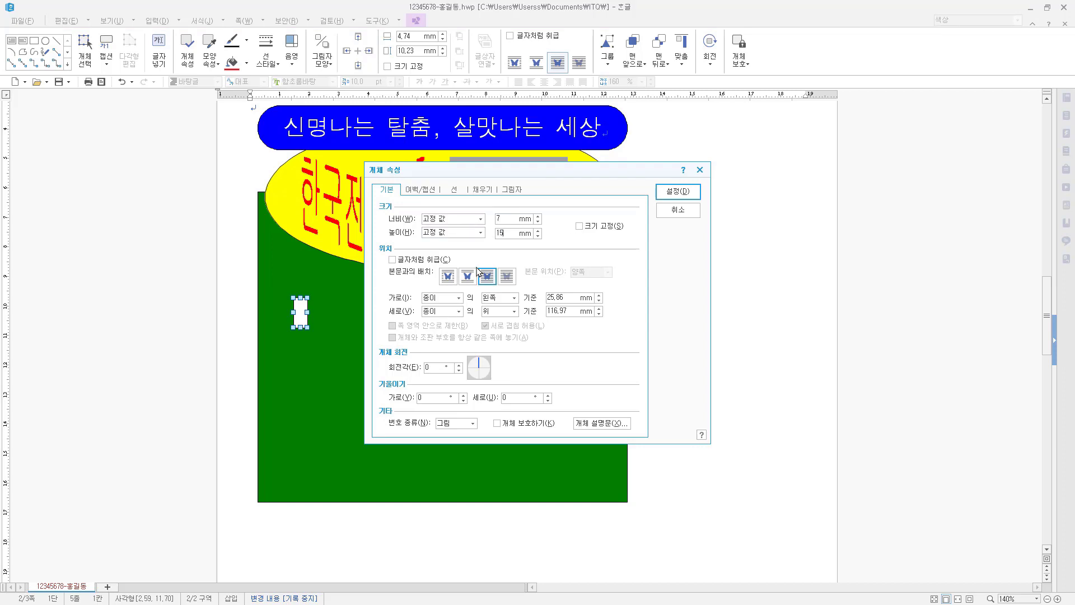
pyautogui.click(579, 226)
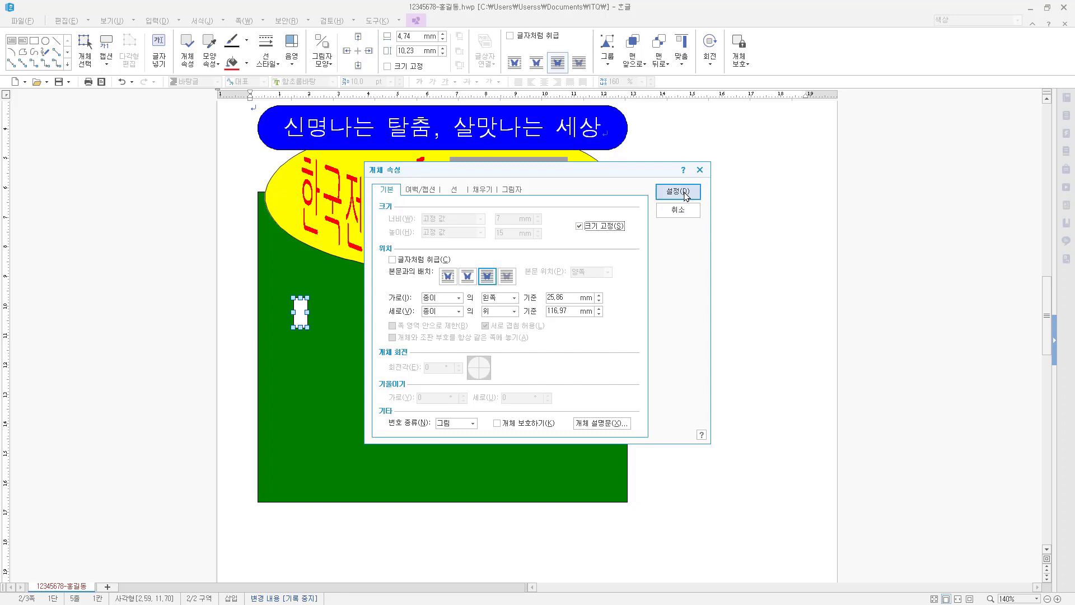
# Fill the small rectangle with a light purple face colour and apply the object properties.
pyautogui.click(481, 191)
pyautogui.click(449, 245)
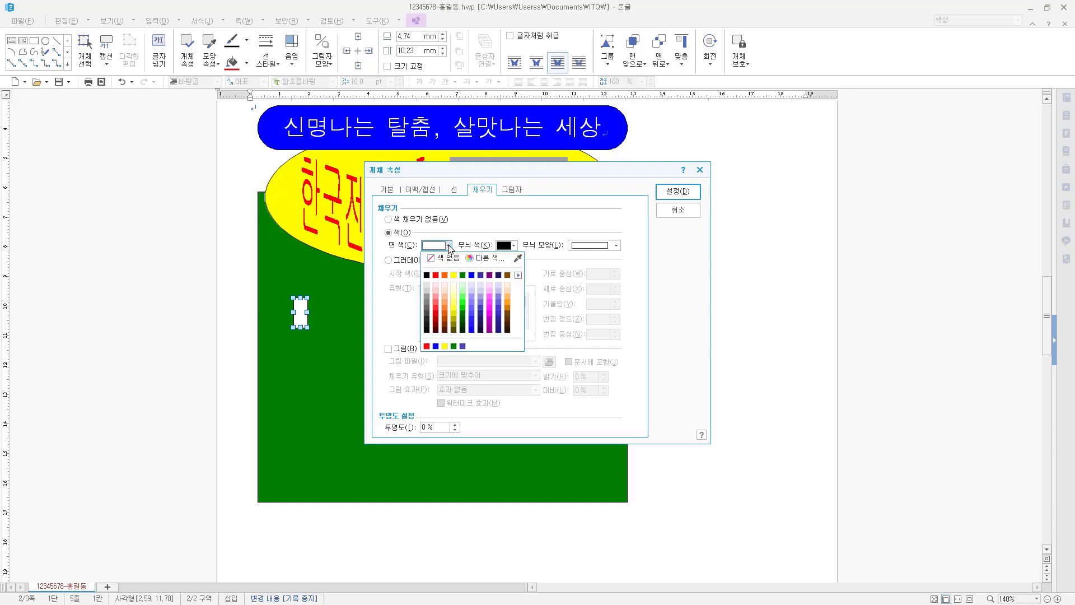
pyautogui.click(449, 246)
pyautogui.click(449, 246)
pyautogui.click(449, 247)
pyautogui.click(449, 246)
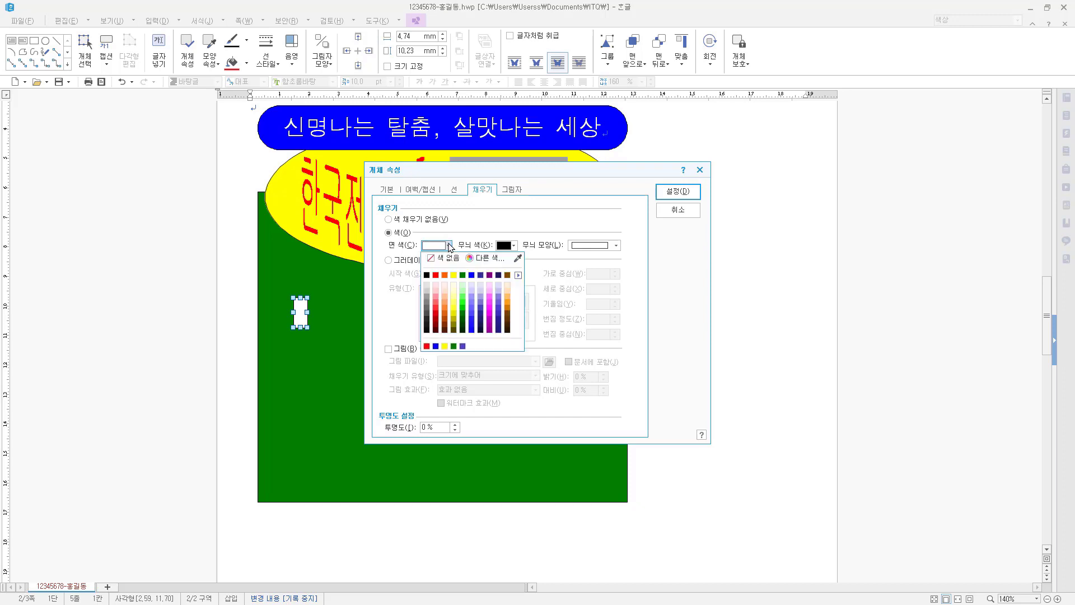
pyautogui.click(482, 298)
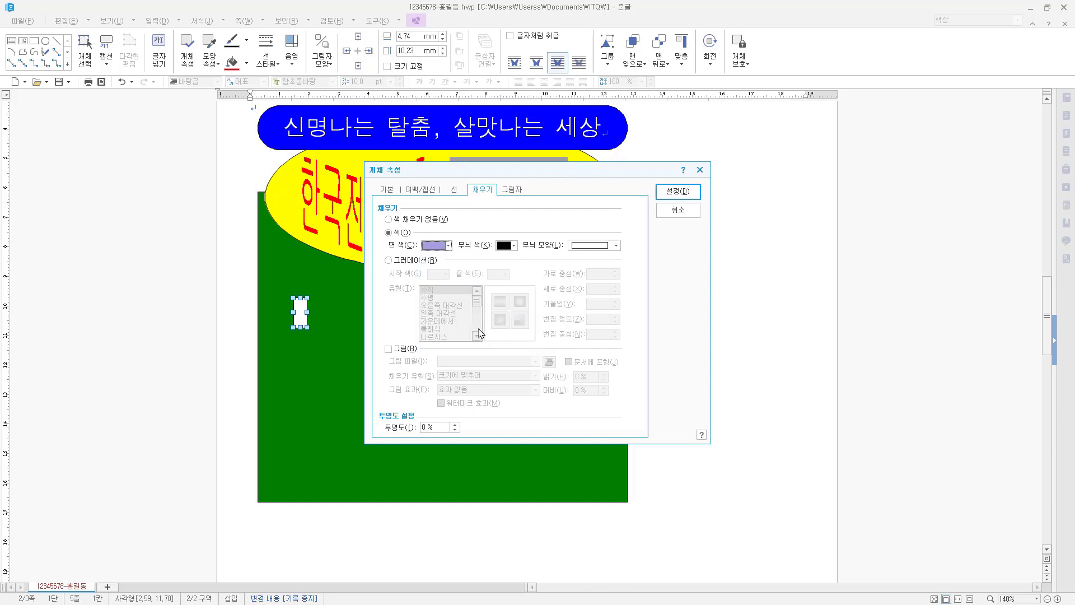
pyautogui.click(678, 193)
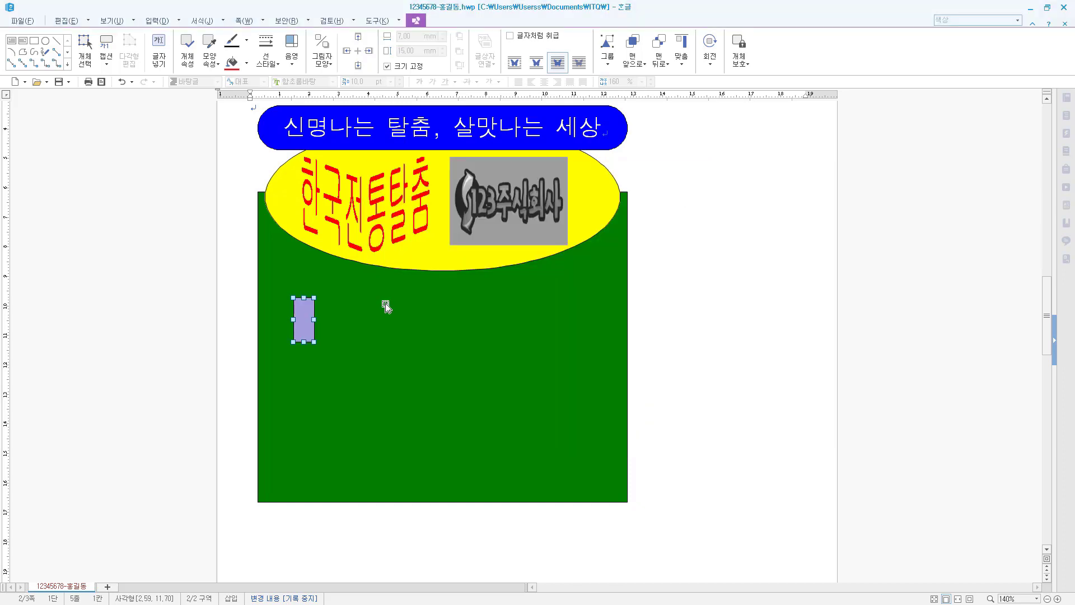
# Draw an ellipse about 9.3 × 11 mm overlapping the right side of the small purple rectangle.
pyautogui.click(45, 43)
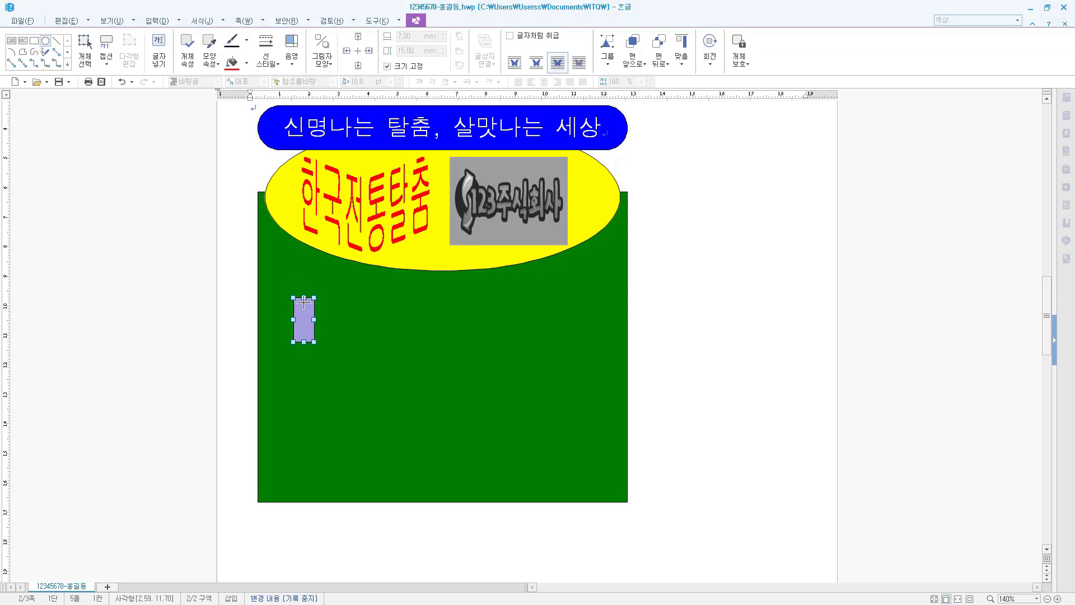
pyautogui.moveTo(304, 302); pyautogui.dragTo(330, 334)
pyautogui.press('shift')
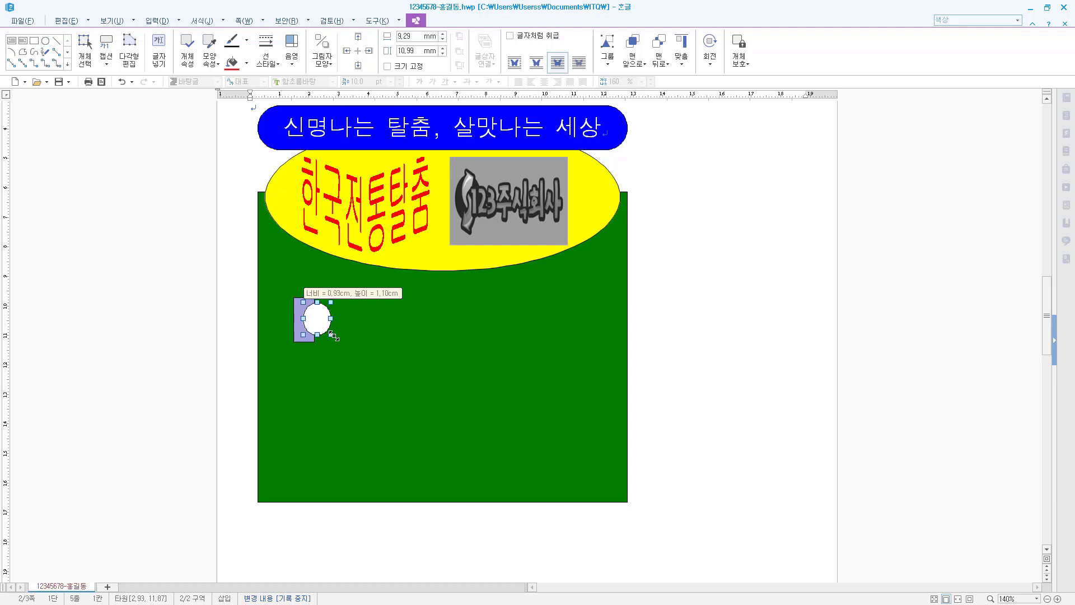
# Set the ellipse's width and height to 12 mm each and fix its size.
pyautogui.rightClick(318, 305)
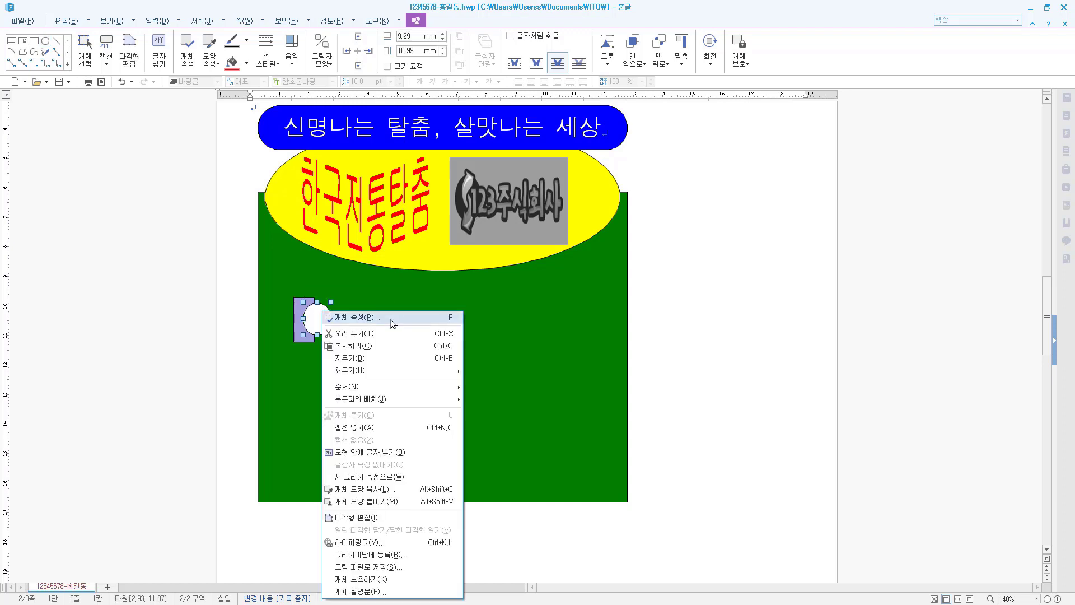
pyautogui.click(391, 314)
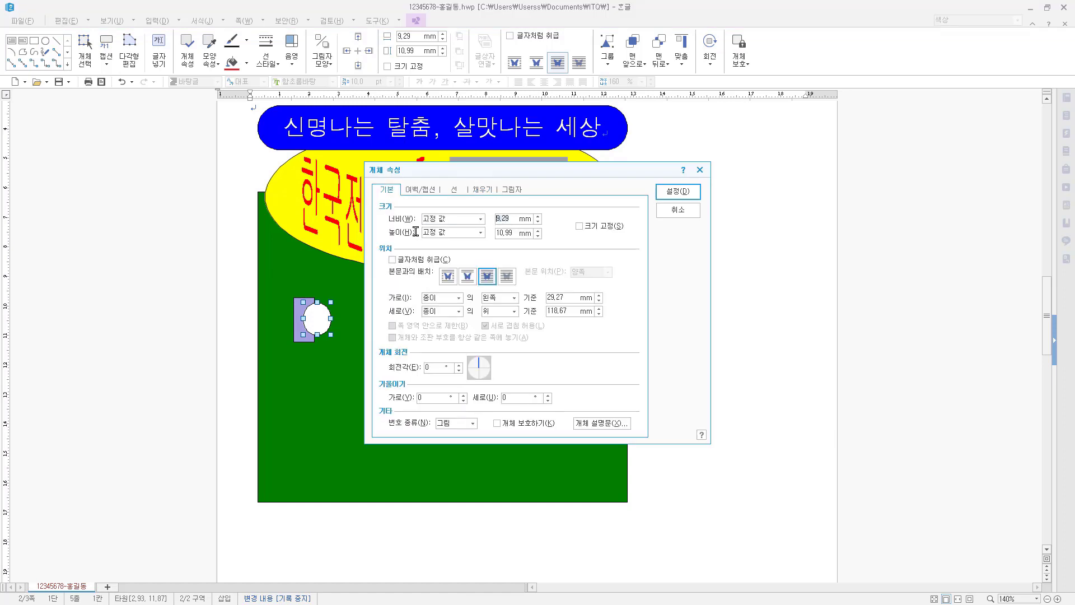
pyautogui.press('Tab')
pyautogui.press('Tab')
pyautogui.write('12')
pyautogui.click(580, 226)
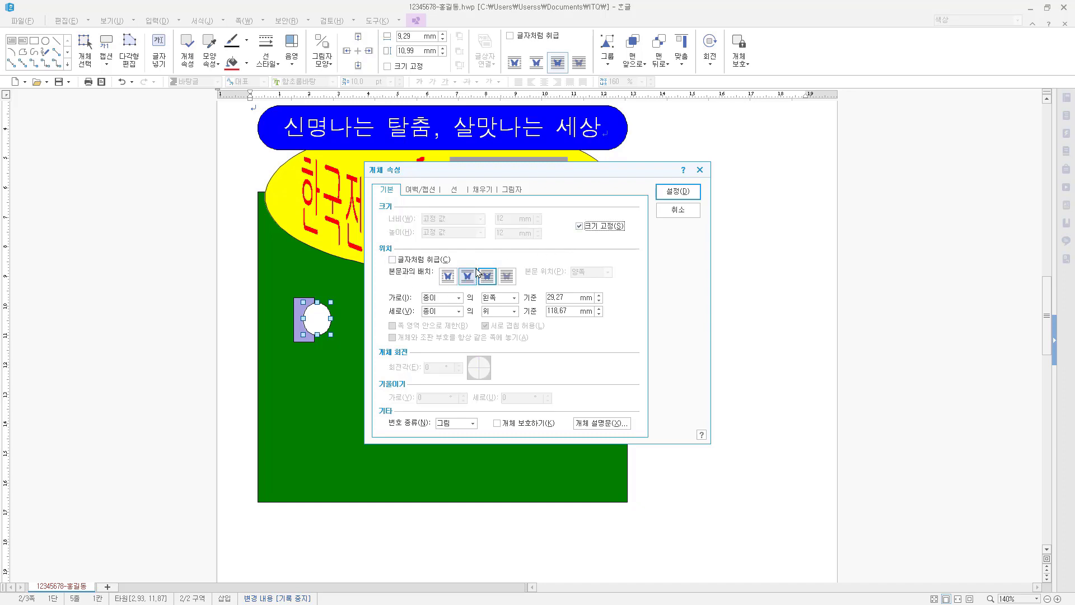
# Fill the circle with white (FFFFFF) as its face colour and apply the object properties.
pyautogui.click(483, 190)
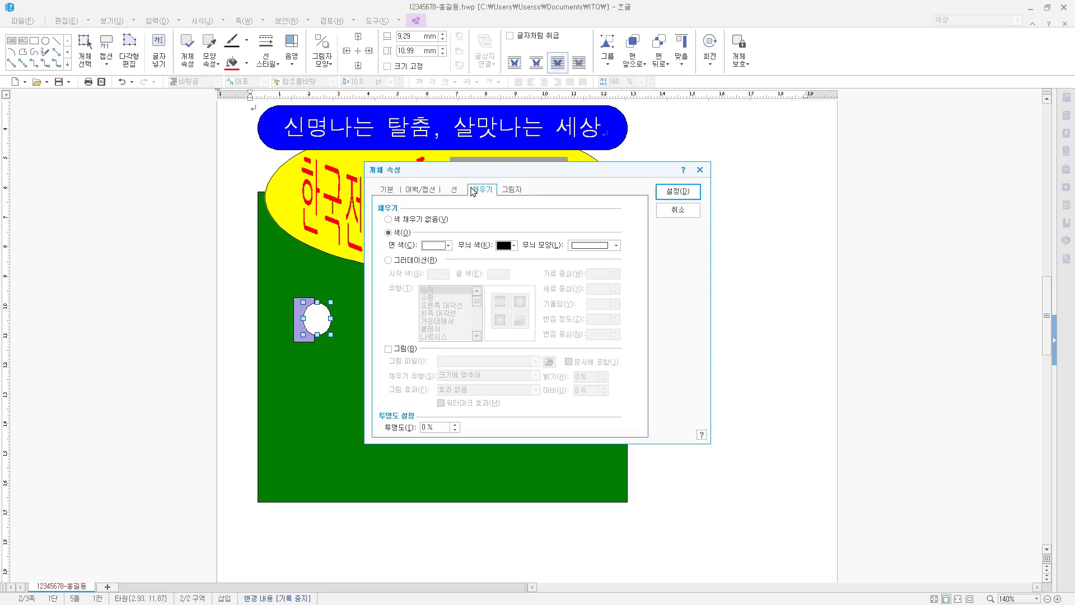
pyautogui.click(448, 246)
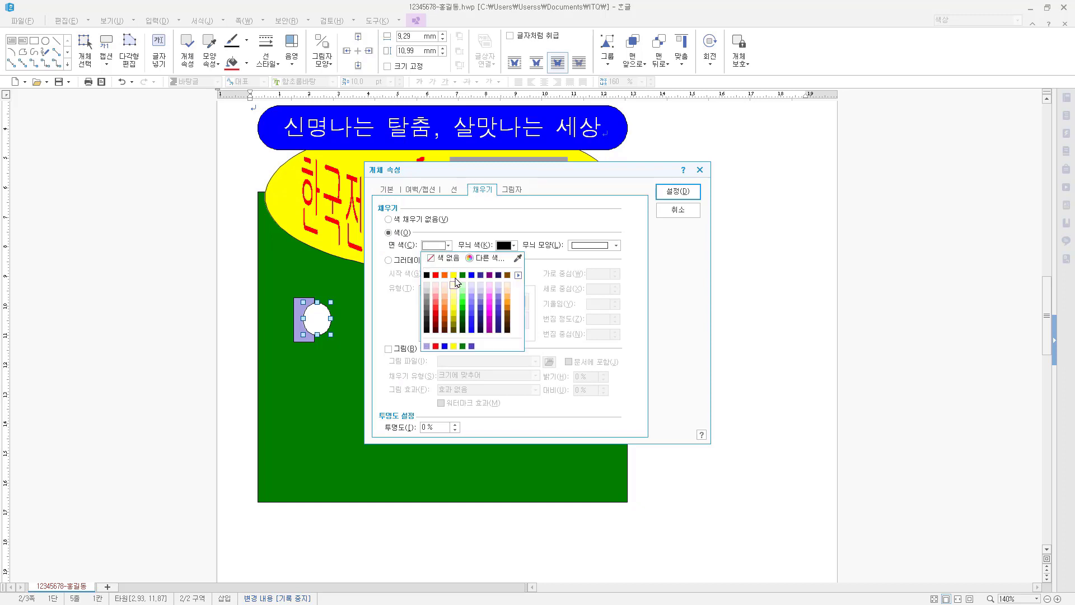
pyautogui.click(485, 258)
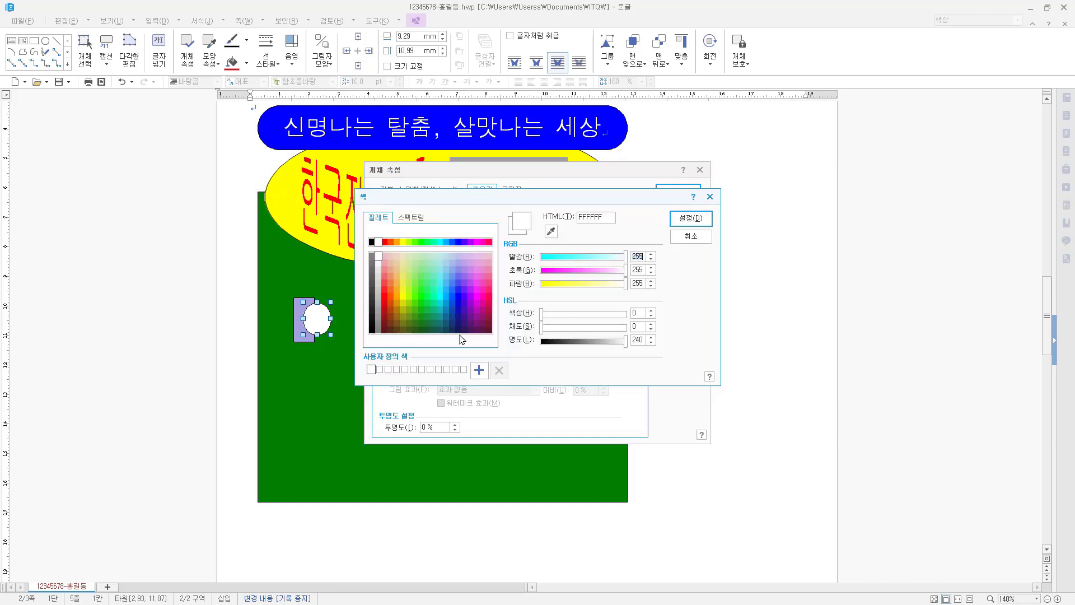
pyautogui.click(379, 243)
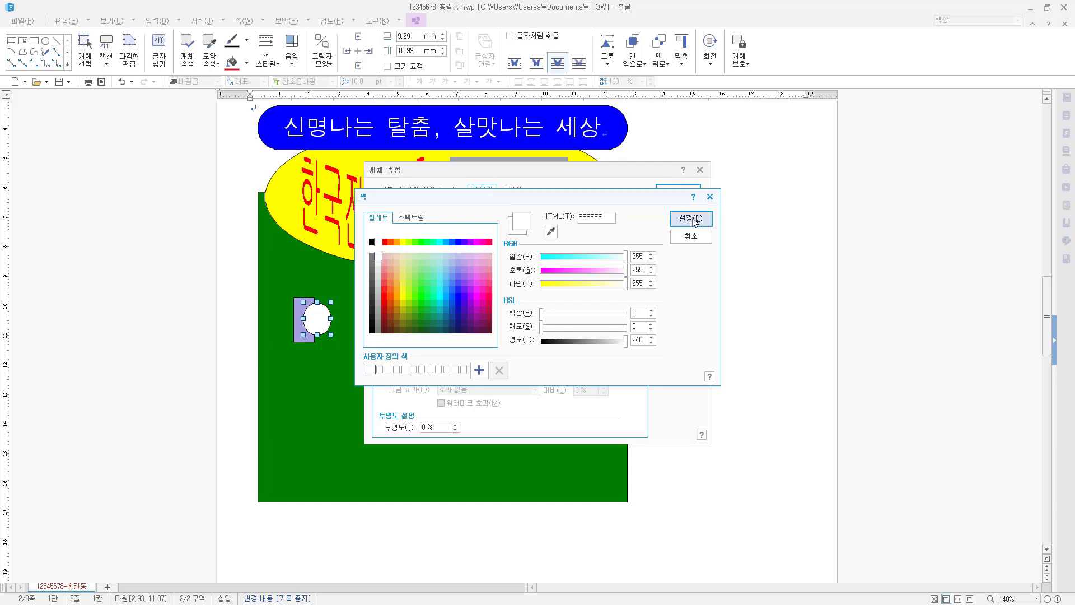
pyautogui.click(690, 218)
pyautogui.click(678, 194)
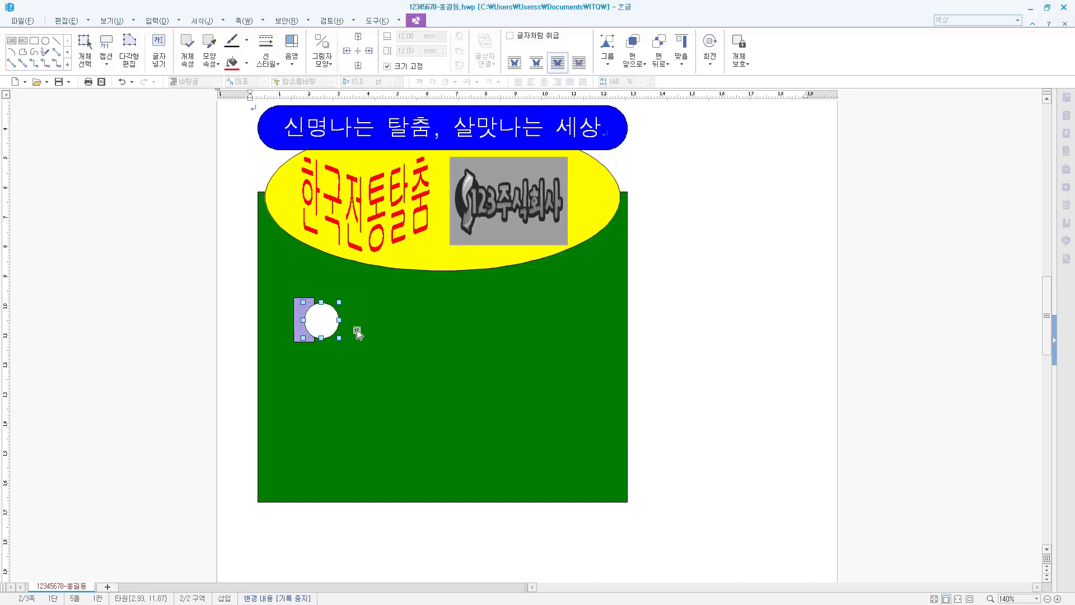
# Add the text "가" inside the white circle and centre-align it.
pyautogui.rightClick(321, 317)
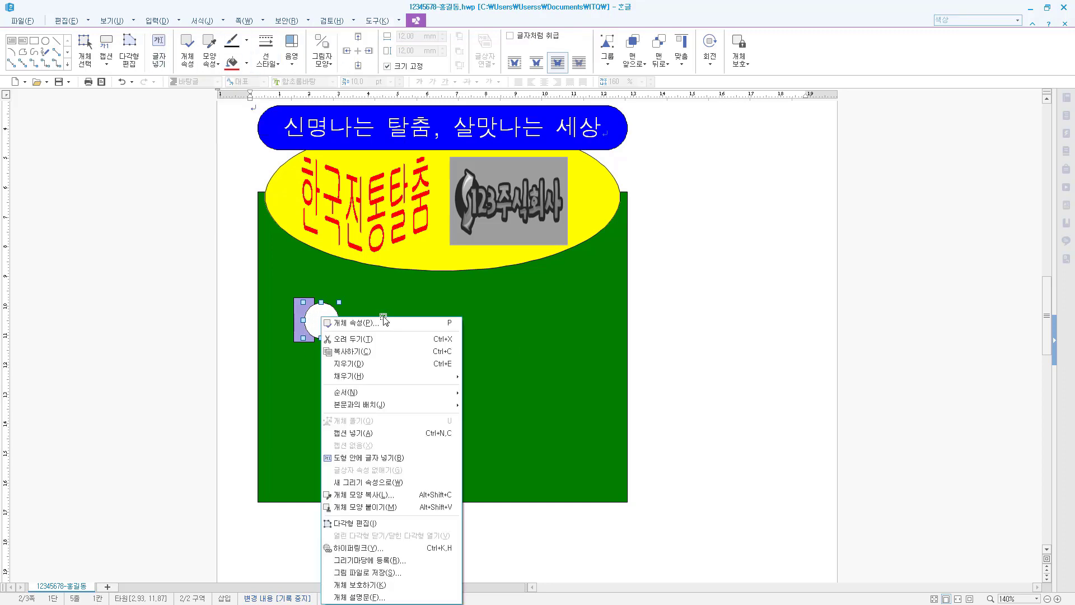
pyautogui.click(386, 458)
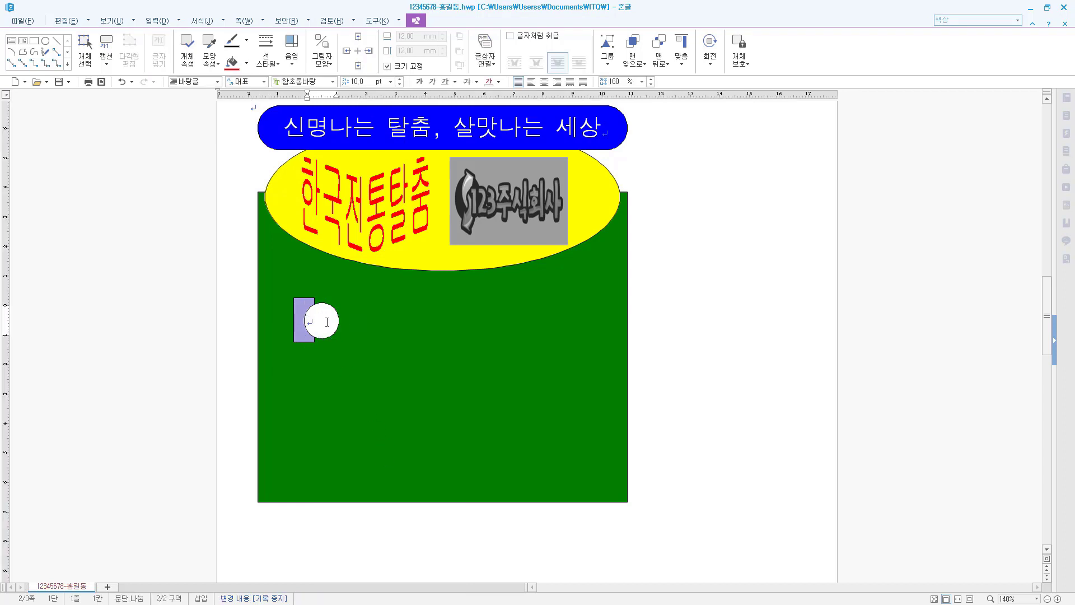
pyautogui.write('가')
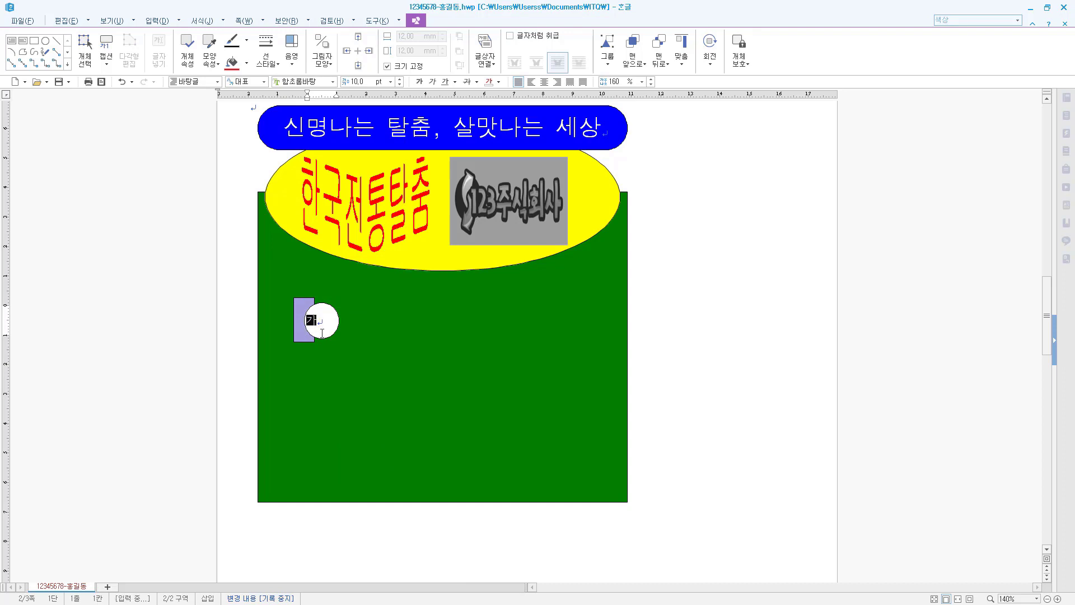
pyautogui.hotkey('ctrl', 'a')
pyautogui.click(545, 83)
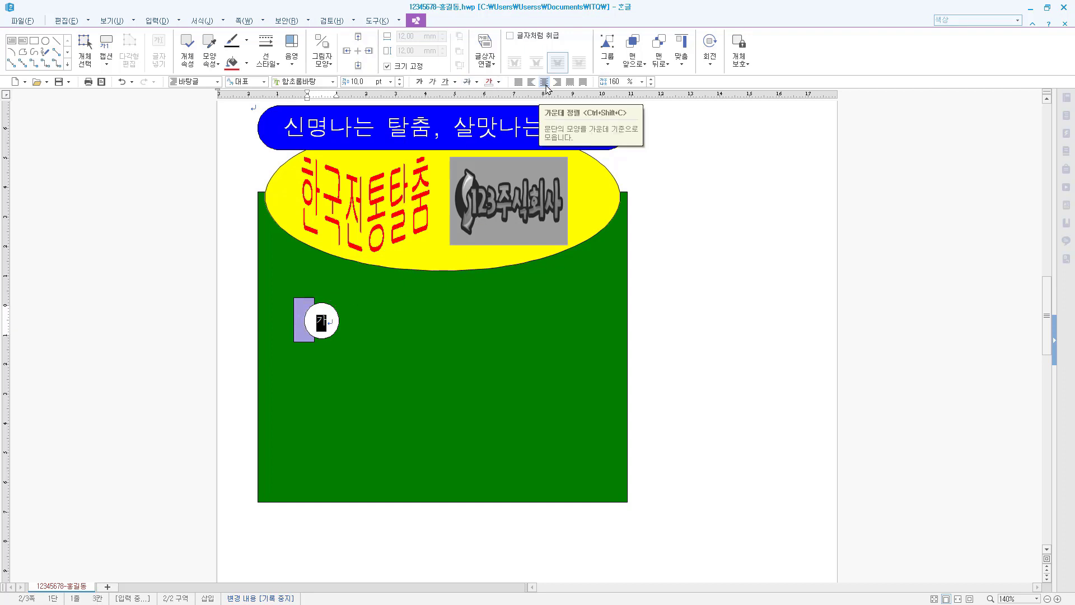
# Format the circle's text with the 궁서 font at 20 pt.
pyautogui.click(327, 82)
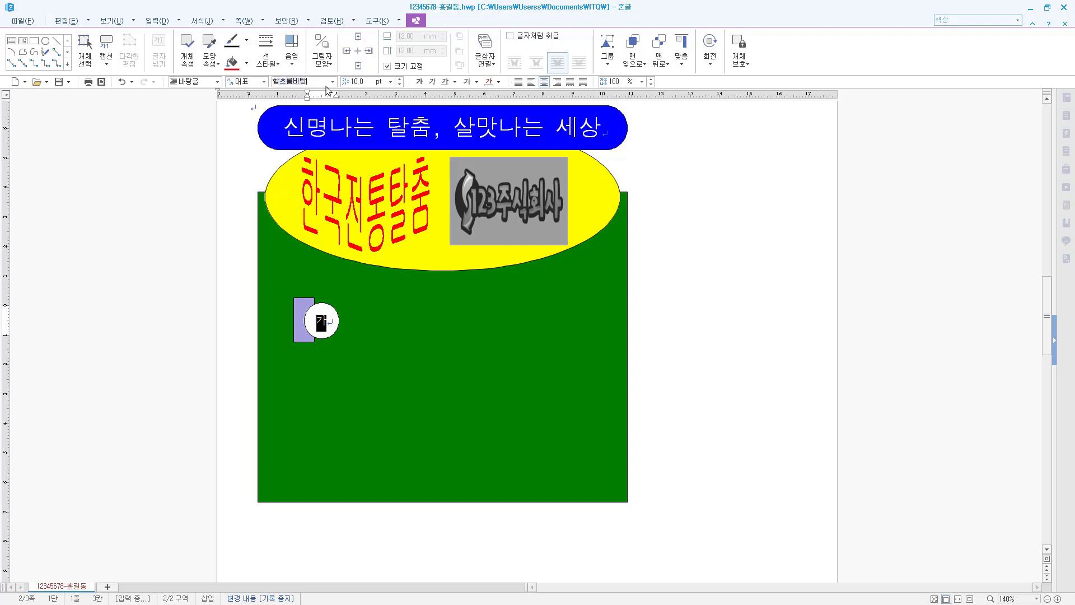
pyautogui.write('궁서')
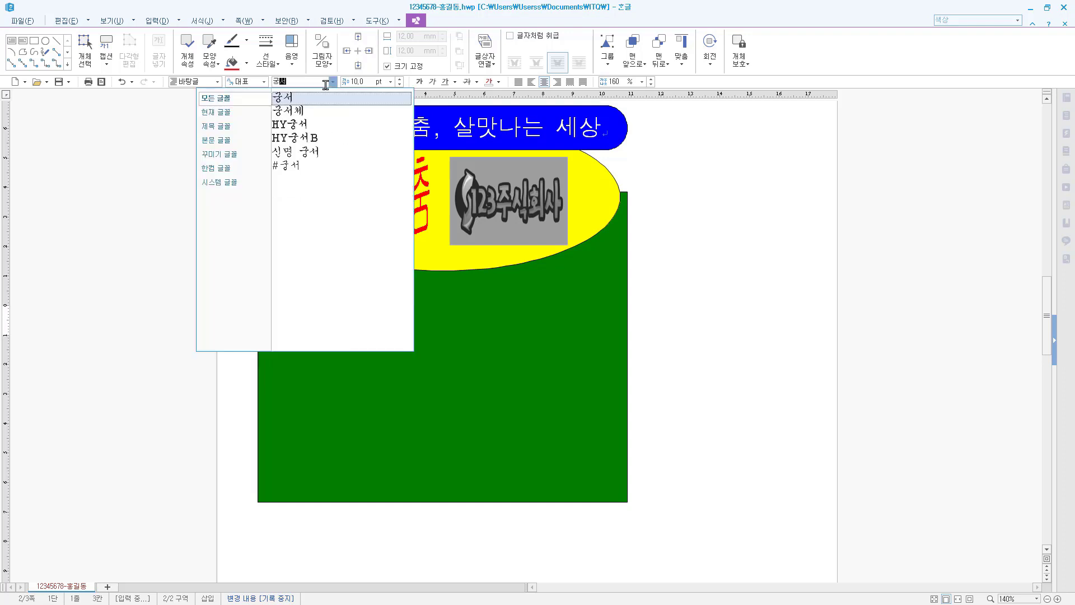
pyautogui.click(329, 100)
pyautogui.click(367, 82)
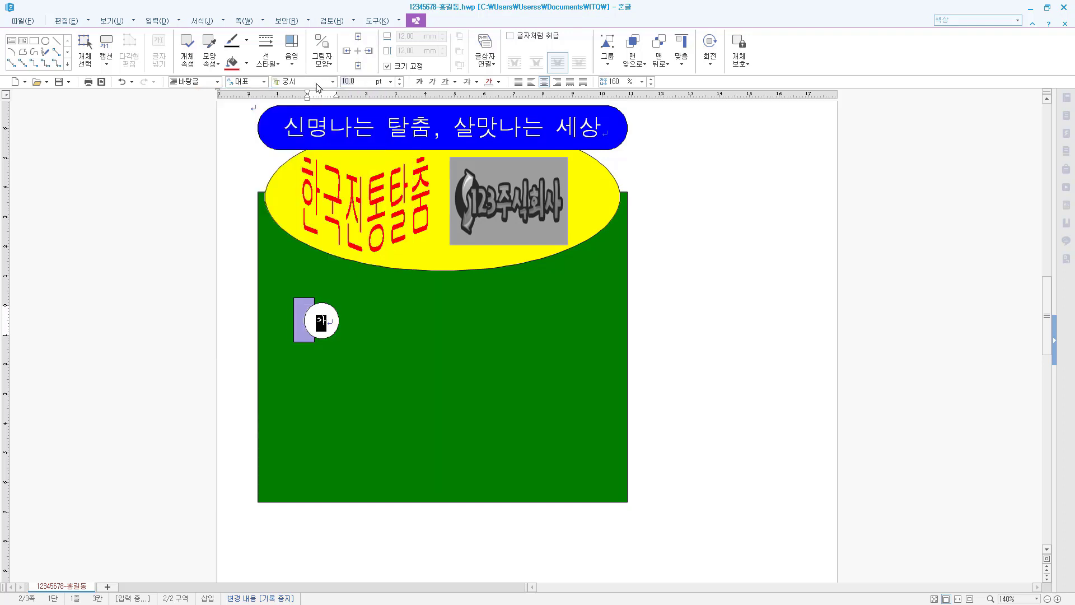
pyautogui.write('20')
pyautogui.press('Return')
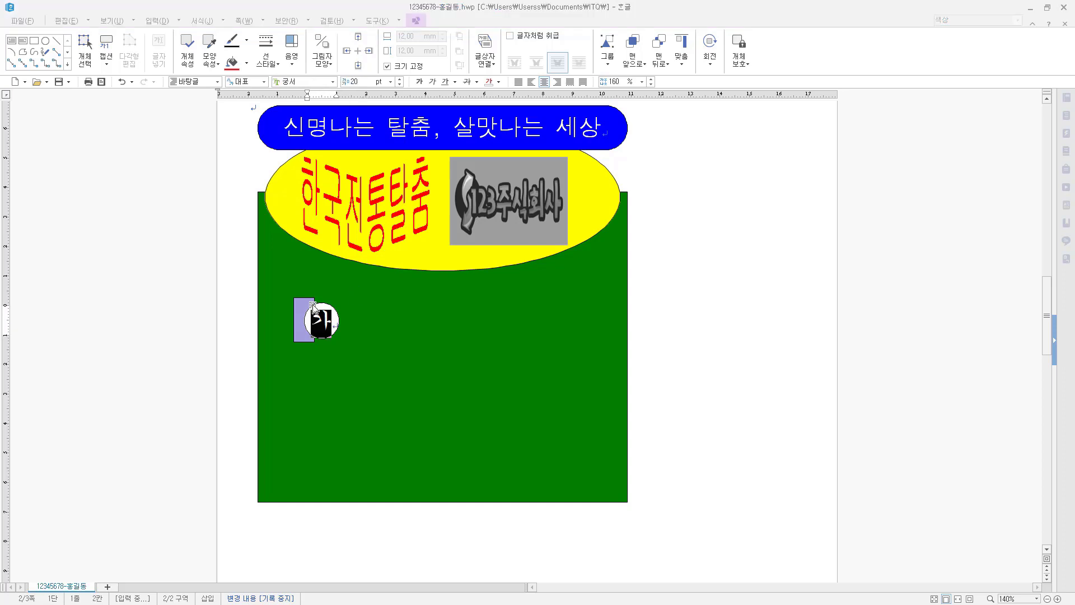
# Align the circle and the purple rectangle to their vertical middle (중간 맞춤) and move both slightly up and left.
pyautogui.click(313, 306)
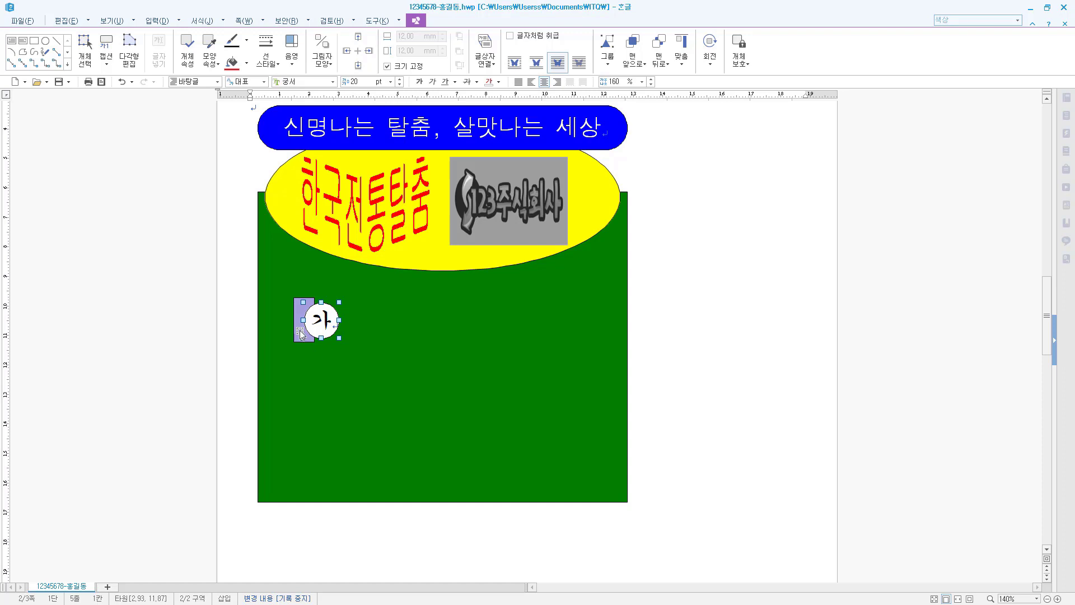
pyautogui.keyDown('shift'); pyautogui.click(297, 310); pyautogui.keyUp('shift')
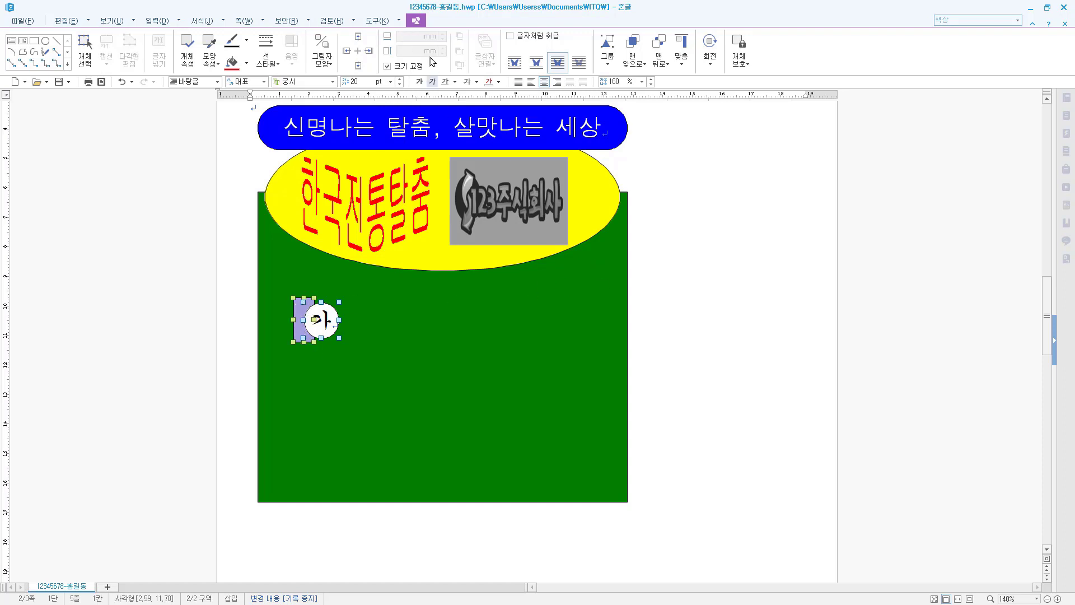
pyautogui.click(682, 59)
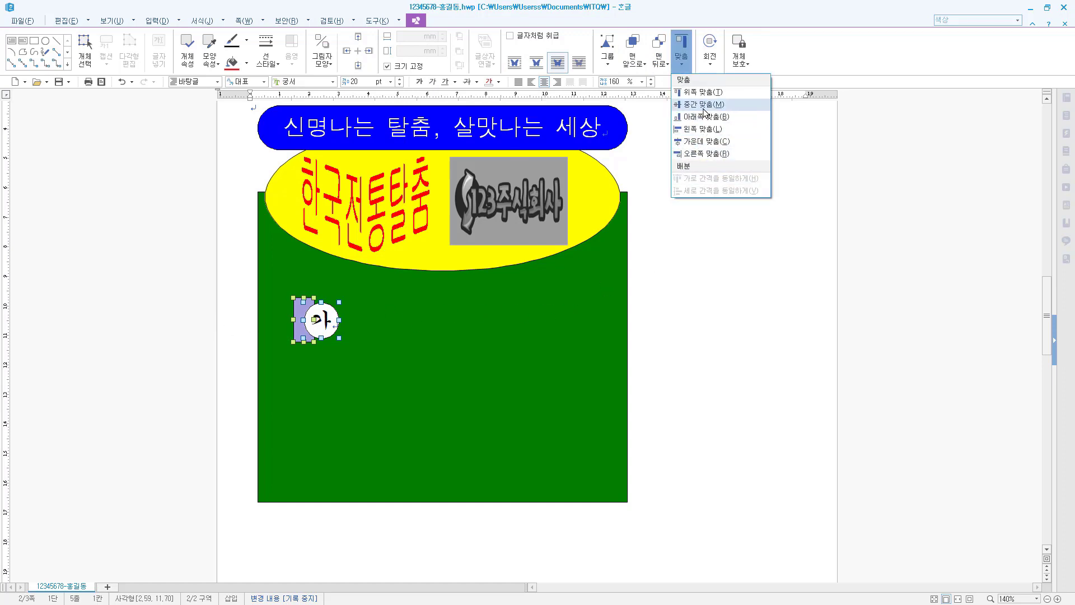
pyautogui.click(704, 106)
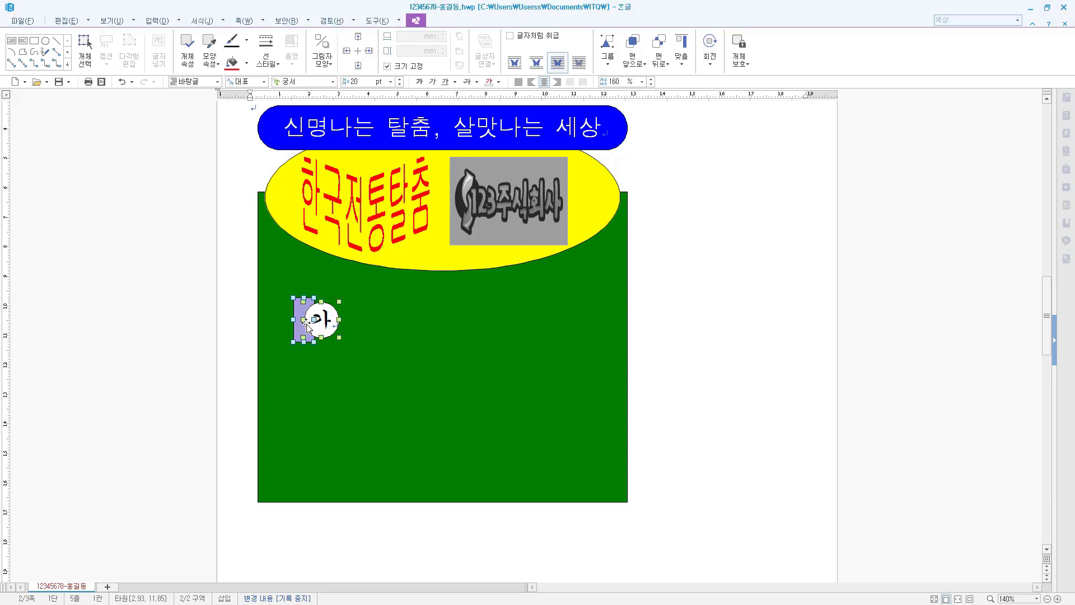
pyautogui.moveTo(306, 325); pyautogui.dragTo(299, 319)
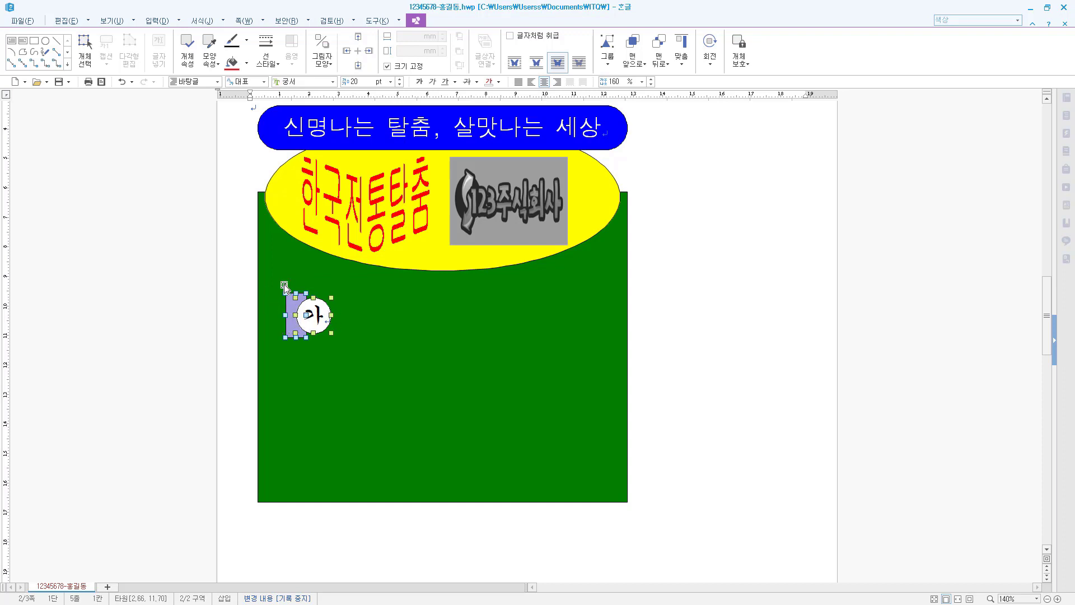
pyautogui.moveTo(329, 317); pyautogui.dragTo(330, 309)
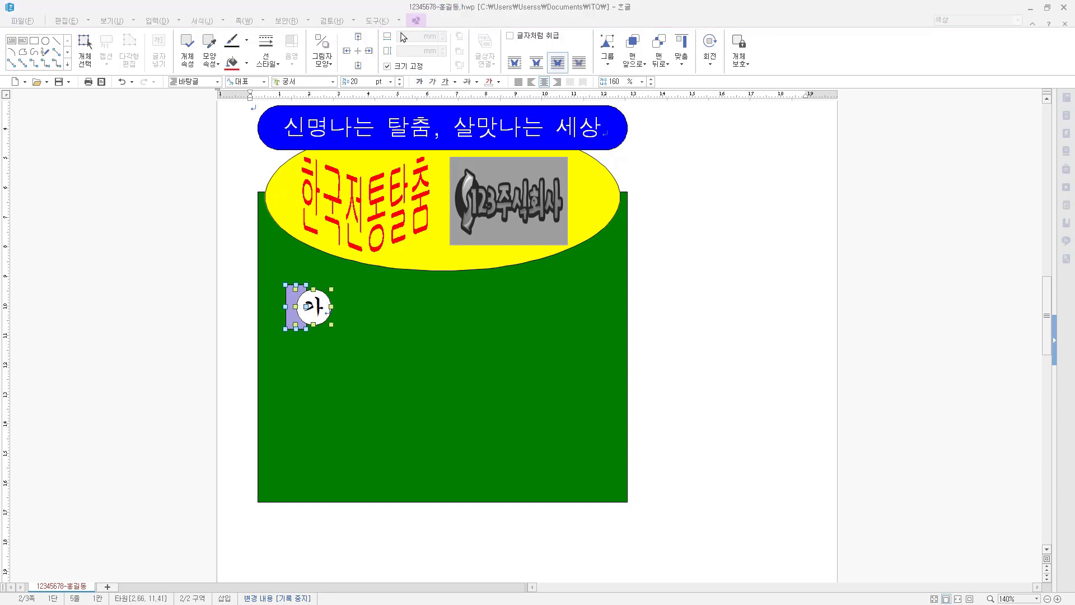
# Draw a horizontal text box about 84 × 12 mm on the green background, to the right of the circle.
pyautogui.click(157, 20)
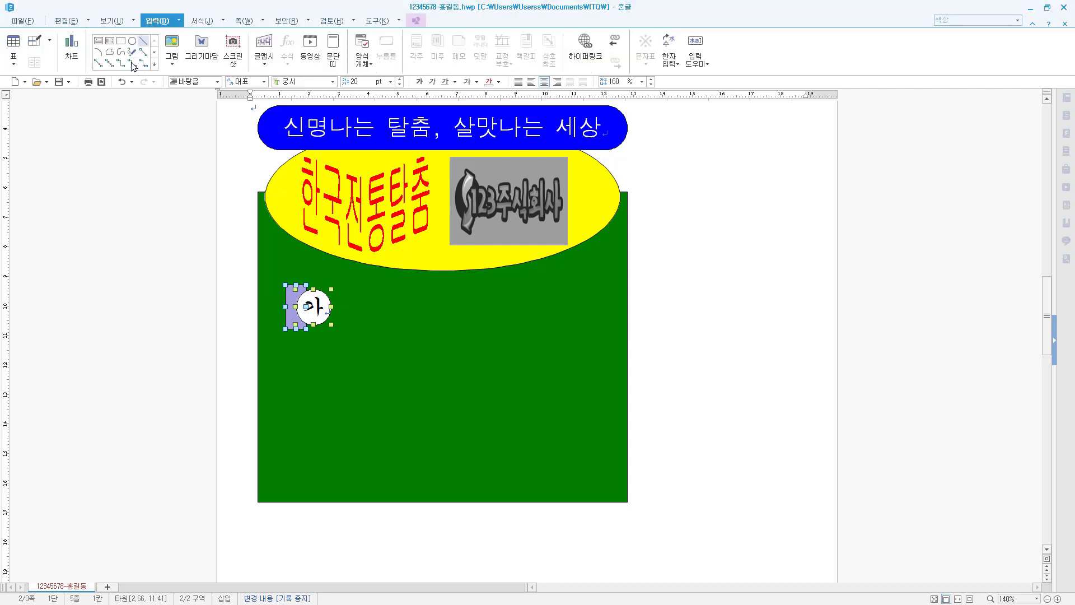
pyautogui.click(98, 43)
pyautogui.moveTo(348, 290); pyautogui.dragTo(597, 325)
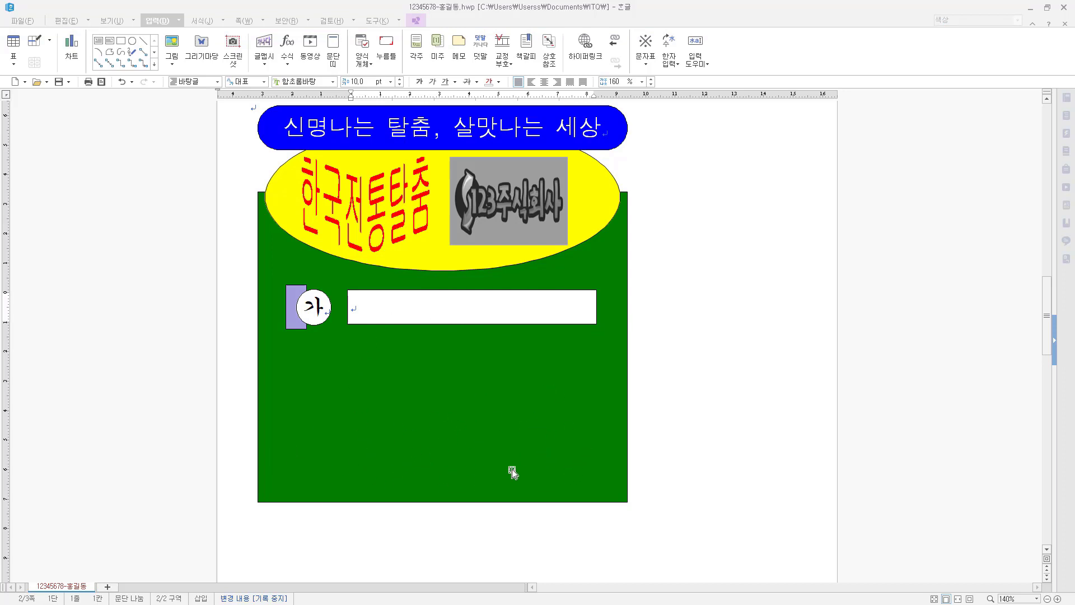
# Set the new text box's fill to no colour (색 채우기 없음) in its object properties.
pyautogui.click(596, 310)
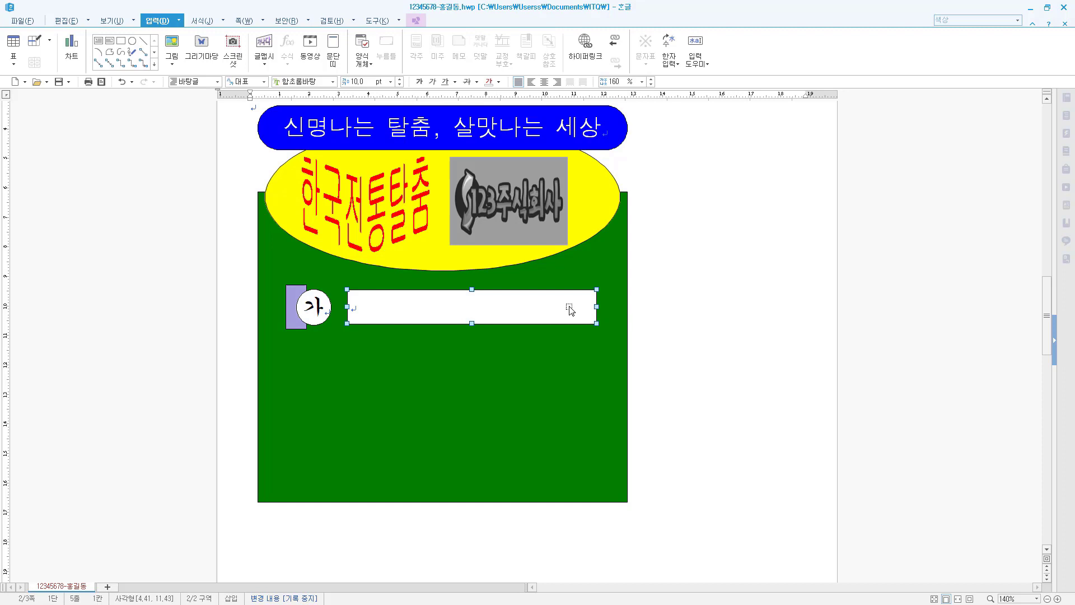
pyautogui.click(417, 21)
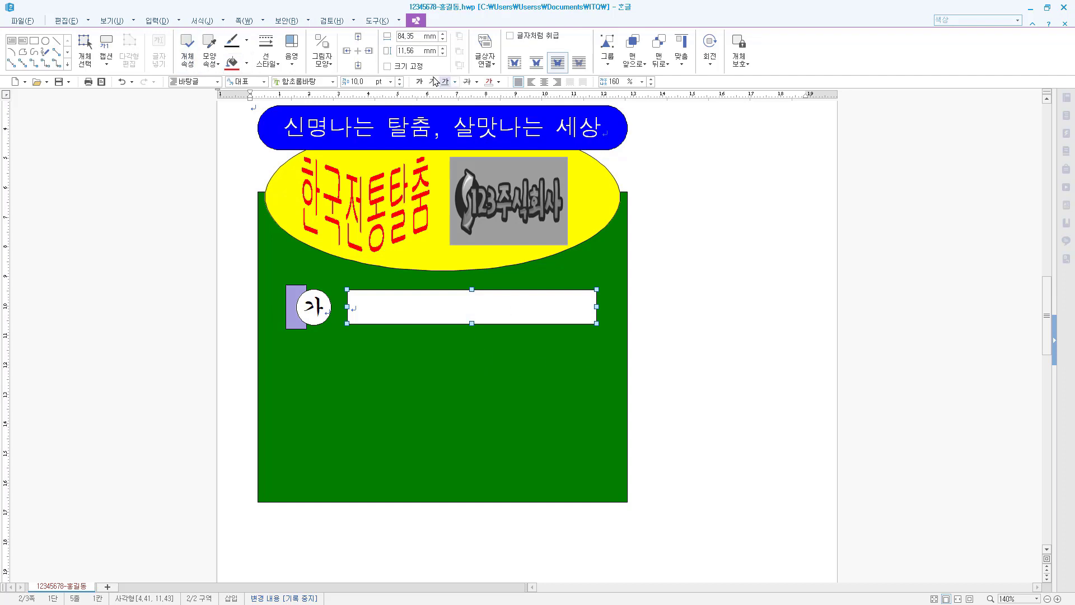
pyautogui.click(188, 51)
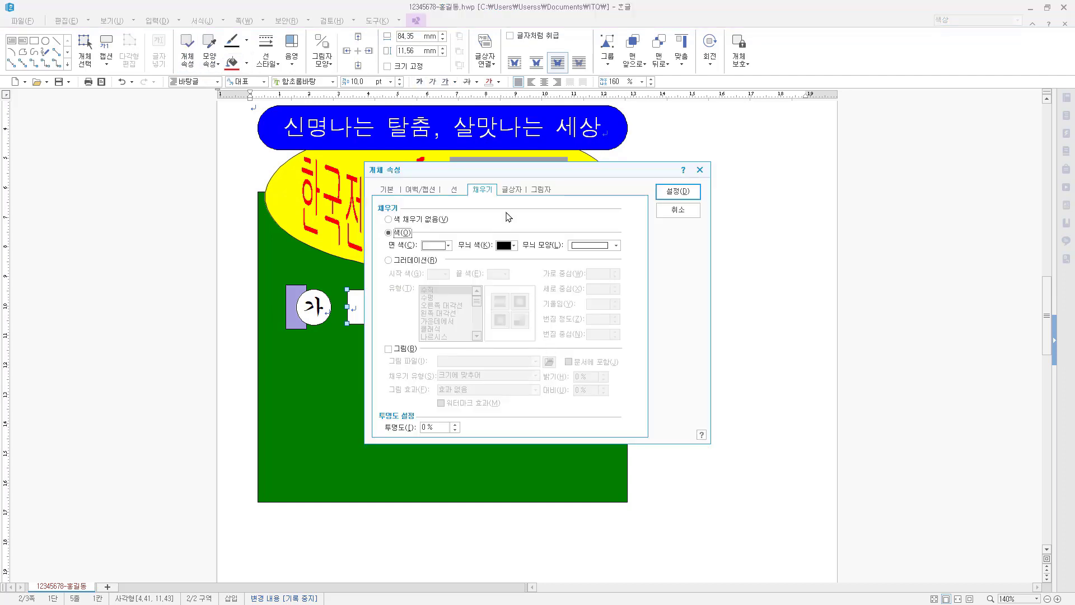
pyautogui.moveTo(558, 176); pyautogui.dragTo(626, 186)
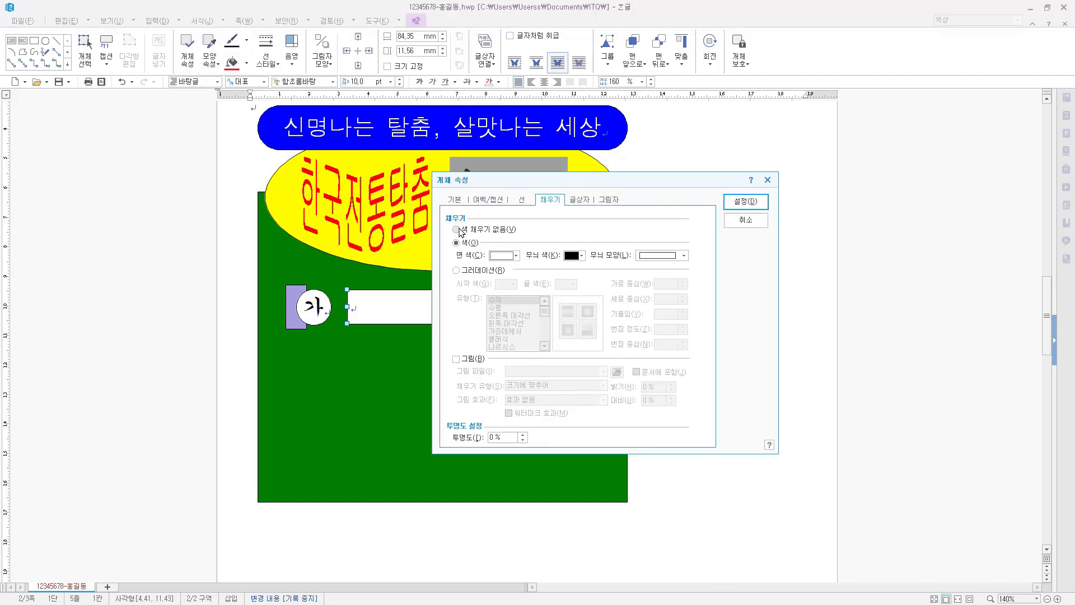
pyautogui.click(457, 230)
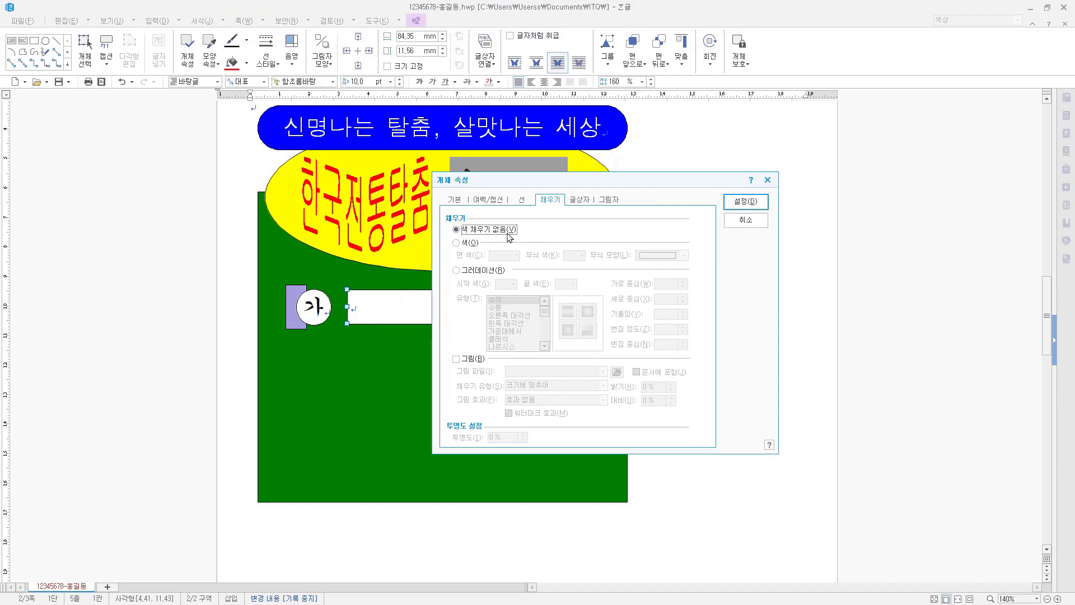
# Give the text box a dashed outline and apply the object properties.
pyautogui.click(524, 201)
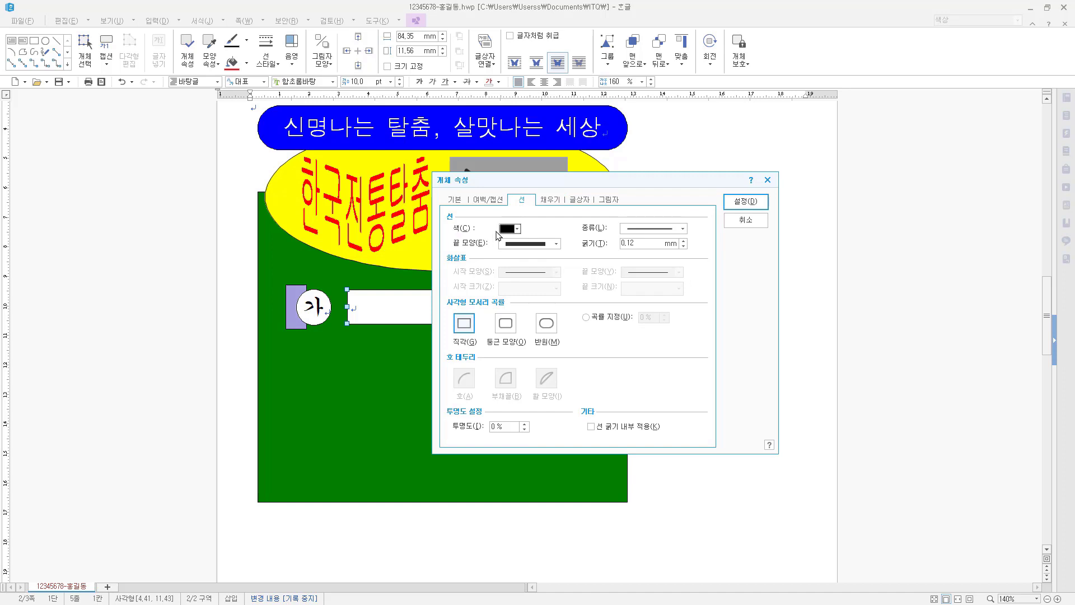
pyautogui.click(683, 228)
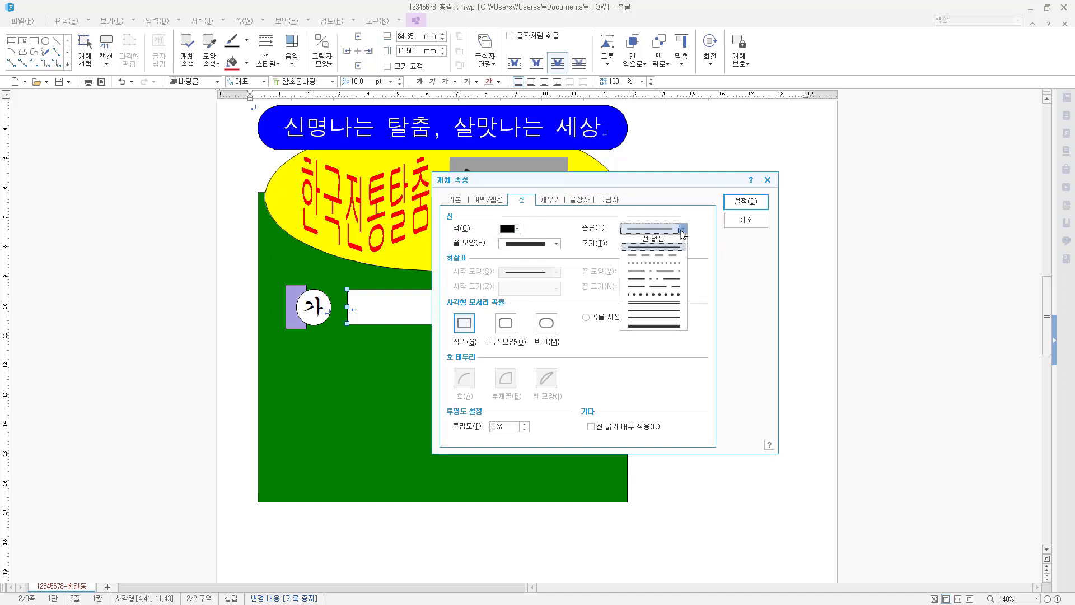
pyautogui.click(659, 257)
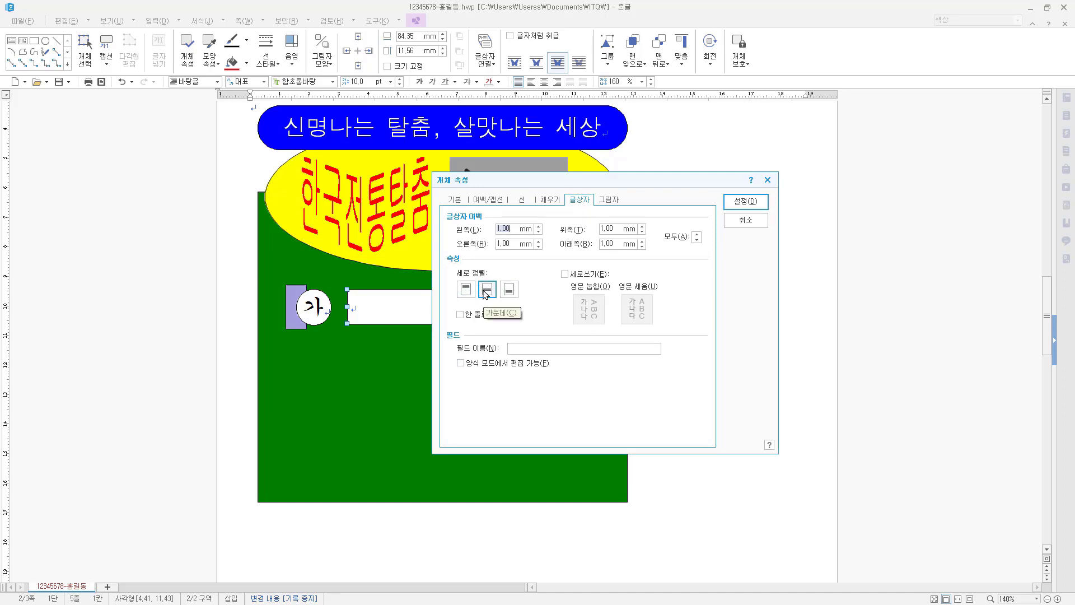
pyautogui.click(752, 206)
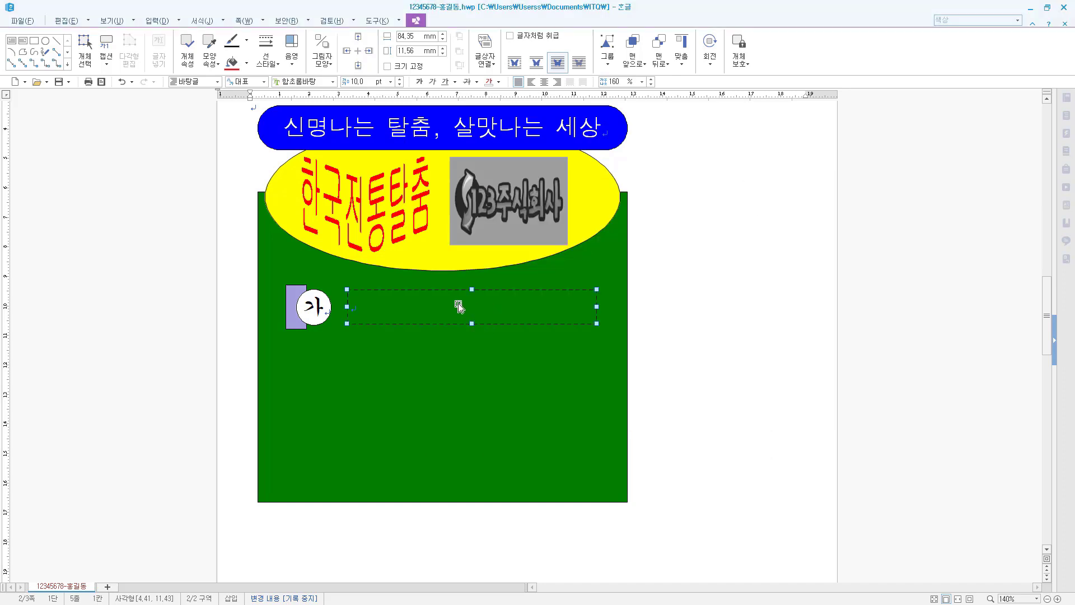
# Place the text cursor inside the dashed text box and centre-align its paragraph.
pyautogui.press('Escape')
pyautogui.click(452, 340)
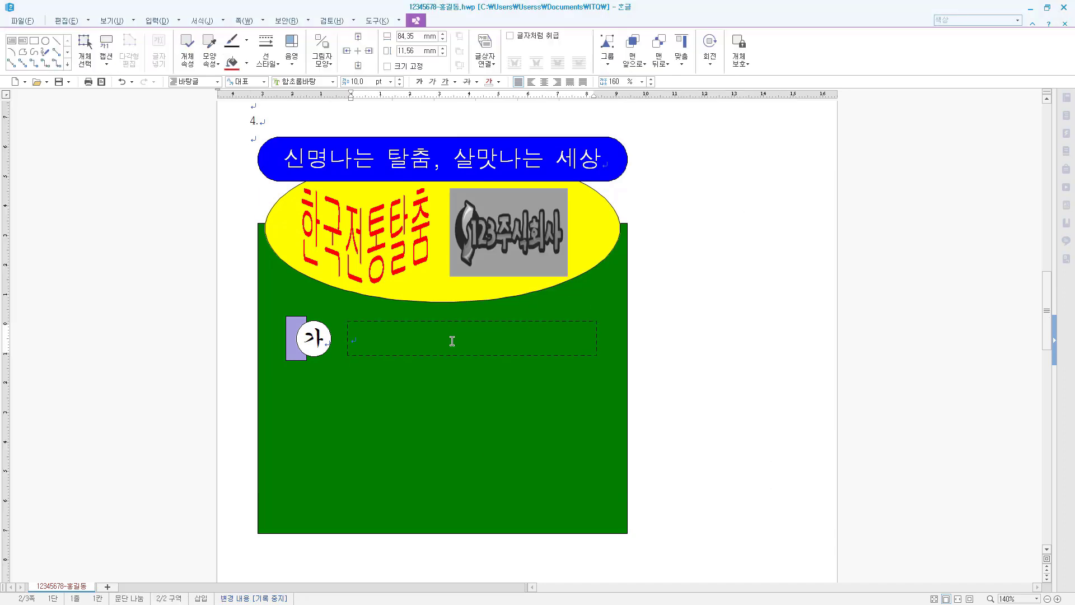
pyautogui.click(546, 83)
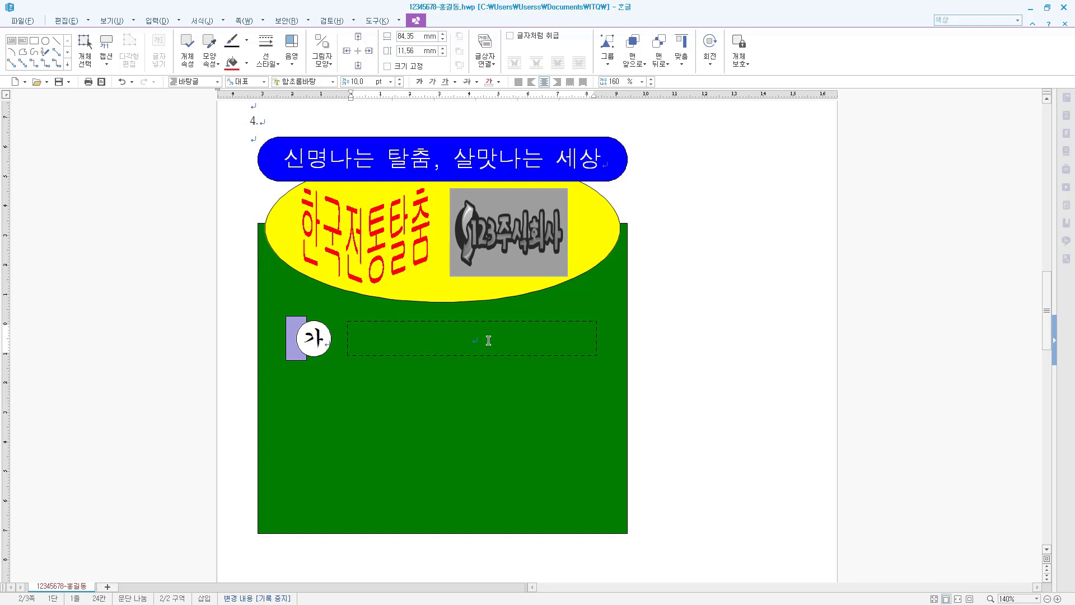
# Enter "재미를 만드는 판" in the dashed text box and format it in the 궁서 font at 20 pt.
pyautogui.write('재미를 만드는 곳')
pyautogui.moveTo(513, 339); pyautogui.dragTo(422, 338)
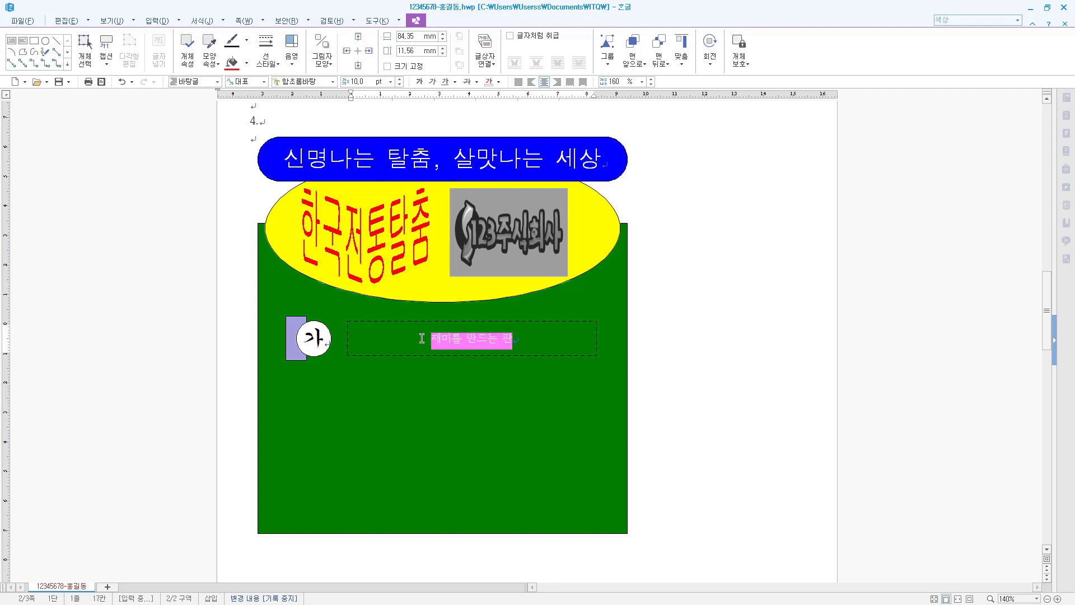
pyautogui.click(321, 82)
pyautogui.write('궁서')
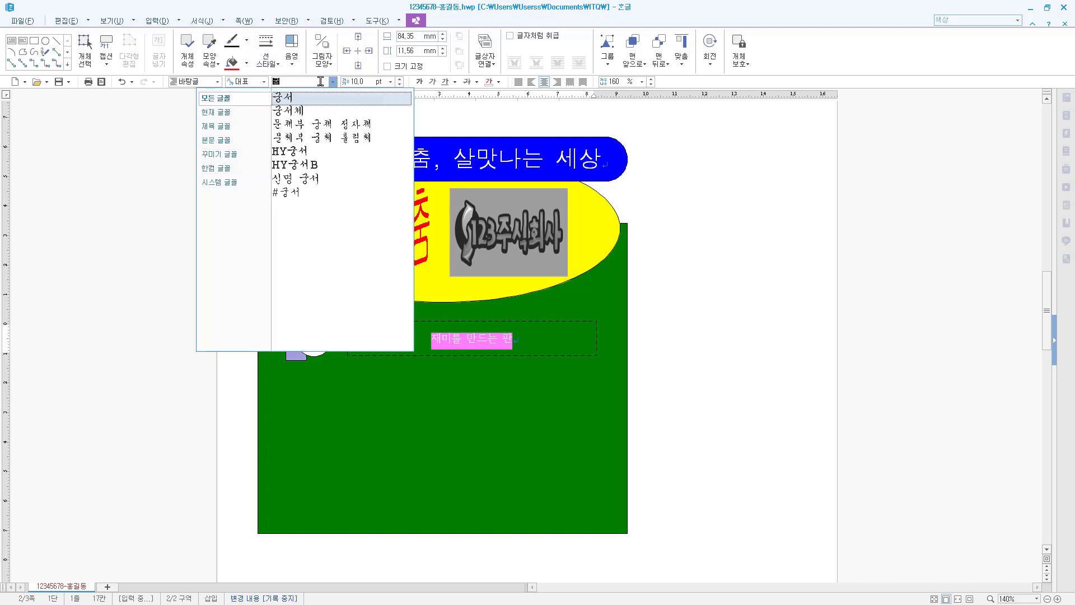
pyautogui.click(357, 99)
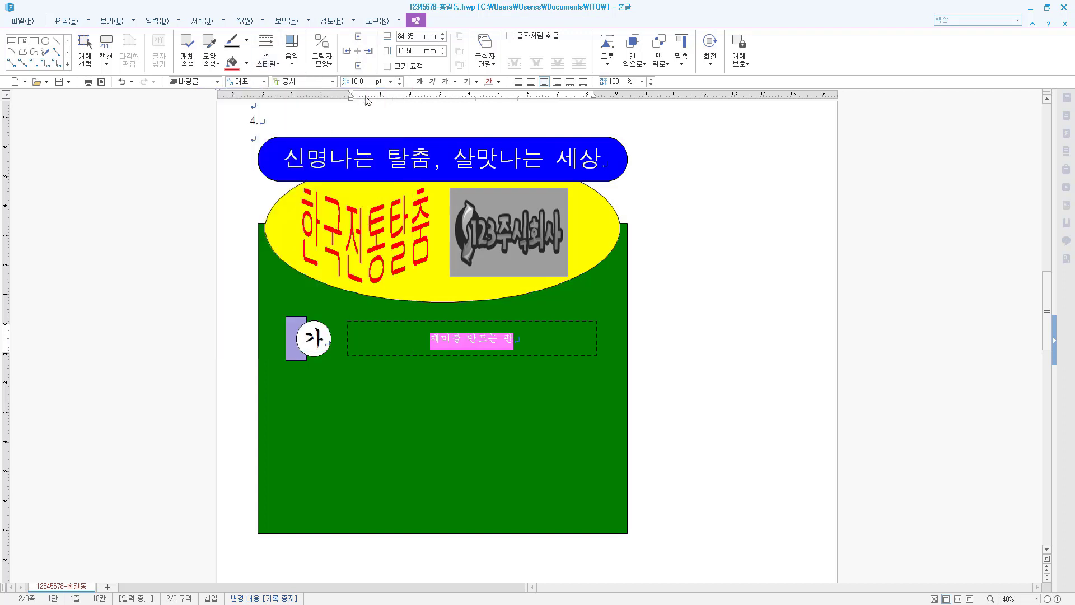
pyautogui.click(364, 81)
pyautogui.write('20')
pyautogui.press('Return')
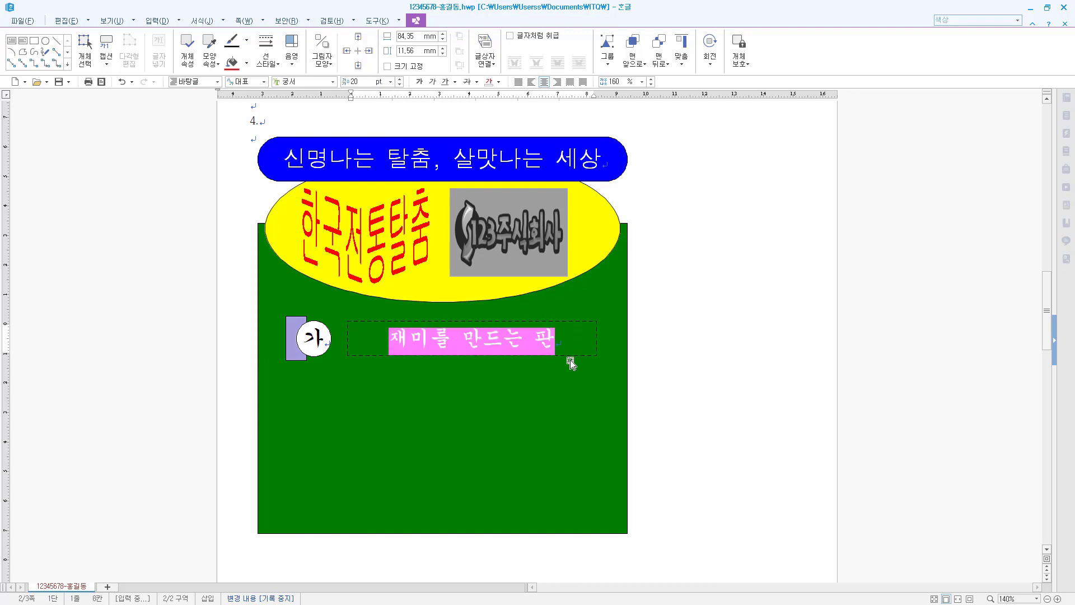
pyautogui.click(568, 339)
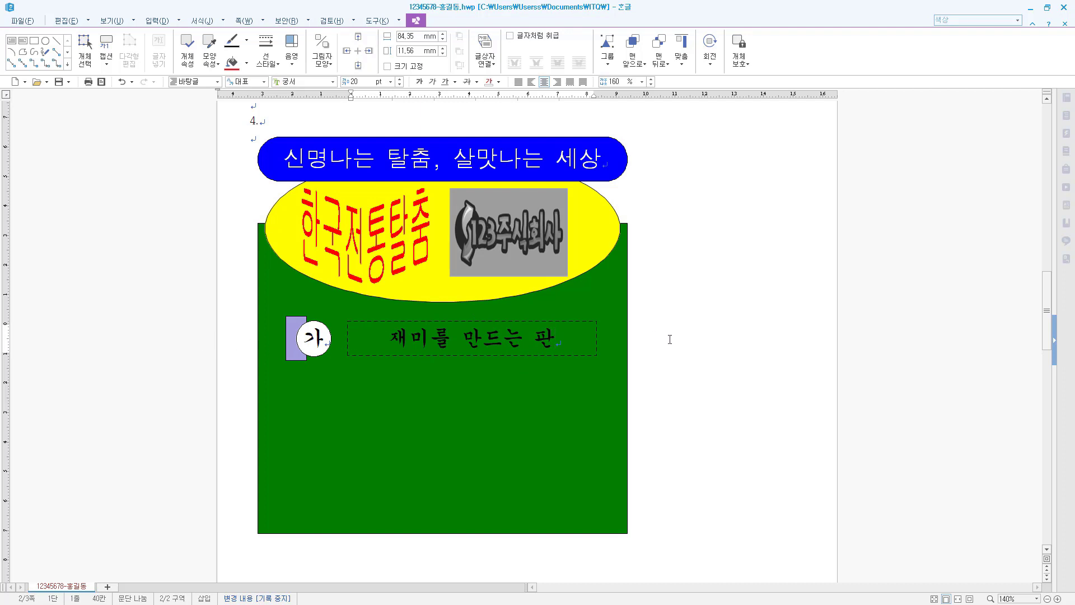
# Align the dashed text box, the lettered circle and the purple rectangle with each other using 중간 맞춤.
pyautogui.click(571, 355)
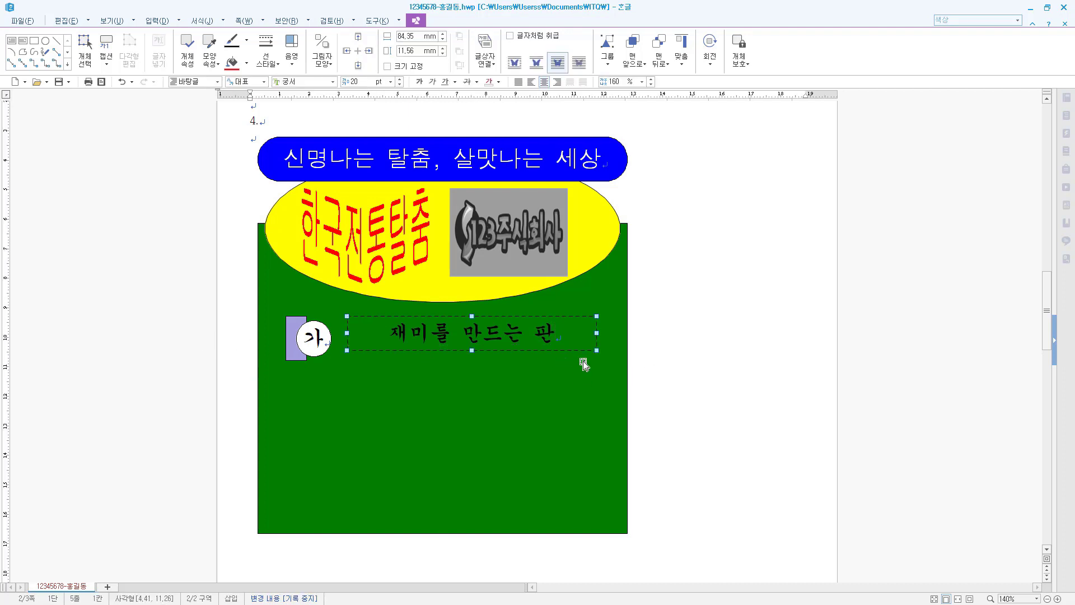
pyautogui.hotkey('ctrl', 'z')
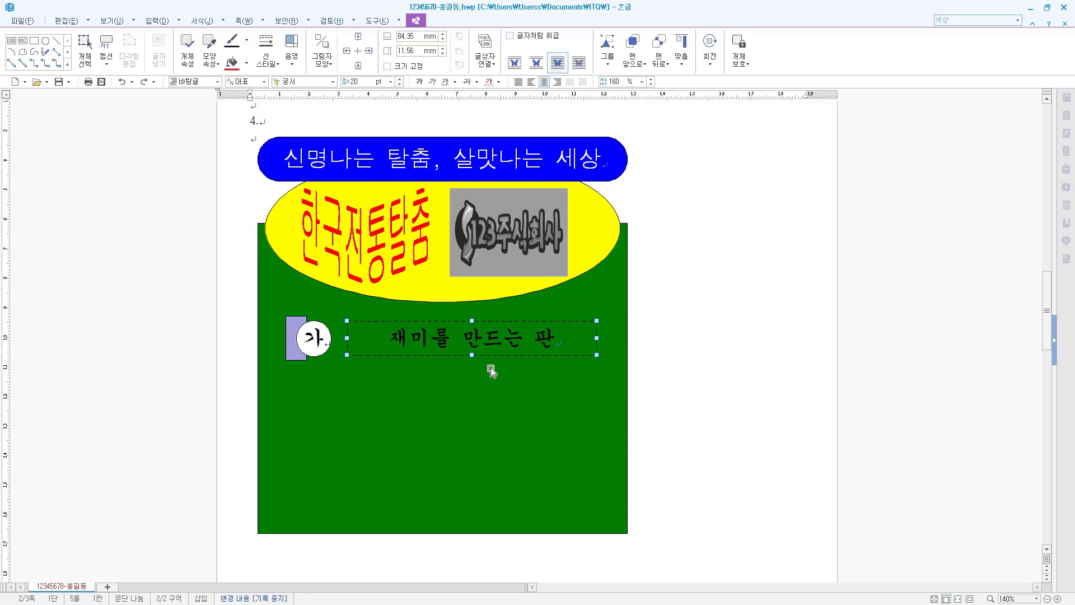
pyautogui.keyDown('shift'); pyautogui.click(318, 353); pyautogui.keyUp('shift')
pyautogui.keyDown('shift'); pyautogui.click(291, 344); pyautogui.keyUp('shift')
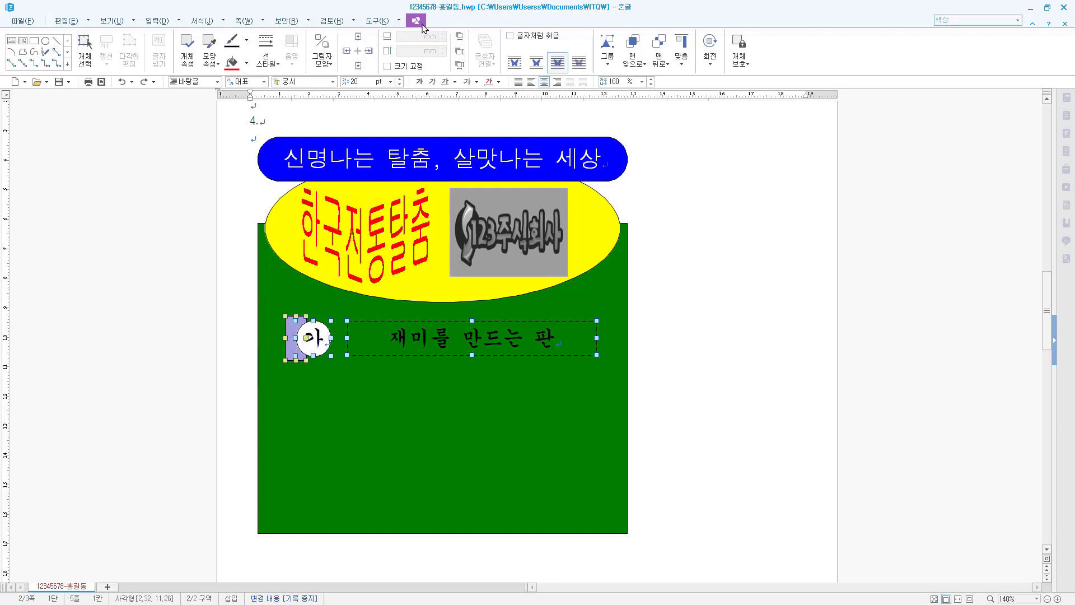
pyautogui.click(682, 50)
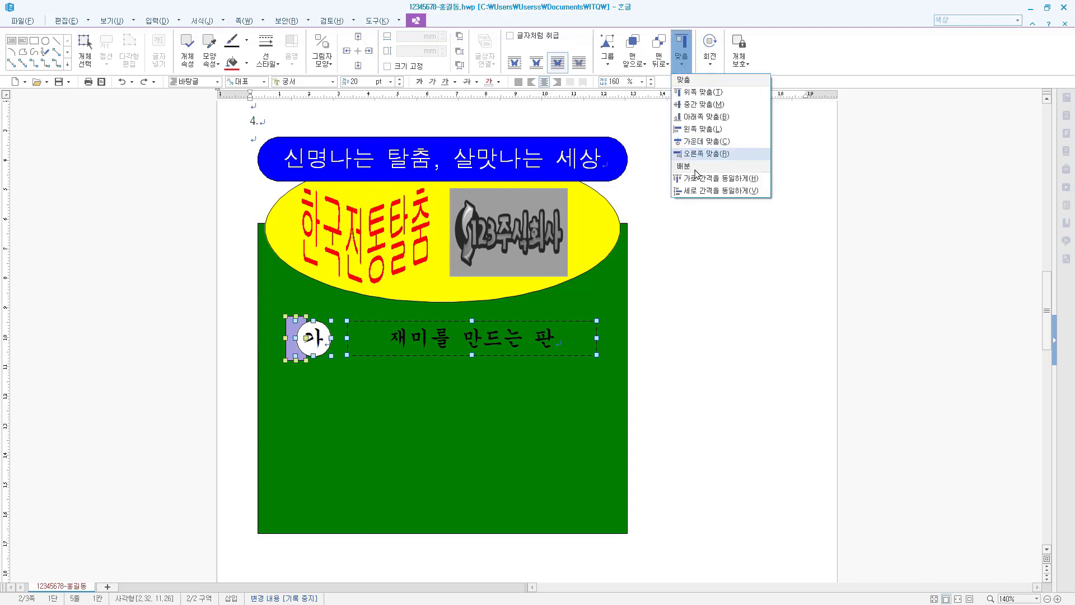
pyautogui.click(717, 109)
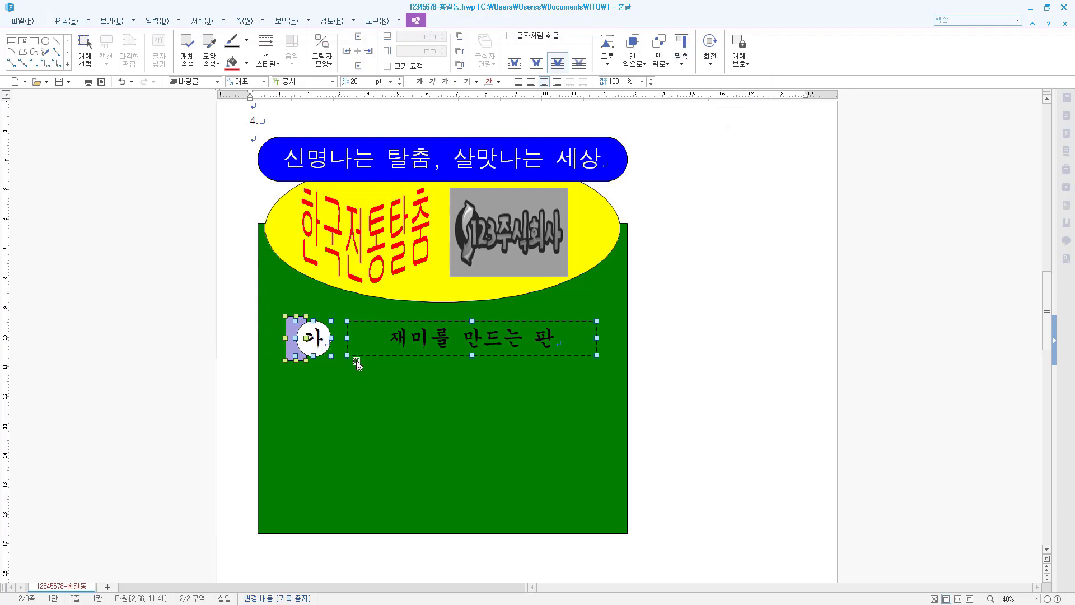
# Duplicate the rectangle, circle and text box twice straight downward, spacing the three rows about 24 to 25 mm apart.
pyautogui.click(448, 356)
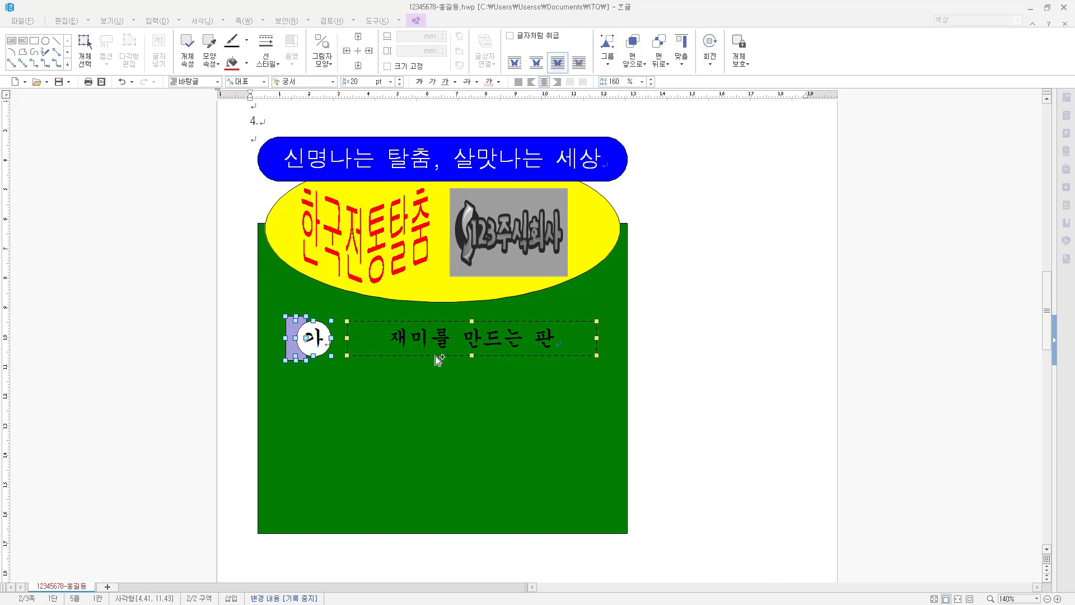
pyautogui.moveTo(439, 359); pyautogui.dragTo(442, 430)
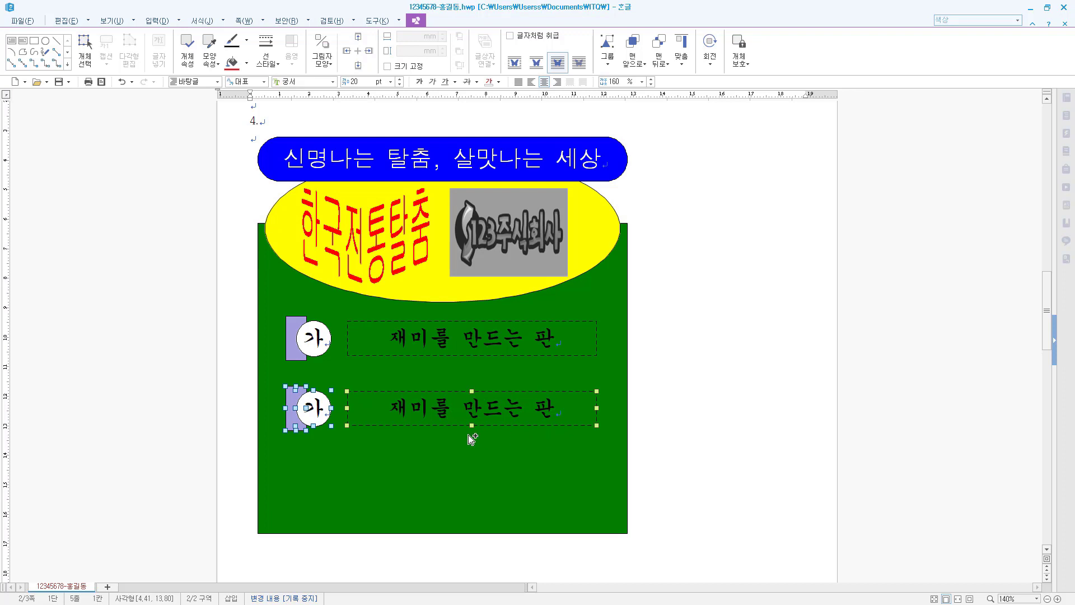
pyautogui.moveTo(459, 428); pyautogui.dragTo(463, 503)
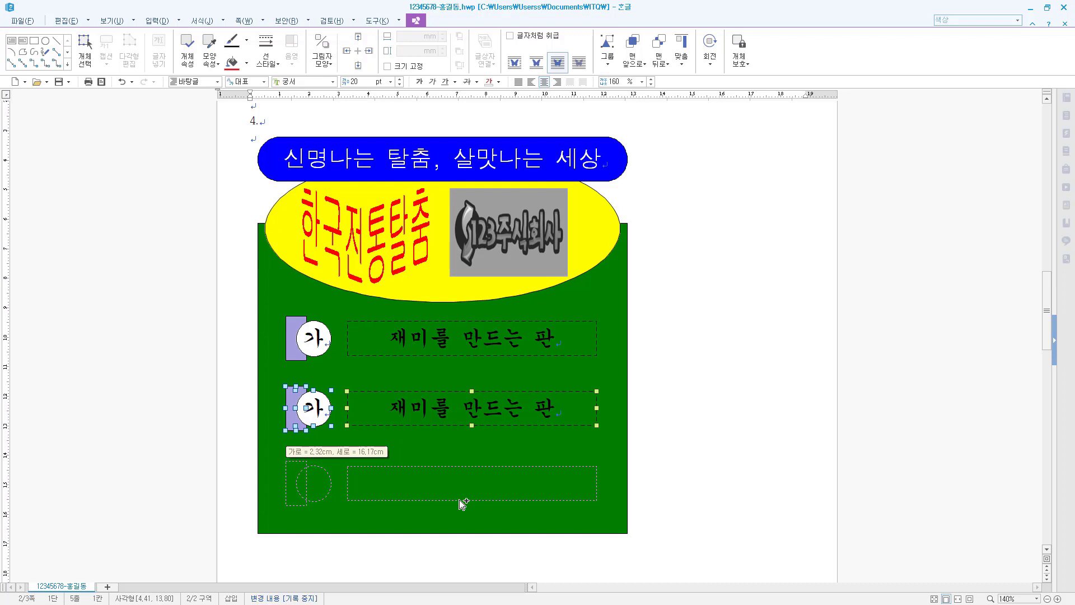
pyautogui.moveTo(462, 504); pyautogui.dragTo(463, 503)
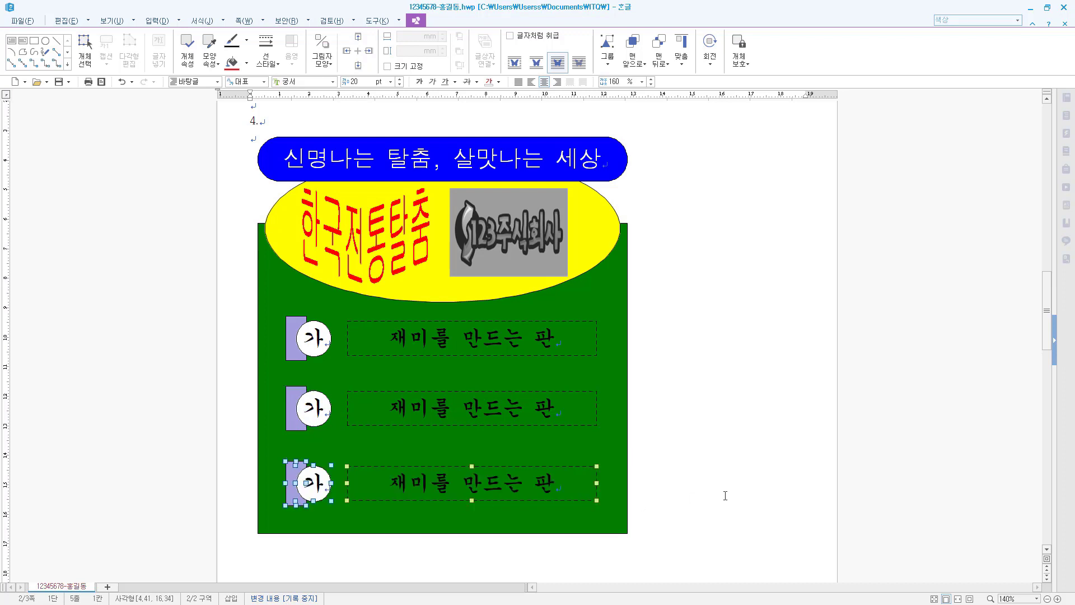
pyautogui.click(361, 444)
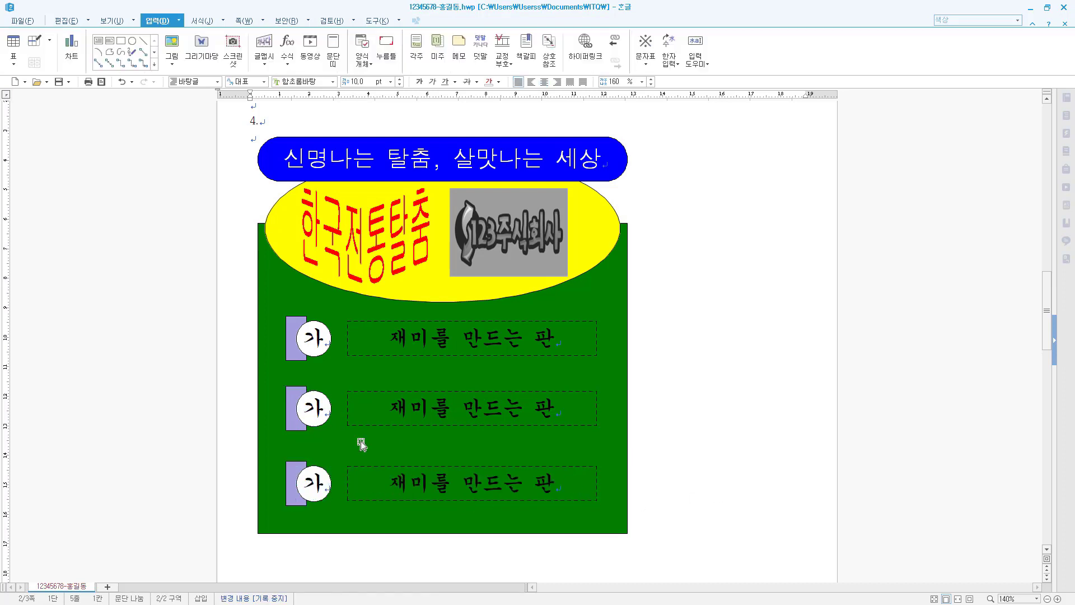
# Change the letter in the second row's circle to 나 and in the third row's circle to 다.
pyautogui.doubleClick(313, 407)
pyautogui.write('나')
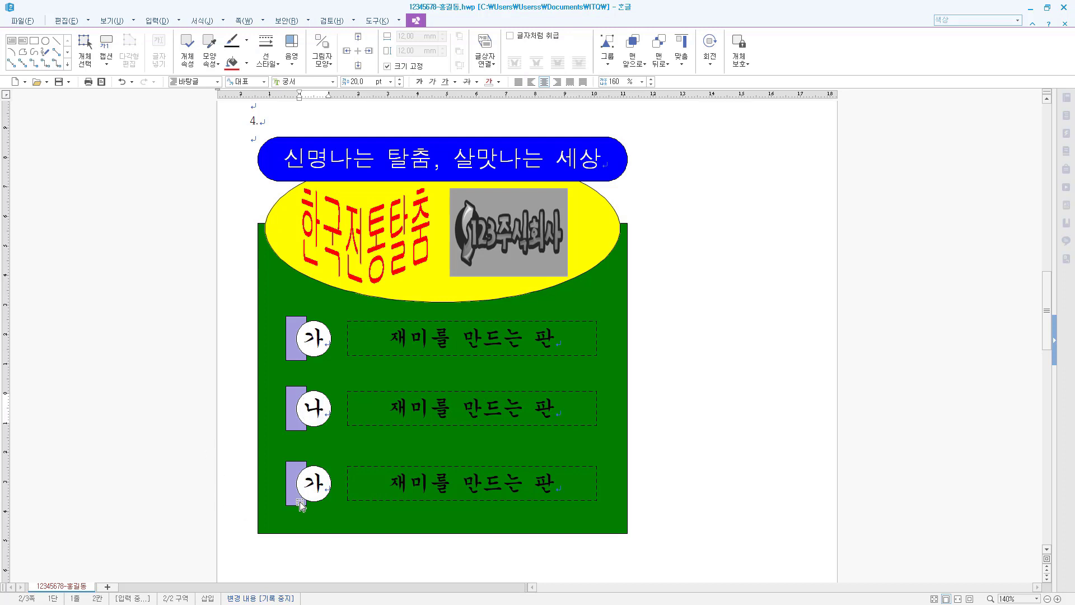
pyautogui.doubleClick(314, 484)
pyautogui.write('다')
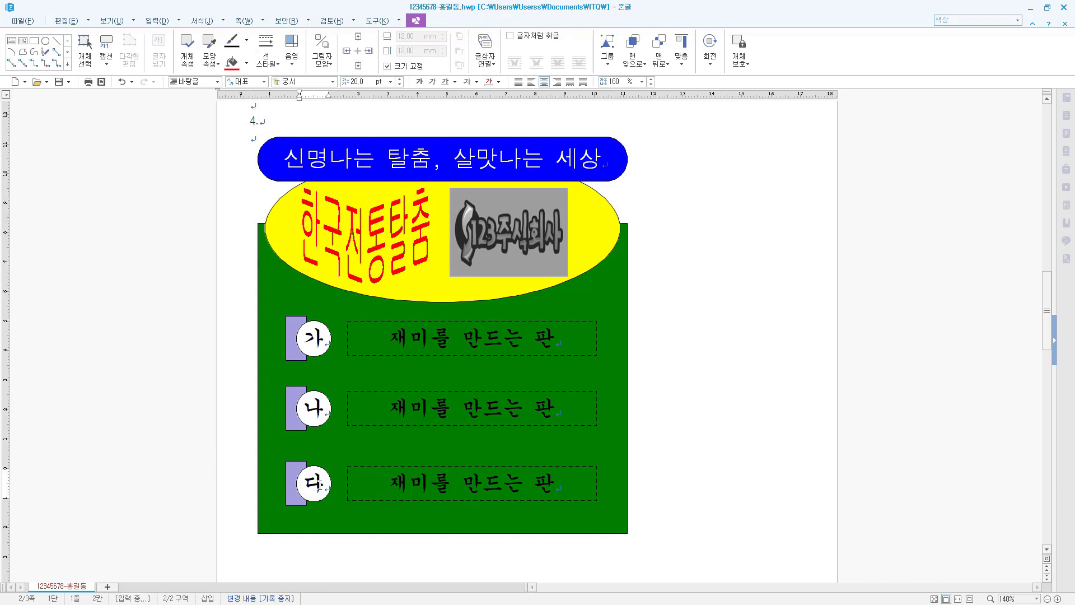
# Replace the second row's text with "즐거움이 있는 축제" and the third row's with "웃음이 묻어나는 사람들".
pyautogui.click(388, 415)
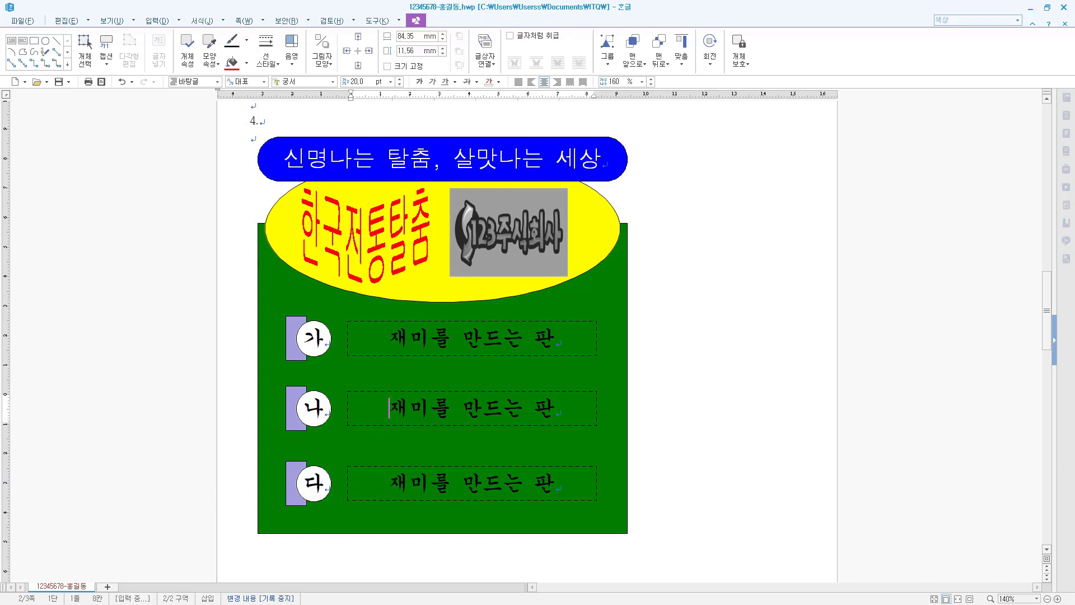
pyautogui.click(391, 469)
pyautogui.click(390, 407)
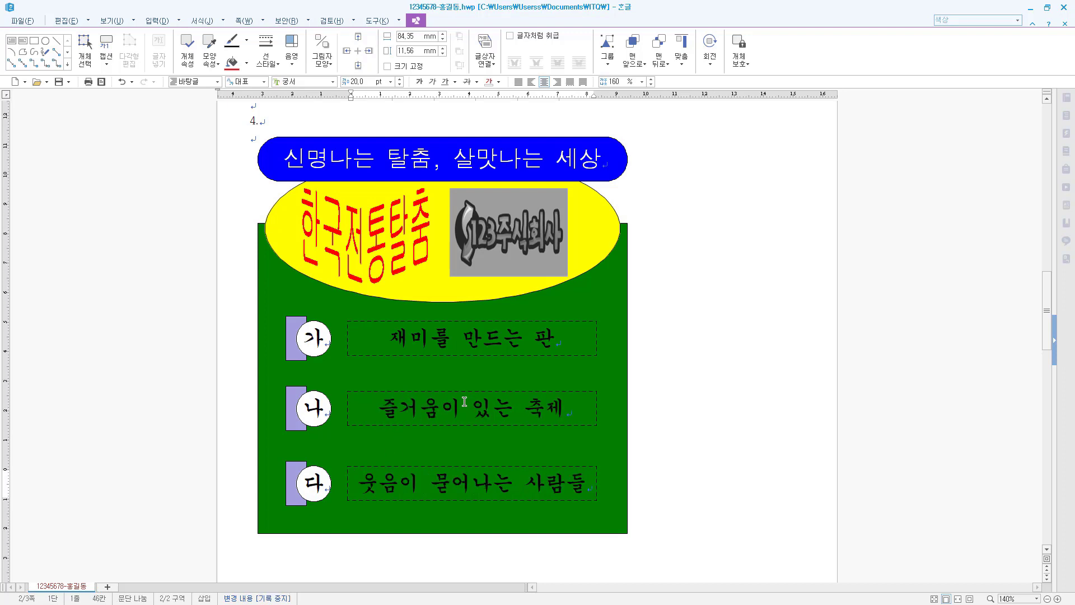
pyautogui.write('ㄹ')
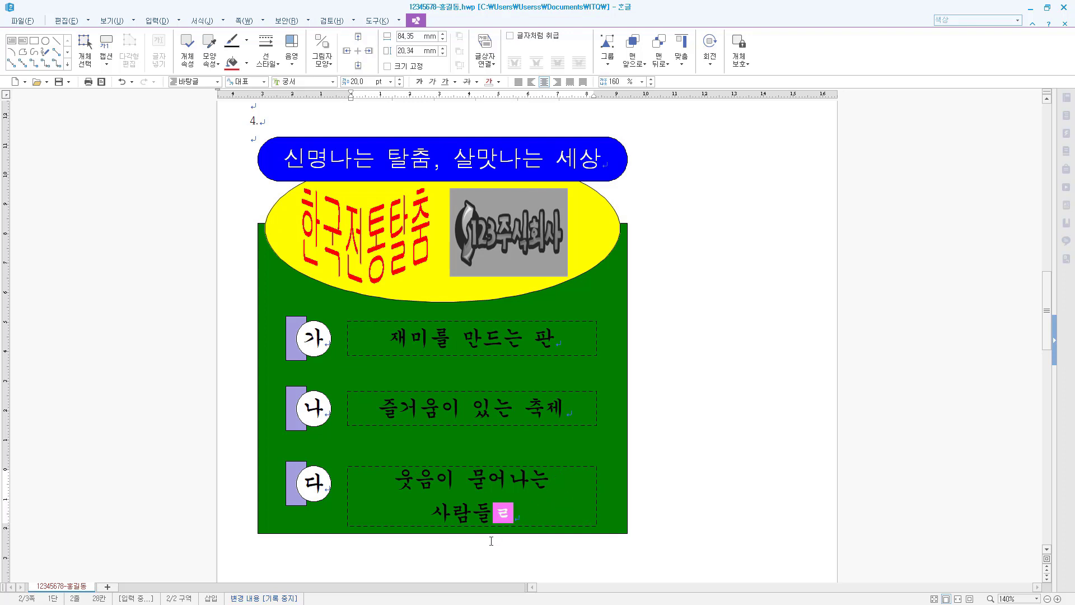
pyautogui.press('BackSpace')
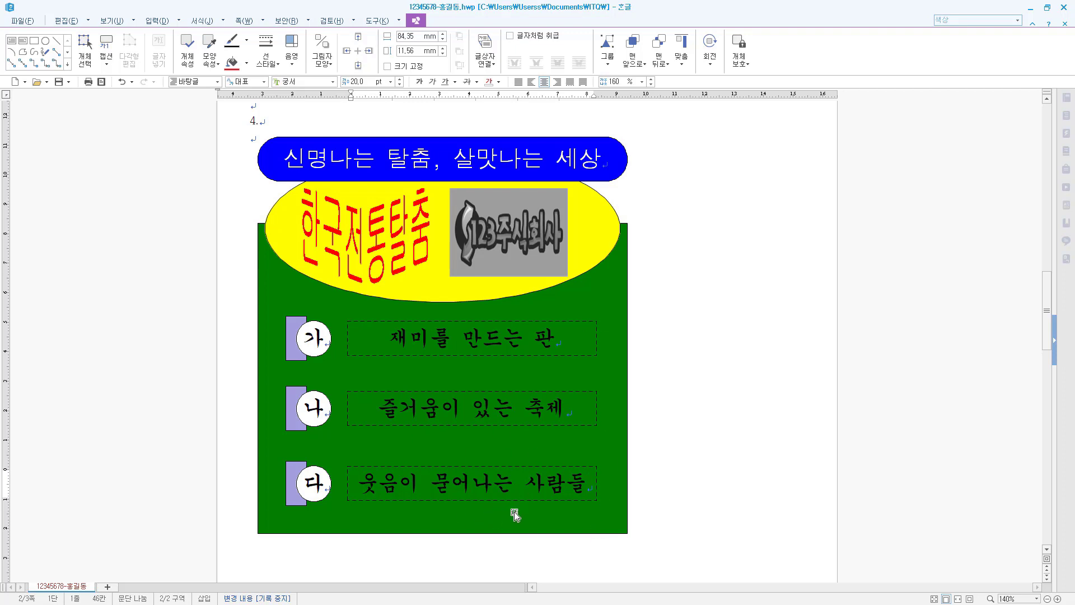
pyautogui.click(686, 333)
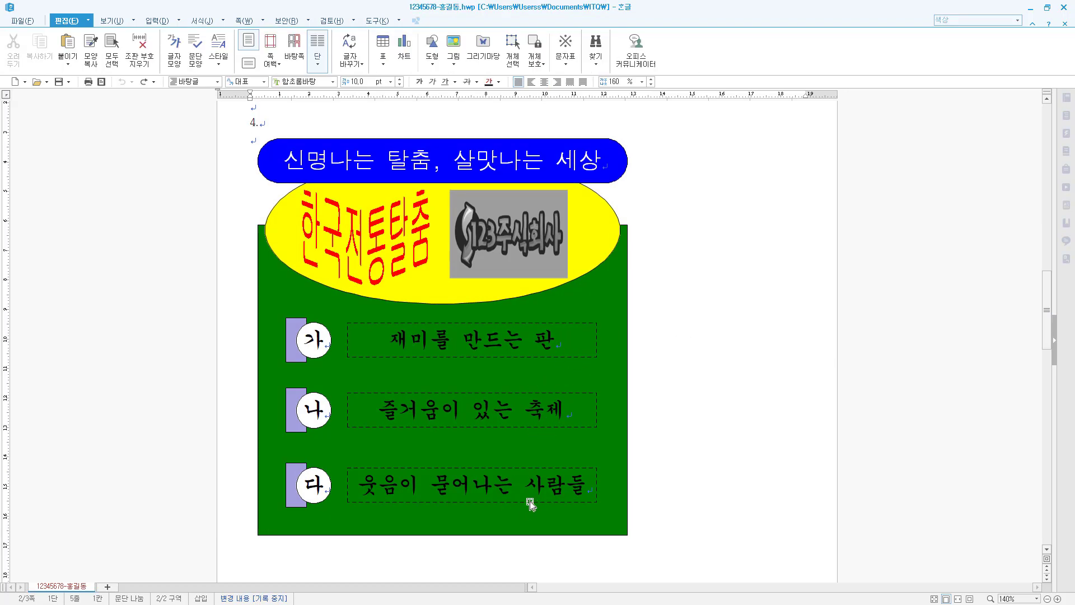
# Select all three dashed text boxes and widen them together to about 87 mm.
pyautogui.click(591, 358)
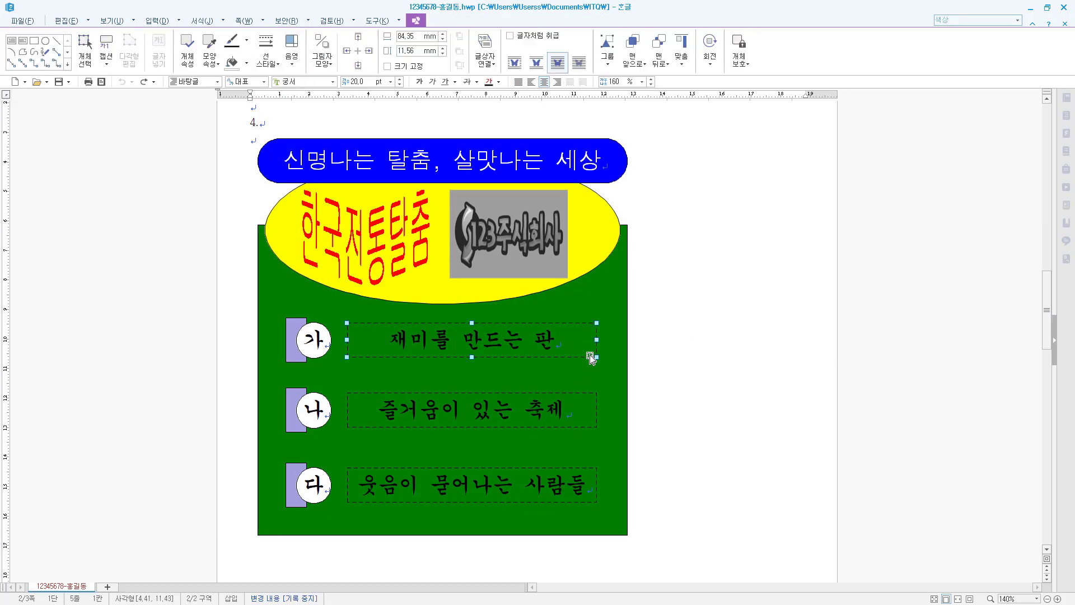
pyautogui.keyDown('shift'); pyautogui.click(588, 426); pyautogui.keyUp('shift')
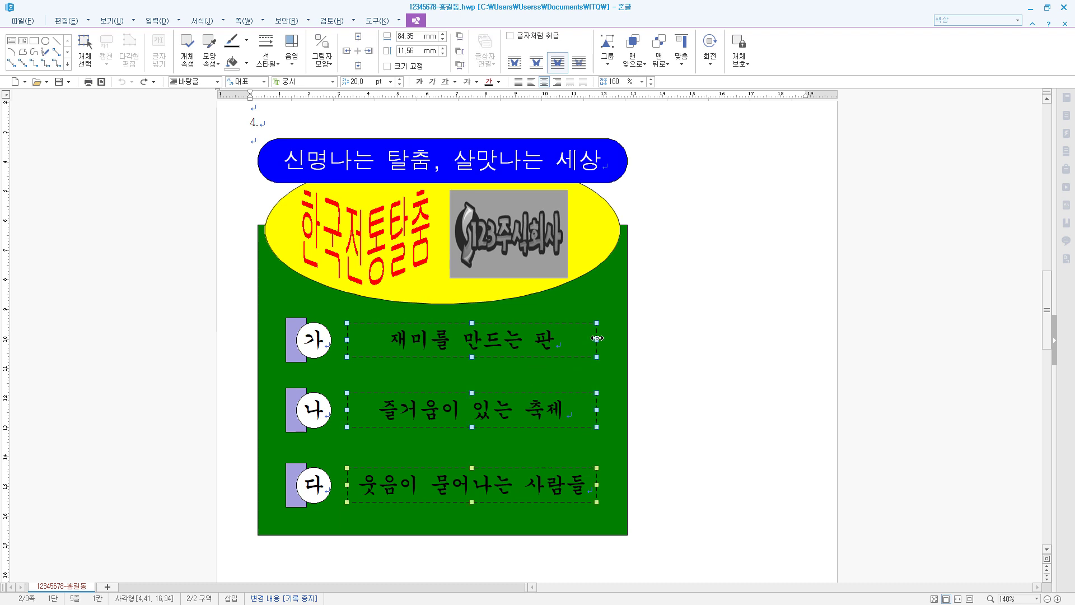
pyautogui.moveTo(597, 338); pyautogui.dragTo(605, 340)
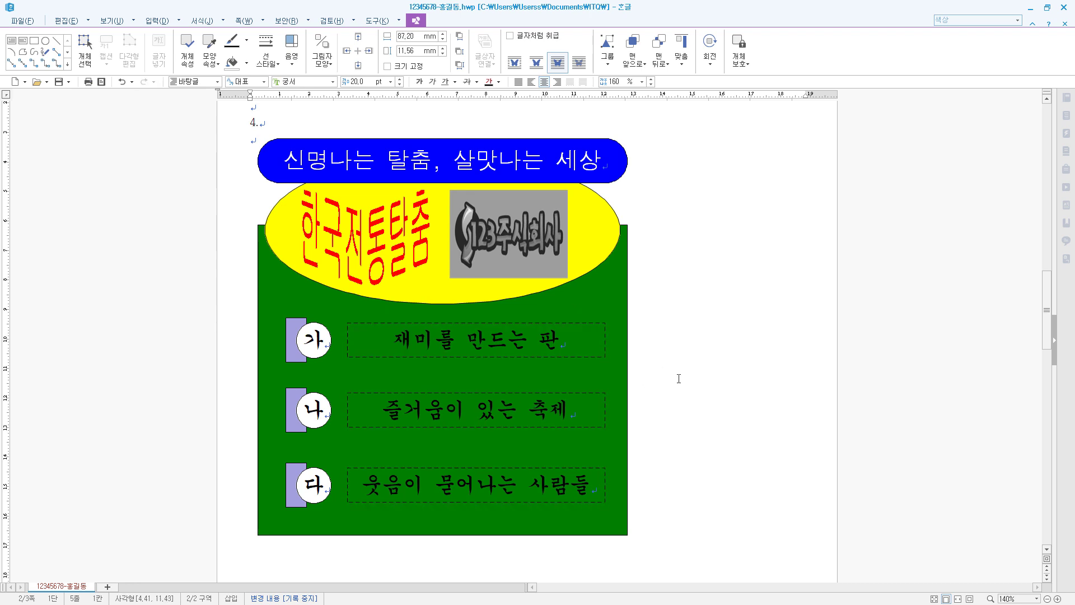
pyautogui.press('Escape')
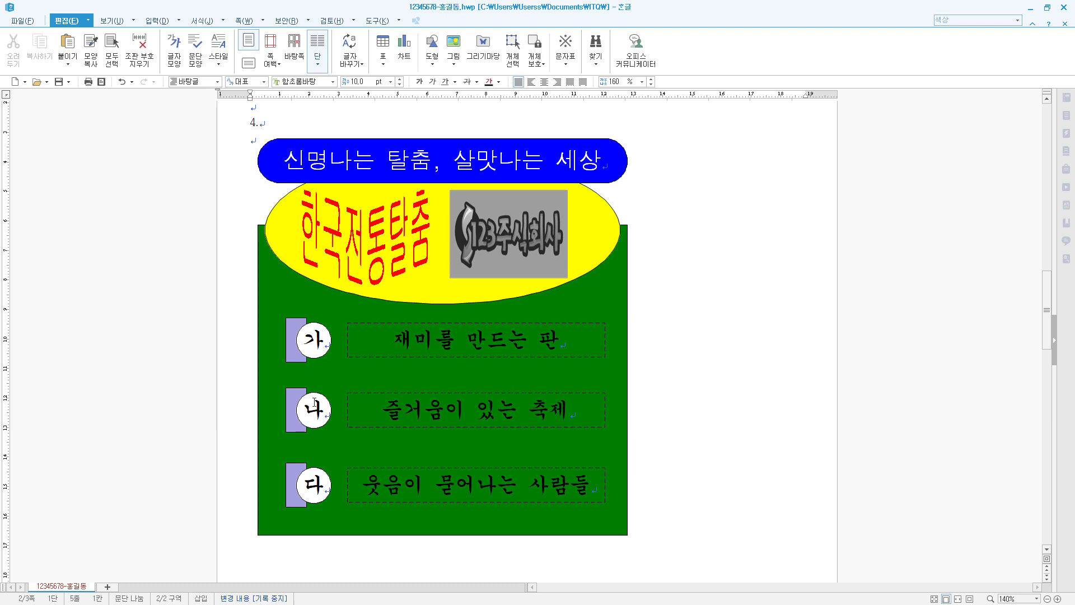
pyautogui.click(291, 399)
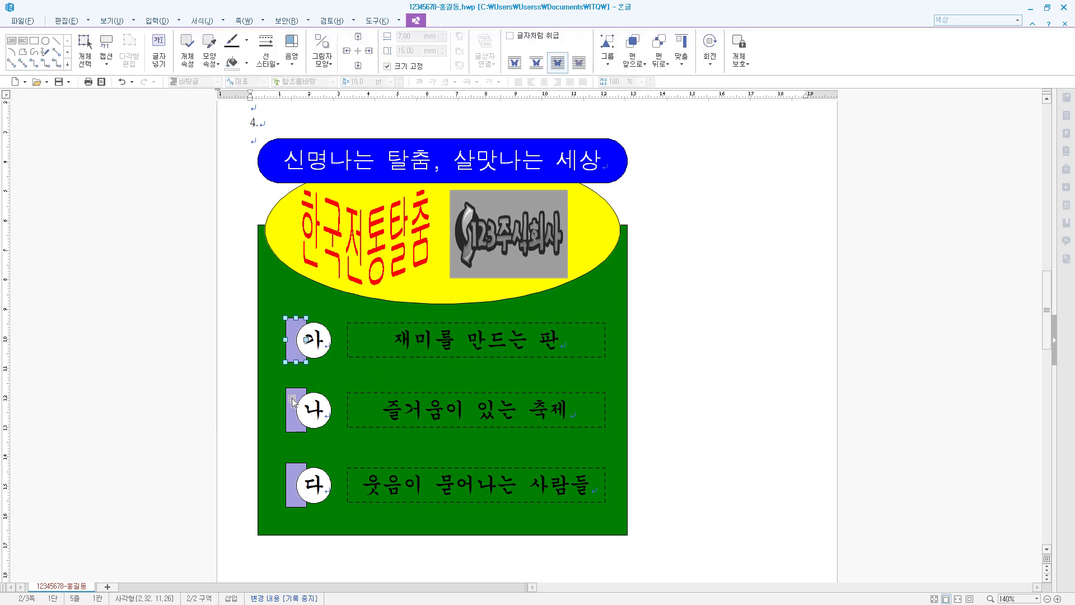
pyautogui.click(288, 473)
pyautogui.click(291, 358)
pyautogui.click(291, 402)
pyautogui.click(293, 472)
pyautogui.click(301, 426)
# Set the face colour (면 색) of the rectangle behind the 다 circle to a dark navy purple.
pyautogui.click(288, 478)
pyautogui.doubleClick(290, 476)
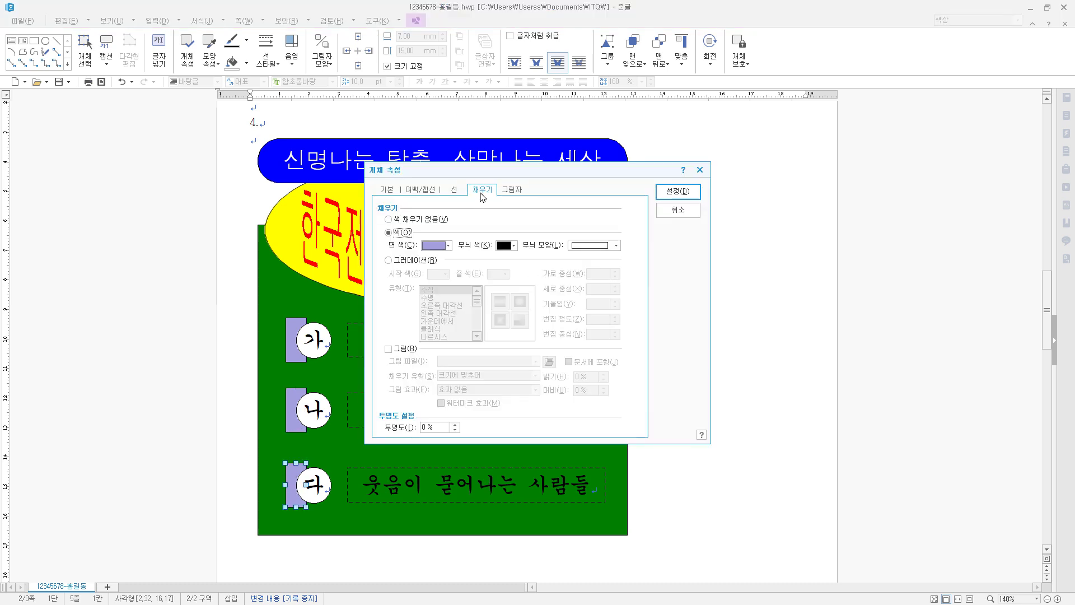
pyautogui.click(443, 245)
pyautogui.click(481, 326)
pyautogui.click(678, 191)
# Set the face colour (면 색) of the rectangle behind the 나 circle to a vivid blue-violet.
pyautogui.doubleClick(297, 427)
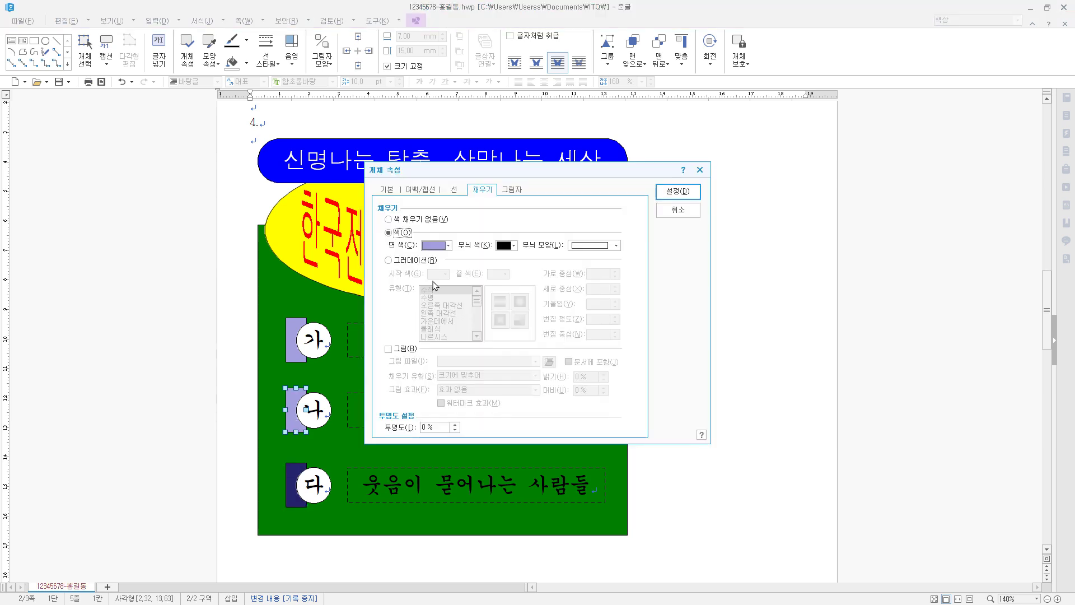
pyautogui.click(443, 245)
pyautogui.click(486, 305)
pyautogui.click(677, 191)
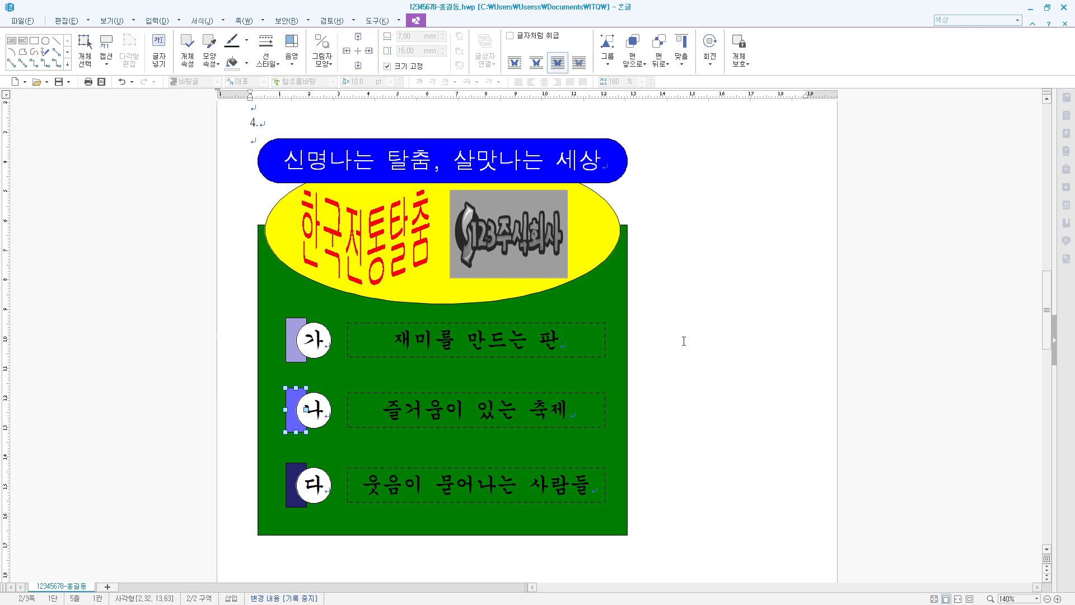
# Compare the shades of the drawing by switching the display between grayscale (회색조) and colour (컬러) twice.
pyautogui.click(116, 22)
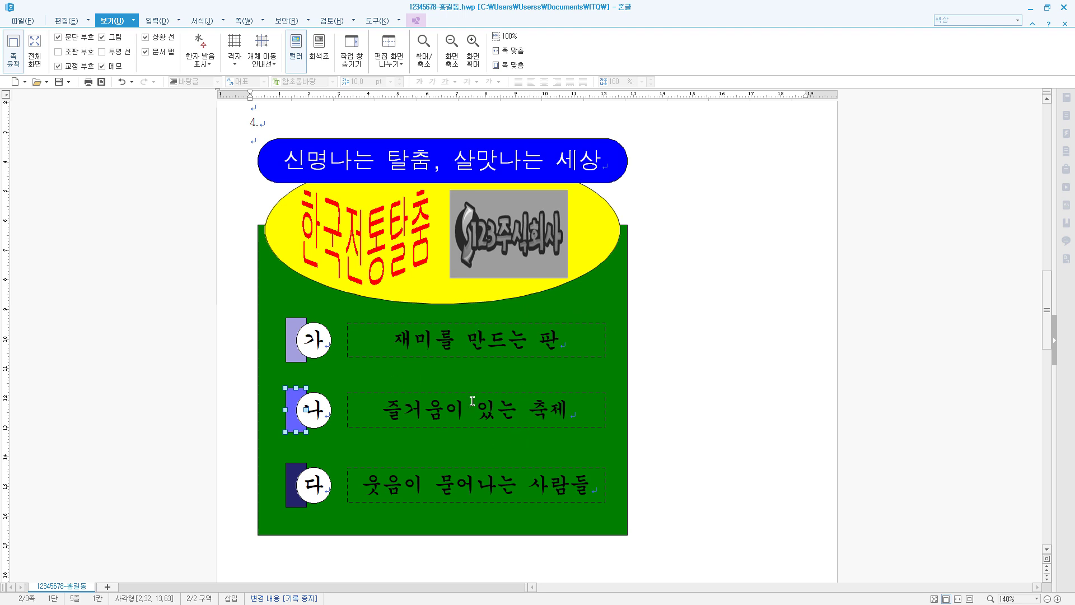
pyautogui.click(318, 51)
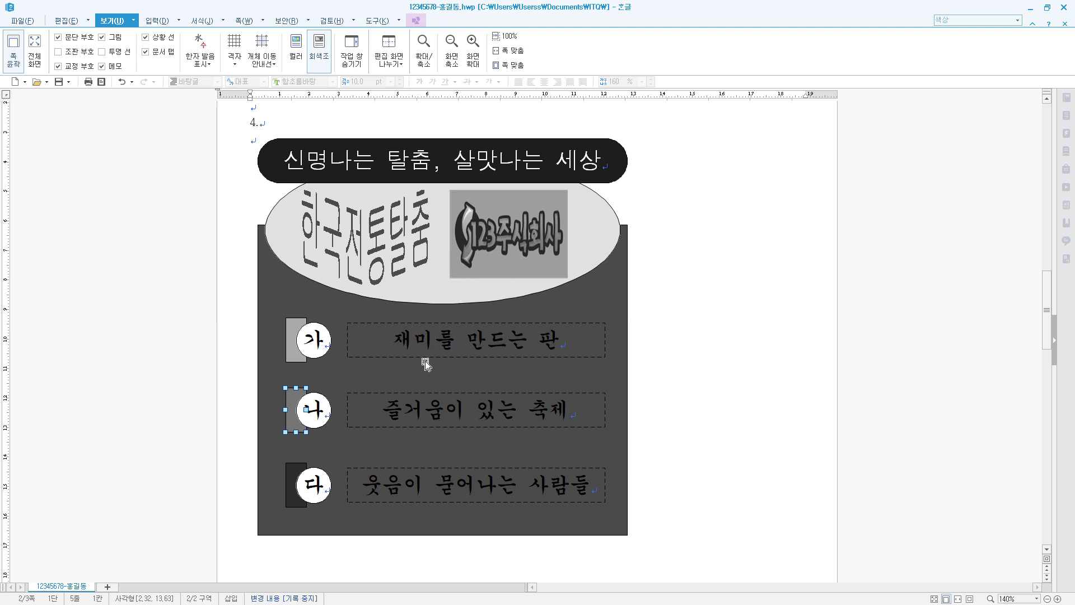
pyautogui.click(296, 60)
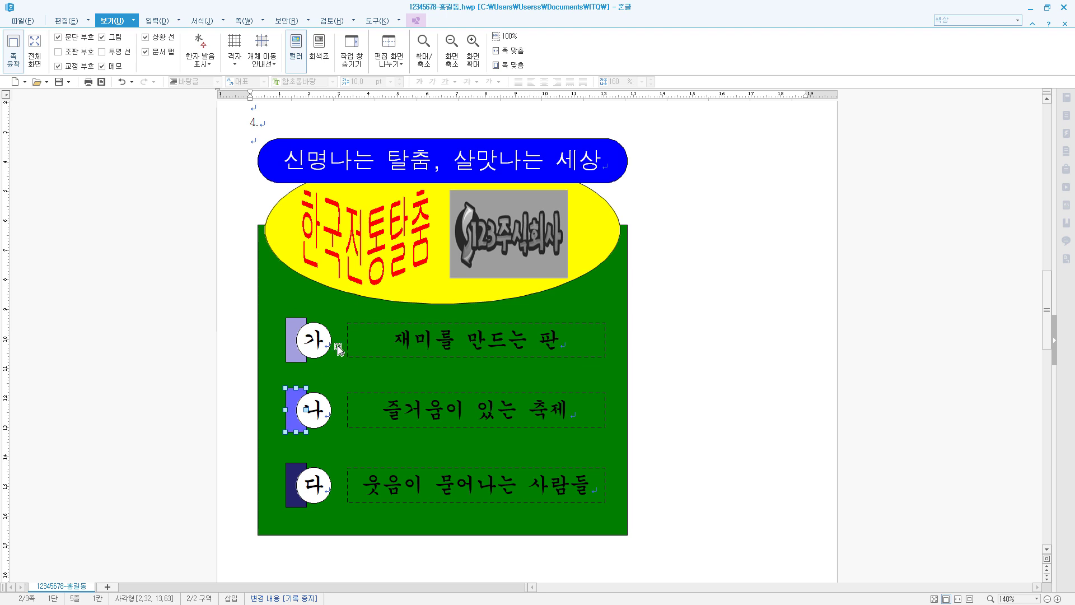
pyautogui.click(322, 56)
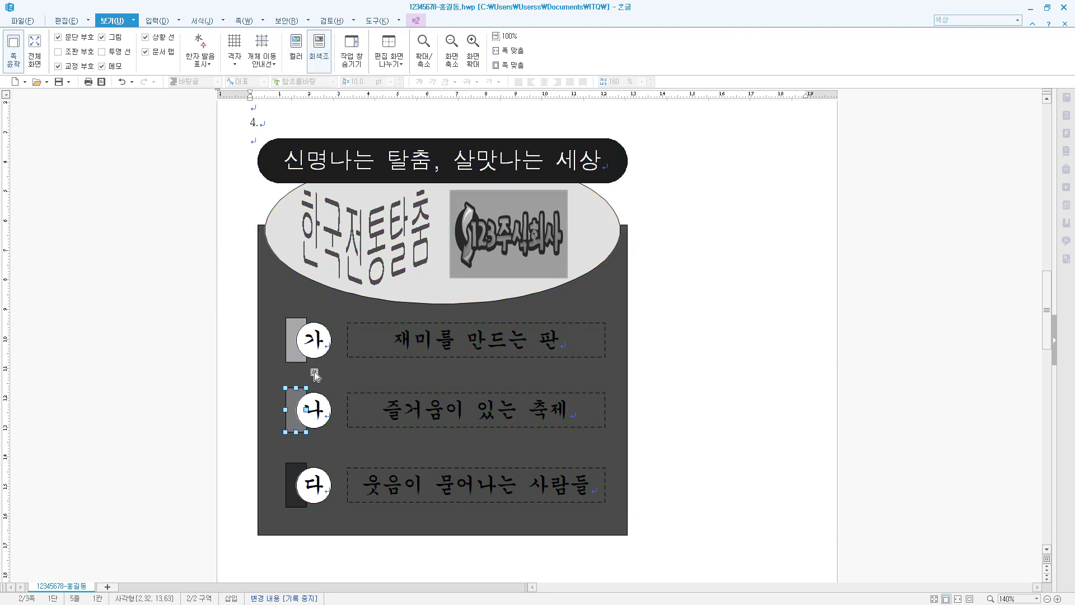
pyautogui.click(296, 51)
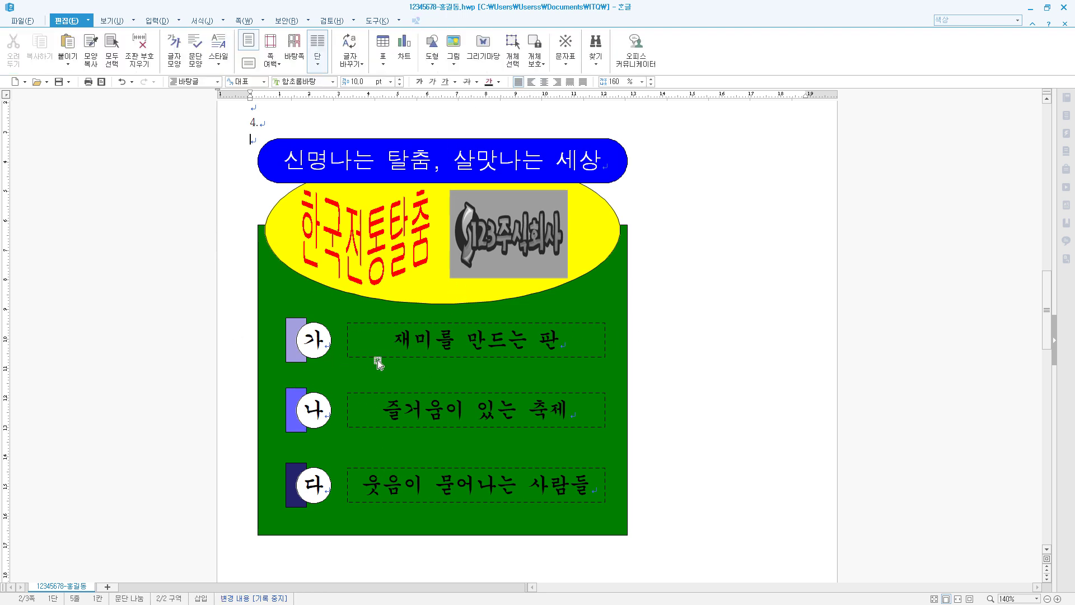
# Try to box-select only the 가 circle and the rectangle behind it.
pyautogui.click(448, 358)
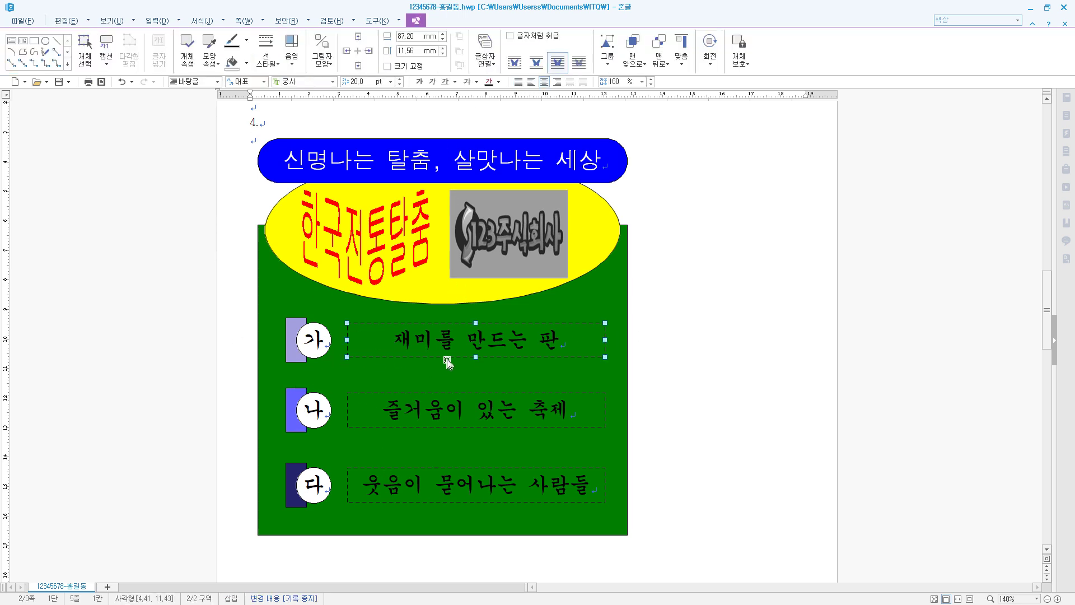
pyautogui.click(84, 47)
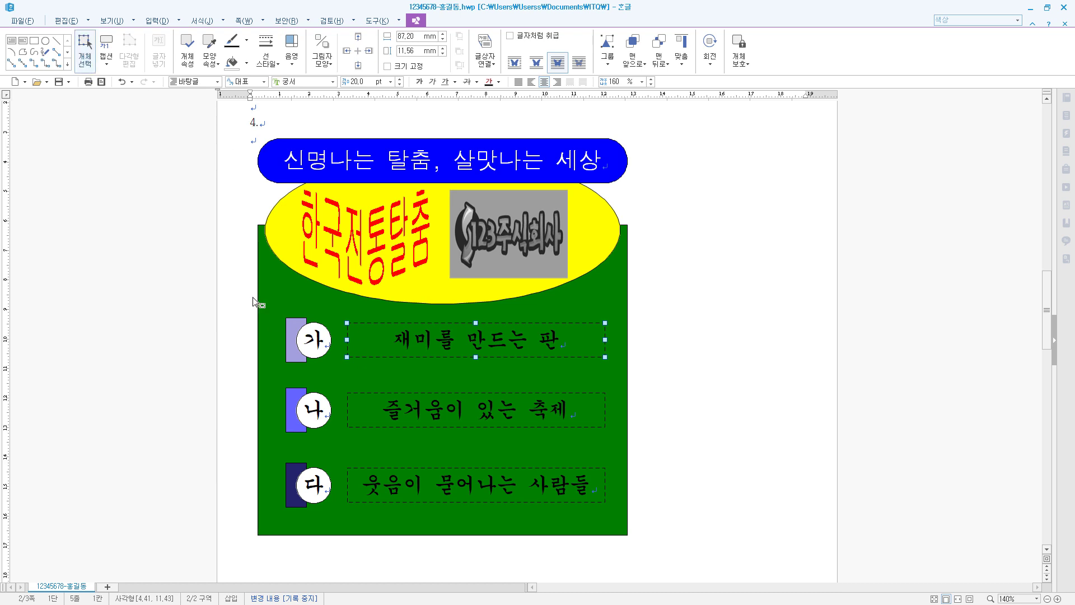
pyautogui.moveTo(236, 292); pyautogui.dragTo(341, 377)
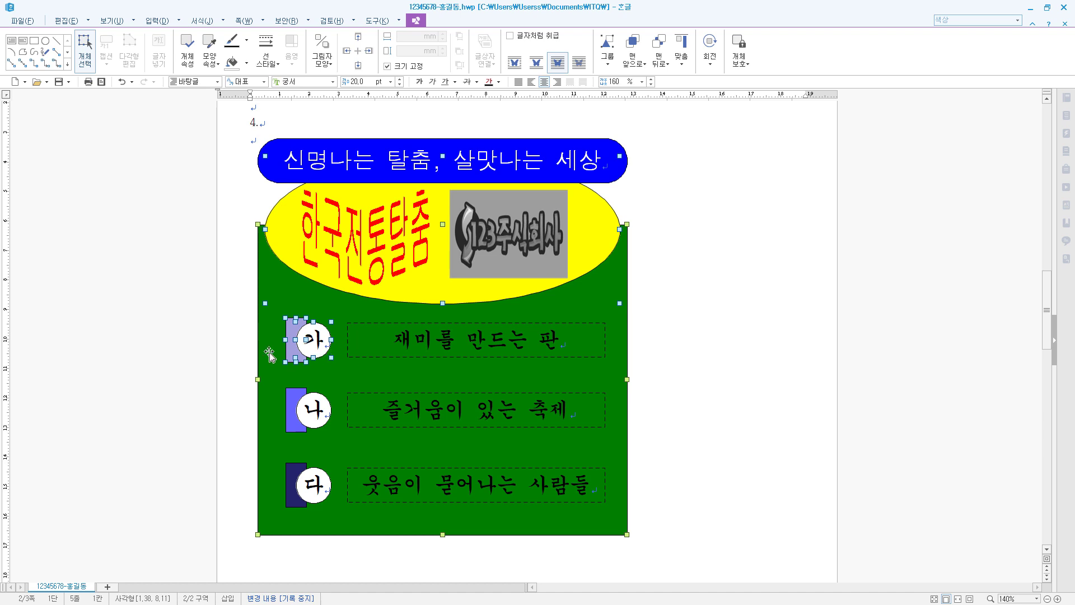
pyautogui.moveTo(237, 284); pyautogui.dragTo(342, 378)
pyautogui.moveTo(342, 378); pyautogui.dragTo(342, 378)
pyautogui.press('Escape')
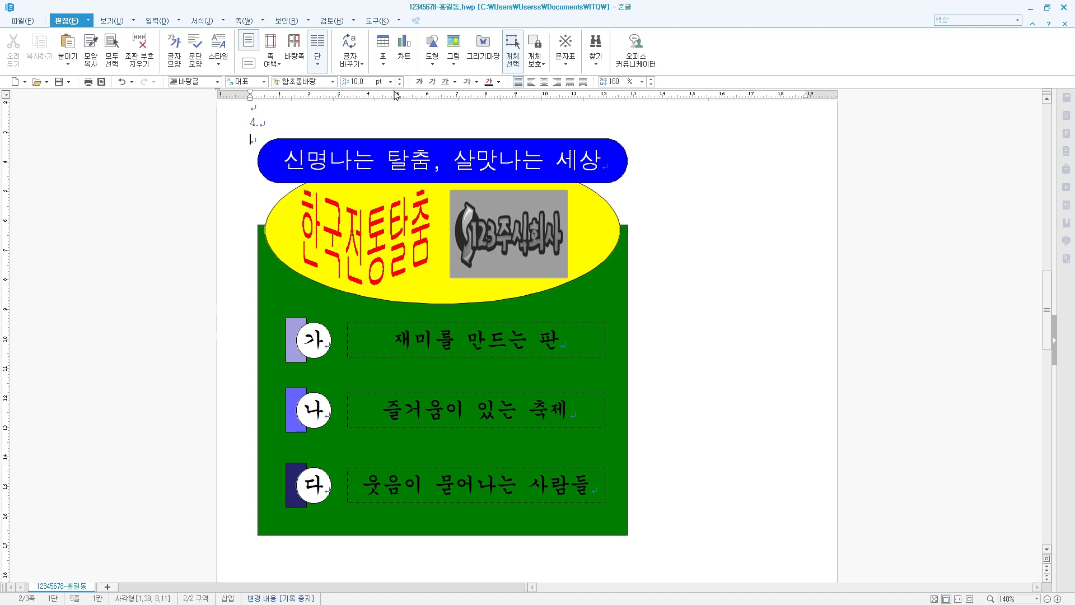
# Turn off the 일부분 선택만으로 개체 전체 선택 option in the object preferences and box-select the 가 circle with its rectangle.
pyautogui.click(377, 20)
pyautogui.click(398, 20)
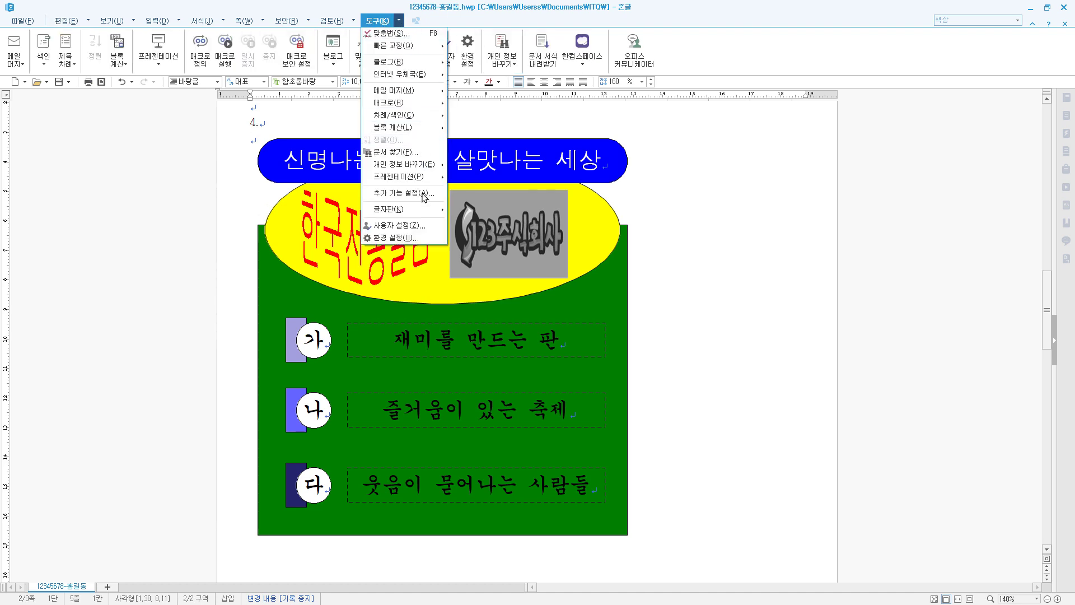
pyautogui.click(417, 237)
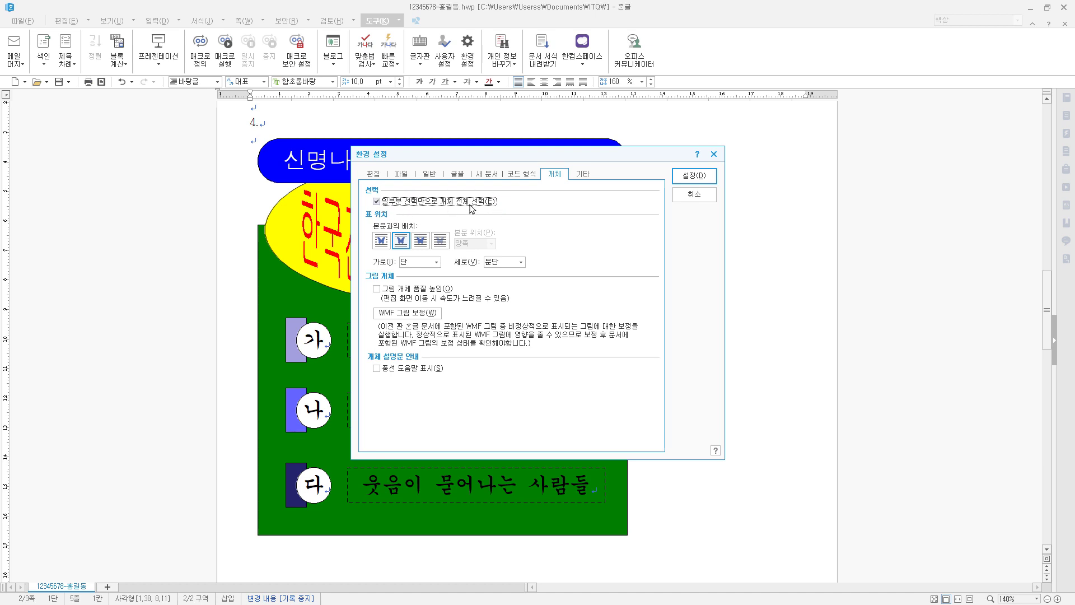
pyautogui.click(376, 202)
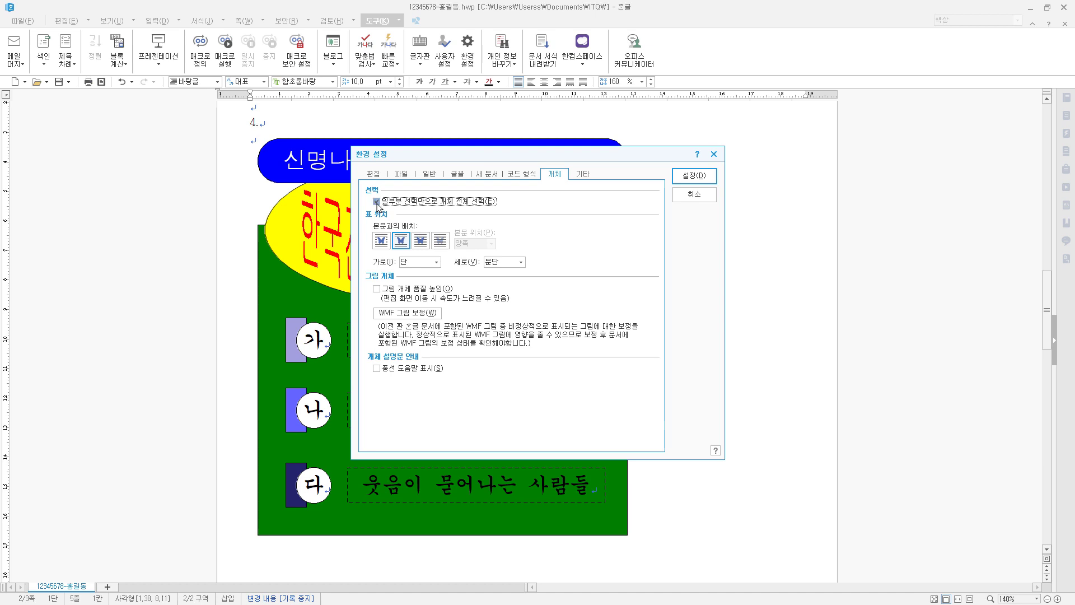
pyautogui.click(704, 182)
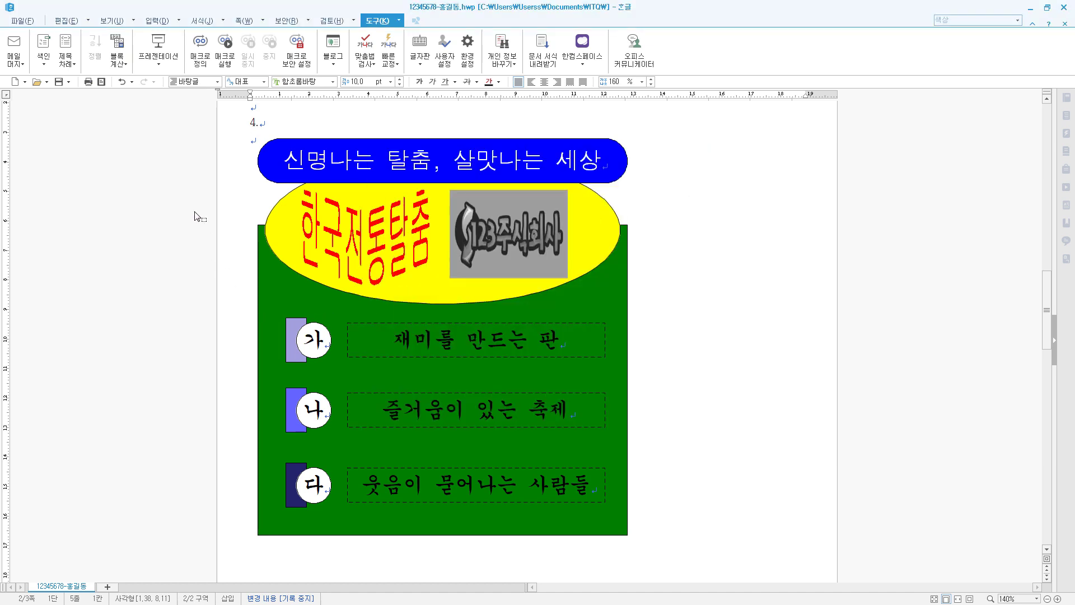
pyautogui.moveTo(242, 306); pyautogui.dragTo(339, 379)
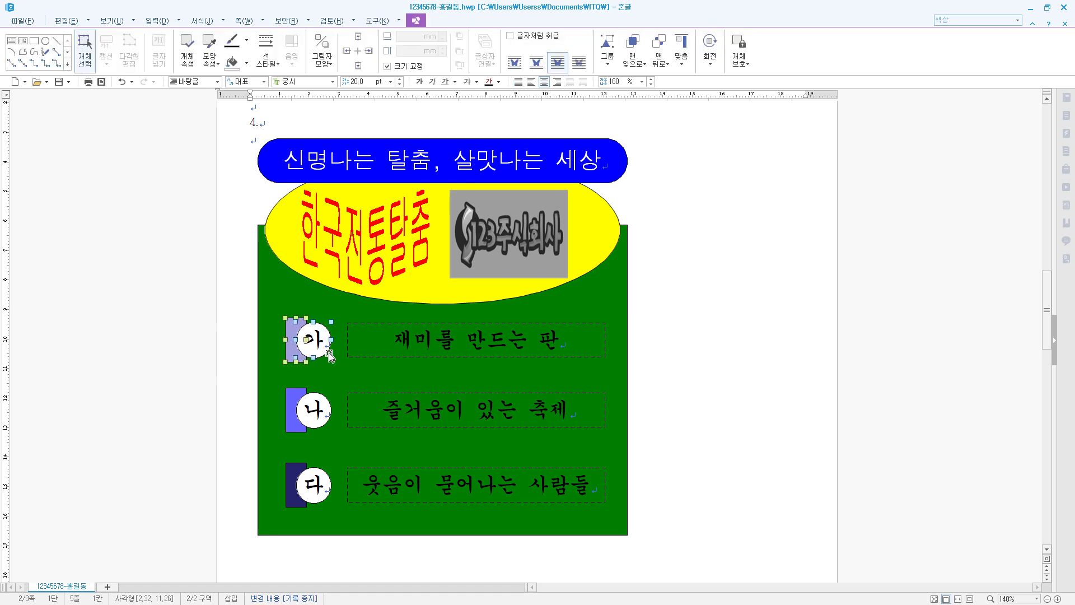
# Turn the 일부분 선택만으로 개체 전체 선택 option back on in the object preferences and clear the selection.
pyautogui.click(399, 21)
pyautogui.click(398, 238)
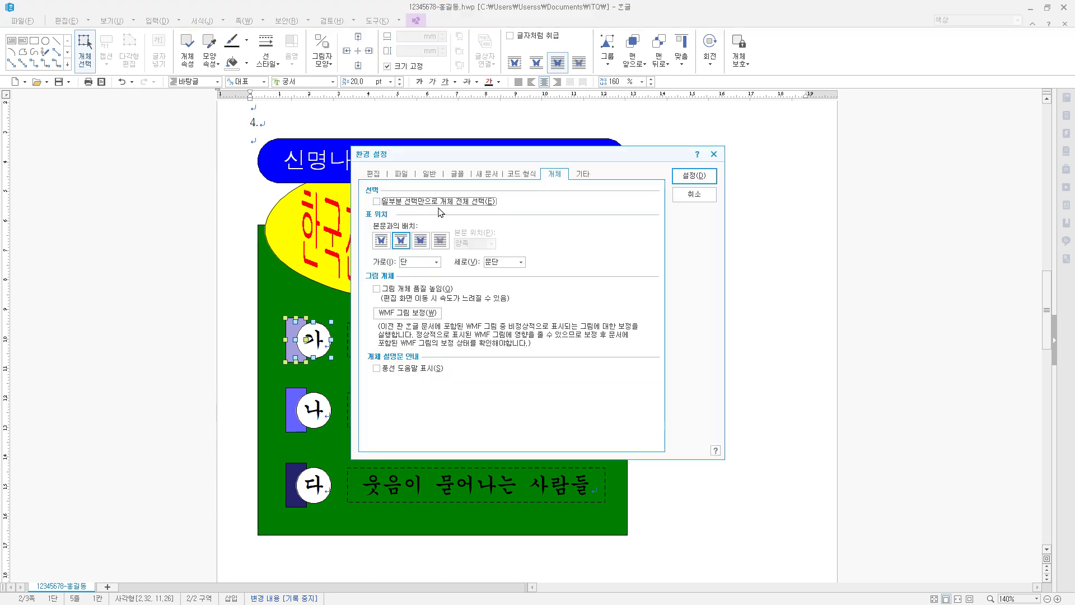
pyautogui.click(377, 202)
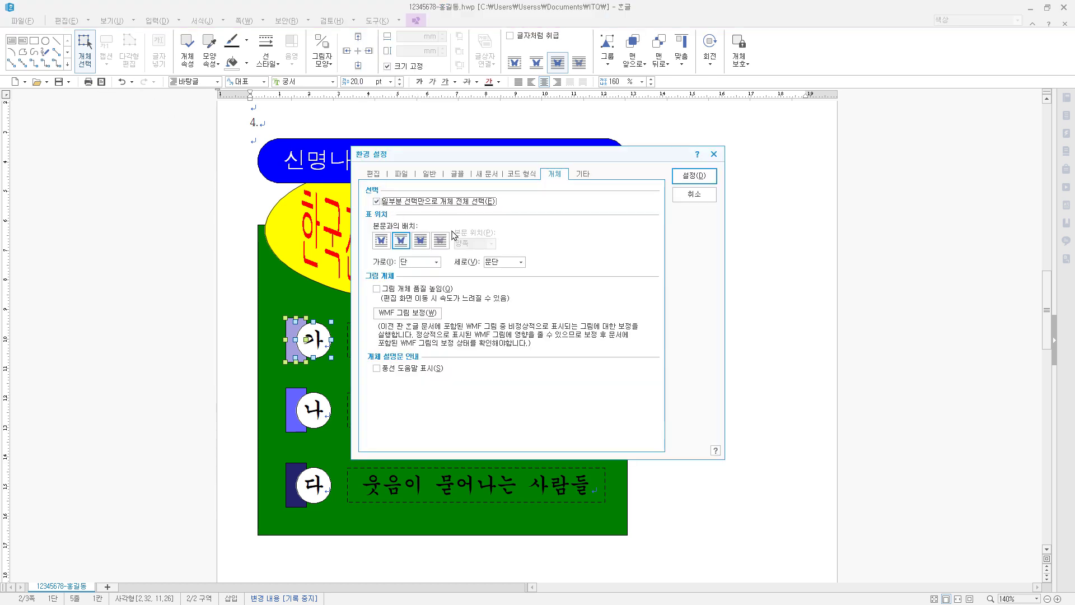
pyautogui.click(694, 175)
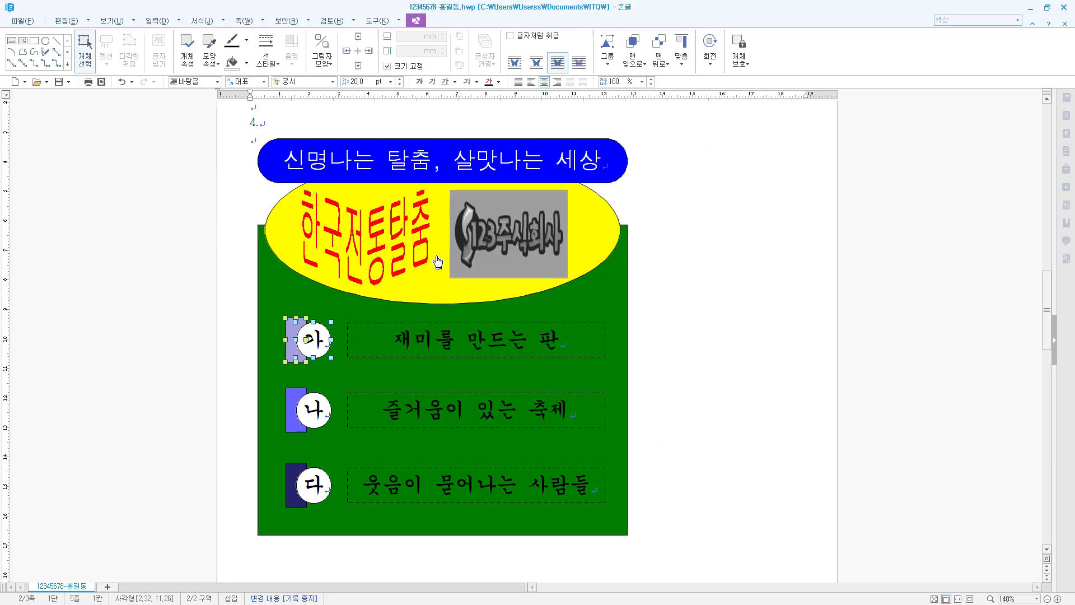
pyautogui.click(355, 361)
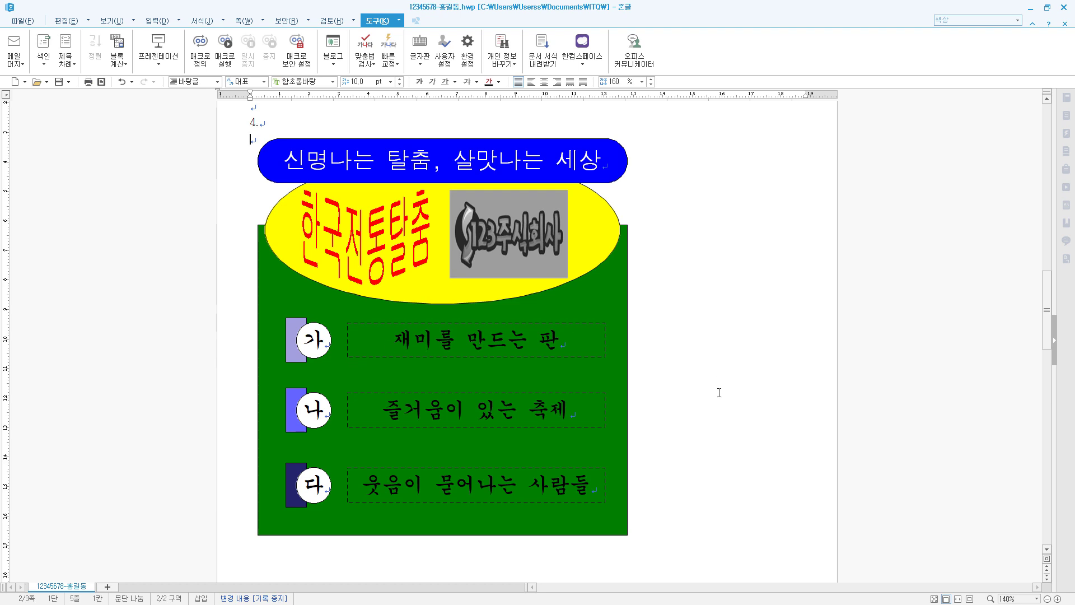
# Select every object of the item 4 drawing and move them together to the right and slightly down, leaving a gap below the 4. heading.
pyautogui.click(521, 176)
pyautogui.click(84, 52)
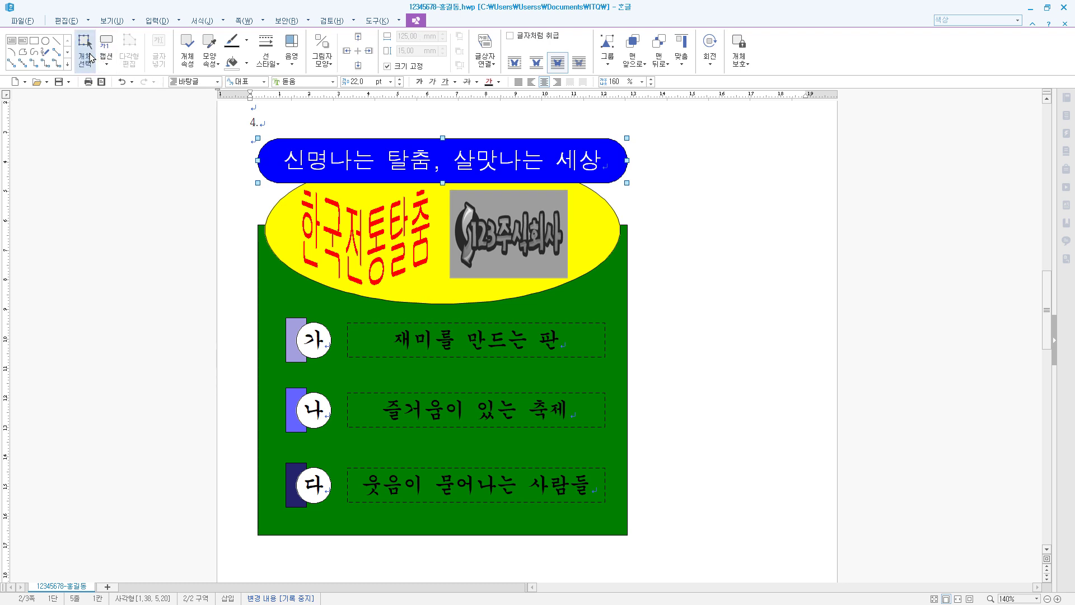
pyautogui.moveTo(228, 124); pyautogui.dragTo(679, 557)
pyautogui.moveTo(490, 287); pyautogui.dragTo(502, 245)
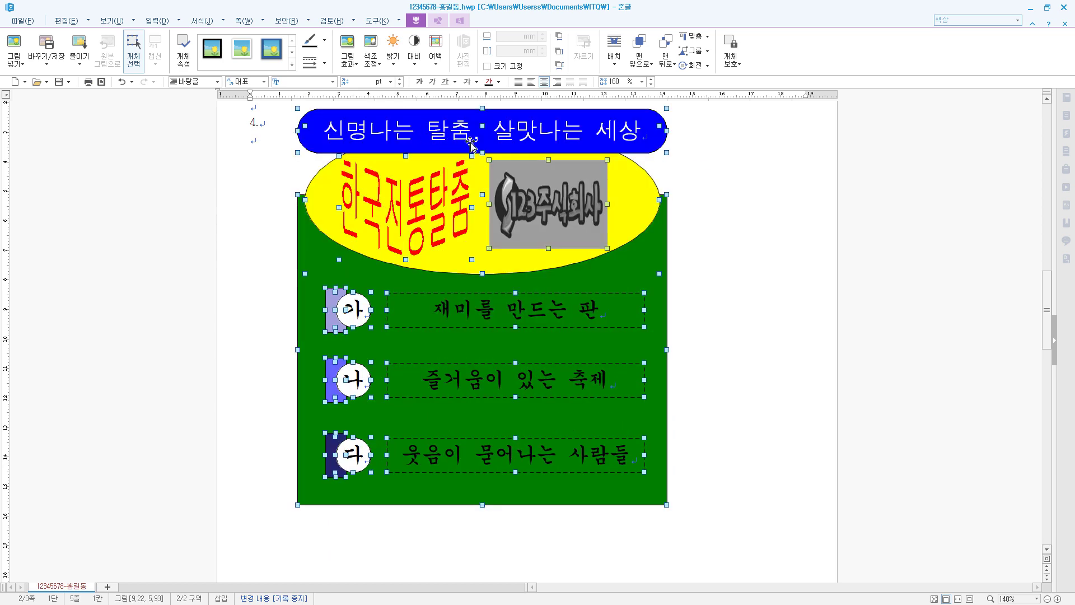
pyautogui.scroll(2, 536, 370)
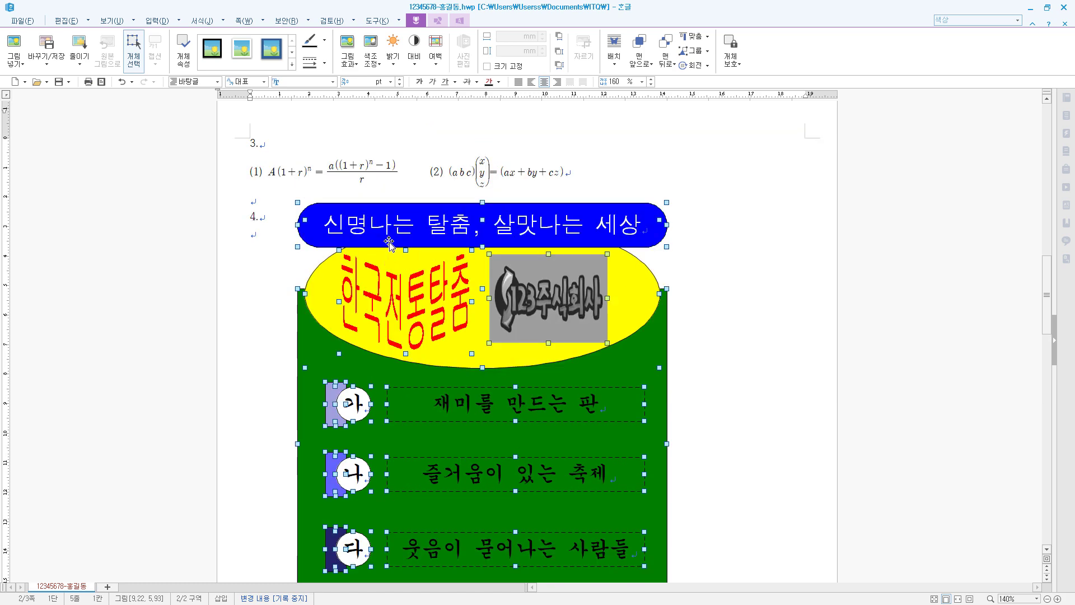
pyautogui.scroll(-2, 535, 448)
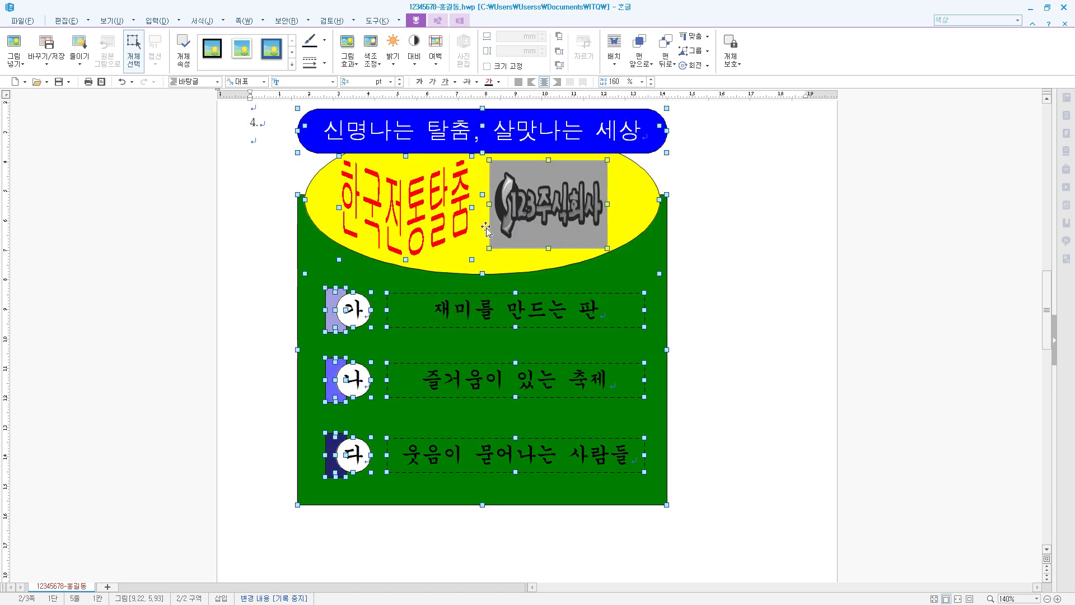
pyautogui.moveTo(494, 240); pyautogui.dragTo(522, 295)
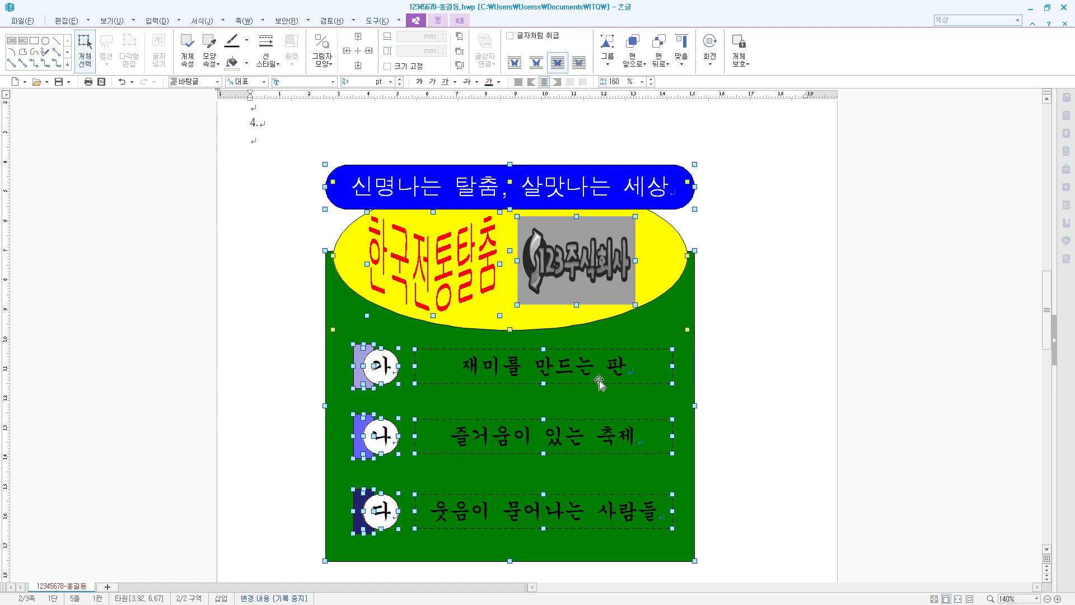
pyautogui.click(748, 430)
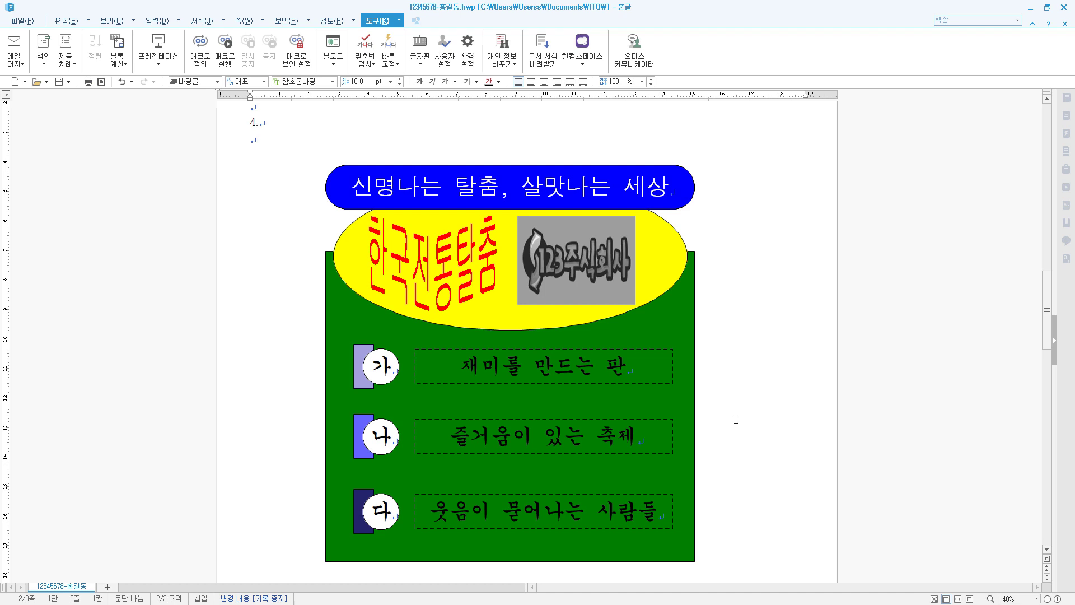
pyautogui.scroll(-1, 736, 419)
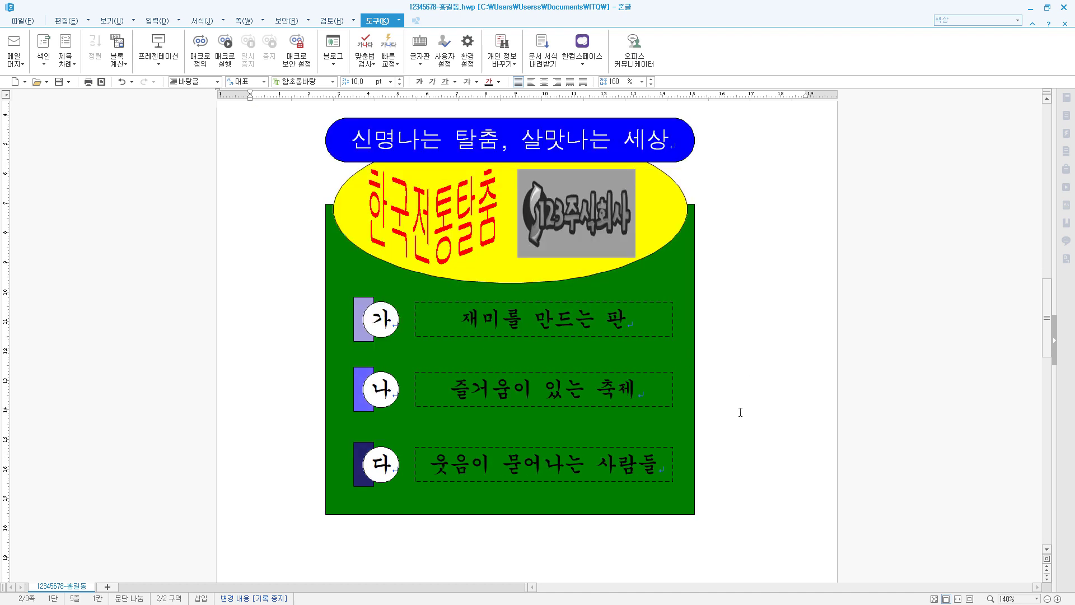